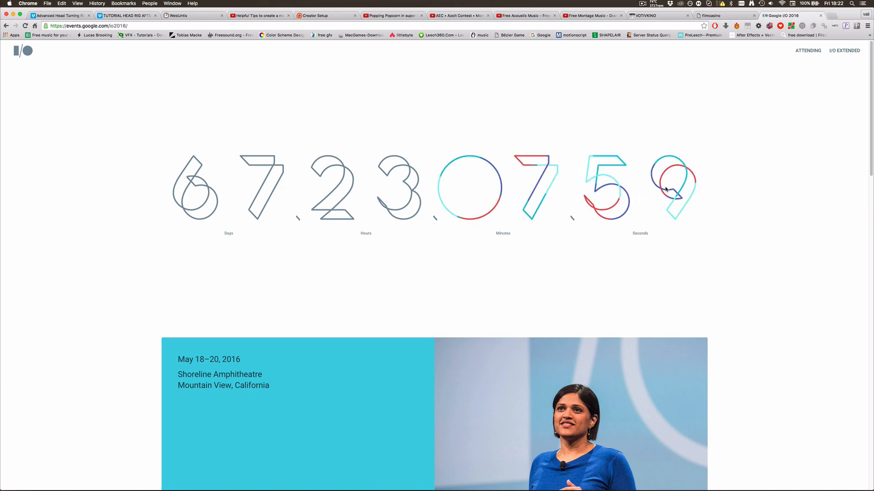
Switch to After Effects and play Comp 2 from its first frame to review the morphing number animation
left_click(355, 482)
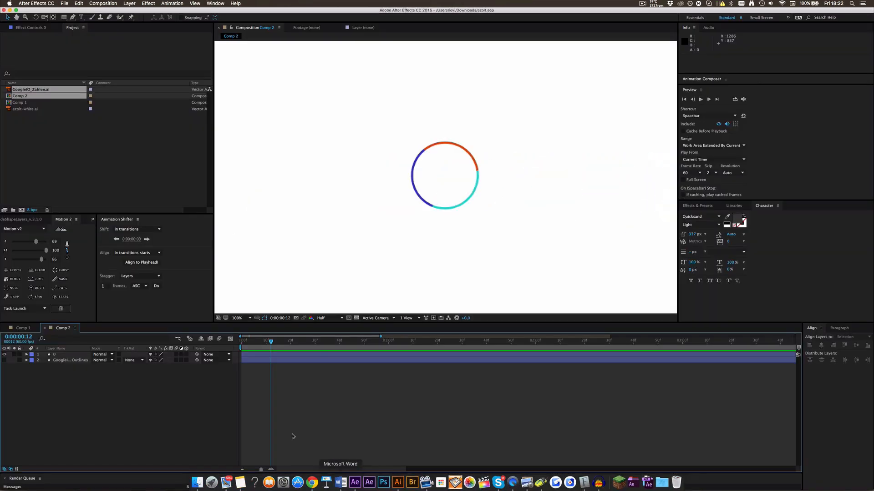
left_click_drag(243, 341, 230, 341)
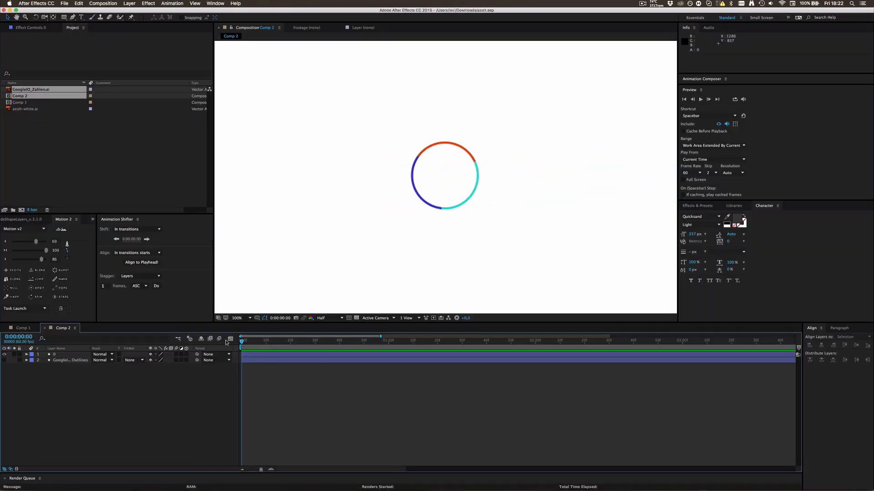
key("space")
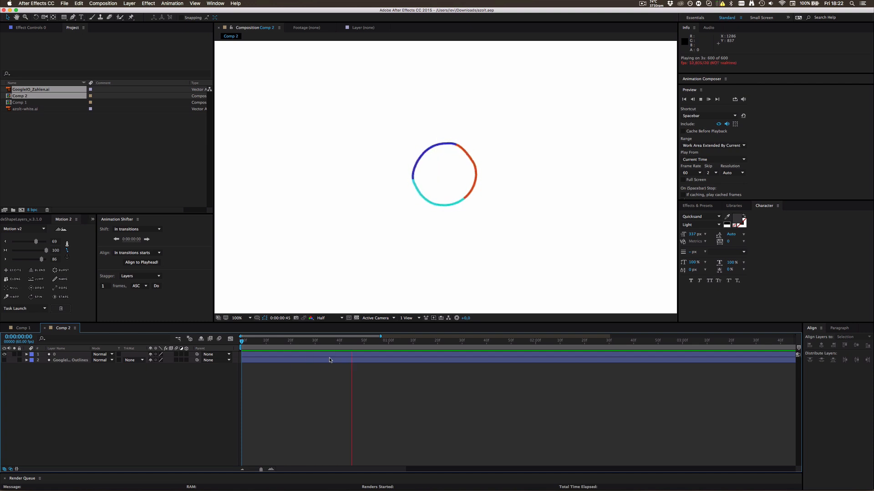
key("space")
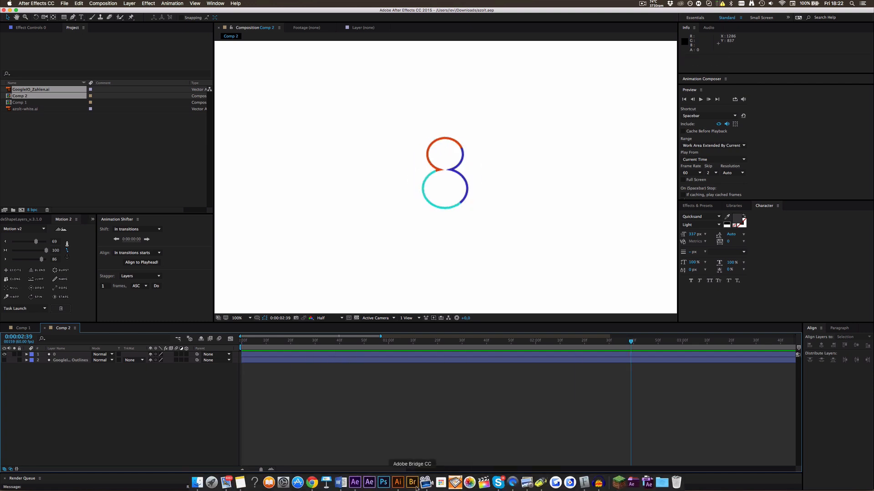
left_click(524, 345)
left_click_drag(517, 345, 447, 366)
Switch to Illustrator and show the finished digit outlines in GoogleIO_Zahlen.ai
left_click(399, 483)
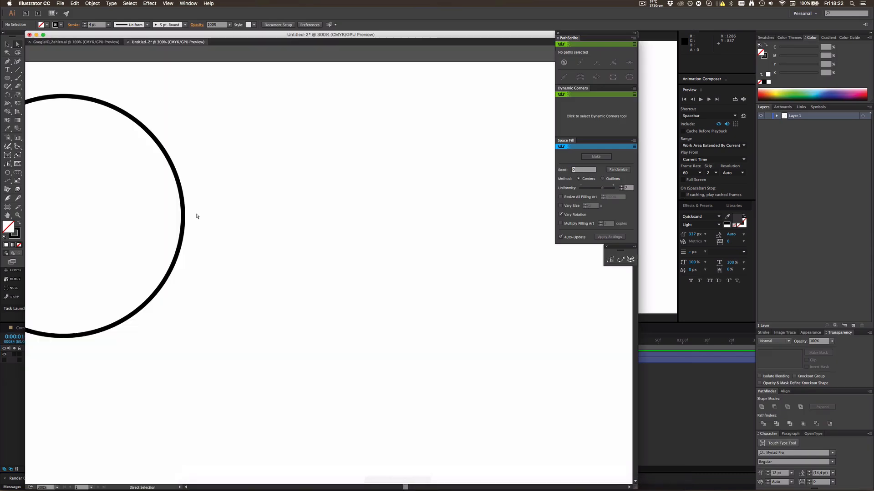
left_click(108, 42)
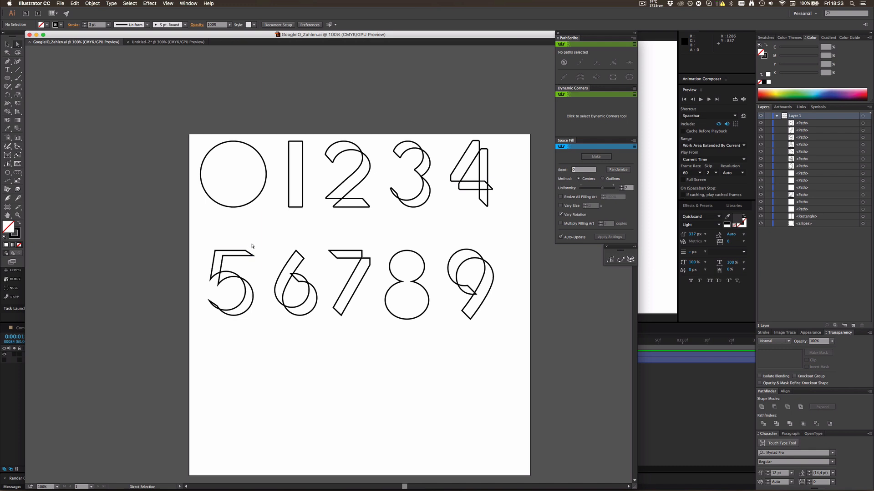
Create a new 1000 × 1000 px document and disable Autosave/Remind in its Autosaviour Pro settings
key("super+n")
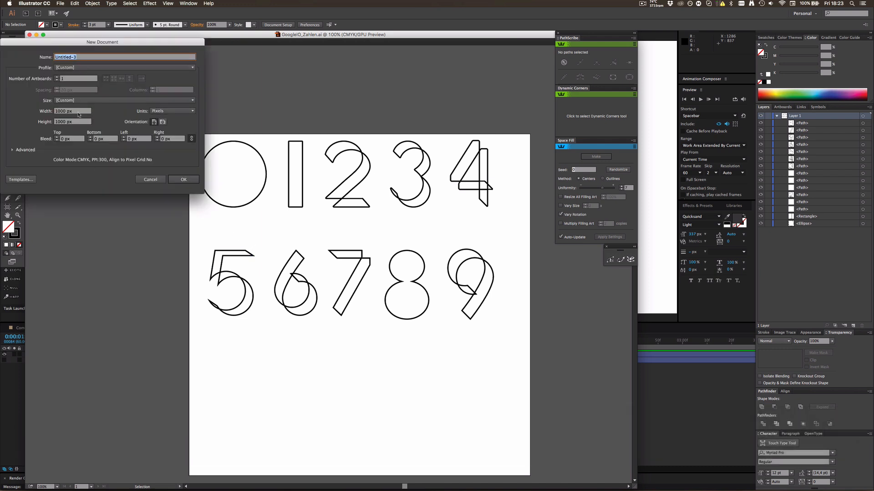
left_click(183, 179)
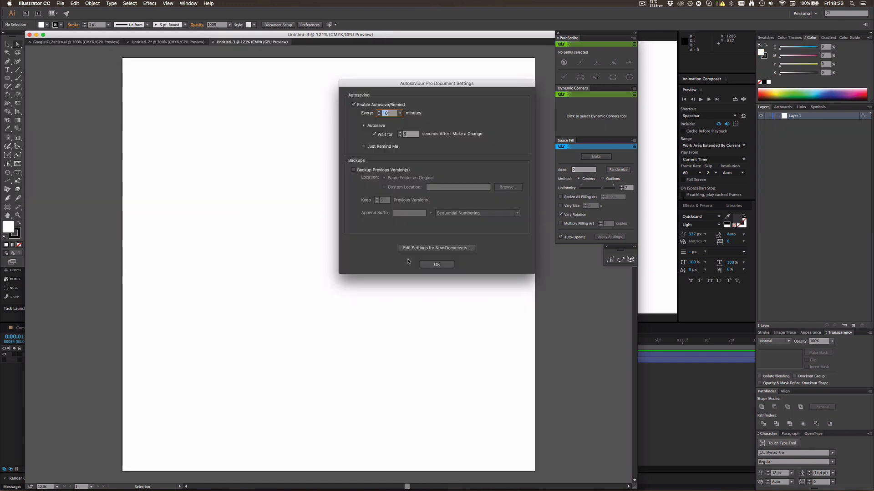
left_click(353, 105)
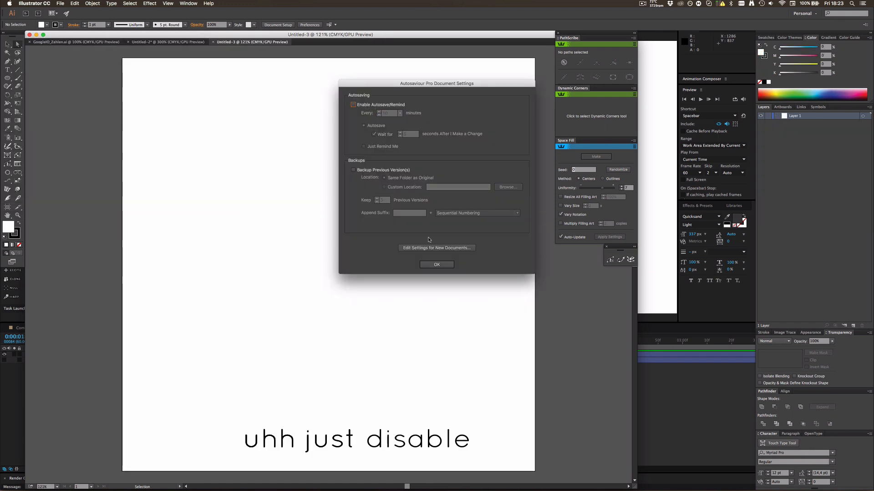
left_click(437, 265)
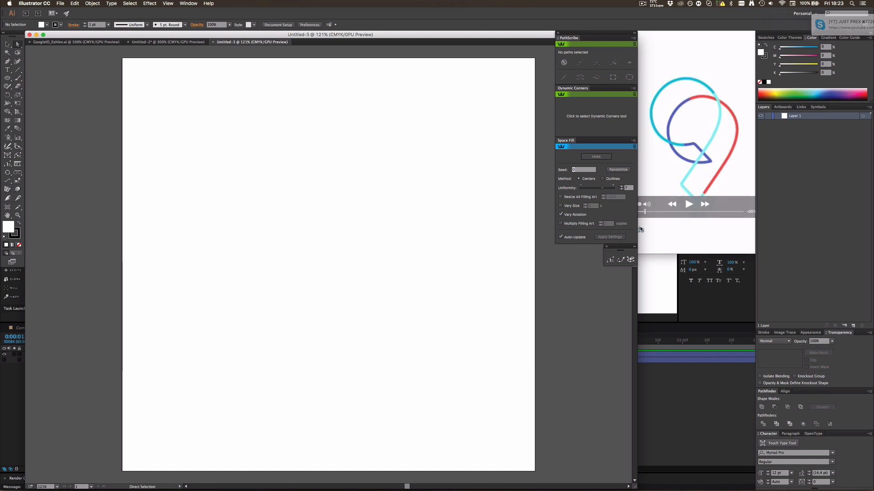
Rewind the GoogleIO Countdown.mp4 reference video to the start to study the zero, and return to Illustrator
left_click(644, 212)
left_click_drag(645, 212, 635, 212)
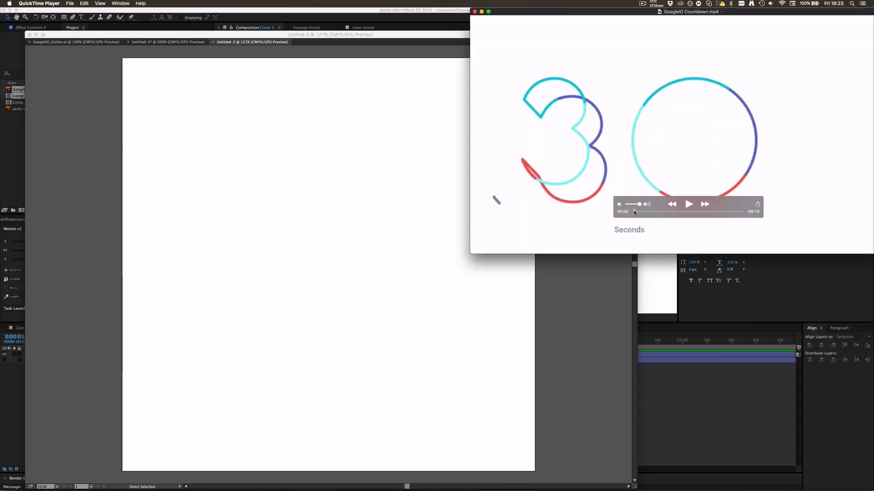
left_click(495, 260)
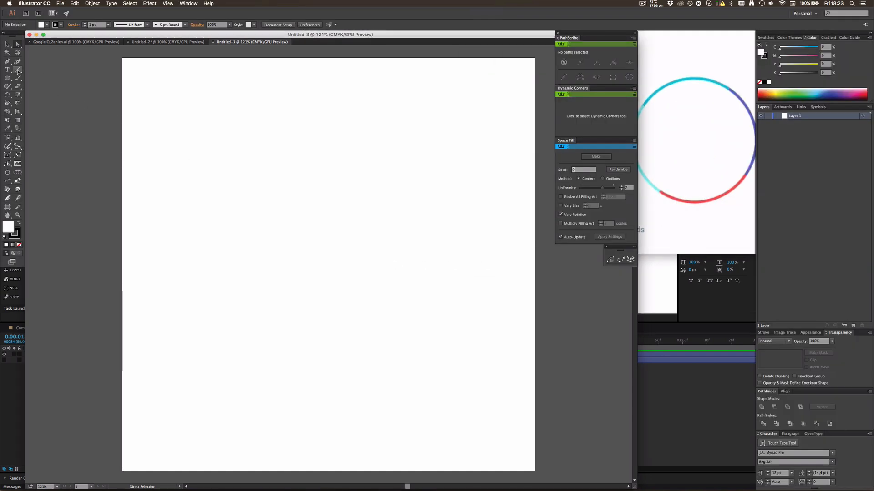
Draw a circle about 231 px wide near the artboard's upper-left corner and remove its fill
left_click(8, 78)
left_click_drag(181, 104, 202, 157)
key("v")
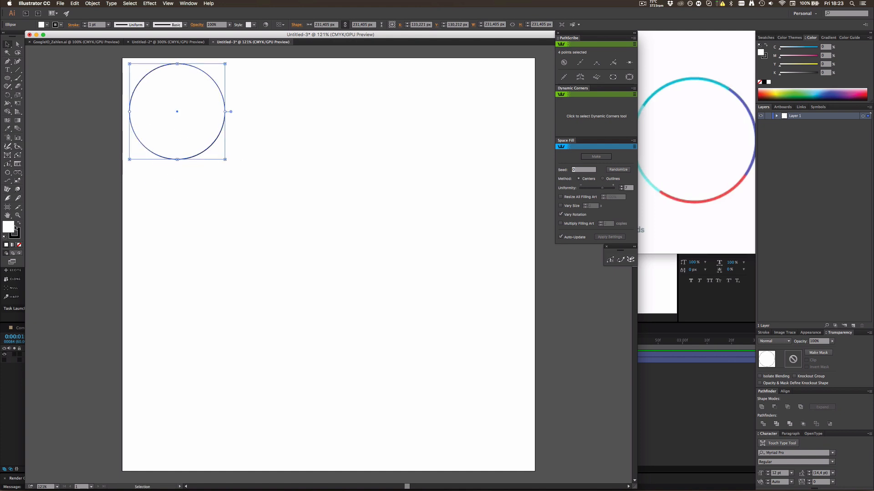
left_click(20, 245)
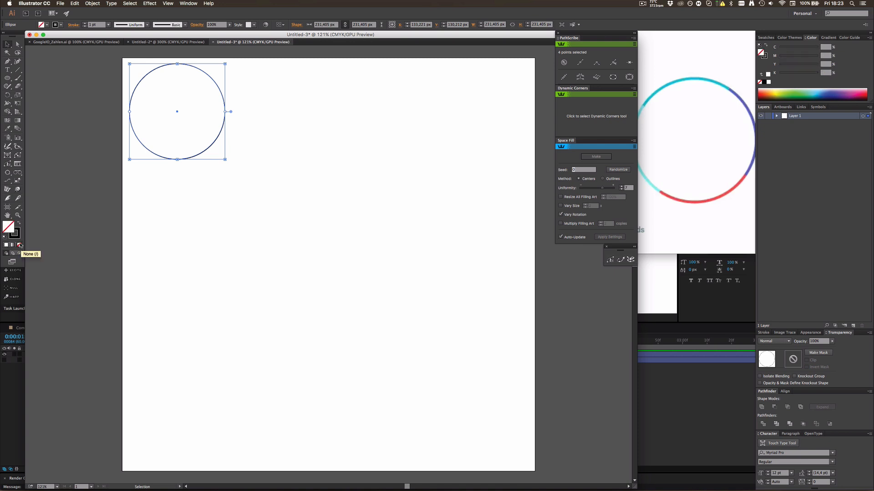
left_click(241, 224)
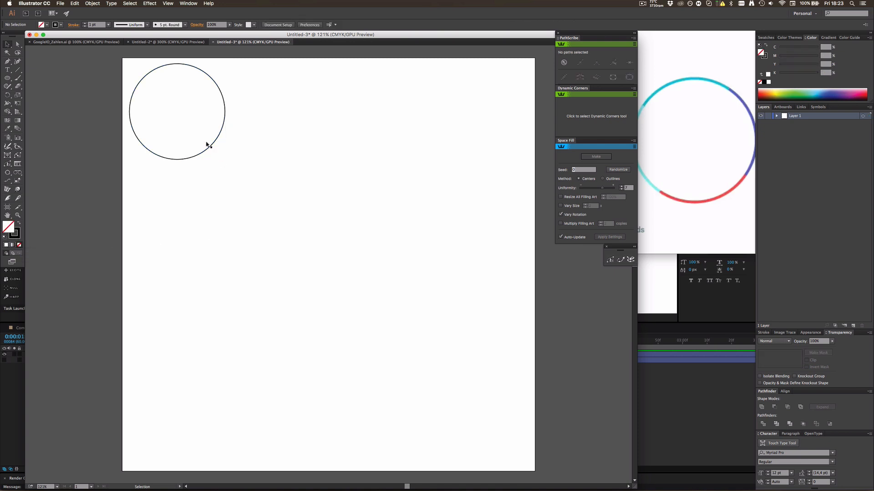
Set the circle's stroke weight to 4 pt and deselect it
scroll(202, 131, "up", 2)
scroll(201, 130, "up", 2)
left_click(226, 171)
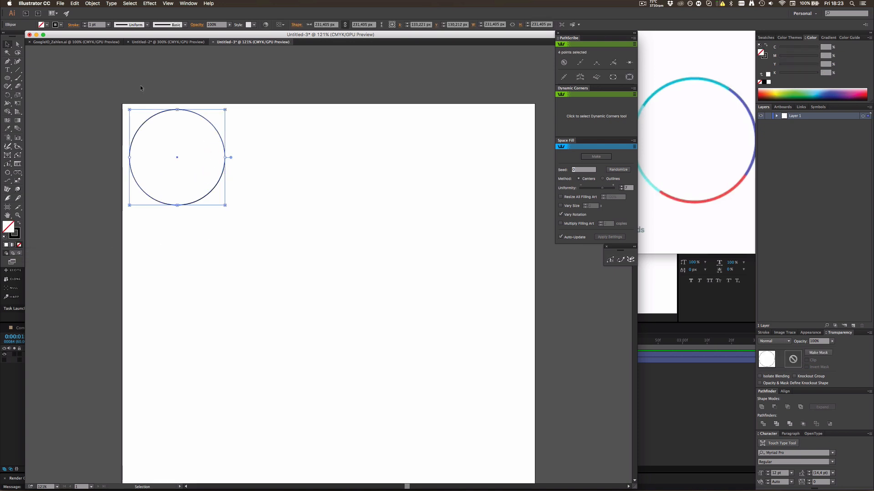
left_click(94, 25)
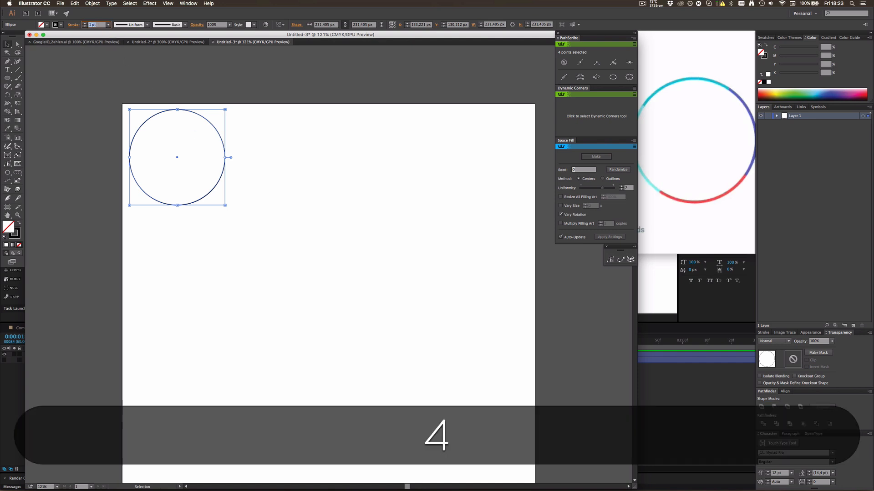
type("4")
left_click(187, 232)
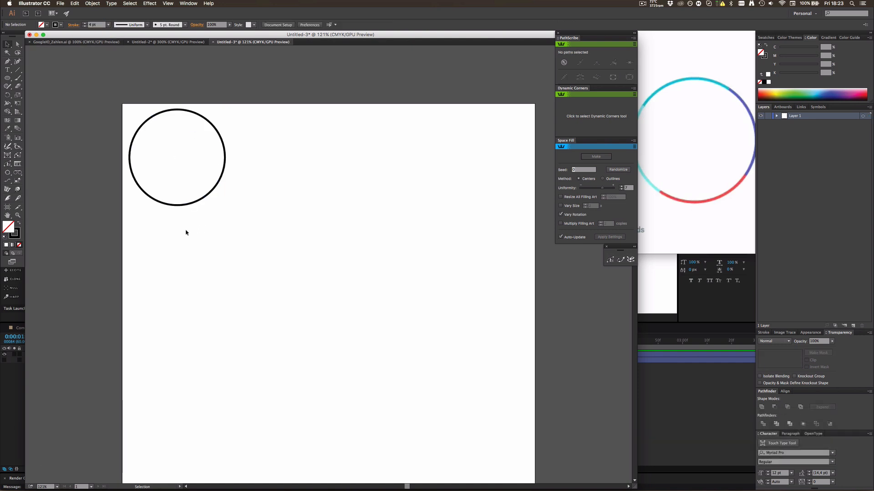
left_click(217, 190)
left_click(239, 160)
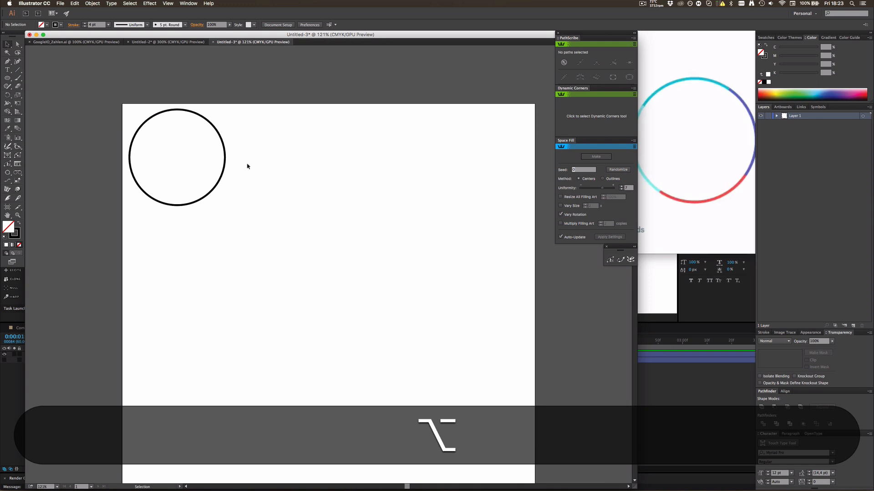
Advance the reference countdown video to the frame showing 29 seconds, and return to the Illustrator document
scroll(247, 166, "up", 2, "alt")
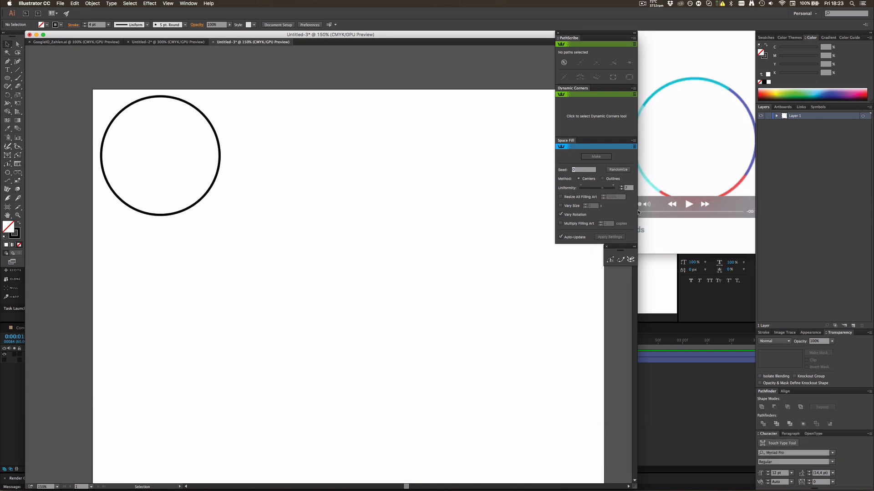
left_click(640, 212)
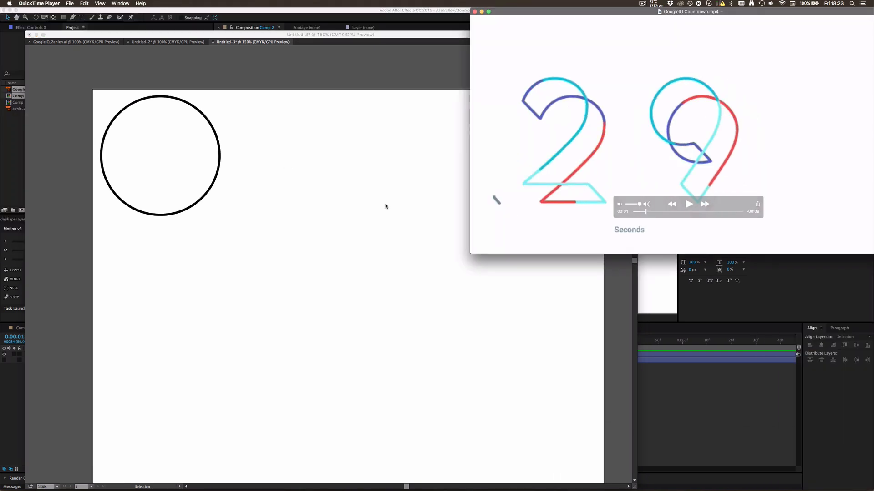
left_click(288, 188)
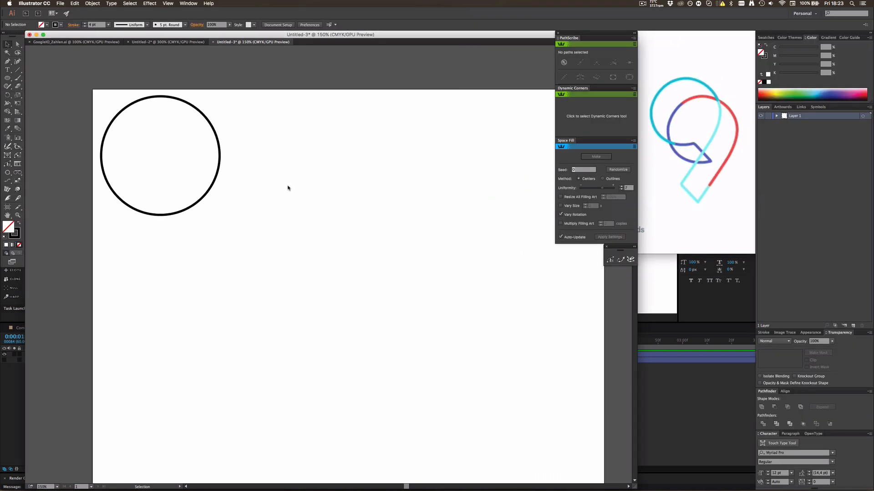
Draw a smaller circle about 141 px wide beside the large one as the bowl of the nine
left_click(11, 79)
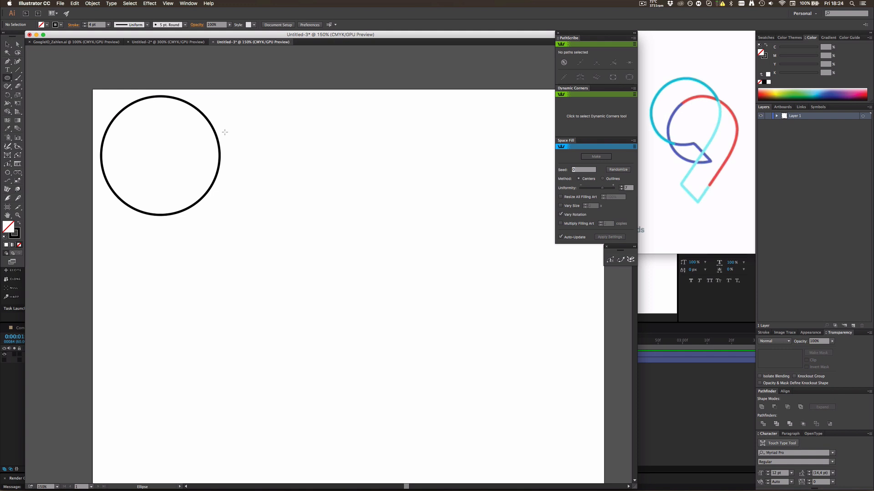
mouse_move(705, 136)
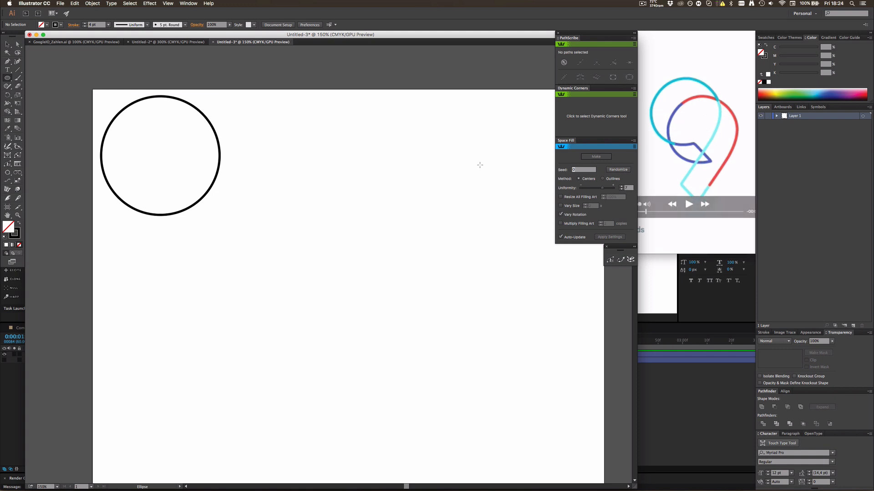
key("alt+shift")
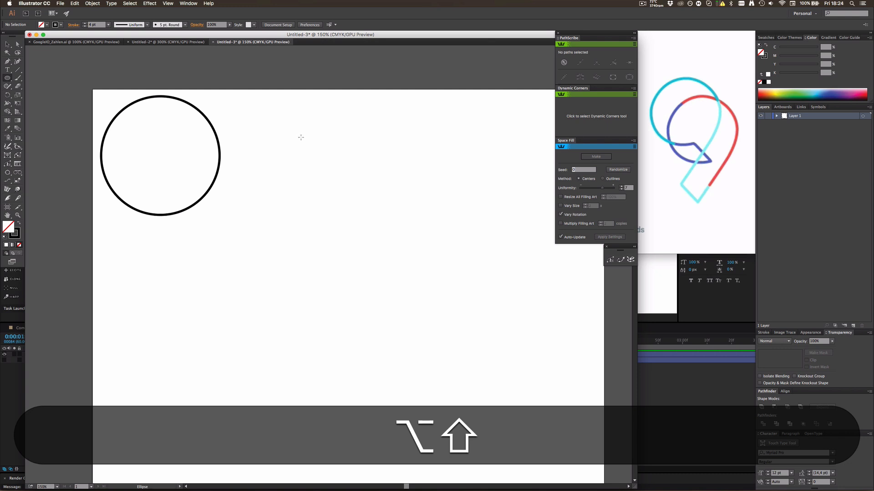
left_click_drag(301, 137, 337, 174)
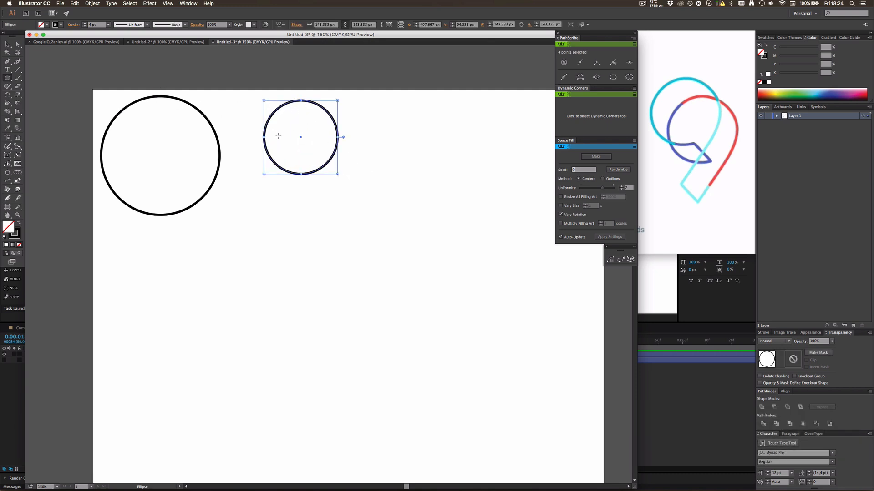
key("v")
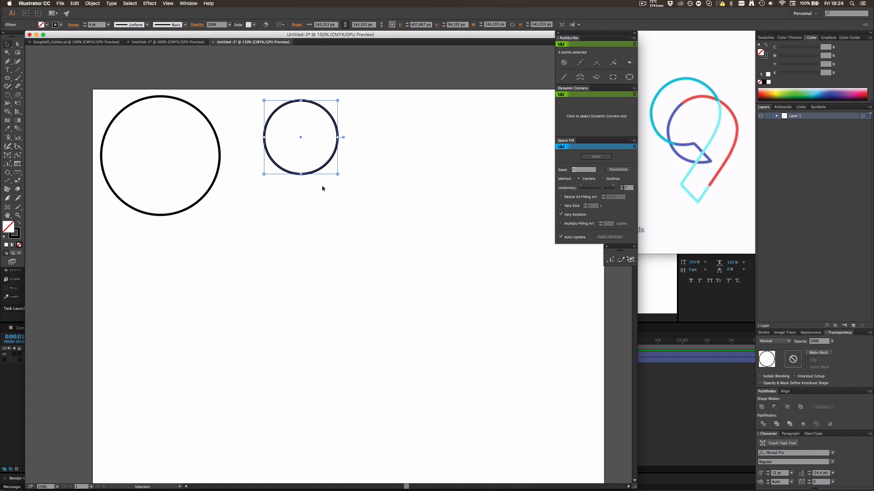
left_click(327, 189)
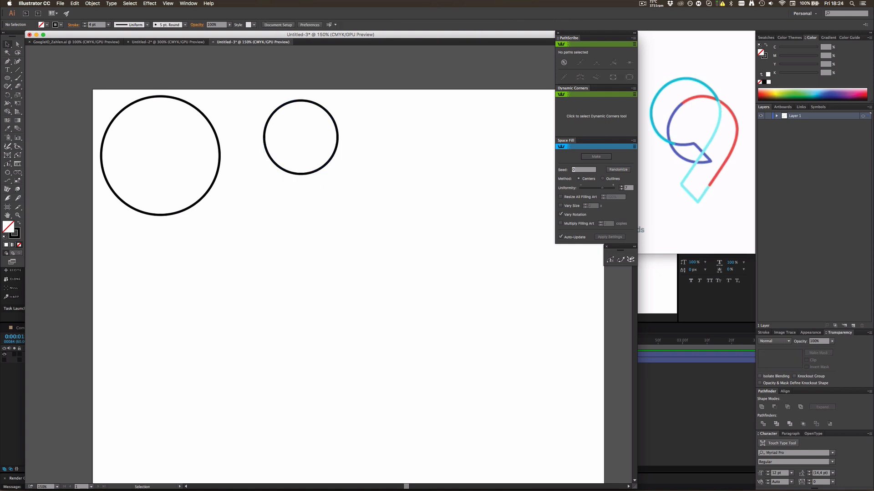
key("p")
scroll(339, 136, "up", 5, "alt")
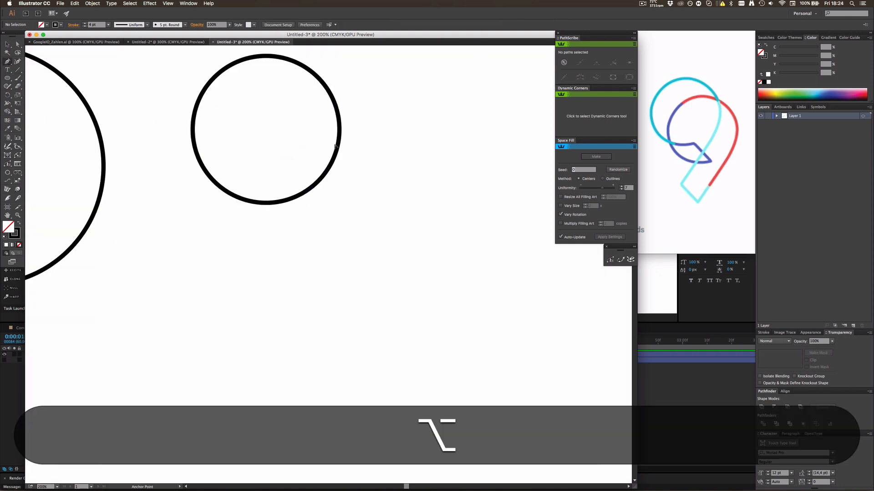
scroll(354, 114, "up", 1)
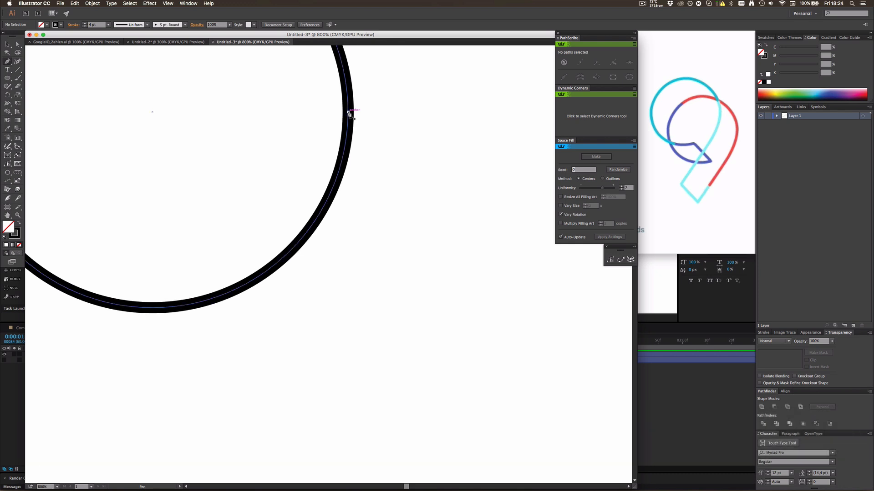
left_click_drag(349, 111, 349, 132, "shift")
scroll(322, 249, "down", 3, "alt")
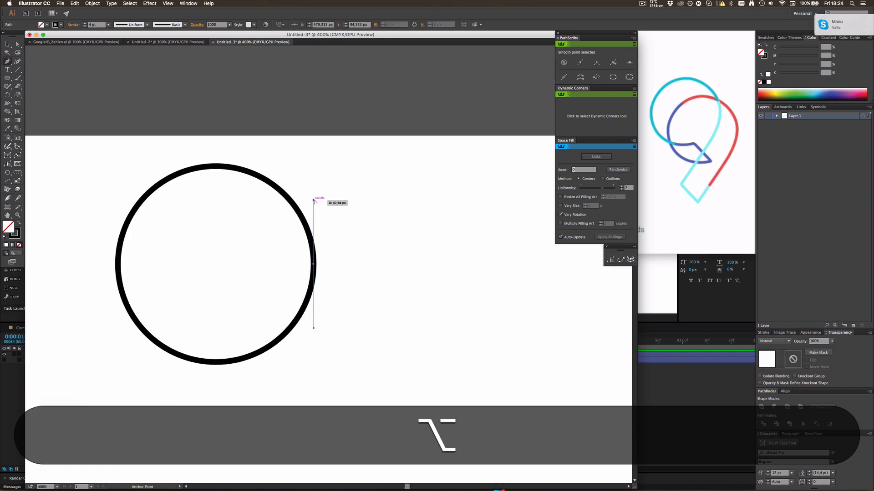
key("alt+super+z")
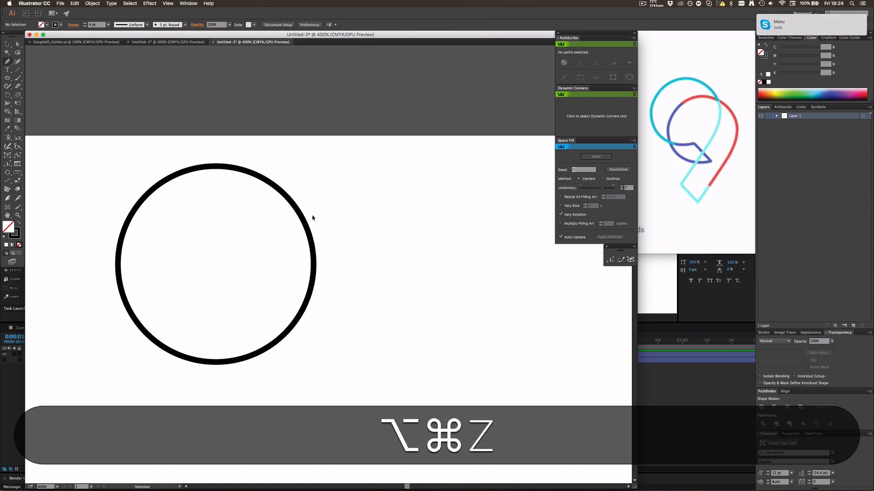
Draw the nine's curved tail with the Pen tool, from a smooth vertical-handled point on the small circle's right edge to a point below the circle's lower left
left_click_drag(314, 264, 300, 322, "shift")
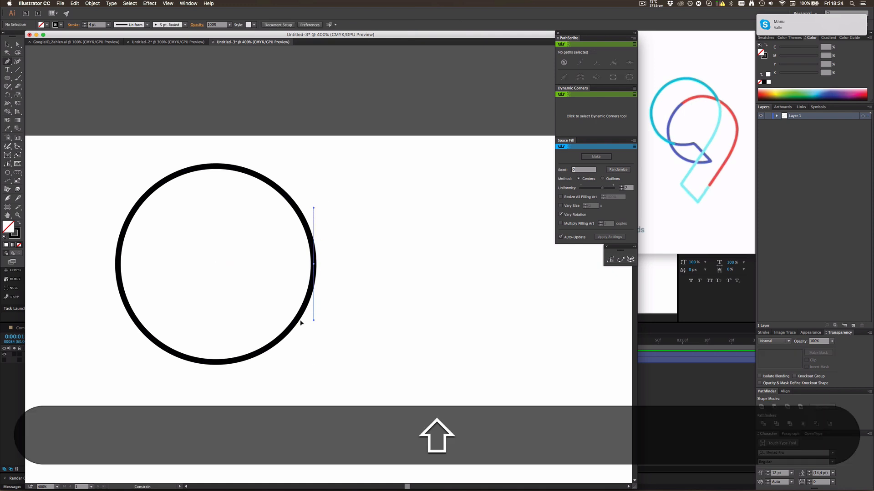
scroll(298, 323, "down", 5)
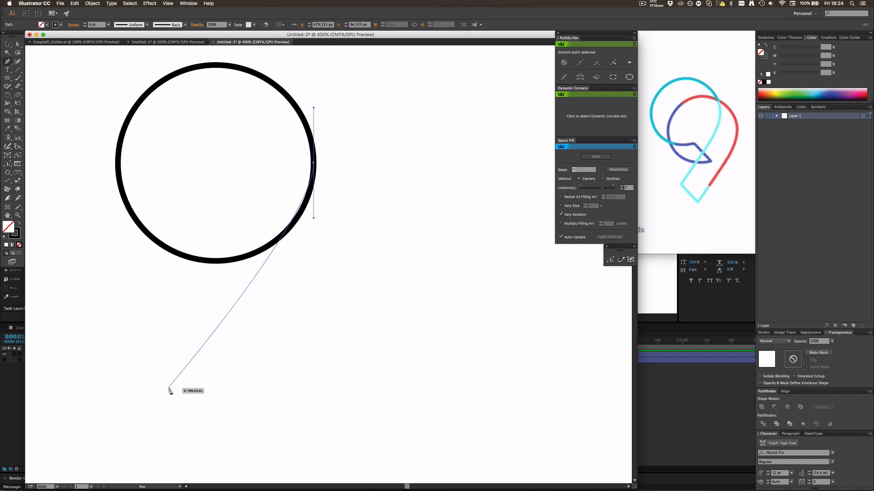
left_click(169, 388)
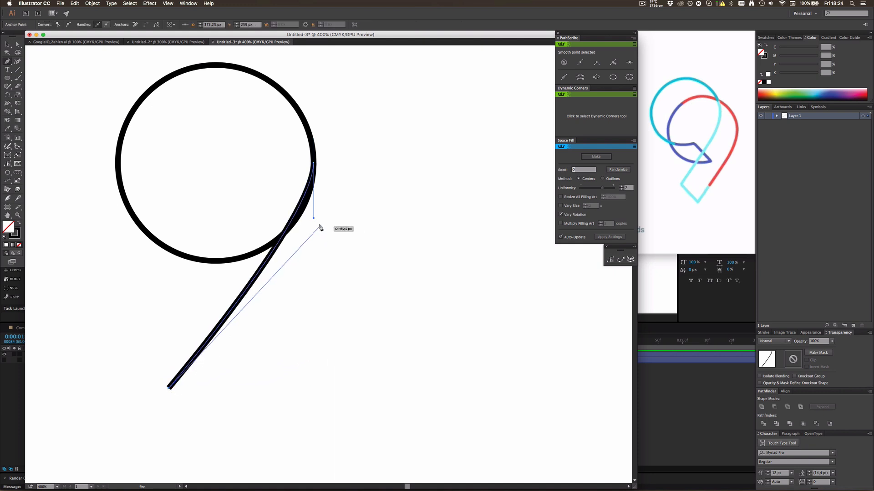
Lengthen the vertical handle on the upper point of the nine's tail straight downward to make the curve fuller, and deselect the path
key("v")
left_click_drag(316, 220, 313, 262)
key("shift")
left_click(347, 236)
Add an anchor point on the lower-right arc of the nine's circle, a little to the right of its bottom point
scroll(297, 212, "up", 4)
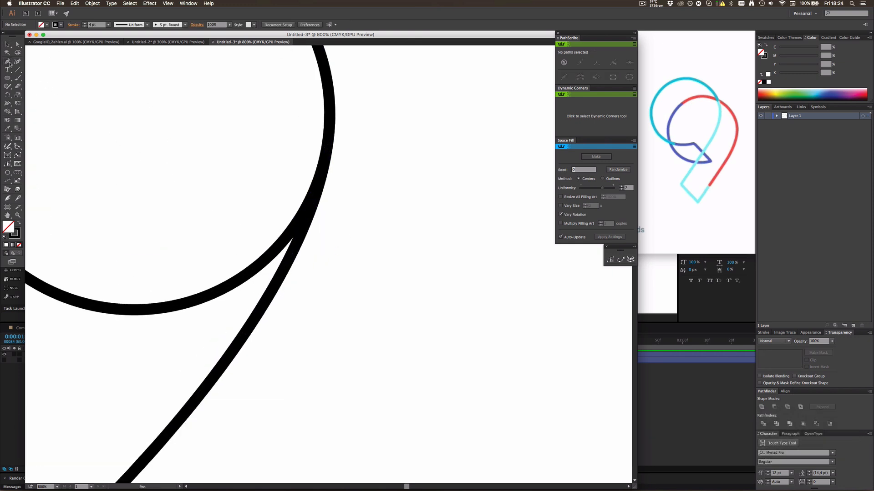
key("v")
left_click(180, 304)
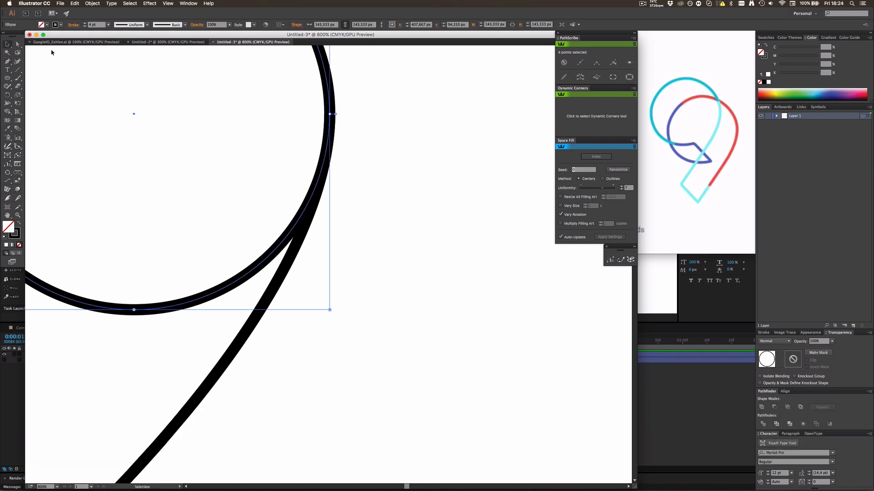
left_click(7, 61)
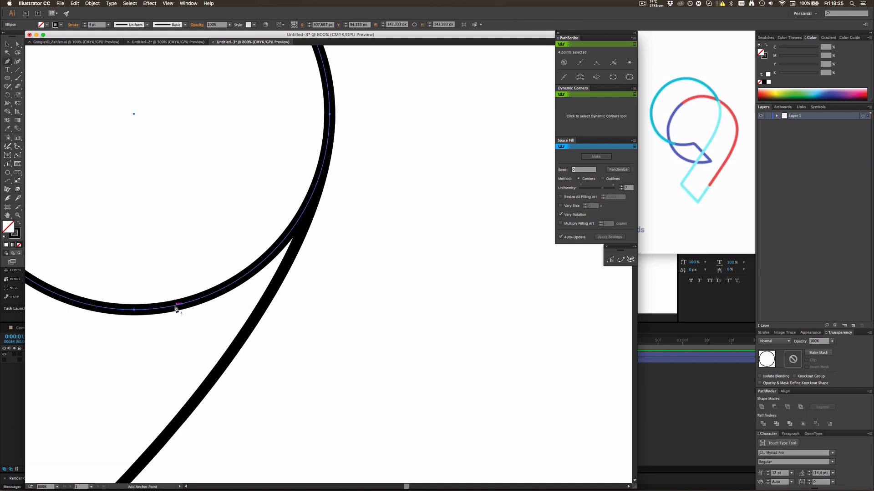
left_click(198, 301)
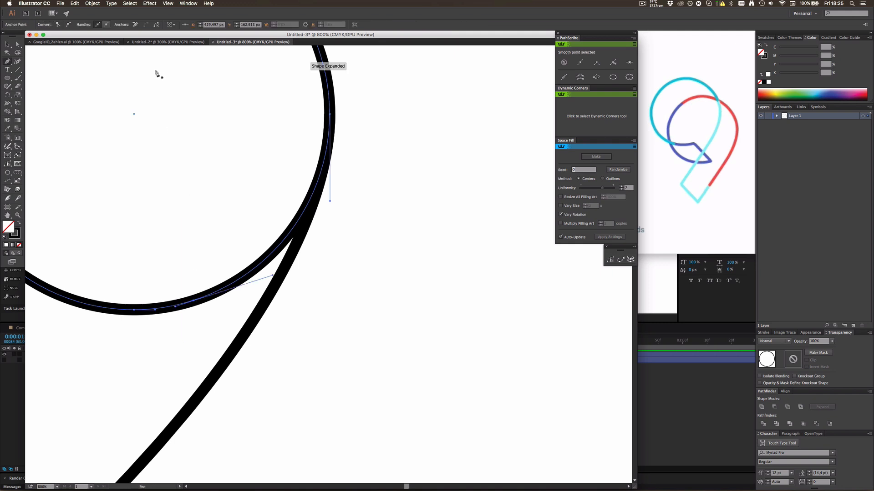
Cut the nine's circle at its added lower-right anchor and its right-edge anchor, and delete the arc between them
key("v")
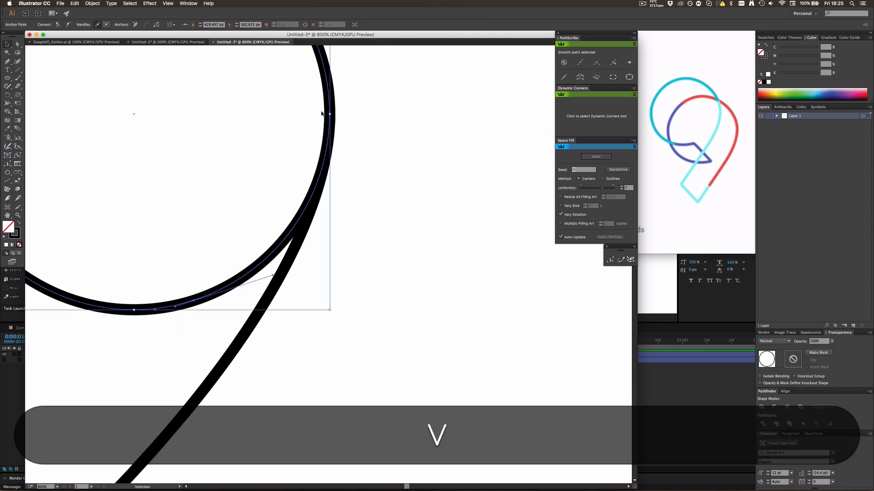
key("a")
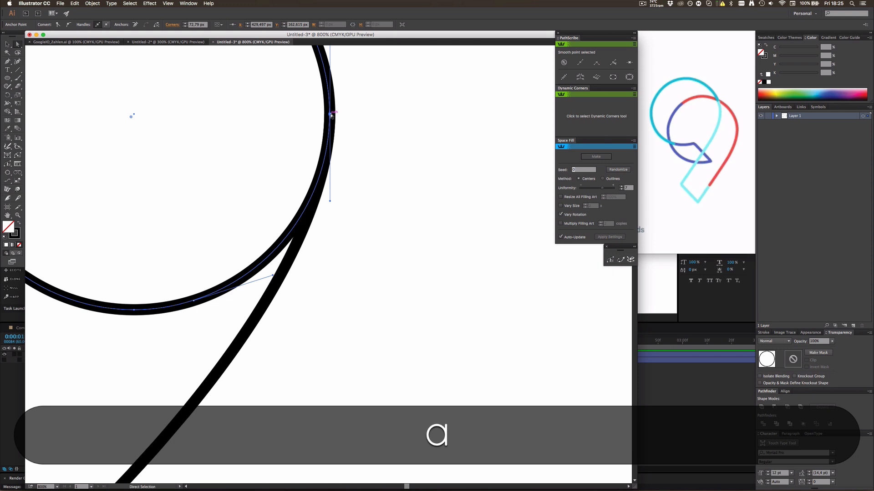
left_click(157, 25)
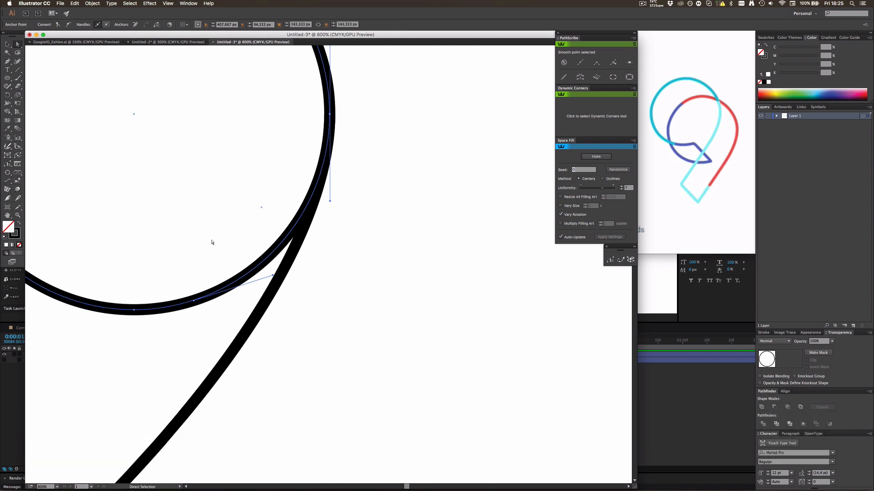
left_click(225, 228)
left_click(258, 266)
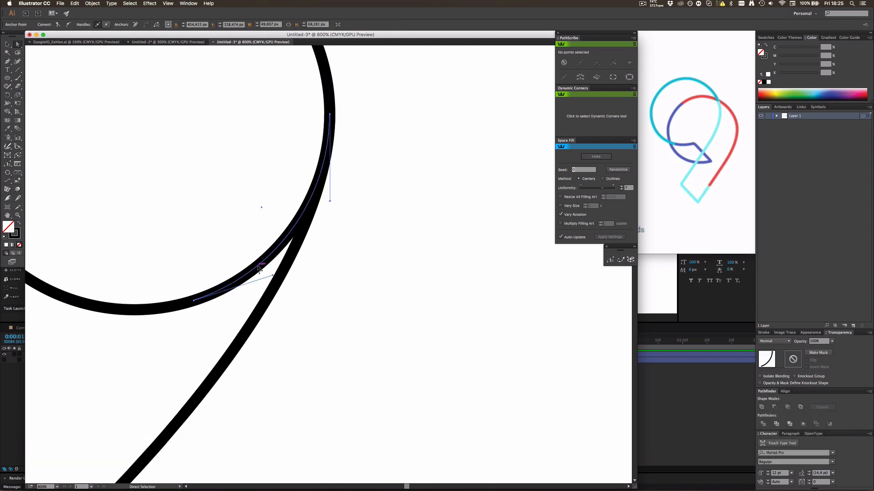
key("BackSpace")
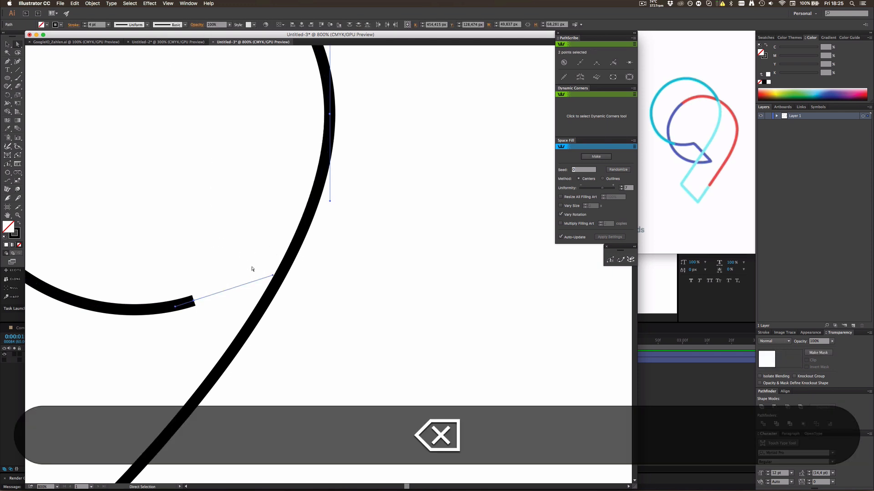
left_click(365, 222)
scroll(295, 233, "down", 3)
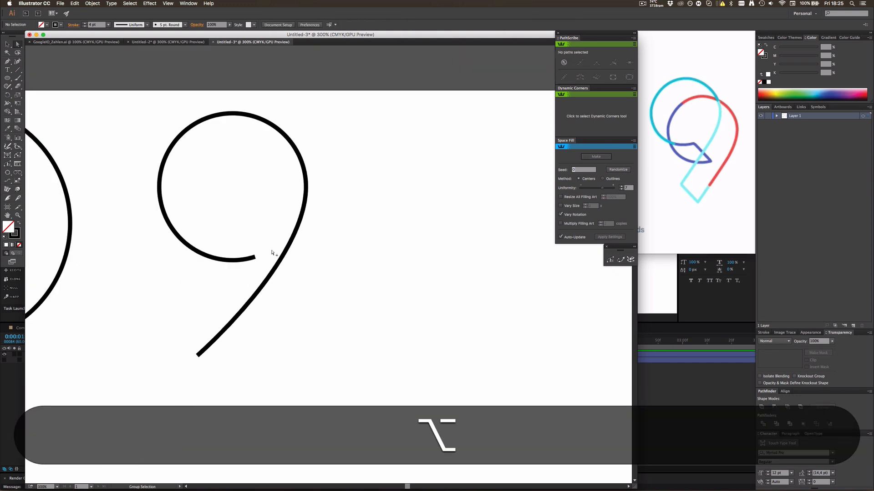
Shift the upper anchor point of the nine's tail straight down by about 0.5 px, separating it from the bowl's end
scroll(264, 237, "down", 1)
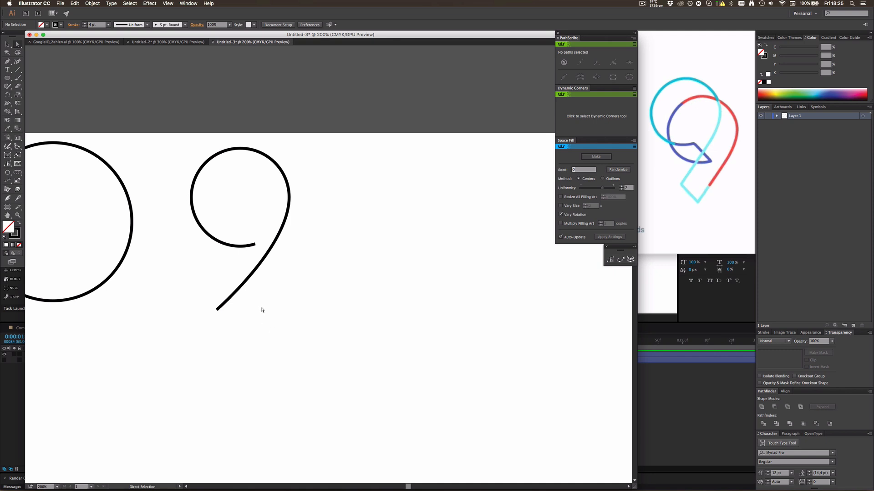
key("alt")
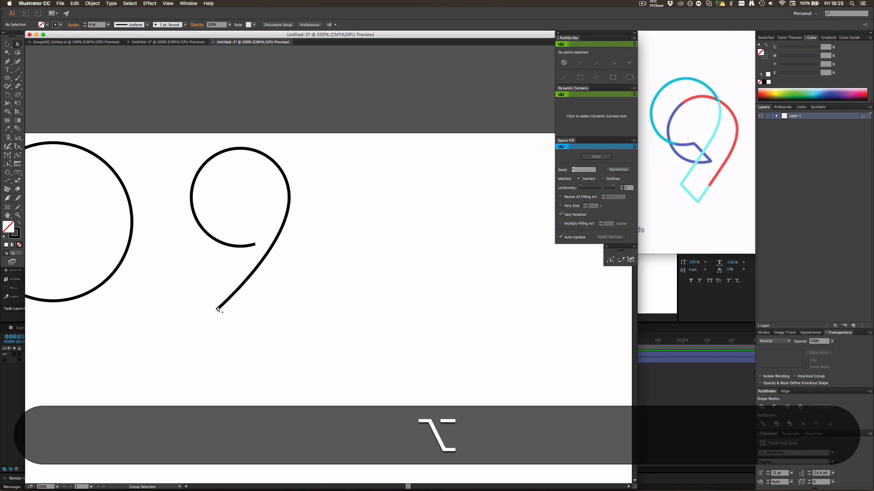
left_click(245, 286)
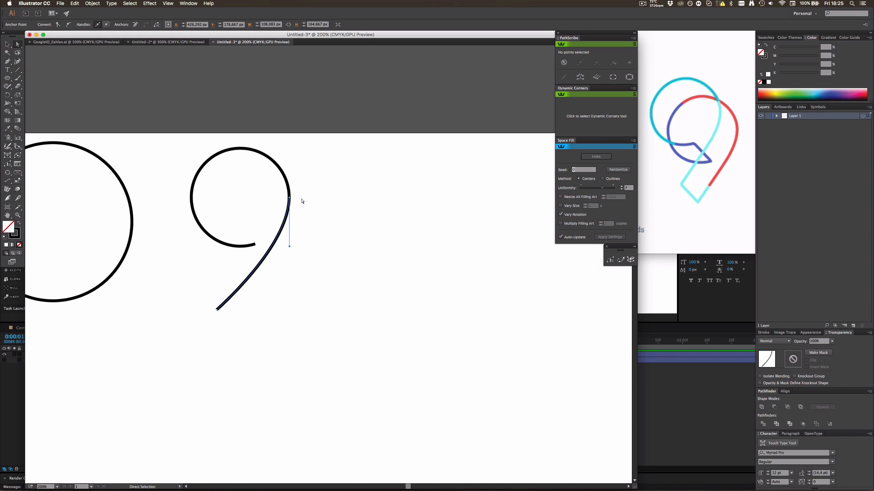
scroll(291, 201, "up", 6)
key("a")
left_click(320, 178)
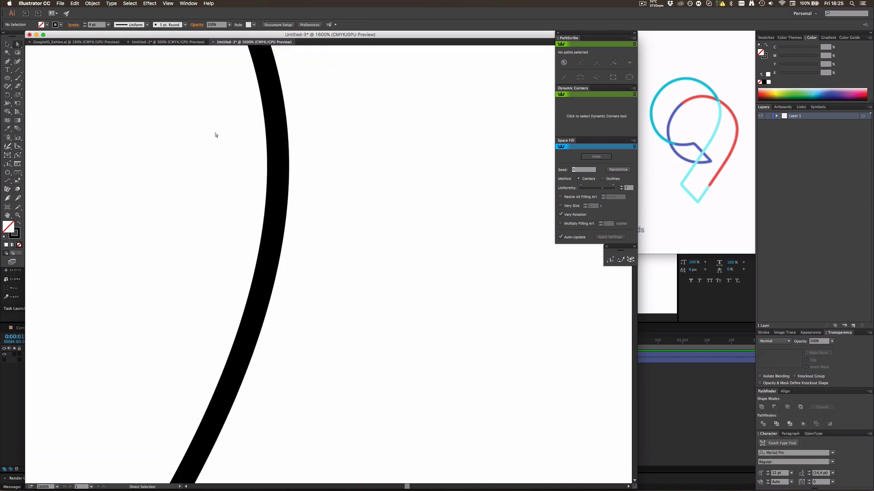
left_click(279, 167)
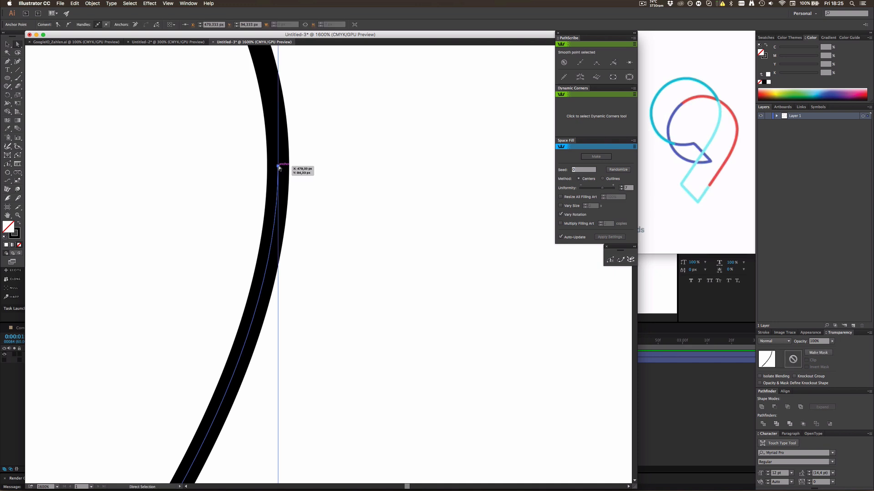
key("shift")
left_click_drag(279, 169, 279, 171)
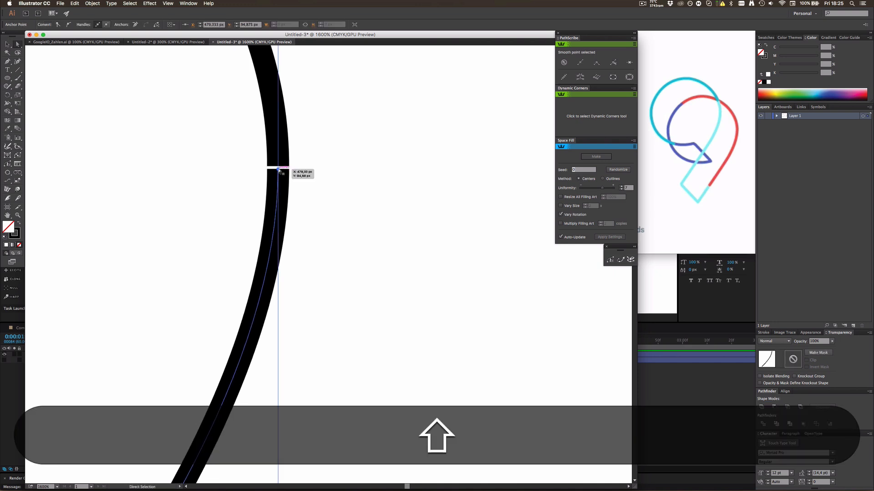
Join the upper end of the nine's tail to the bowl's open right end with the Pen tool, forming one path
left_click(7, 61)
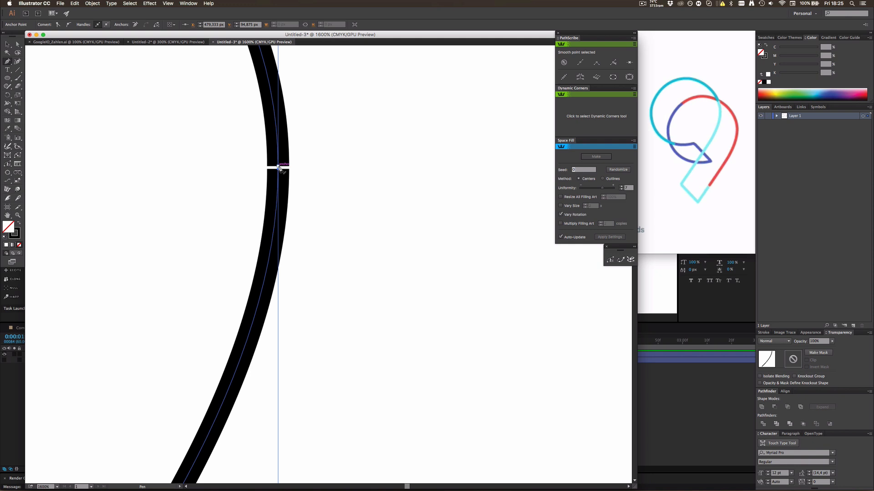
left_click_drag(278, 168, 279, 173)
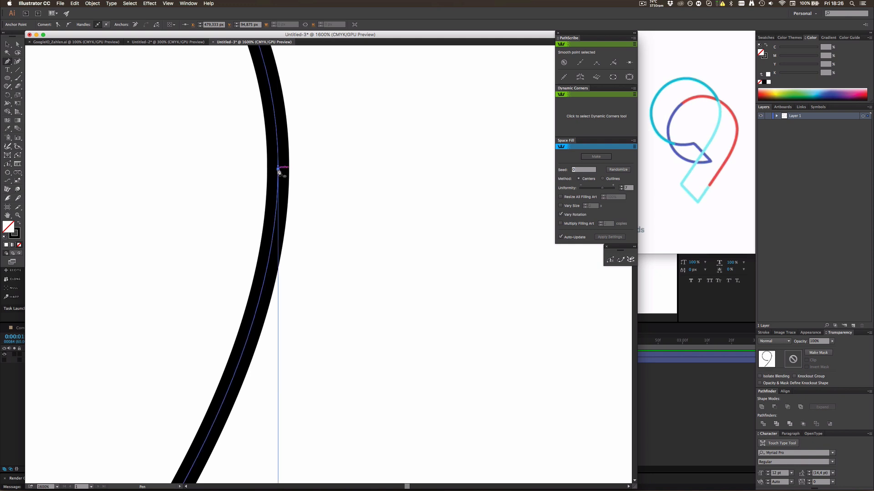
key("v")
left_click(310, 178)
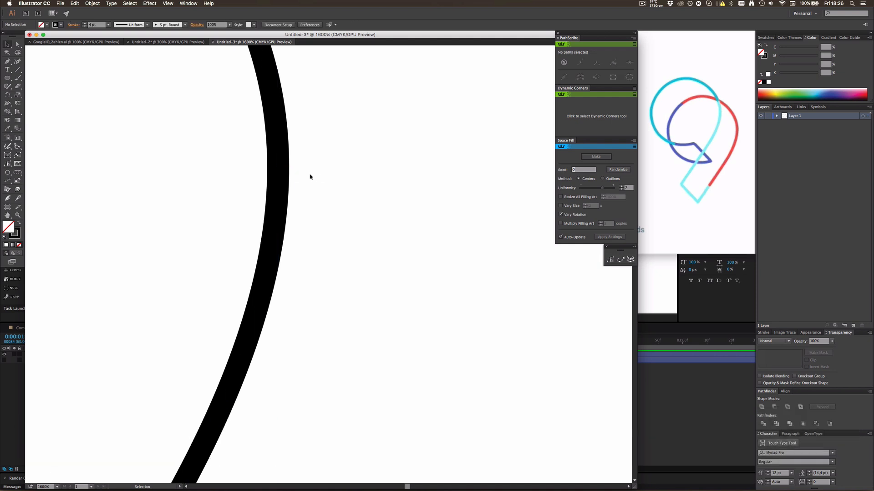
scroll(312, 178, "down", 2)
scroll(312, 178, "down", 4)
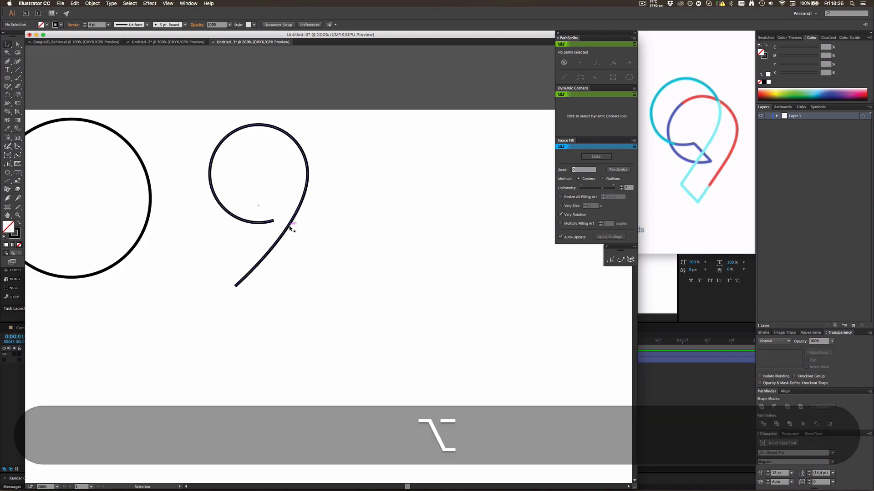
left_click(289, 227)
left_click(349, 221)
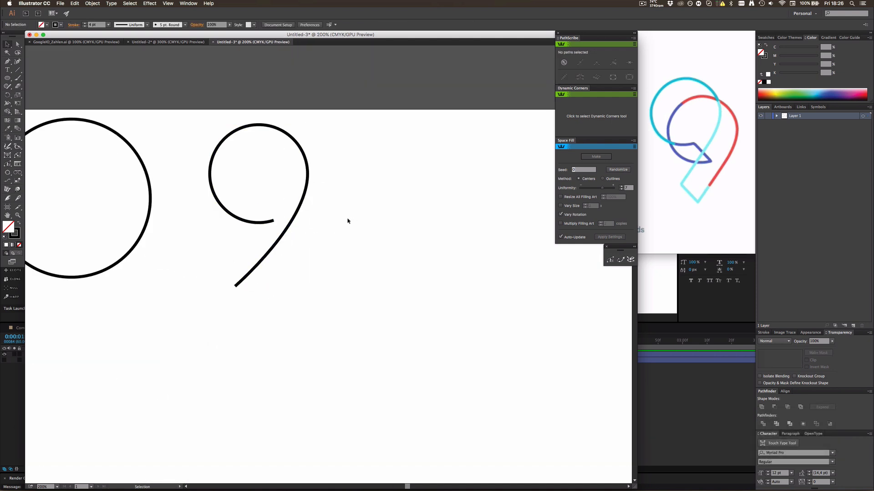
Advance the reference video to the eight, and draw a circle about 128 px wide beside the nine as the eight's upper bowl
mouse_move(667, 215)
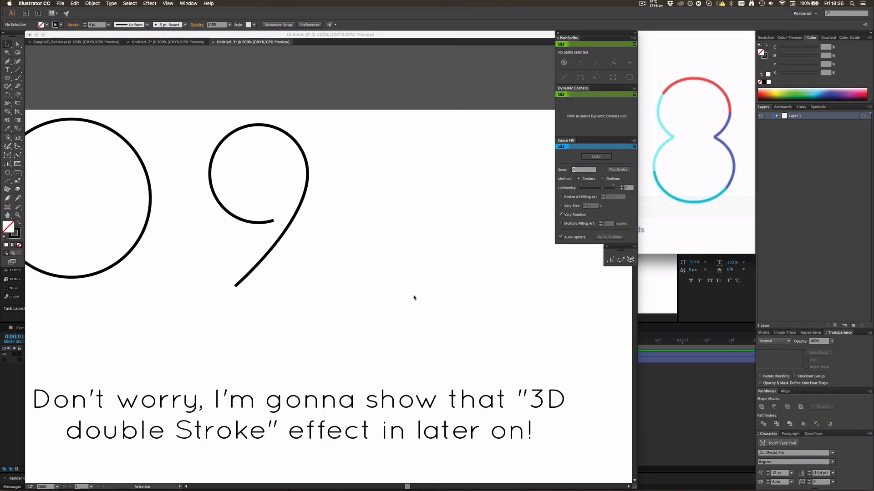
left_click(414, 298)
left_click(8, 78)
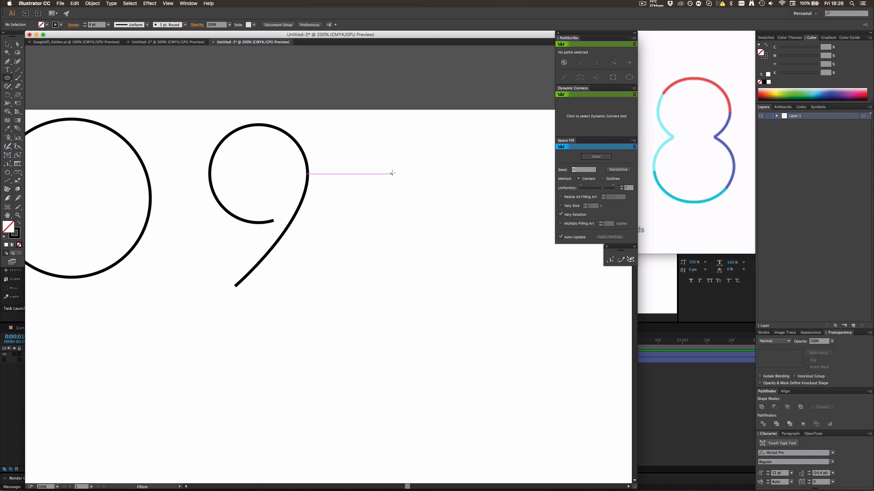
left_click_drag(399, 173, 443, 201)
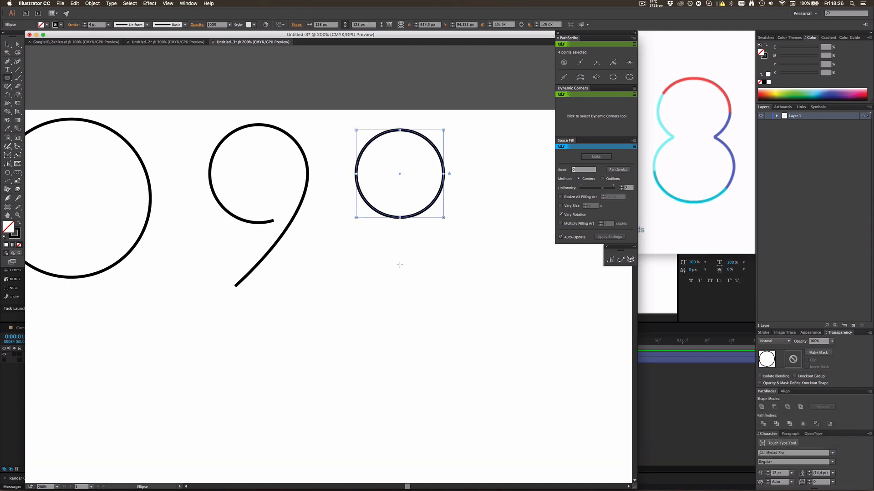
key("v")
left_click(391, 259)
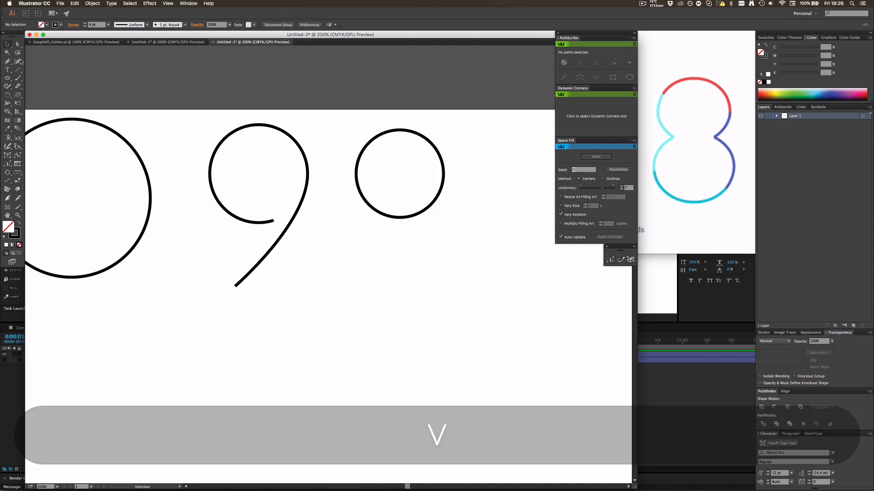
Draw an overlapping circle about 158 px wide centred below the upper one, and flatten it from its bottom edge to about 139 px high
left_click(10, 80)
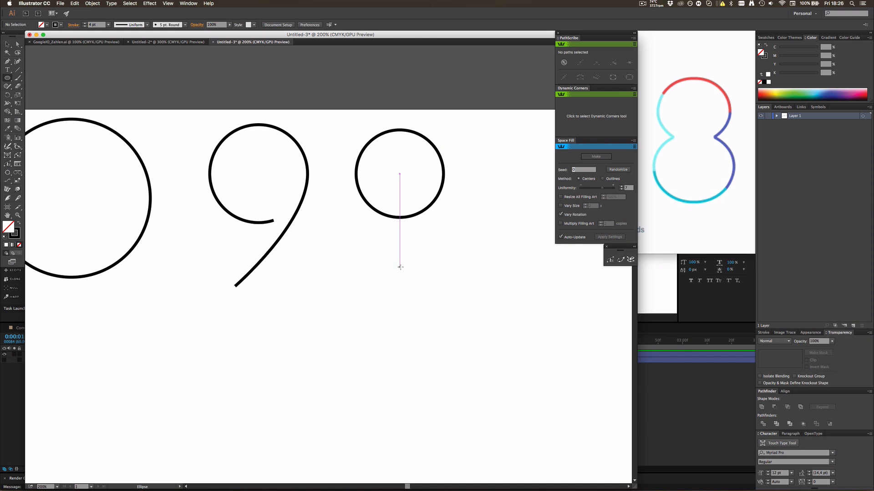
left_click_drag(400, 259, 454, 301)
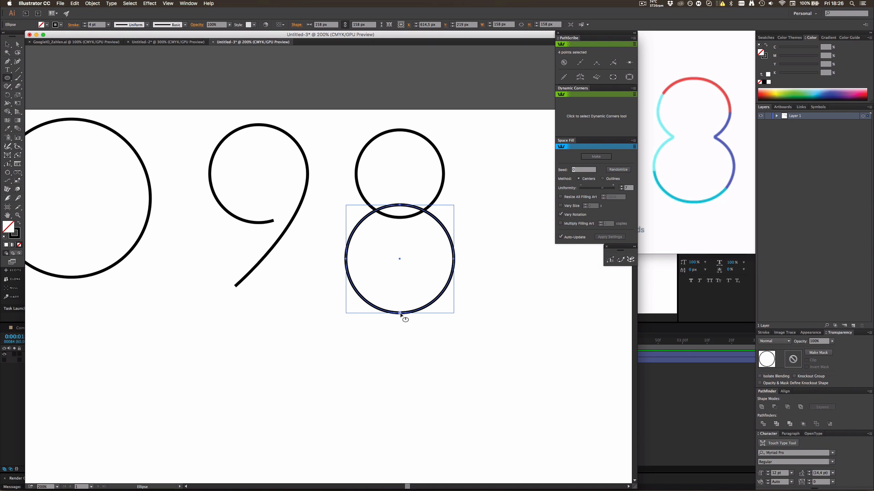
left_click_drag(400, 313, 403, 301)
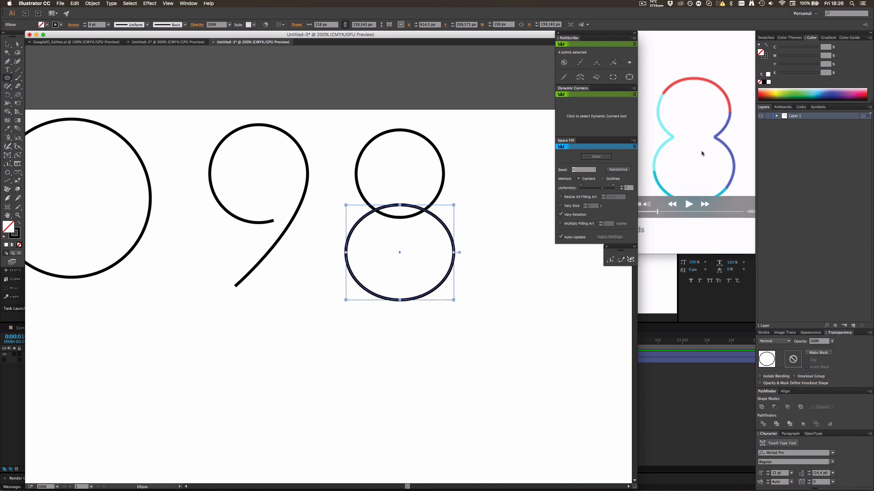
Flatten the eight's upper circle from its top edge to about 116 px high and deselect it
key("v")
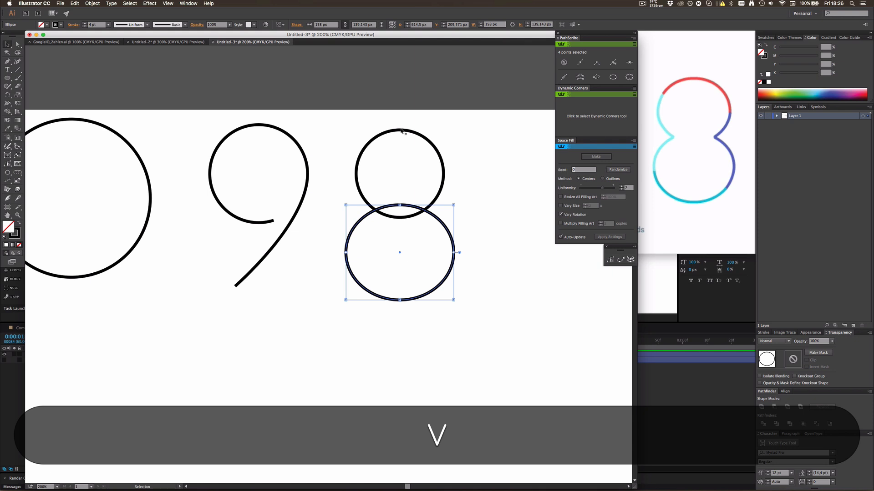
left_click(400, 130)
left_click_drag(400, 130, 400, 138)
left_click(464, 143)
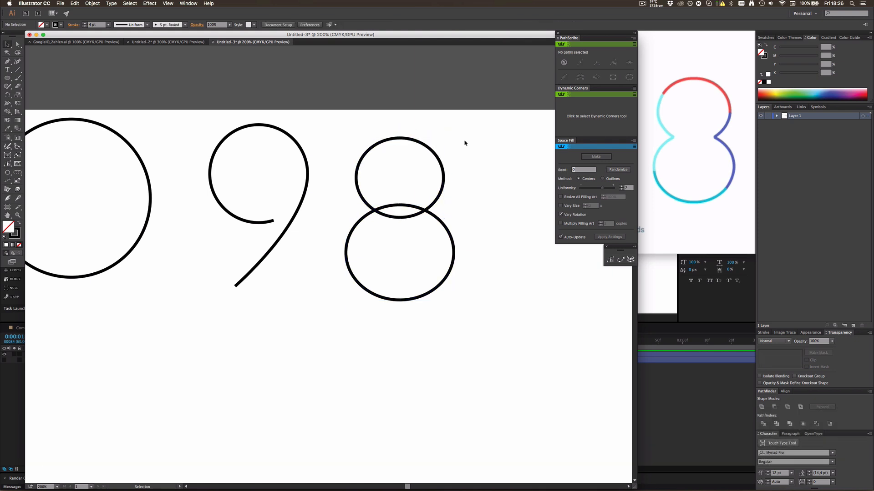
Unite the eight's upper and lower ellipses into a single outline with Pathfinder, and deselect it
left_click(444, 187)
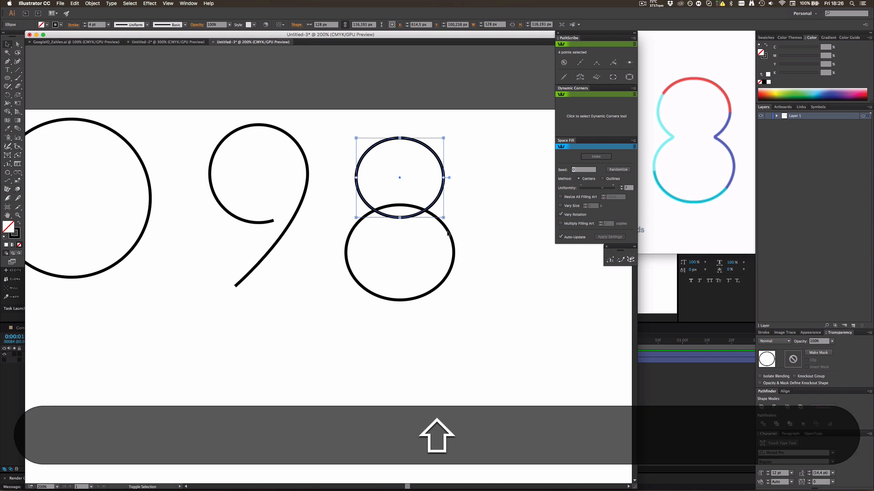
left_click(449, 232, "shift")
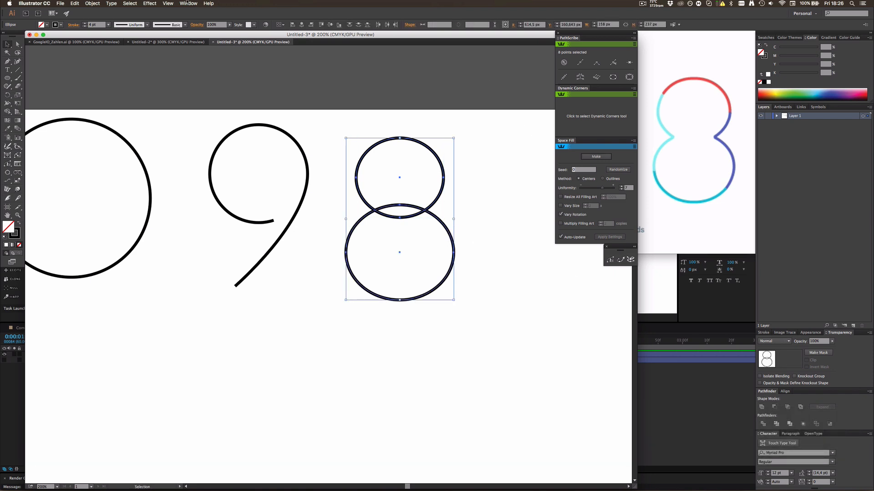
left_click(187, 3)
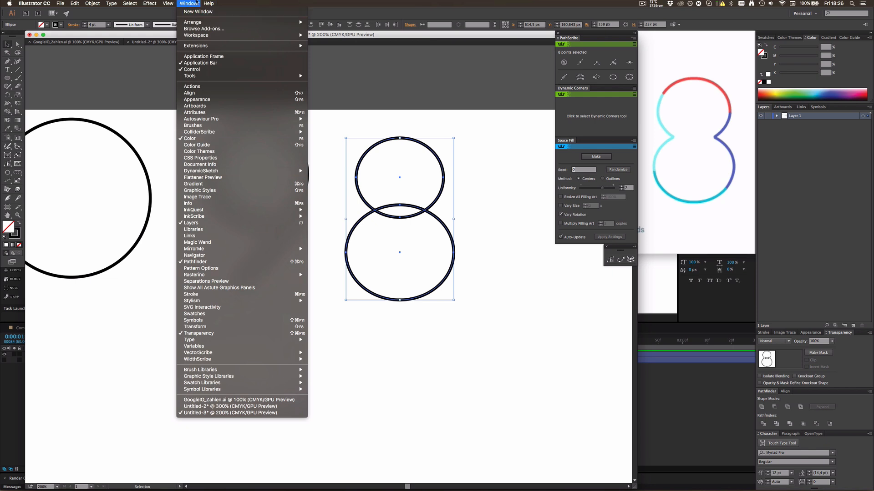
left_click(197, 3)
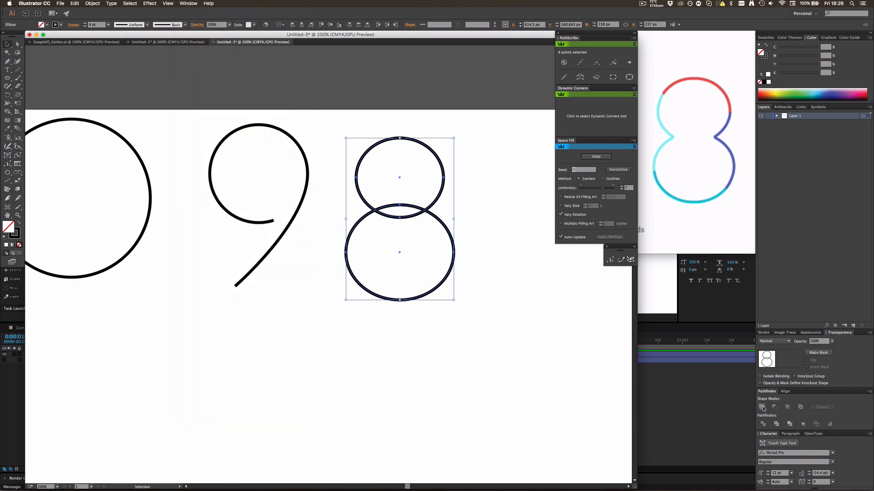
left_click(762, 407)
left_click(461, 335)
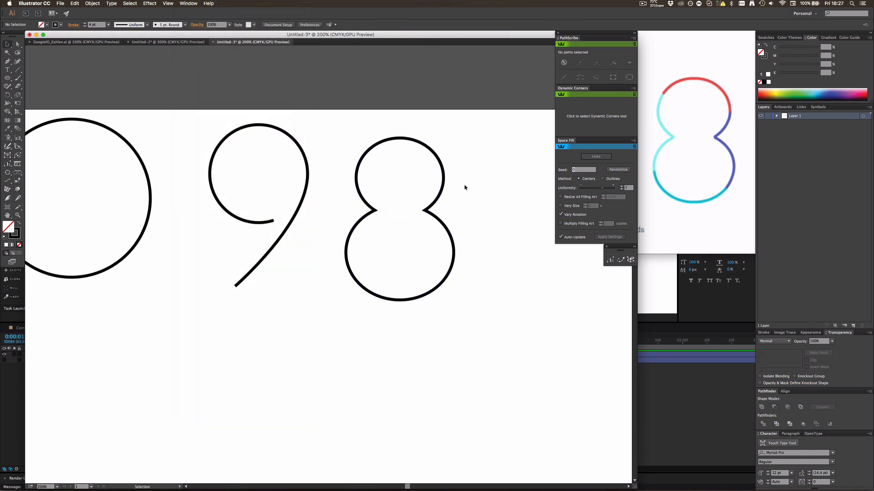
Enlarge the nine proportionally from its corners to about 153 px wide and 243 px high, and deselect it
left_click(268, 127)
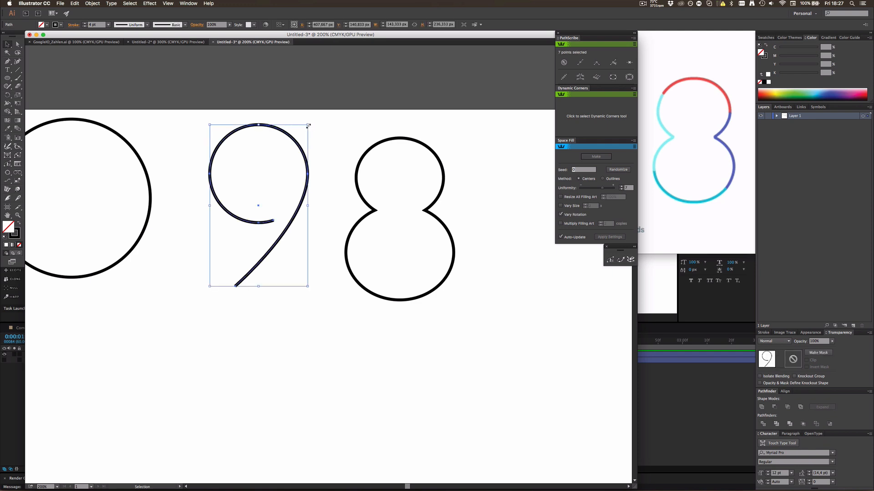
left_click_drag(308, 126, 310, 124)
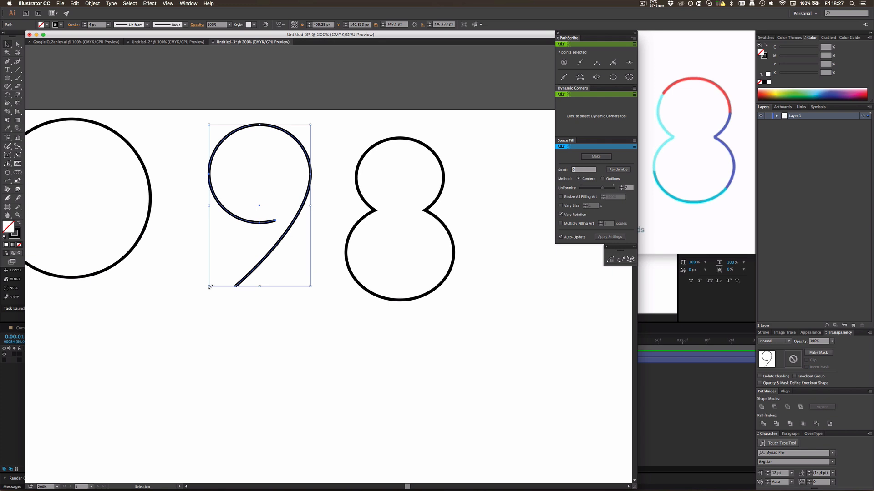
left_click_drag(210, 287, 210, 289)
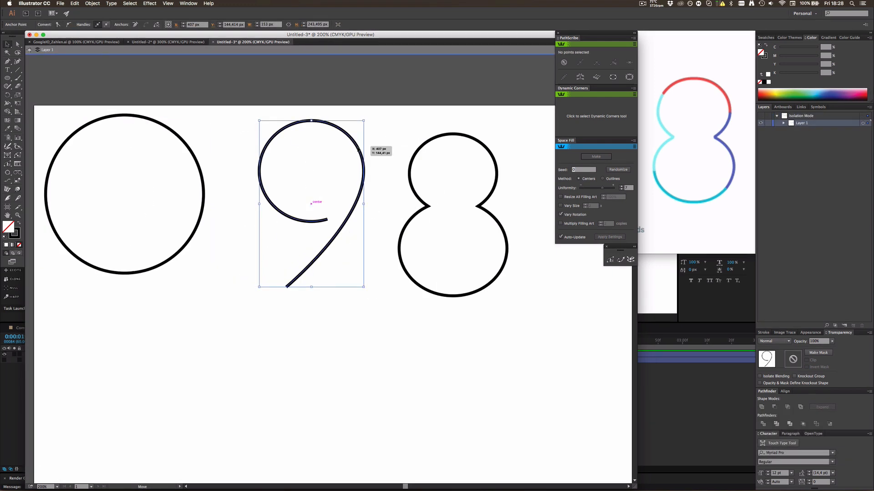
left_click(108, 93)
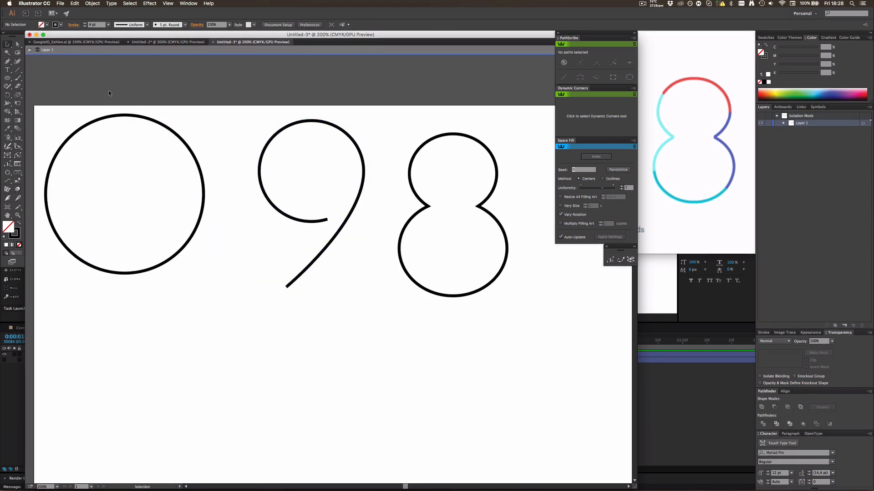
Move the nine up until its top aligns with the zero's top, and scale it to about 152 px wide
left_click(360, 153)
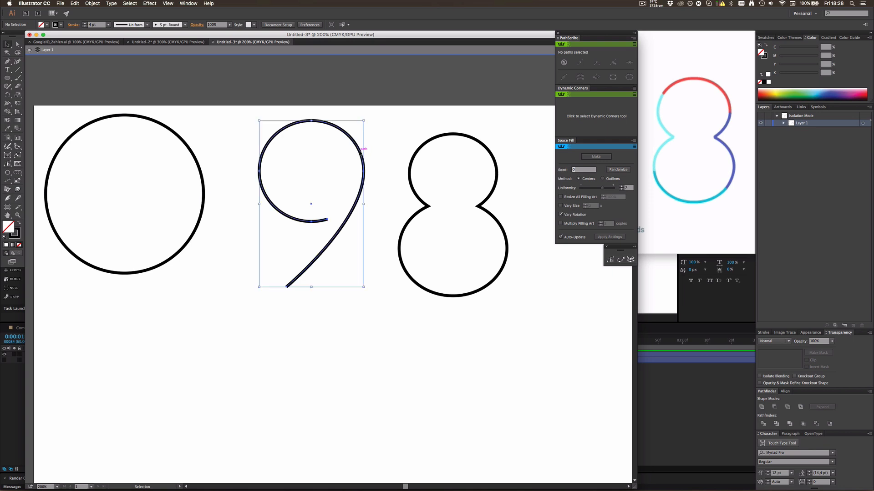
left_click_drag(361, 152, 360, 147)
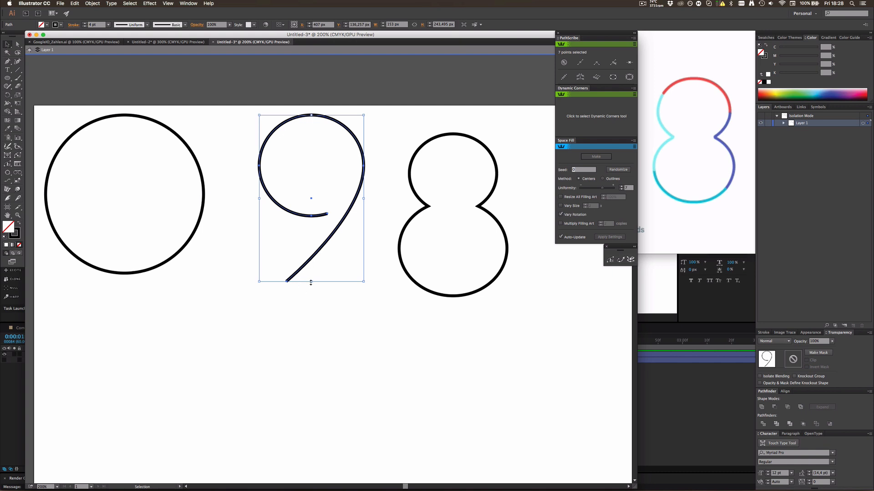
left_click_drag(258, 283, 260, 282)
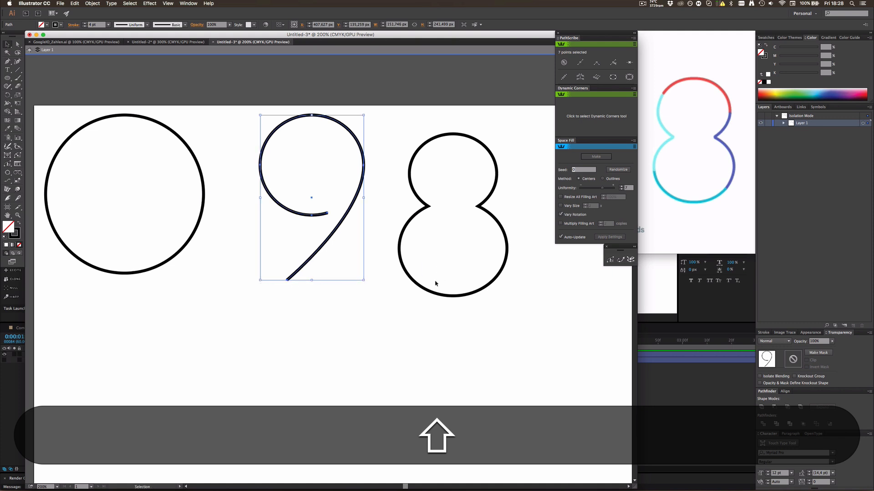
Move the eight up to align its top with the other digits, scale it to the nine's height, and deselect it
left_click(435, 296)
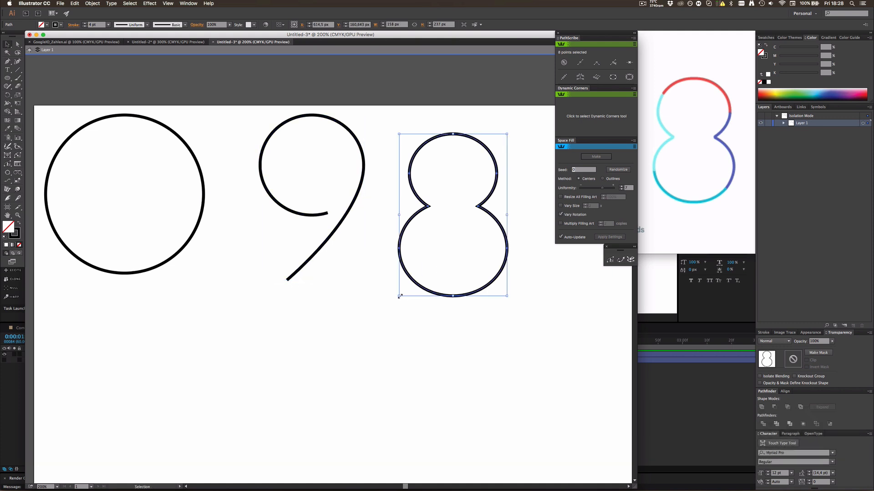
key("shift")
left_click_drag(426, 145, 432, 127)
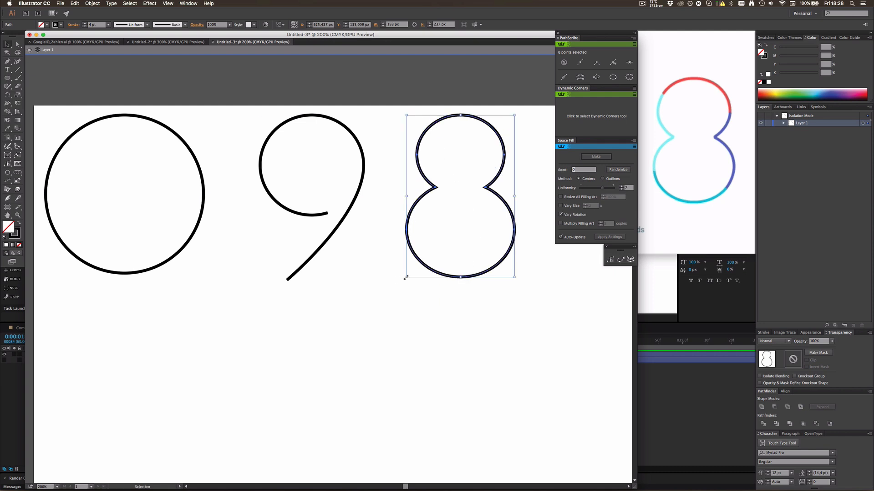
left_click_drag(405, 277, 460, 282)
left_click(360, 286)
Advance the countdown reference video to the frame showing the seven
scroll(361, 273, "down", 3)
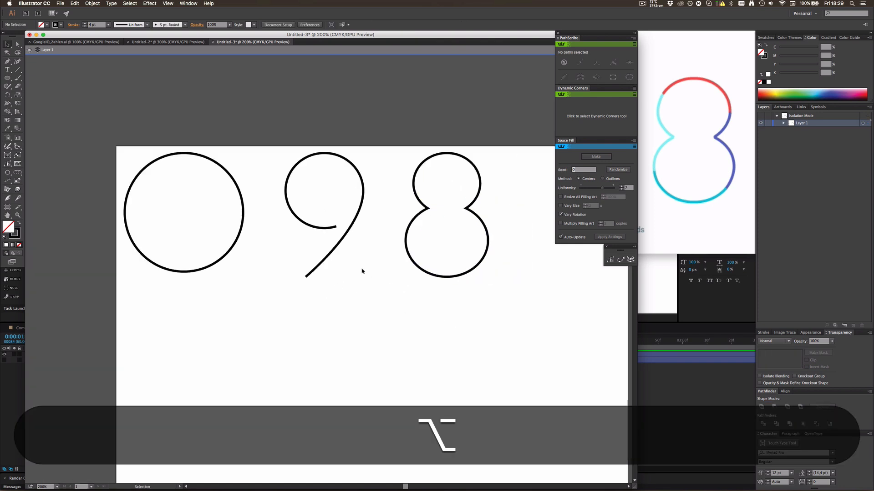
scroll(432, 270, "up", 5)
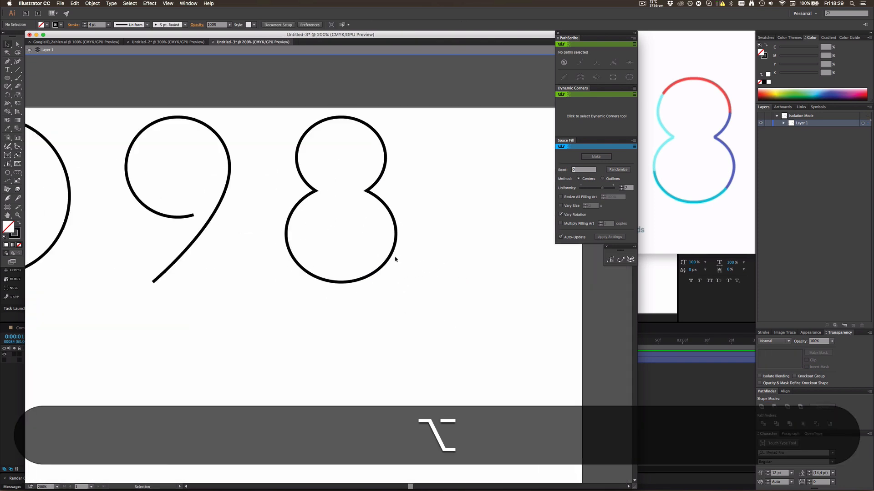
scroll(234, 227, "down", 3)
left_click_drag(348, 166, 194, 296)
left_click(230, 323)
scroll(364, 211, "up", 2)
scroll(363, 212, "up", 1)
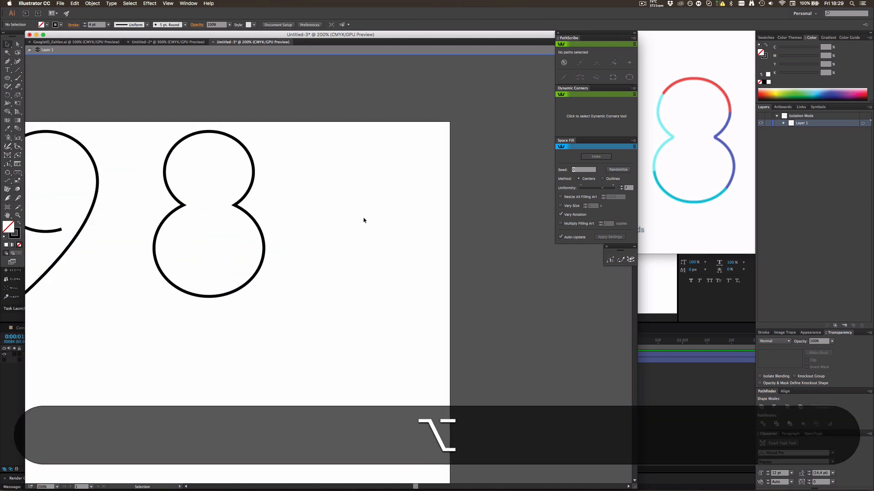
scroll(248, 228, "down", 2)
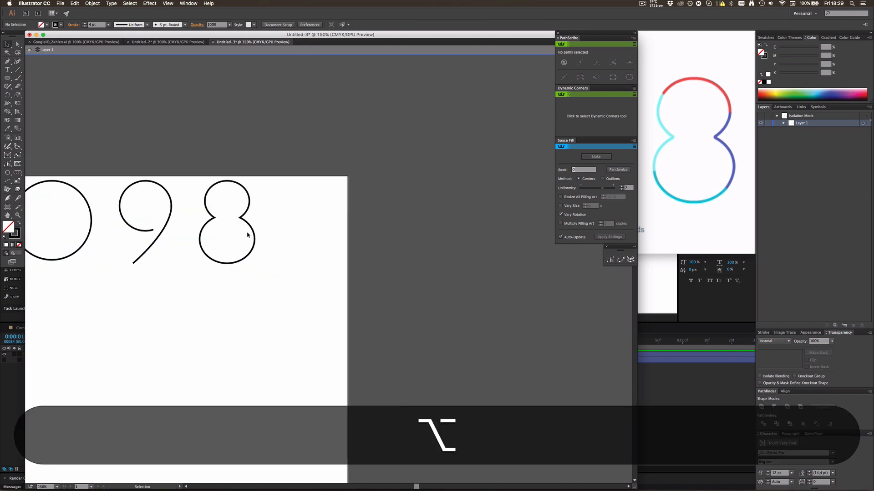
scroll(298, 199, "up", 1)
mouse_move(671, 220)
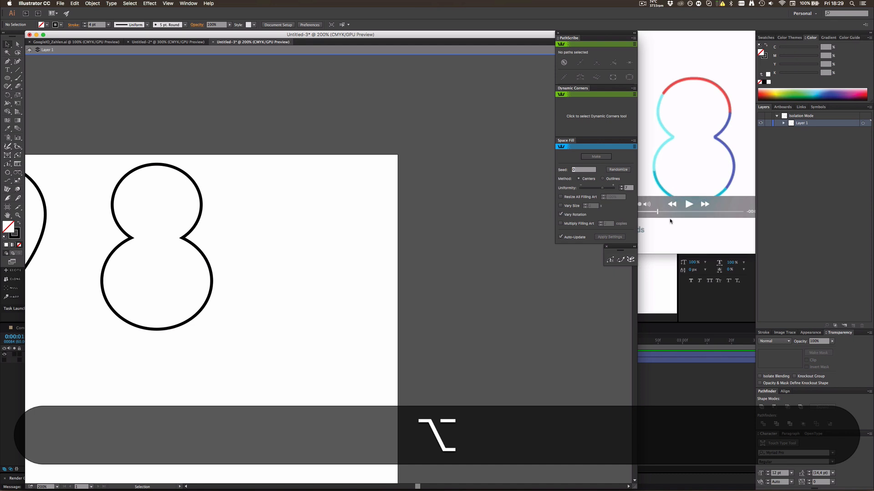
left_click_drag(661, 212, 669, 212)
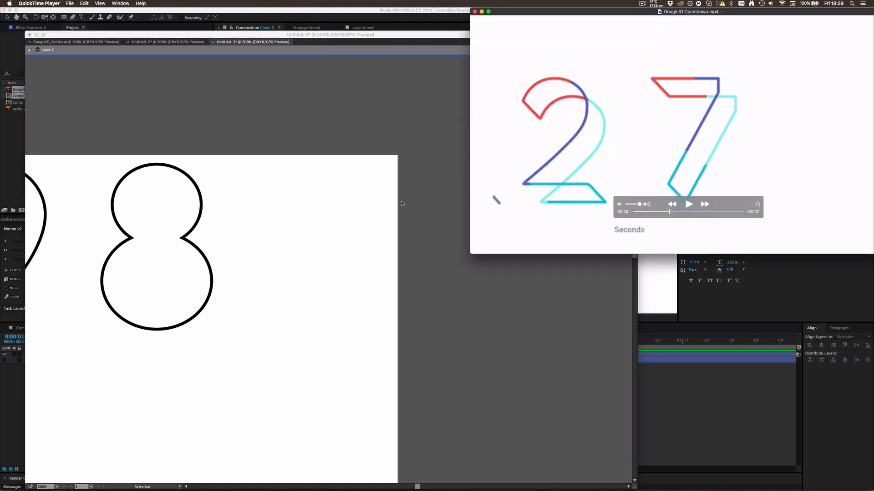
Return to Illustrator, duplicate the nine about 27 px to the right and 27 px below the original, and deselect the copy
left_click(233, 246)
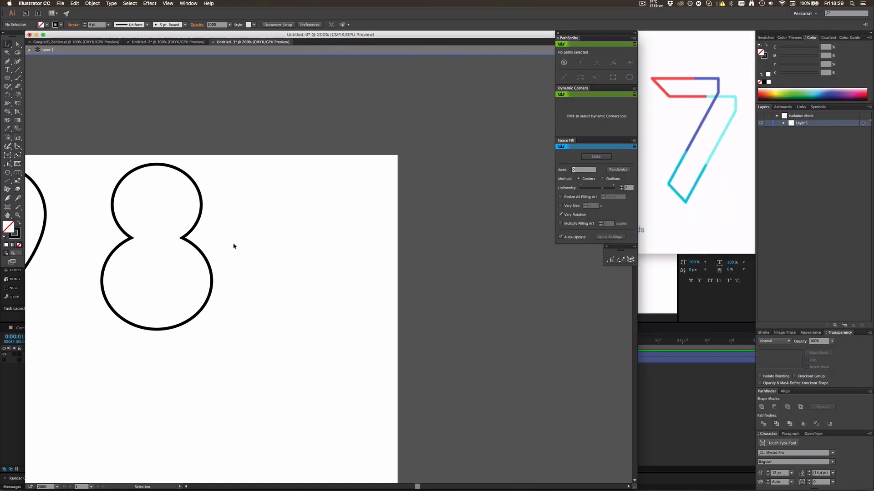
scroll(240, 247, "left", 8)
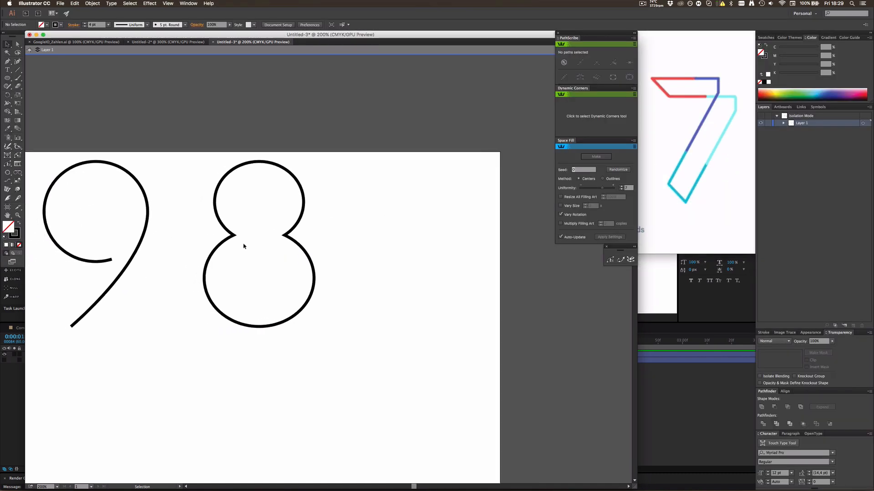
left_click(196, 277)
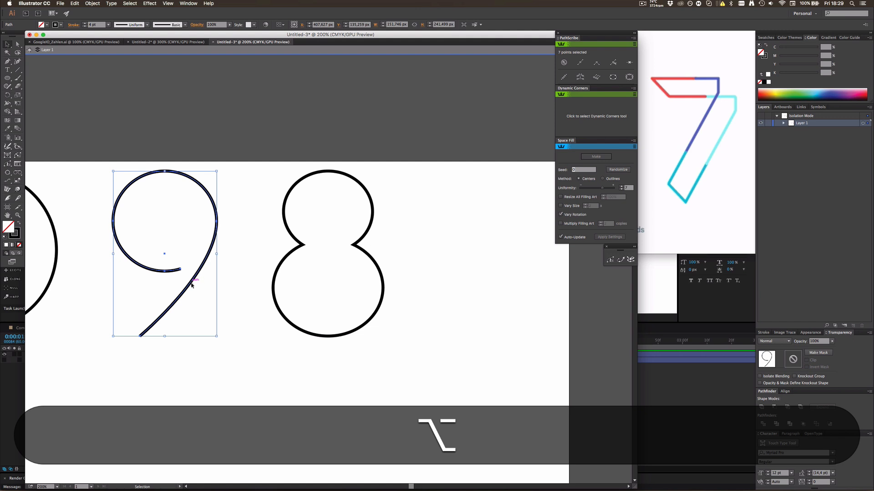
left_click_drag(191, 285, 204, 308)
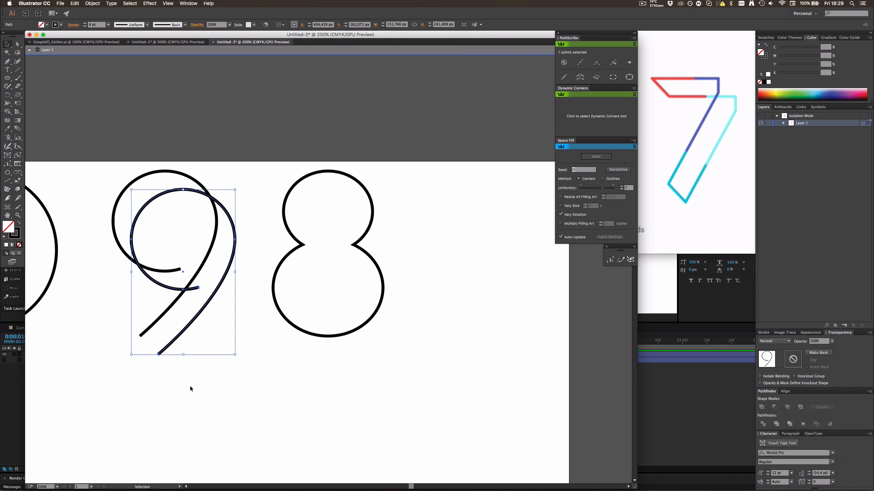
left_click(189, 386)
Connect the loose ends of the two nines with straight Pen segments, at the bowl and at the tail, forming one closed outline
left_click(7, 61)
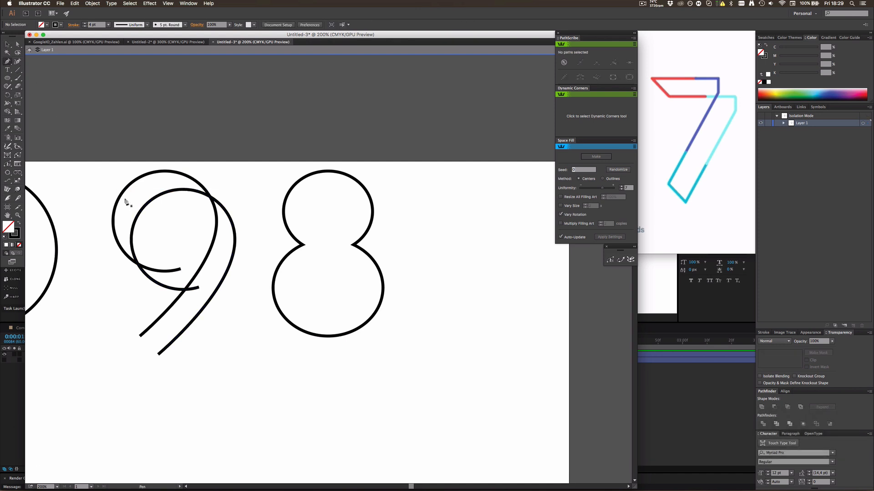
scroll(132, 203, "up", 2)
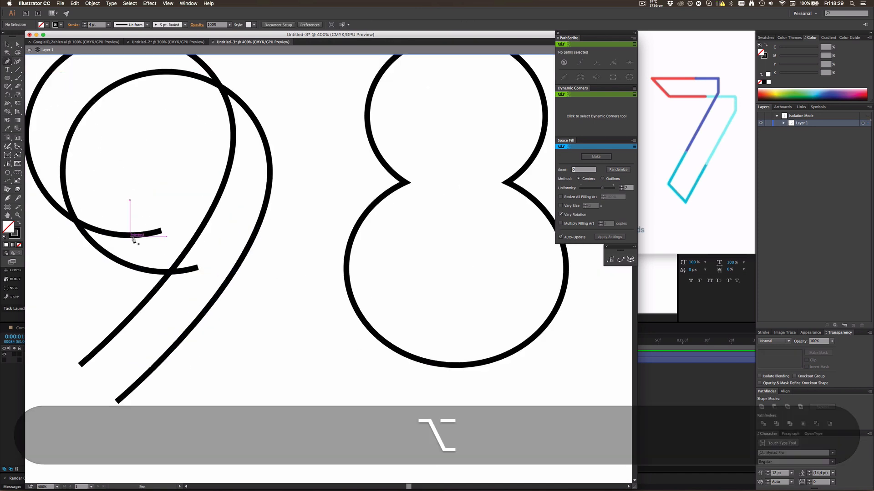
left_click(162, 231)
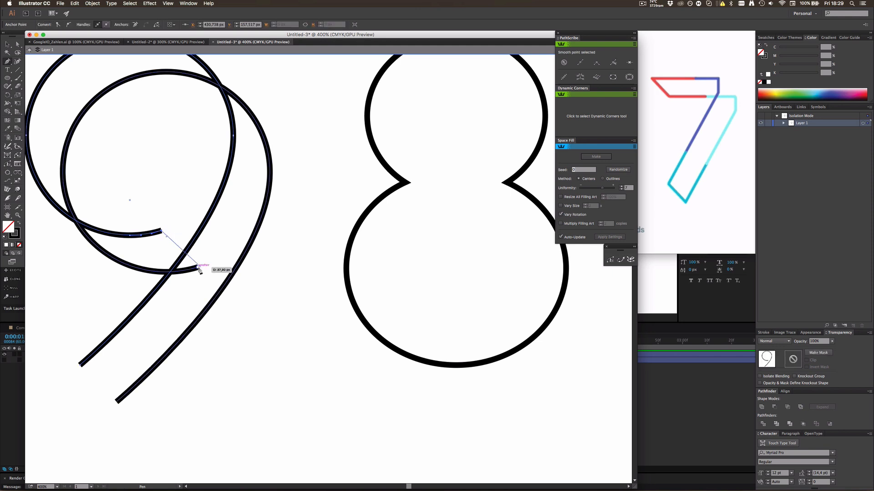
left_click(199, 268)
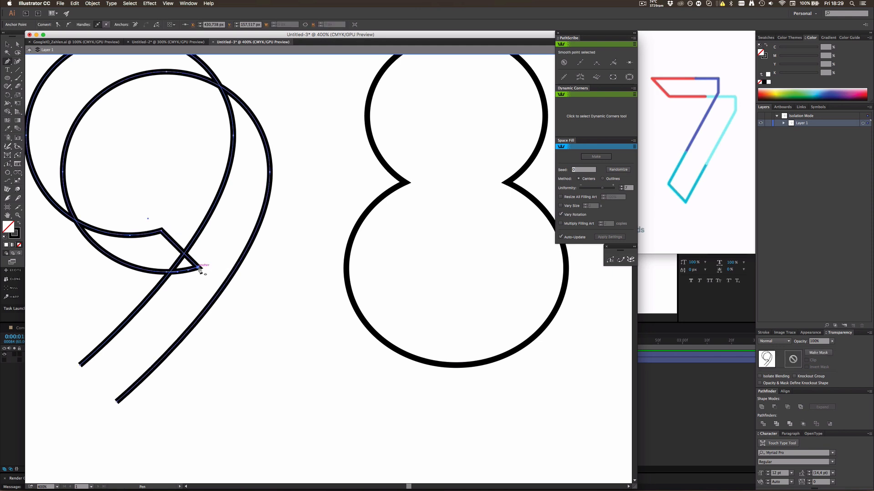
left_click(81, 364)
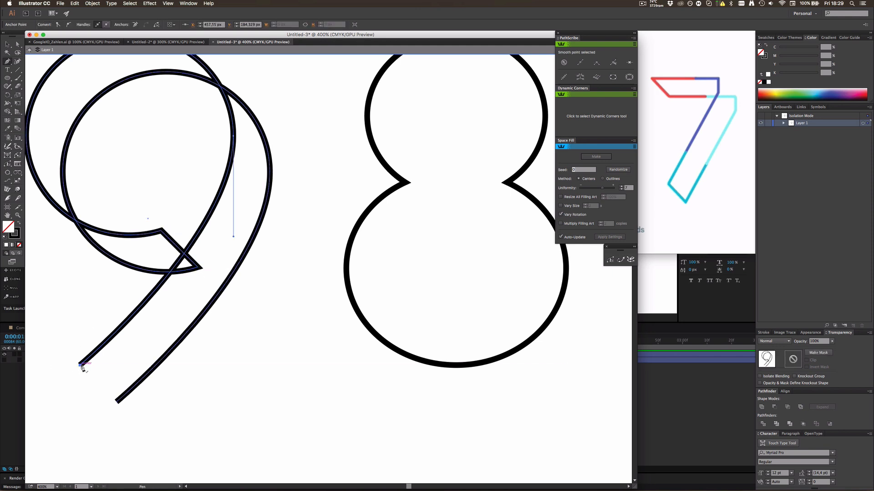
left_click(116, 402)
key("v")
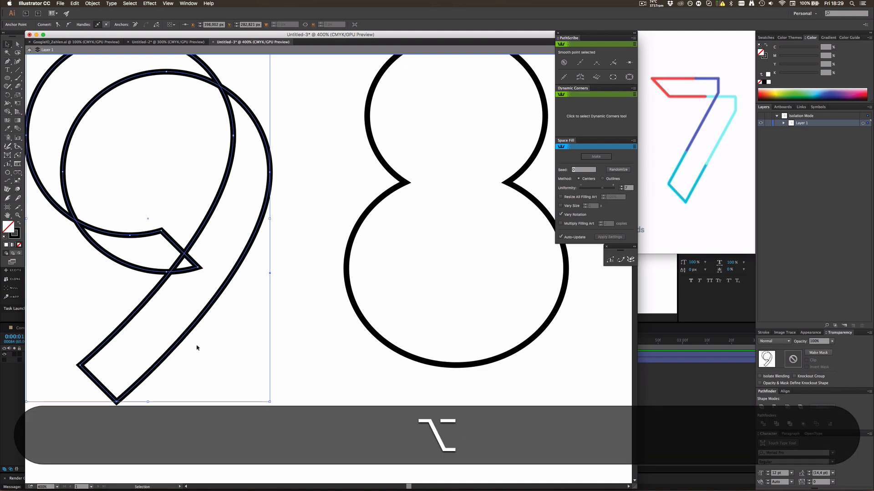
Scale the closed nine outline down proportionally to the eight's height and deselect it
scroll(196, 348, "down", 3)
left_click_drag(224, 367, 217, 355)
left_click(207, 369)
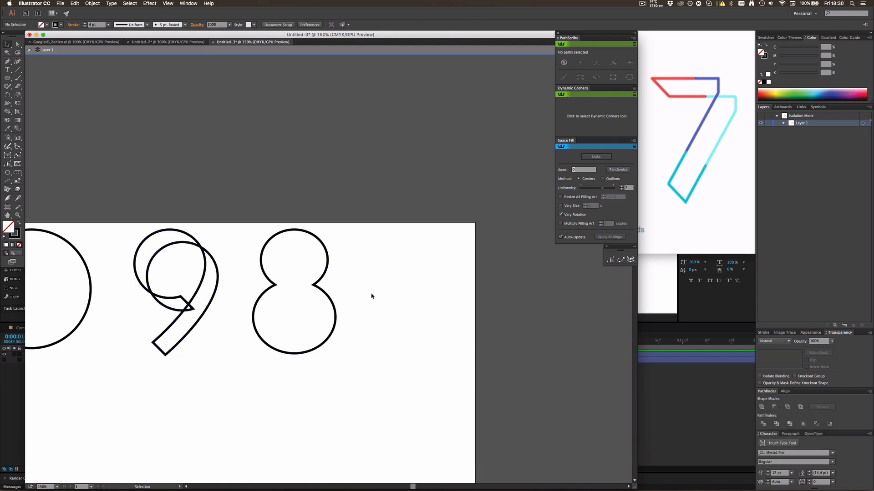
Draw the seven beside the eight with the Pen tool: a 112 px top bar, a short vertical drop and a long diagonal, about 225 px high overall
left_click(8, 61)
scroll(407, 259, "up", 2)
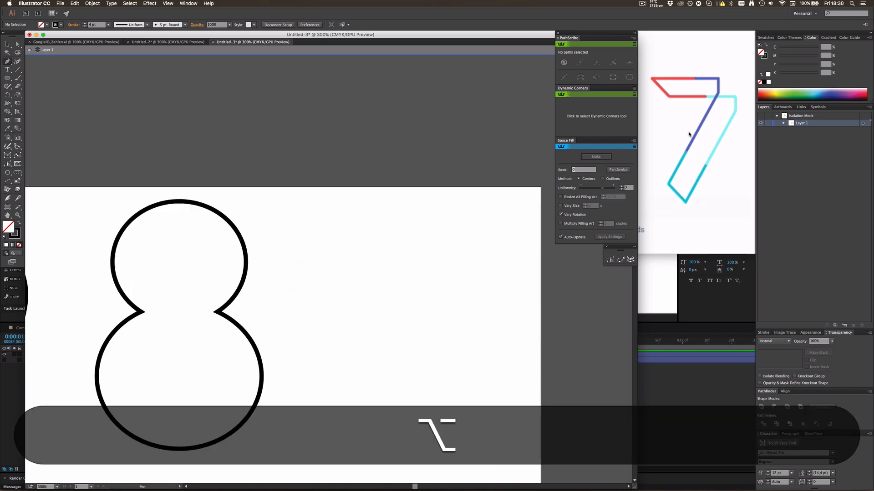
mouse_move(677, 72)
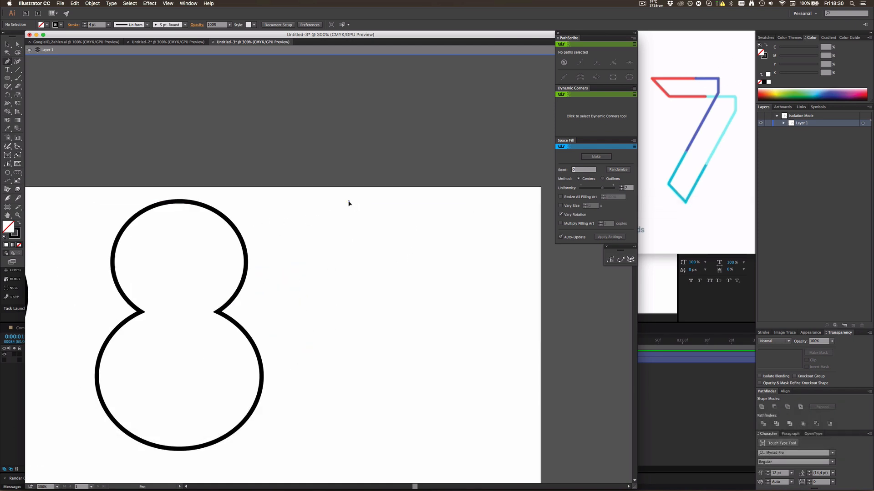
left_click(348, 201)
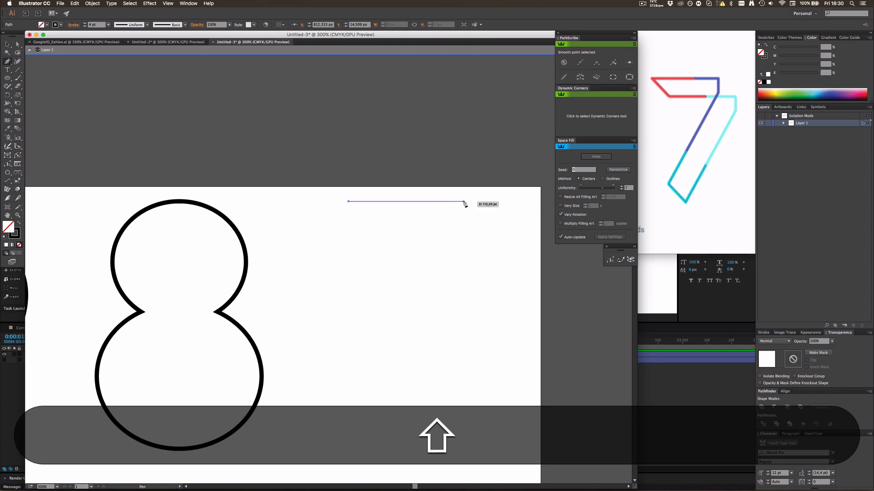
left_click(464, 202)
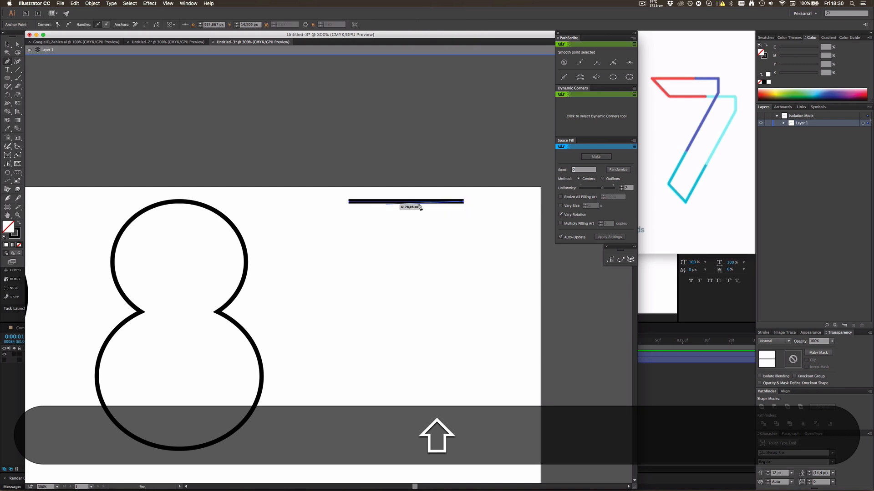
left_click(465, 226)
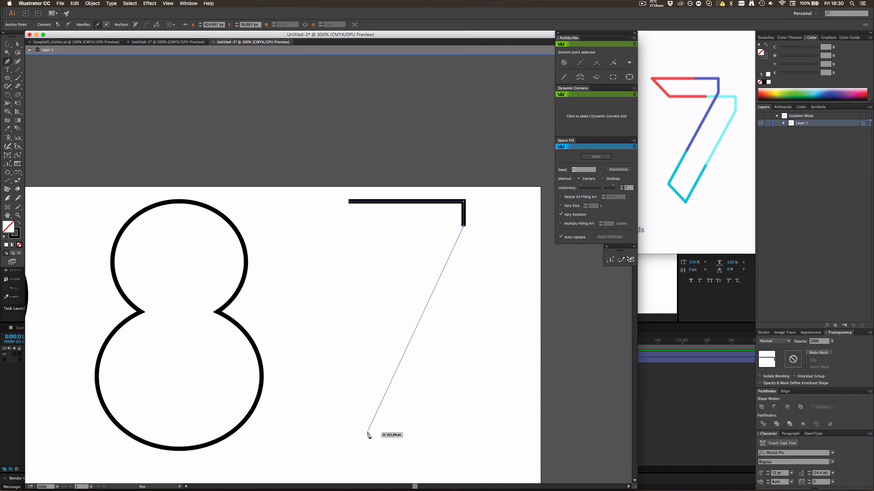
left_click(367, 432)
key("v")
scroll(399, 371, "down", 3)
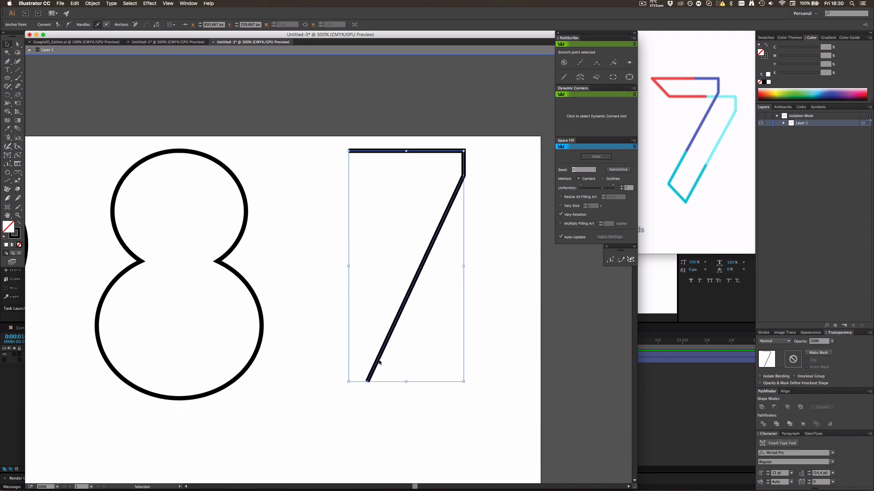
left_click(381, 396, "alt")
Duplicate the seven's open path about 27 px to the right and 27 px below the original
key("a")
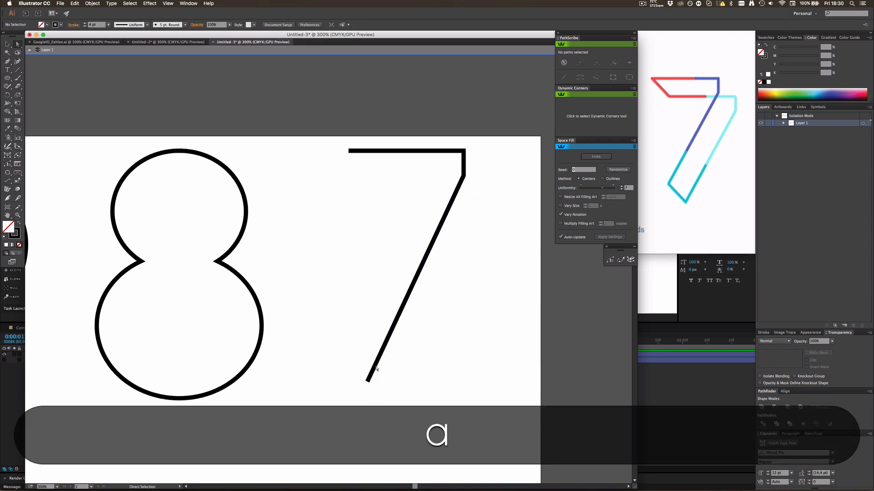
key("v")
left_click(377, 367, "alt")
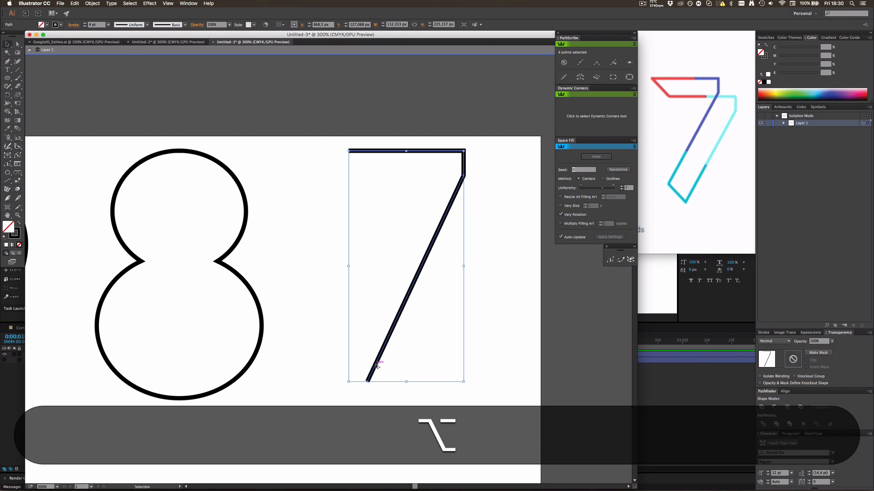
left_click_drag(377, 366, 398, 400)
scroll(398, 399, "down", 2)
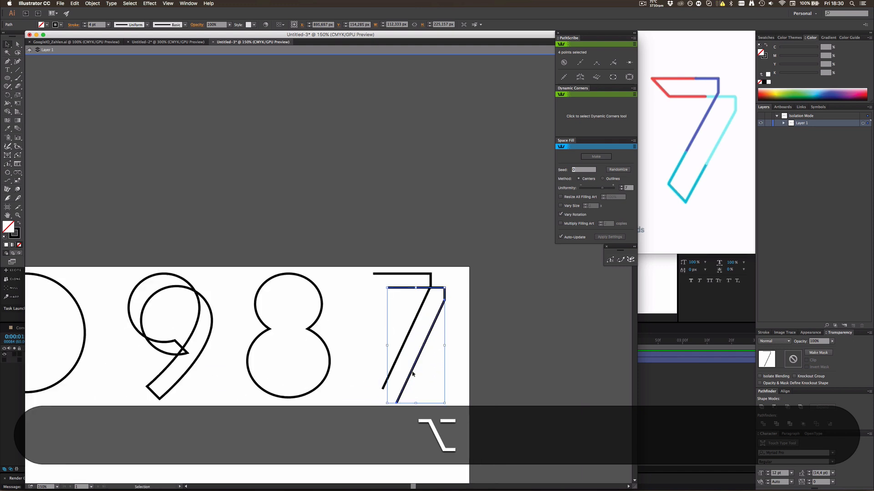
scroll(191, 359, "down", 2)
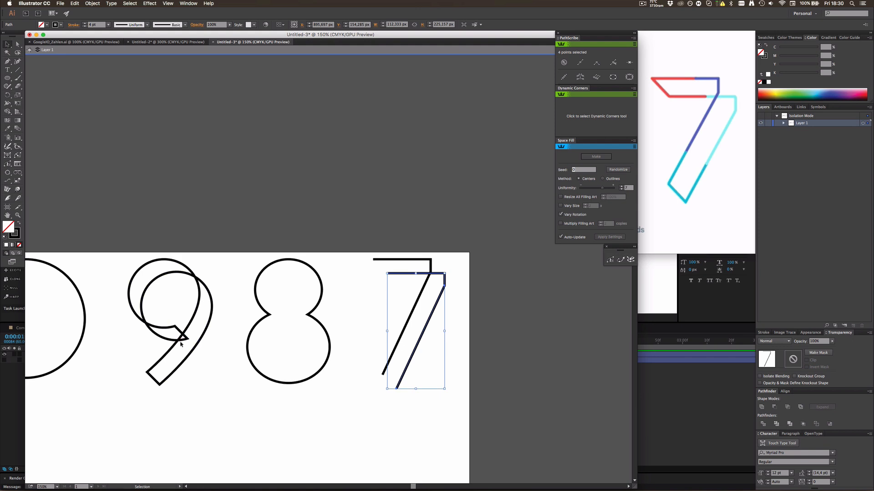
key("alt")
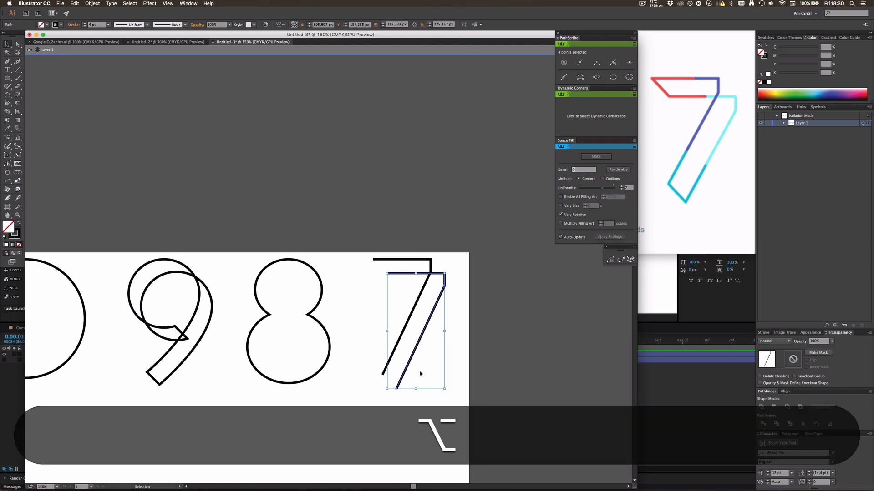
scroll(420, 373, "up", 2)
left_click(257, 209)
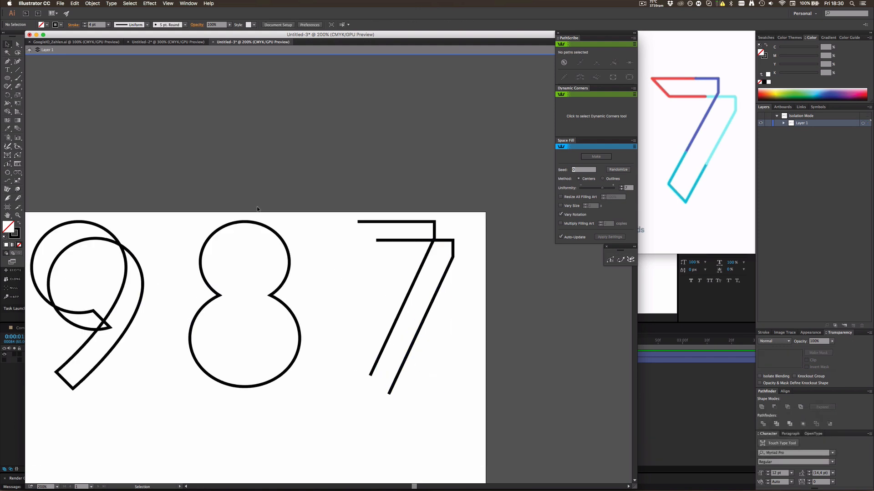
left_click(8, 61)
key("v")
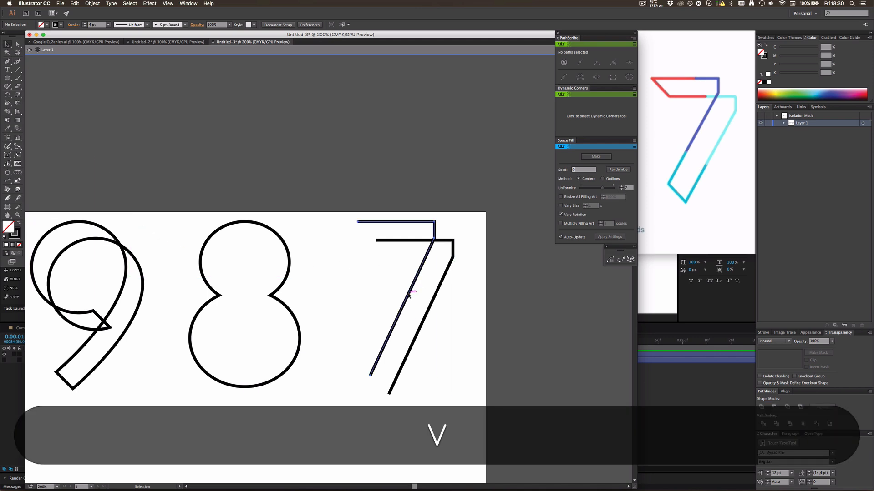
left_click(411, 292)
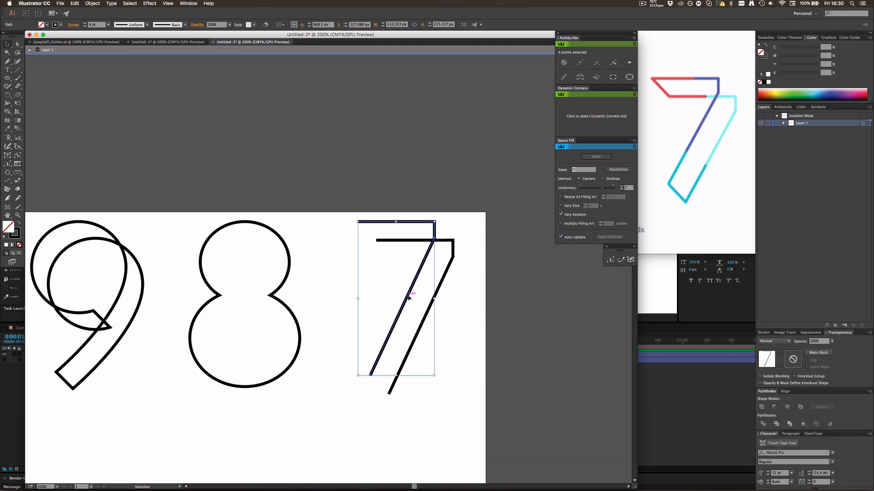
left_click(209, 3)
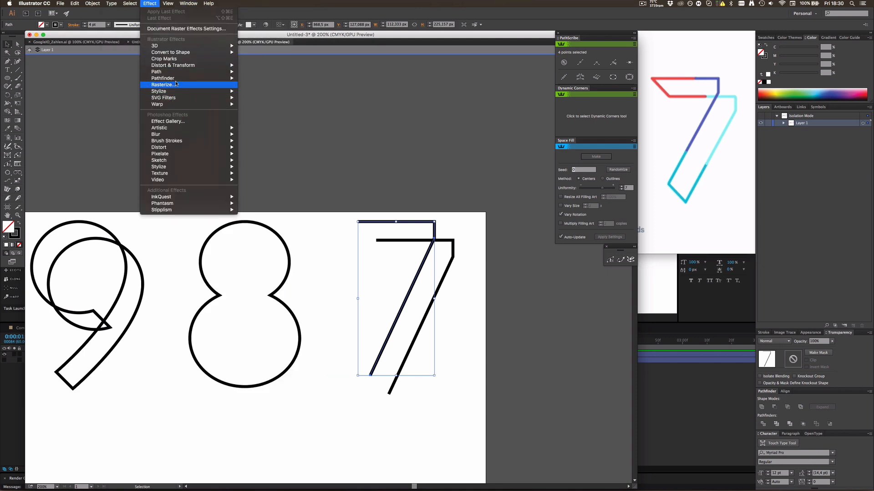
mouse_move(181, 69)
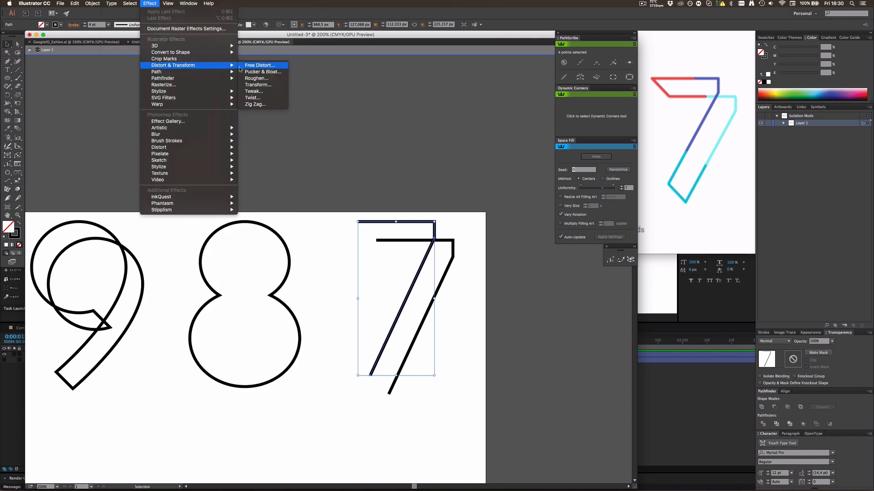
left_click(257, 85)
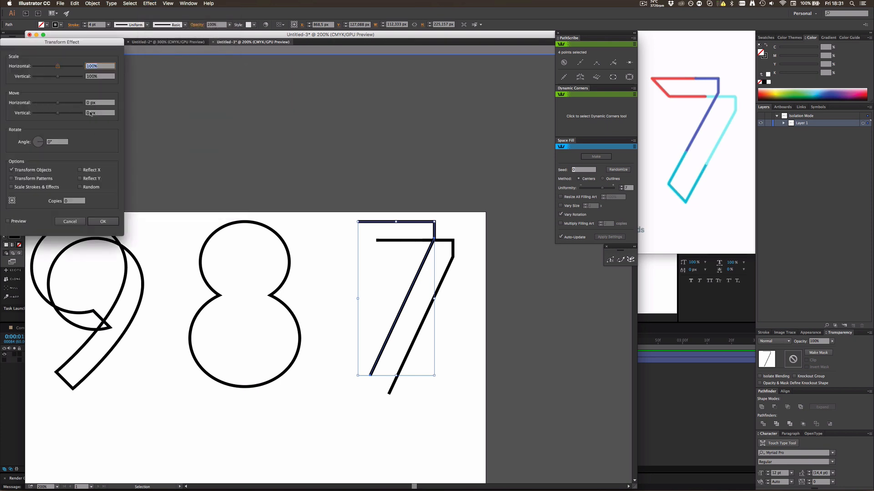
left_click(78, 224)
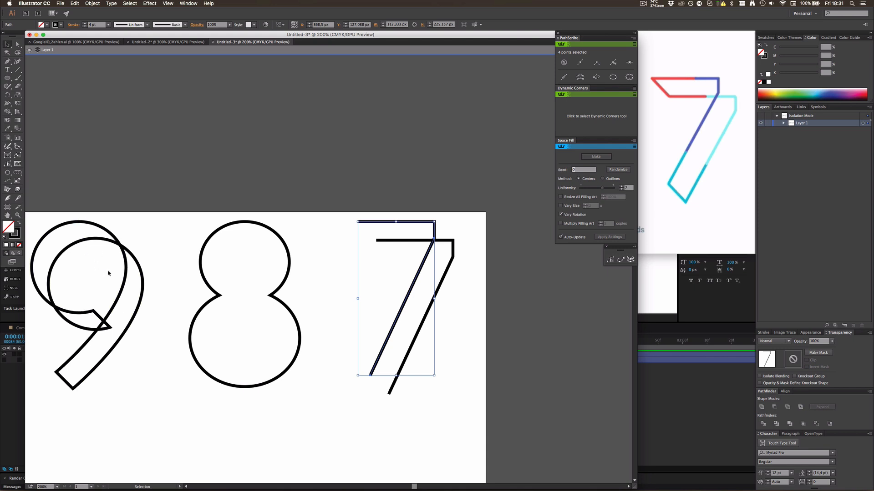
Connect the loose ends of the two sevens with straight Pen segments, at the top bar and at the foot, forming one closed outline
left_click(385, 353)
scroll(386, 353, "up", 2)
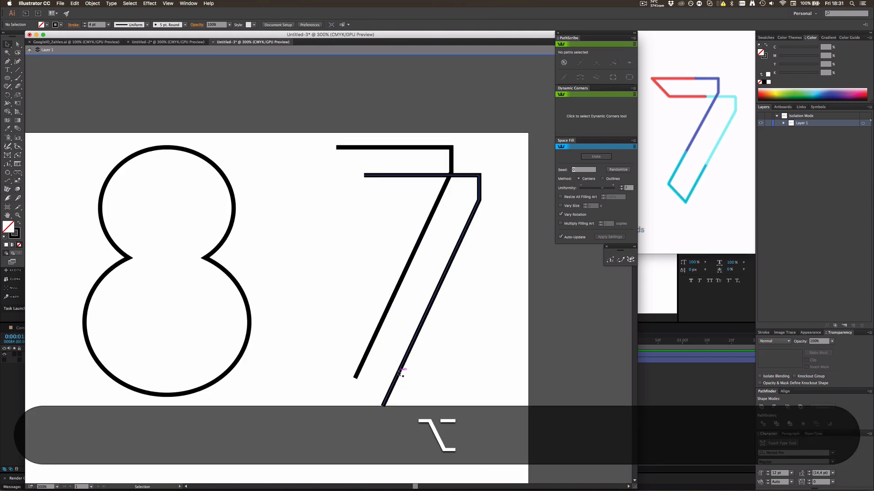
key("p")
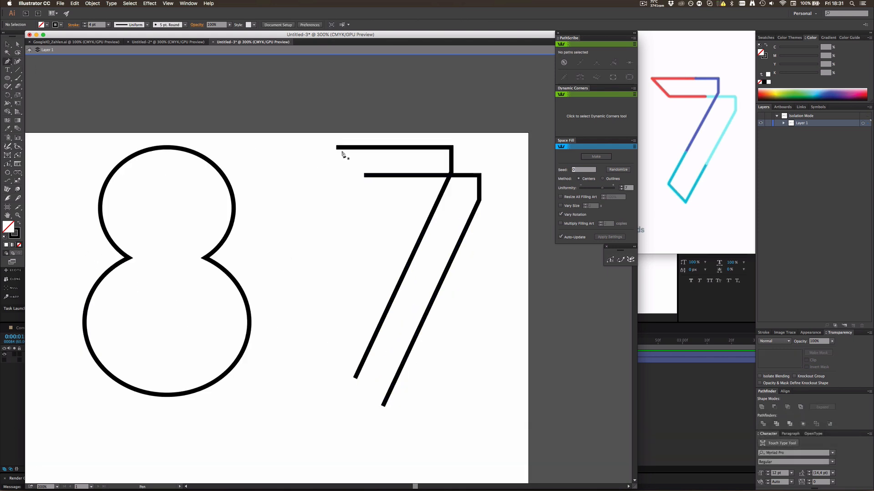
left_click(336, 147)
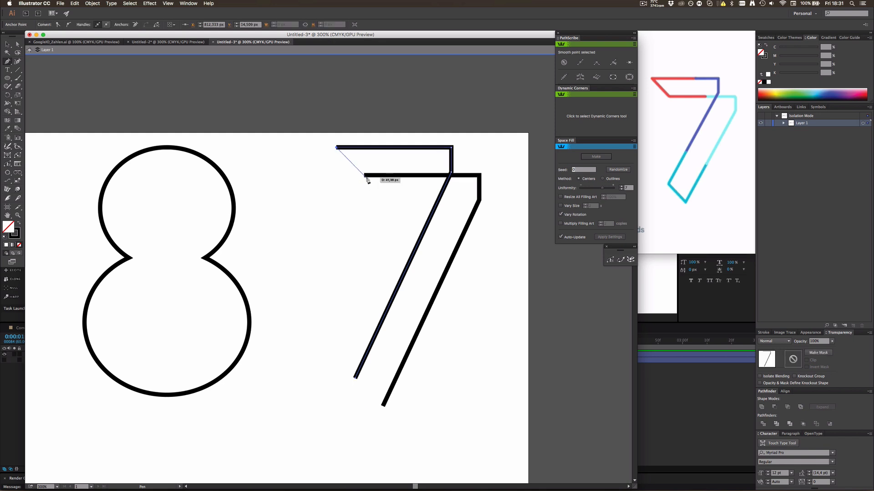
left_click(364, 174)
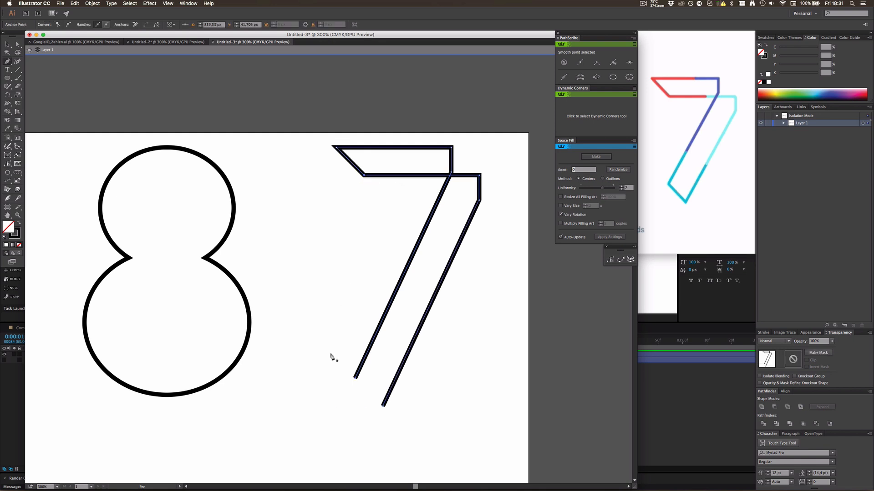
left_click(355, 379)
left_click(383, 405)
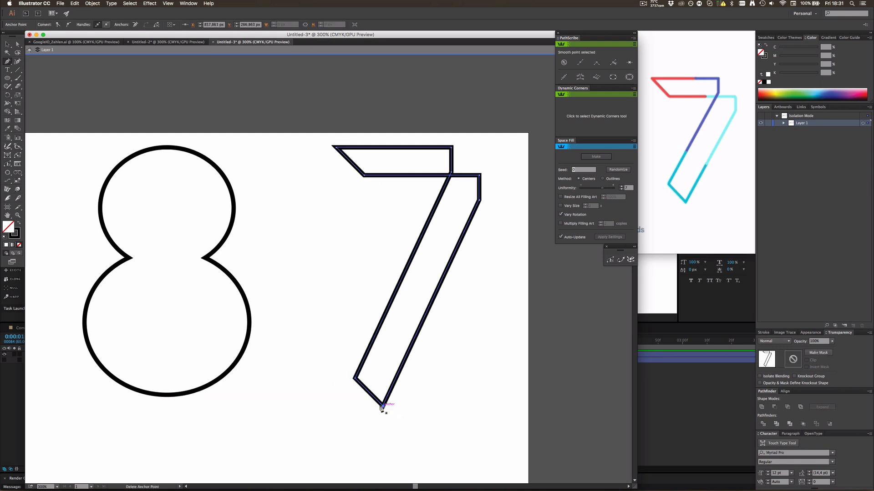
key("v")
left_click(281, 389)
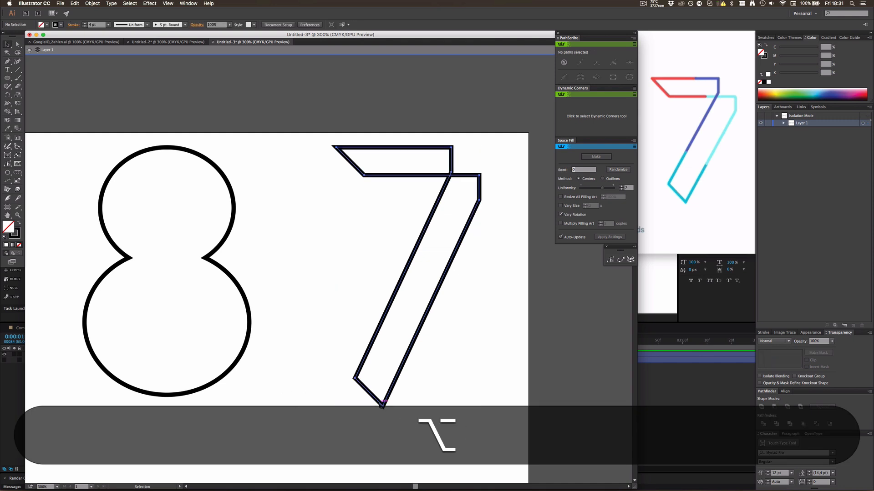
Scale the closed seven outline down proportionally to the eight's height, about 241 px, and deselect it
left_click(381, 404)
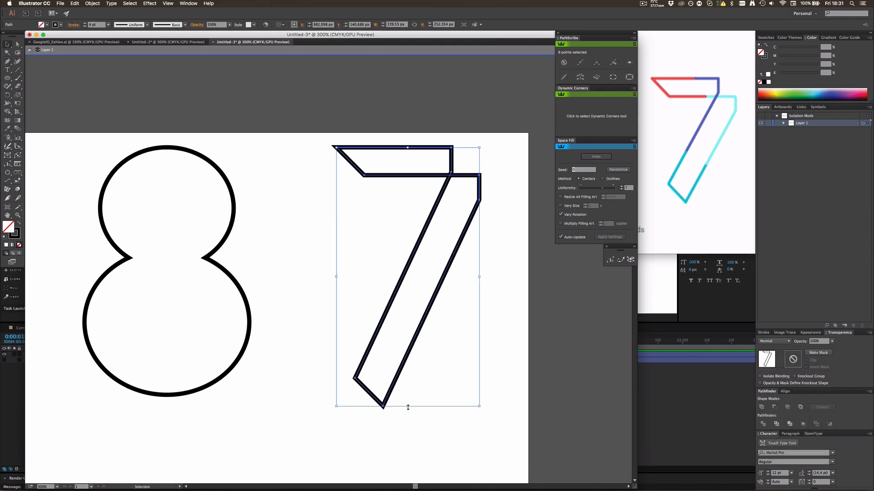
left_click_drag(407, 407, 407, 390)
left_click(411, 303)
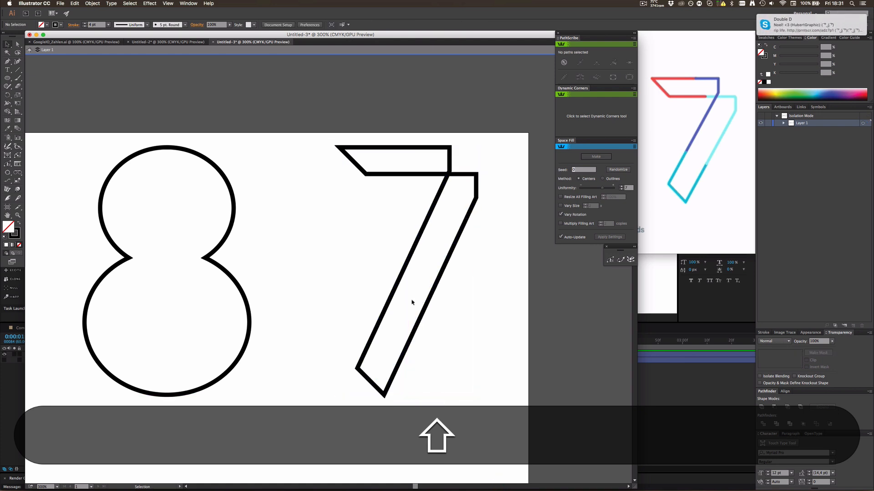
left_click(419, 147)
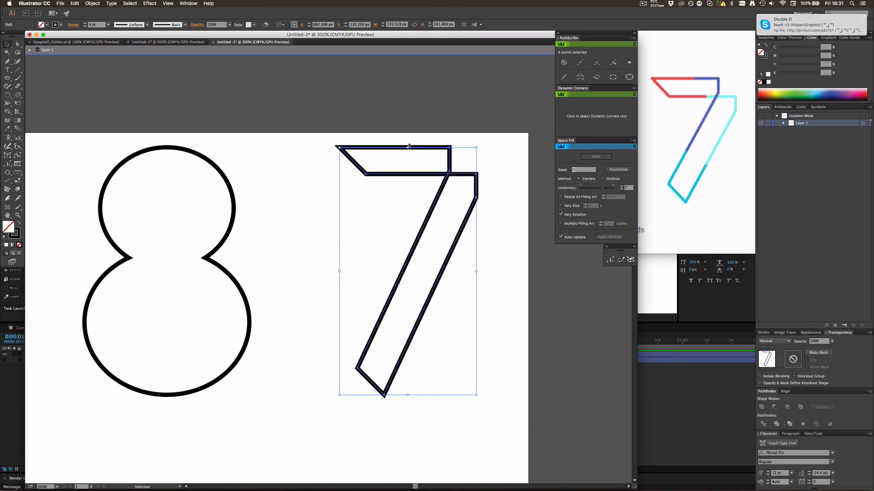
mouse_move(408, 147)
left_mouse_down()
mouse_move(408, 136)
mouse_move(409, 146)
left_mouse_up()
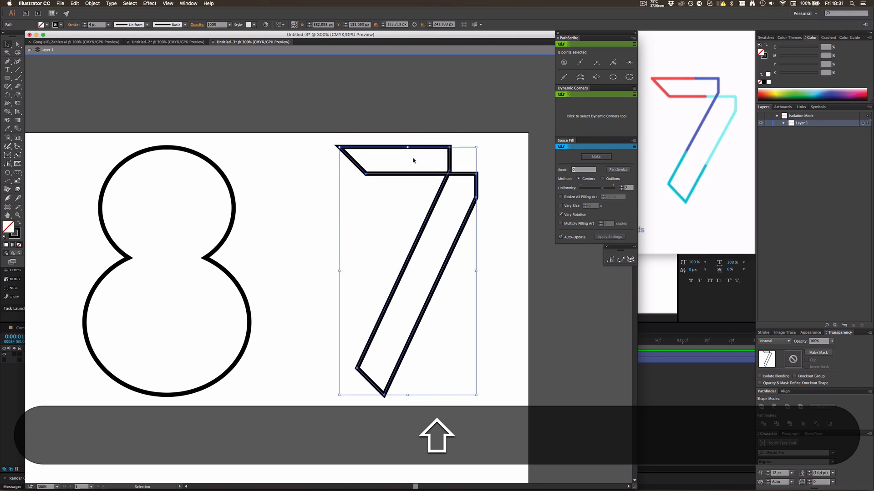
key("super+z")
left_click(510, 323)
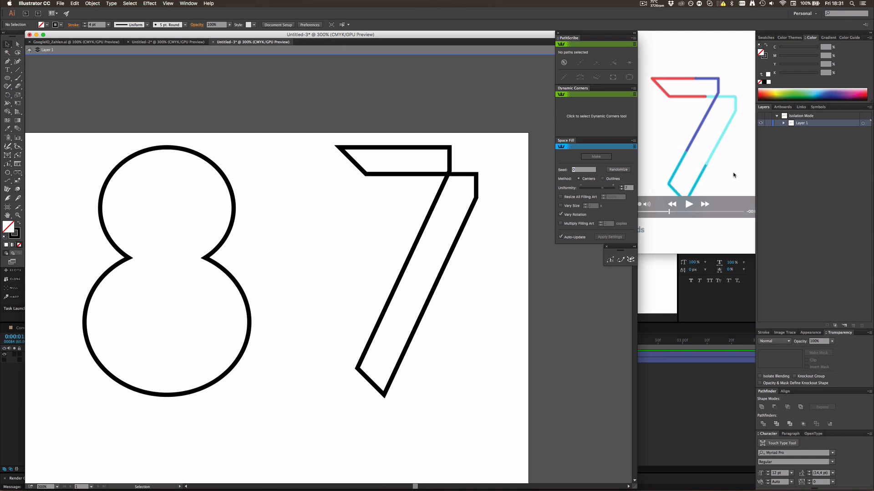
Advance the reference video to the frame showing the six and return to the artwork
left_click(672, 217)
left_click_drag(670, 212, 678, 212)
left_click(308, 239)
Duplicate the closed nine outline and place the copy in a second row, centred below the large circle
scroll(307, 239, "down", 5)
scroll(282, 242, "down", 6, "alt")
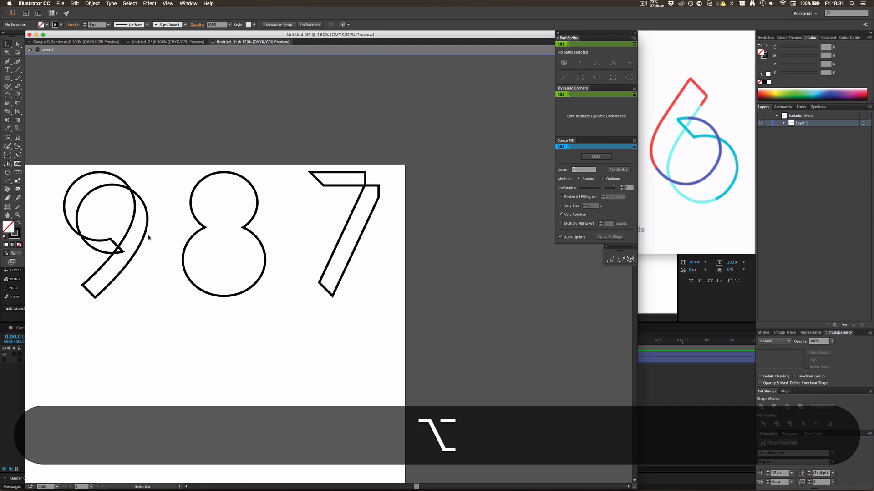
scroll(148, 237, "left", 6)
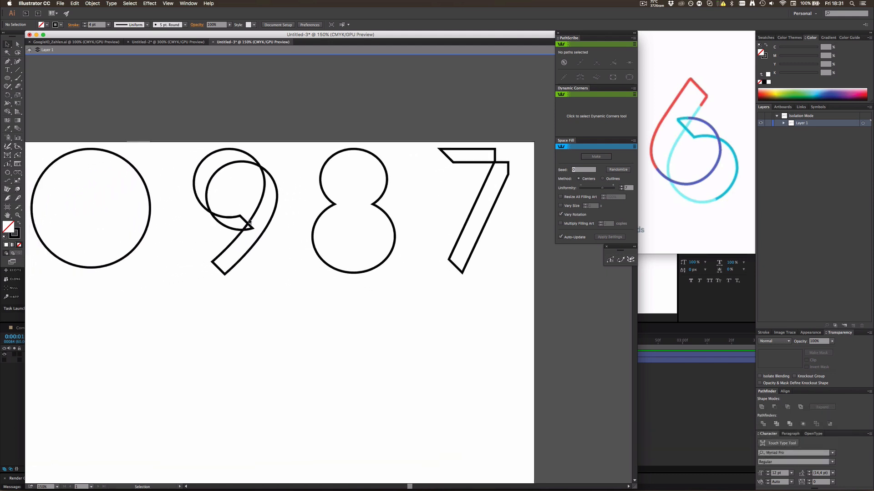
scroll(248, 222, "left", 8)
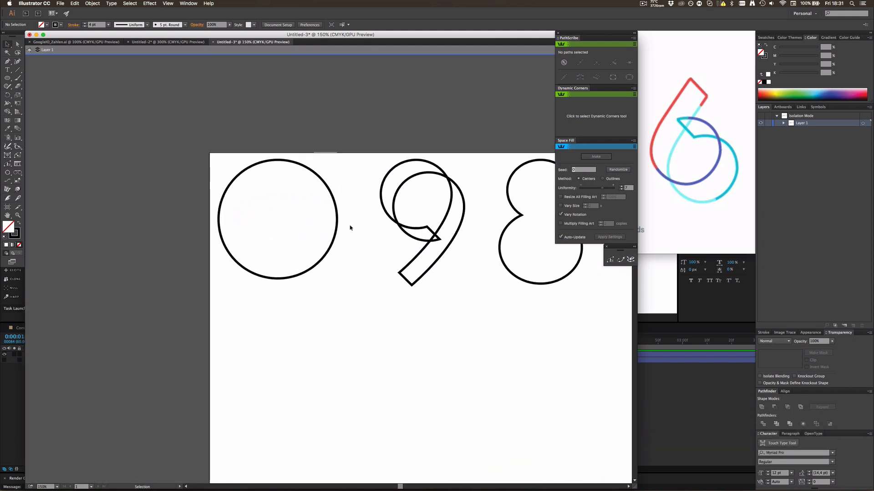
scroll(350, 228, "left", 2)
scroll(495, 275, "right", 2)
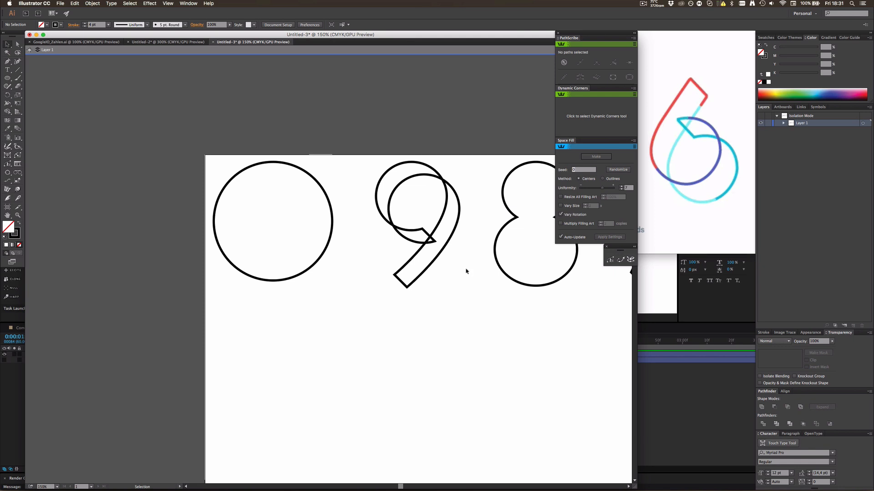
left_click(447, 243)
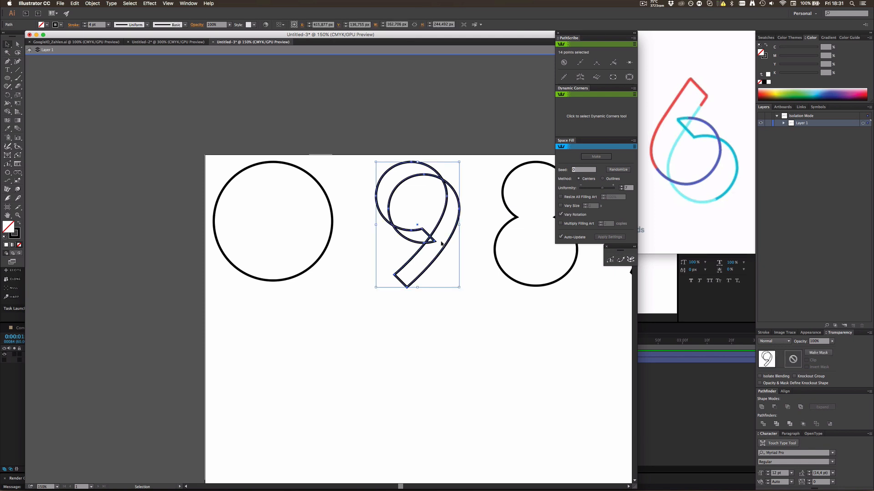
key("alt")
key("shift")
left_click_drag(444, 252, 299, 413)
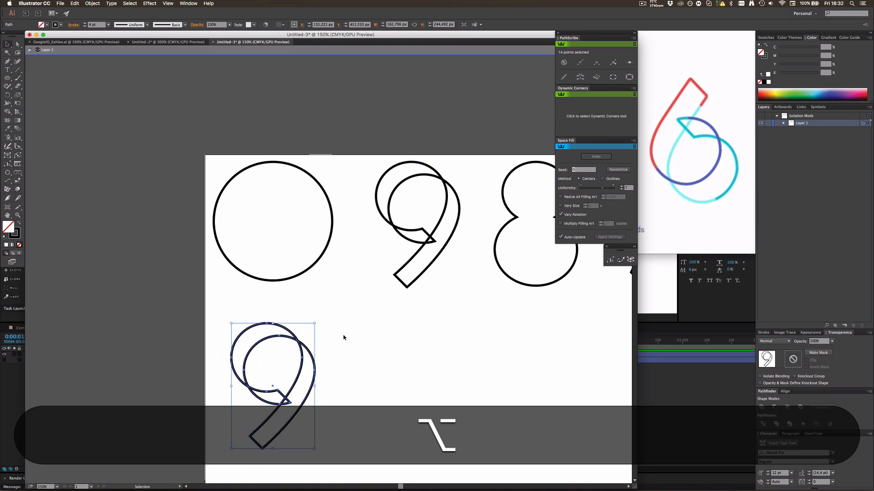
Flip the copied nine through its centre in both directions to make a six about 249 px high, and deselect it
scroll(248, 275, "down", 3)
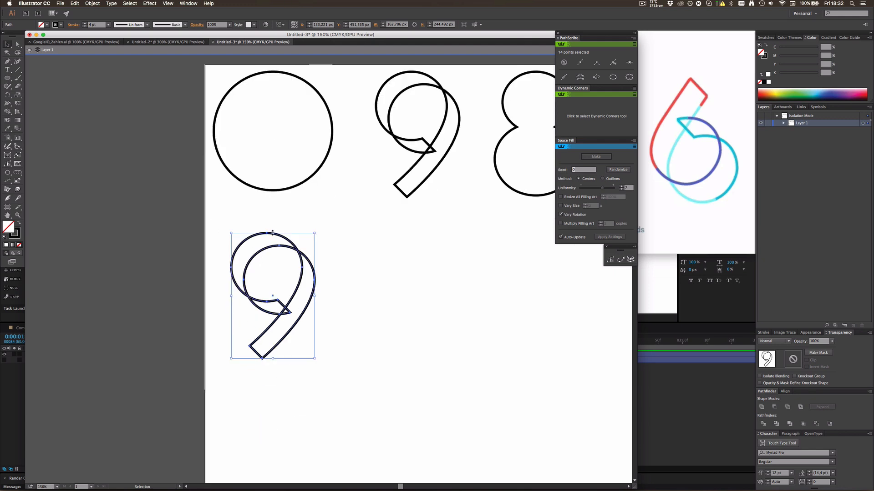
left_click_drag(272, 232, 269, 361)
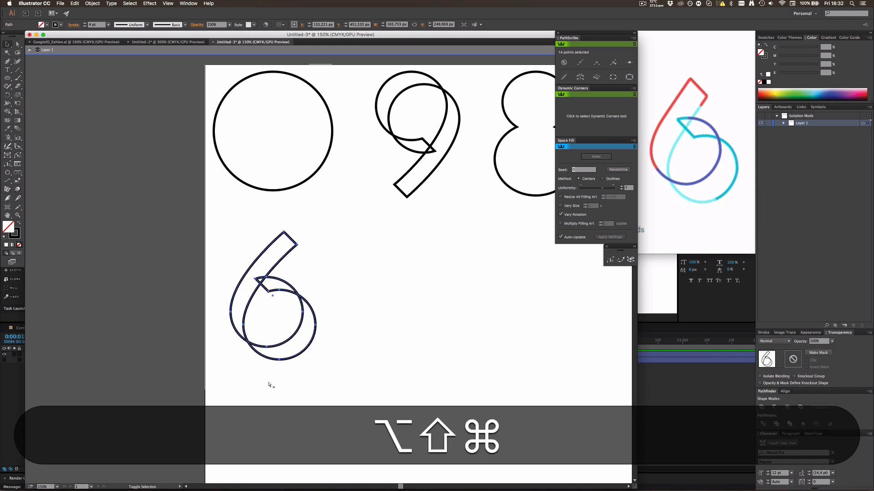
left_click(274, 385)
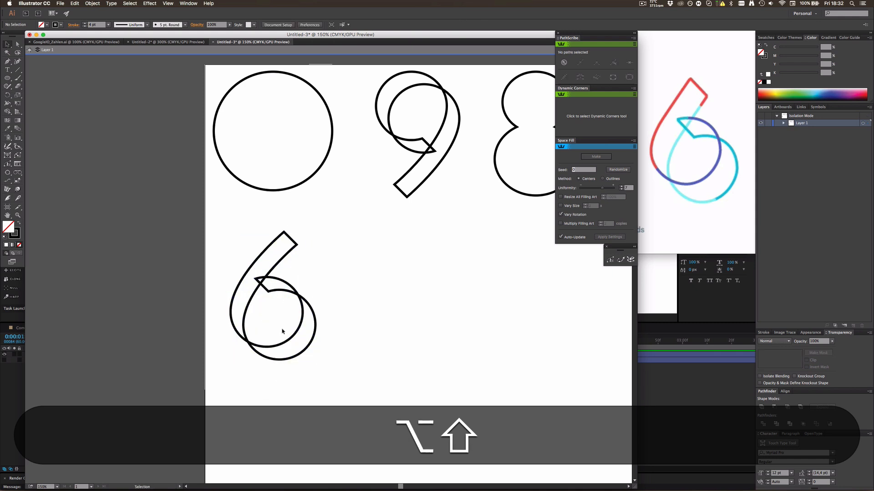
Advance the reference video to the frame showing the five
scroll(283, 331, "down", 1)
scroll(283, 332, "up", 1)
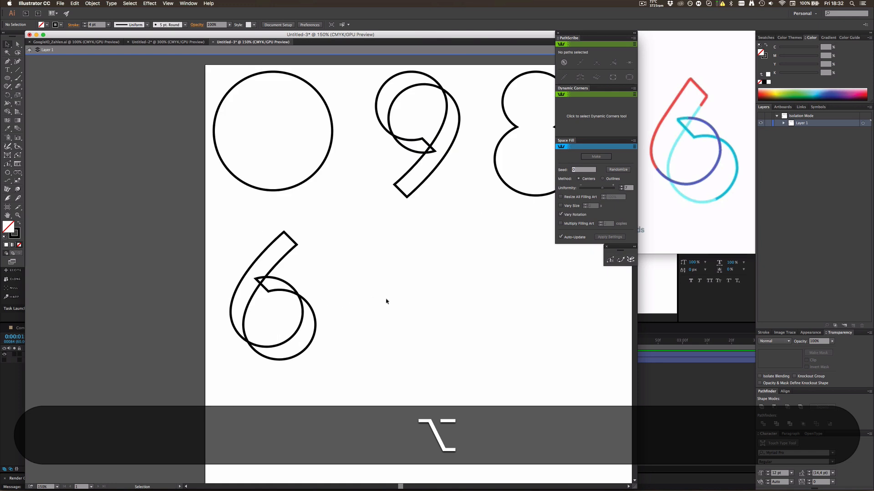
scroll(386, 301, "right", 1)
mouse_move(679, 227)
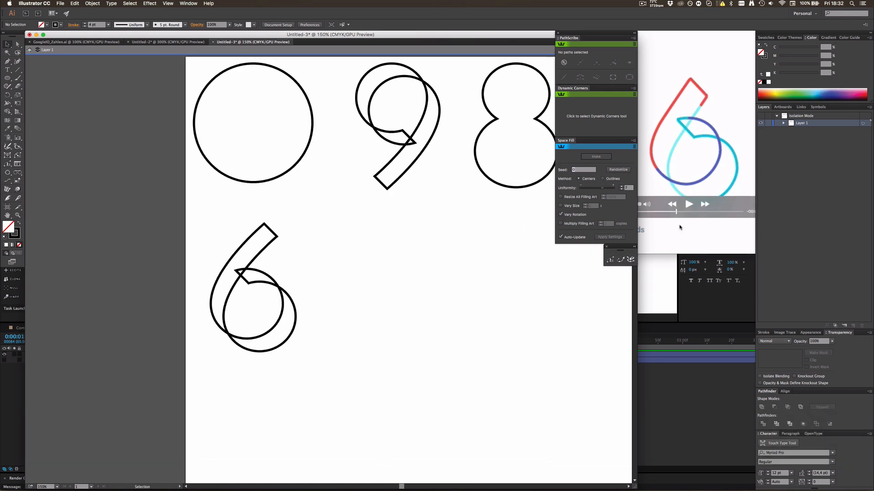
left_click(687, 212)
Draw the five's horizontal top bar about 108 px long and a slanted stem about 89 px long running down from it with the Pen tool
left_click(401, 268)
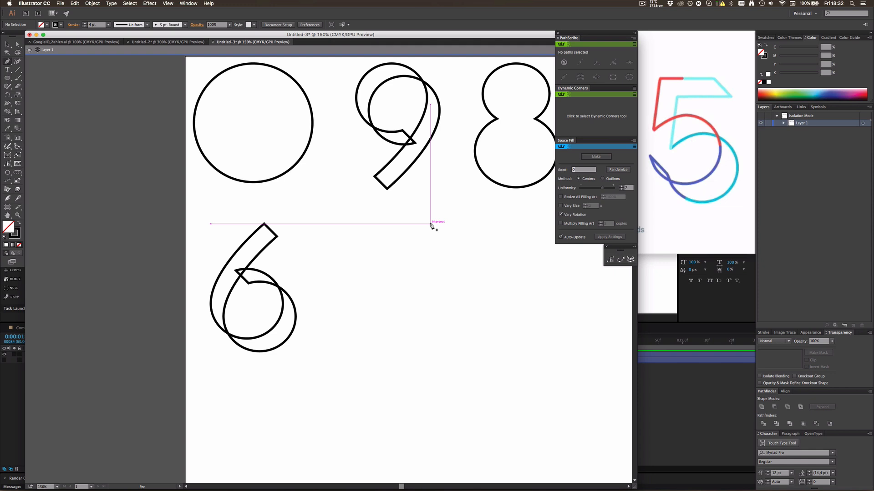
left_click_drag(430, 224, 382, 226)
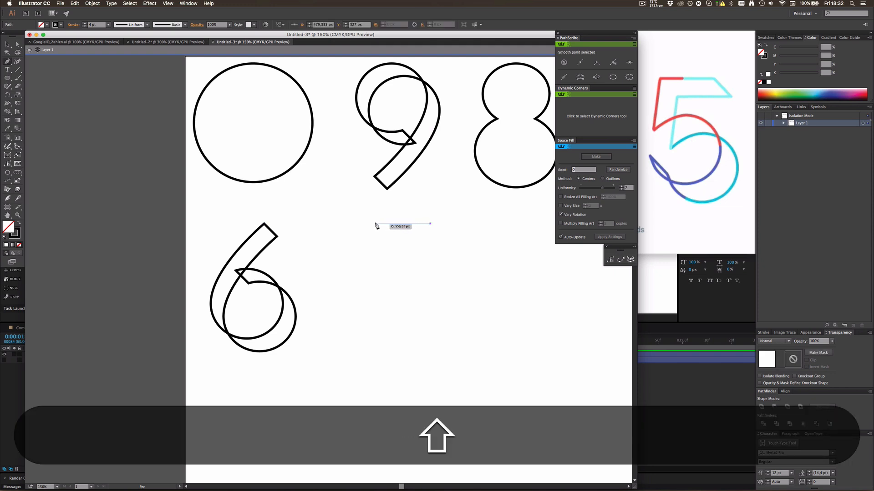
left_click(375, 224, "shift")
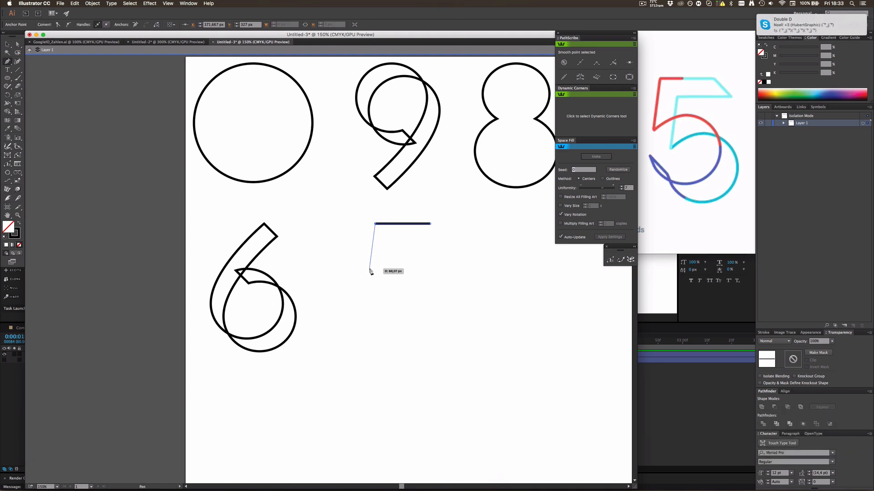
left_click(369, 269)
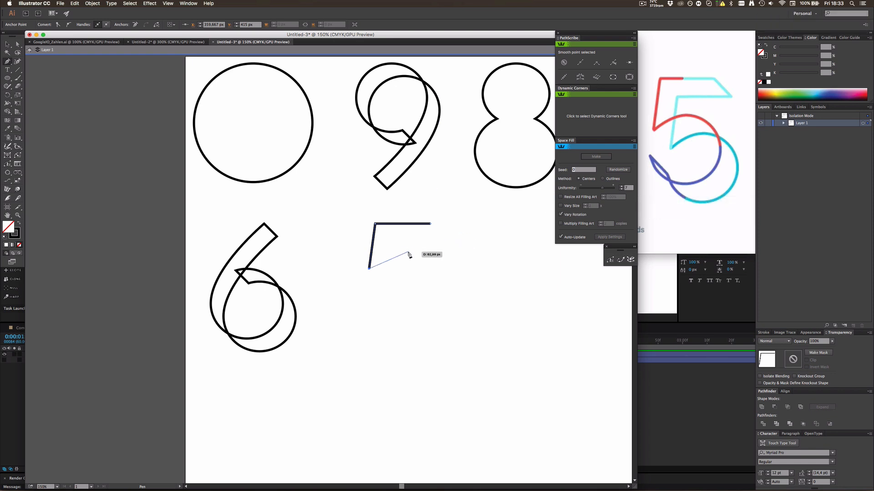
key("v")
left_click(362, 312)
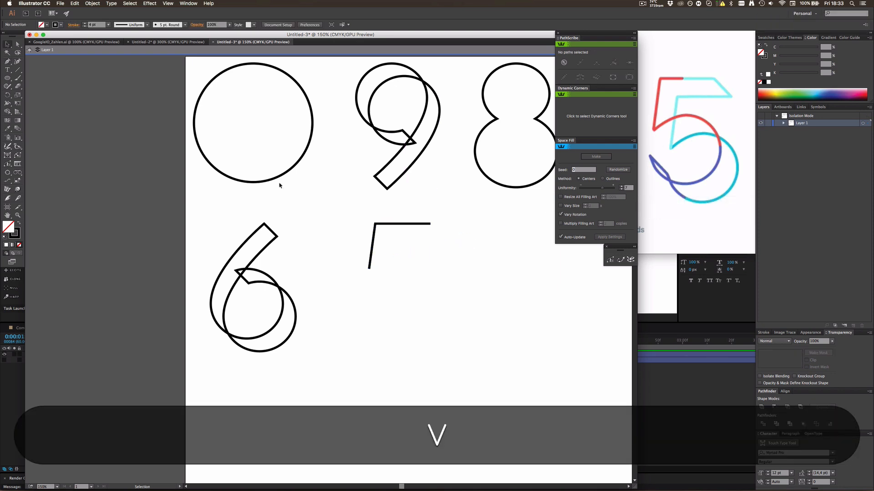
Draw a circle about 157 px in diameter for the five's bowl, its upper-left edge meeting the stem's lower end, and deselect it
left_click(8, 79)
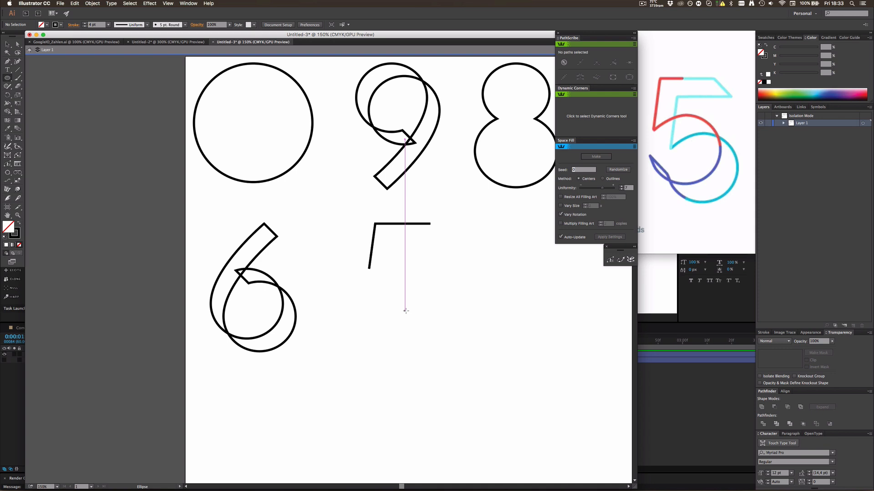
left_click_drag(404, 310, 410, 339)
key("v")
scroll(377, 261, "up", 5, "alt")
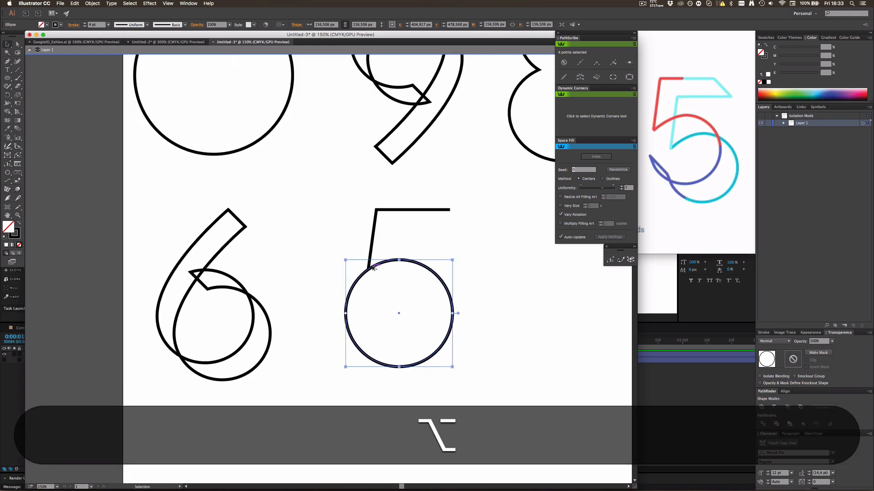
scroll(504, 239, "down", 2)
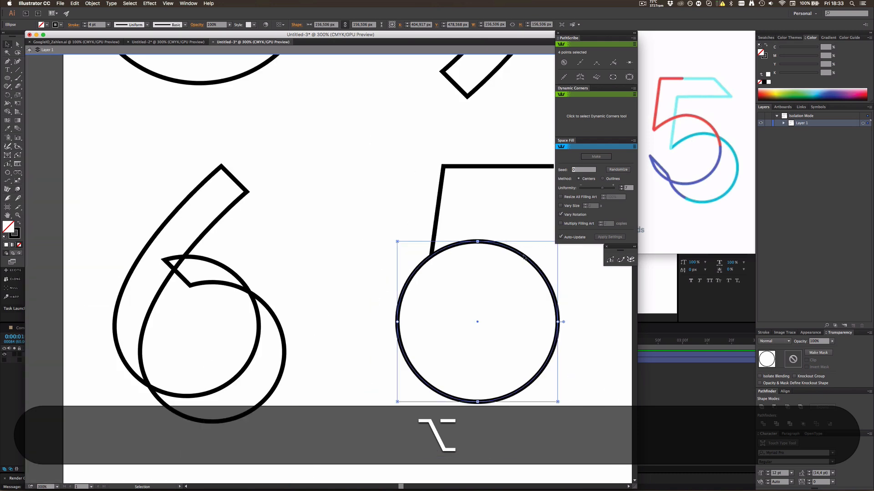
scroll(524, 258, "down", 1)
key("h")
left_click_drag(508, 352, 392, 320)
key("v")
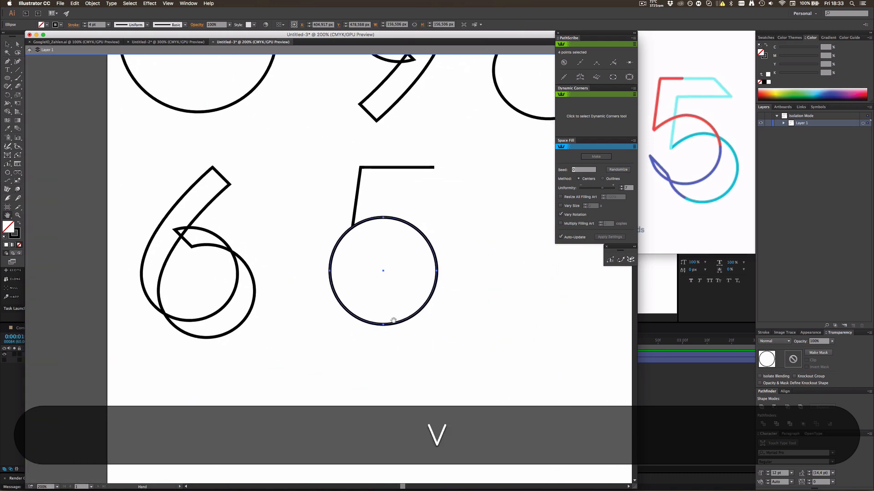
left_click(389, 306)
scroll(355, 238, "up", 5)
key("v")
scroll(324, 185, "down", 4)
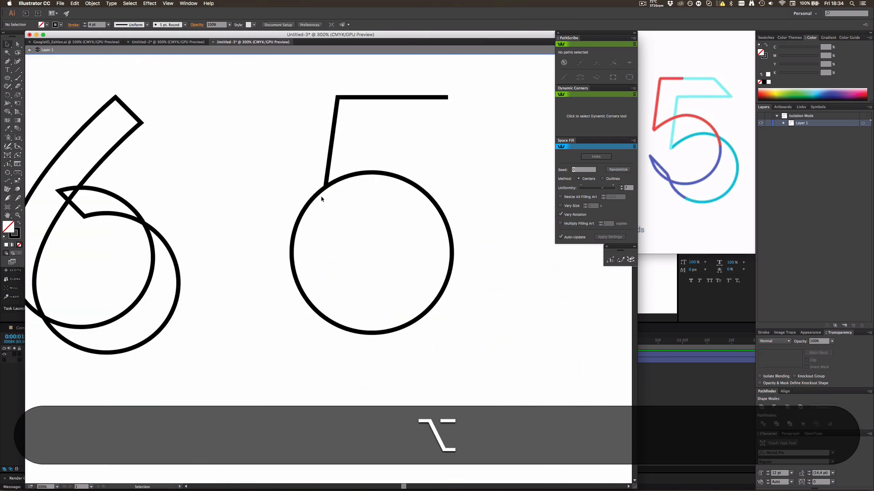
Add anchor points to the circle where the stem meets it and on its lower-left side, just below the leftmost point
left_click(314, 200)
scroll(318, 197, "up", 5)
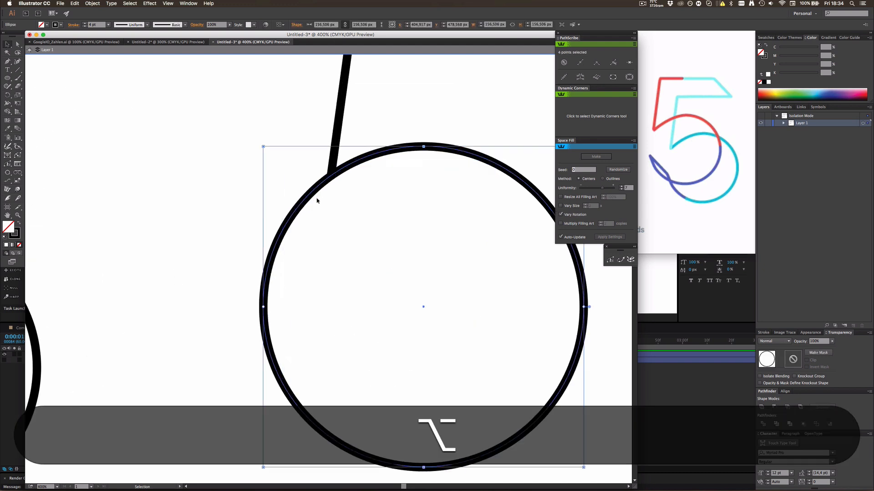
left_click(8, 61)
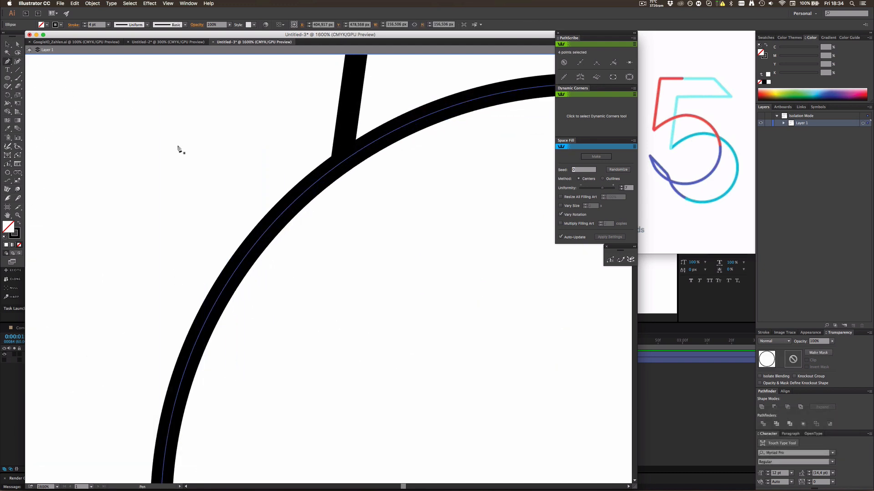
left_click(343, 164)
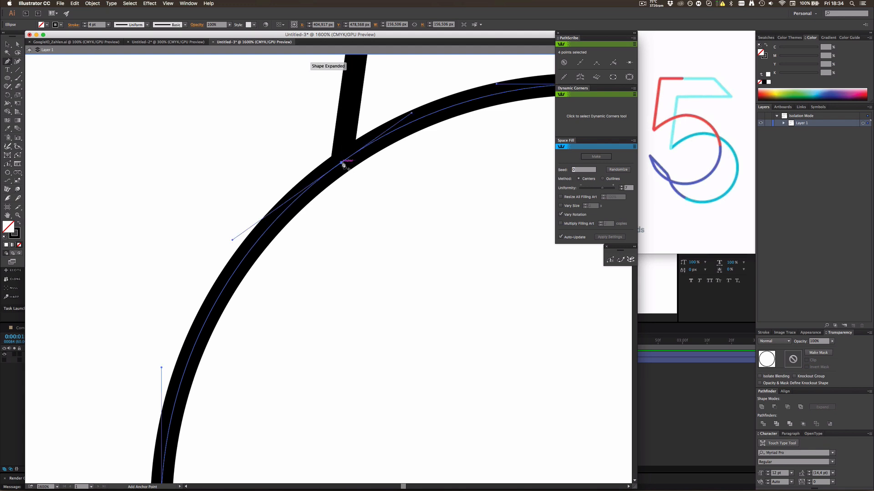
scroll(283, 239, "down", 1)
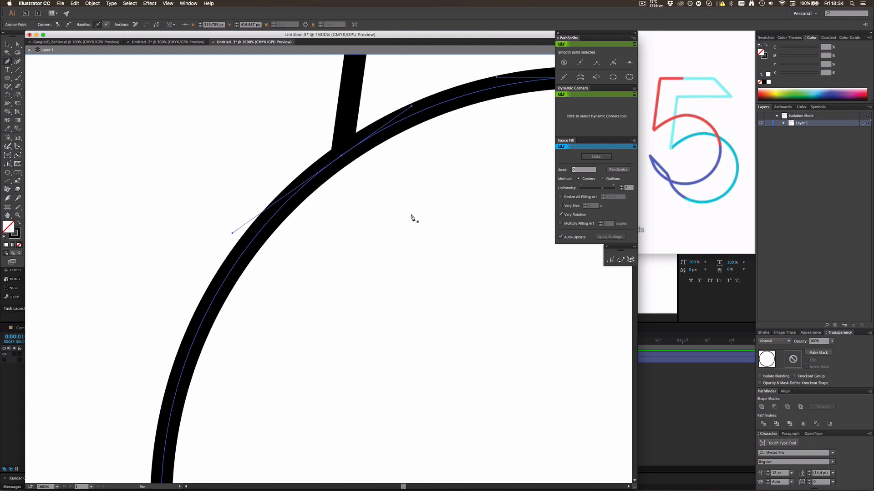
scroll(414, 217, "down", 3)
key("alt")
scroll(296, 268, "down", 5)
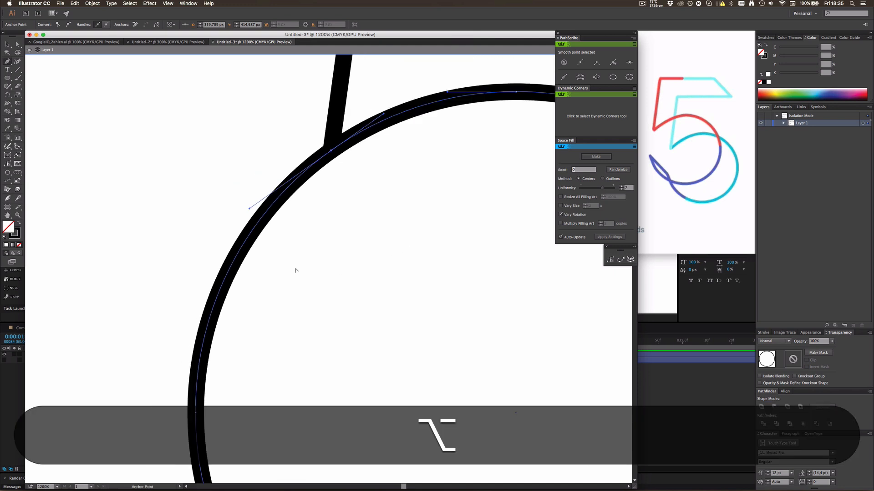
scroll(293, 265, "down", 3)
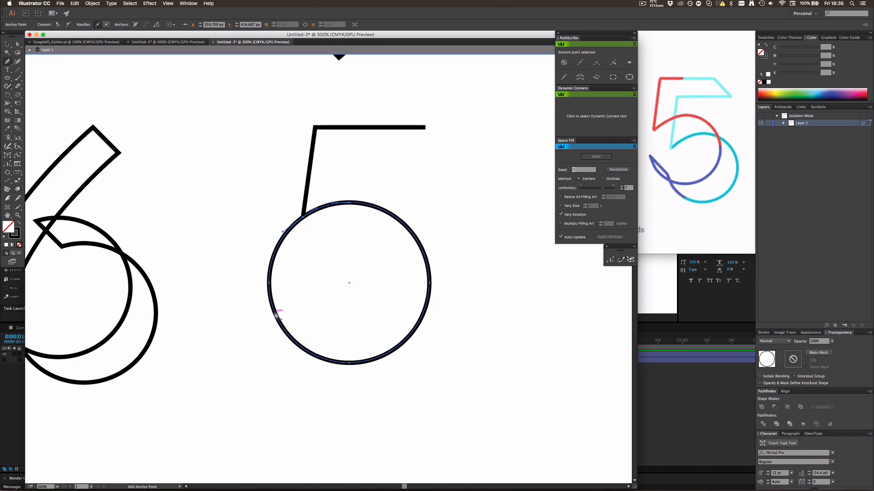
left_click(276, 315)
Delete the part of the circle between the stem junction and its leftmost anchor point
key("a")
key("v")
key("a")
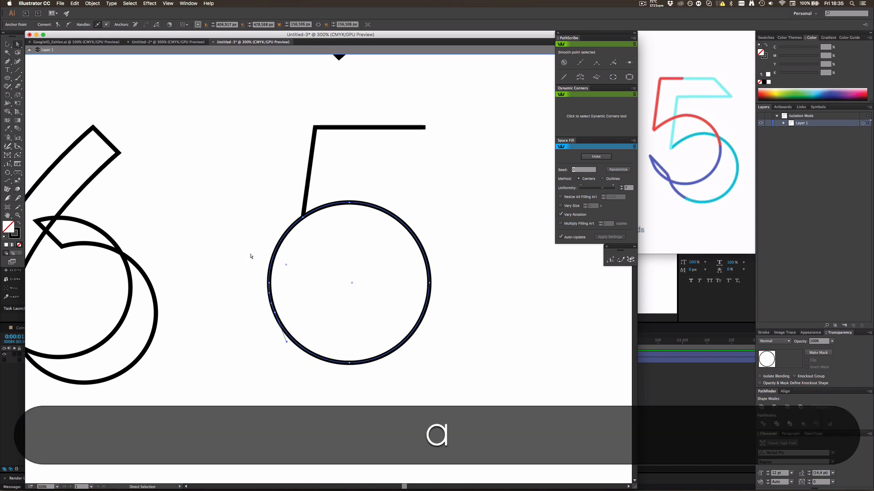
left_click(250, 255)
left_click(276, 251)
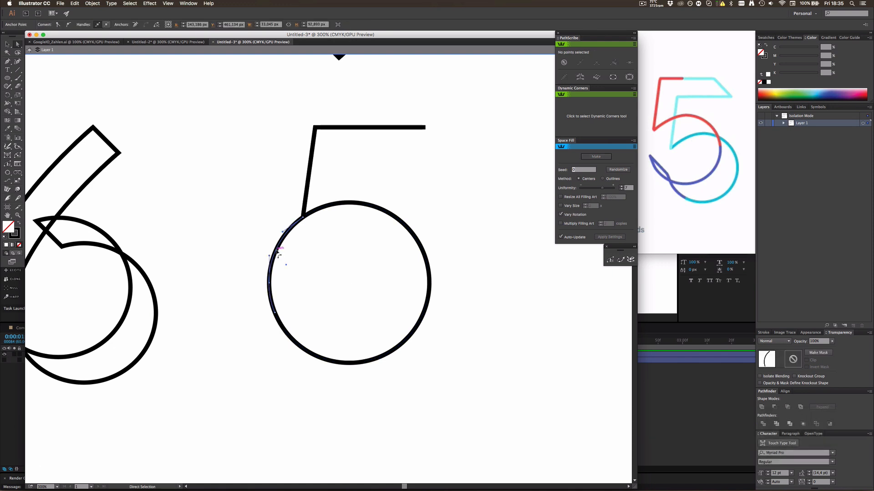
key("BackSpace")
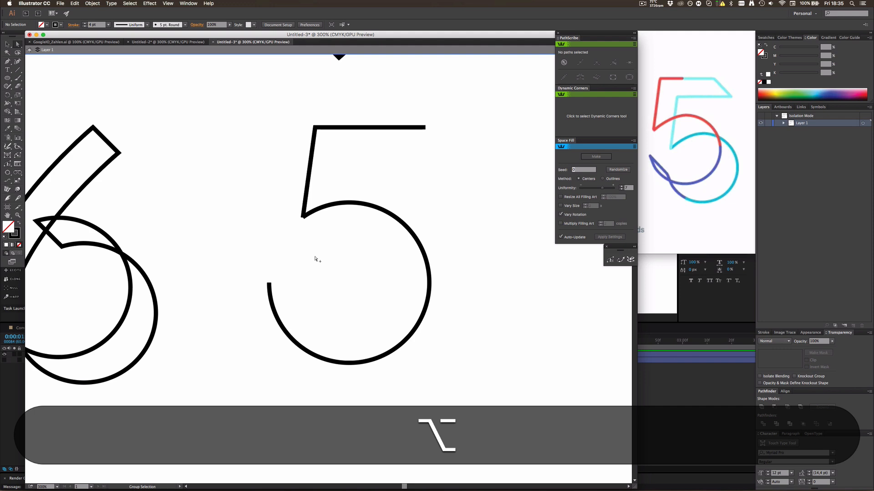
Join the stem's lower end to the bowl's upper open end with the Pen tool
scroll(315, 261, "up", 3)
scroll(363, 111, "up", 3)
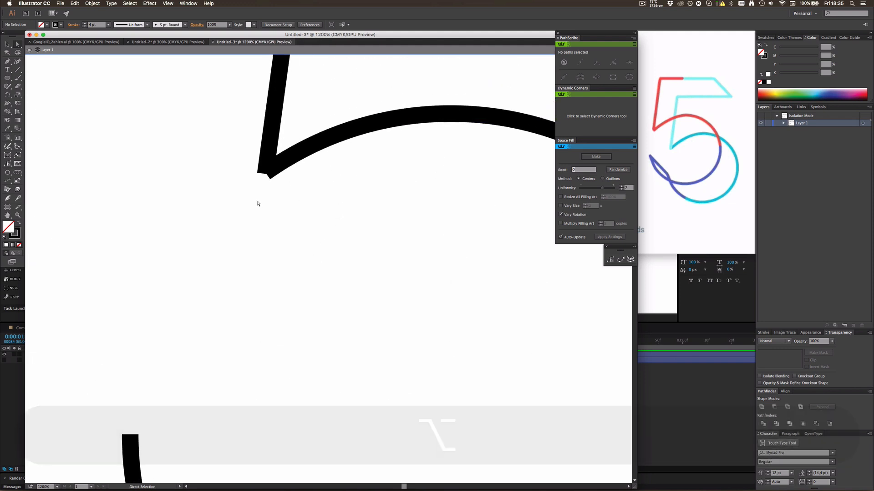
left_click(270, 176)
scroll(269, 174, "up", 5)
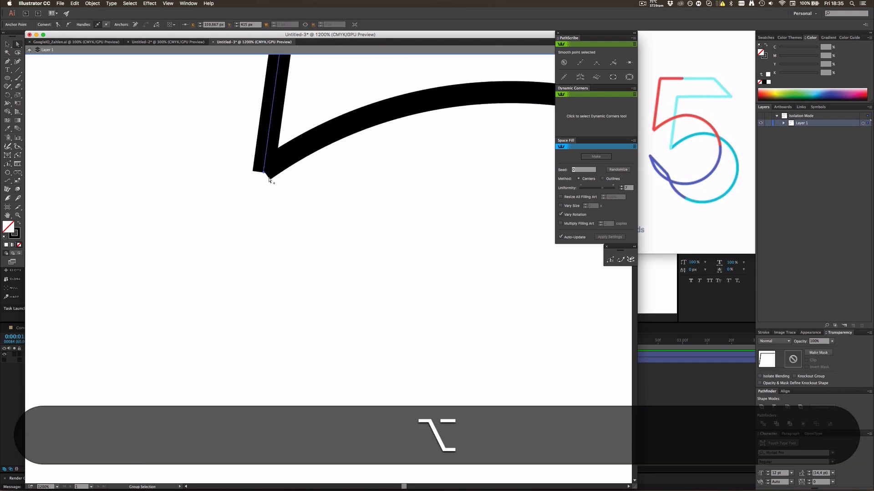
left_click_drag(229, 132, 229, 126)
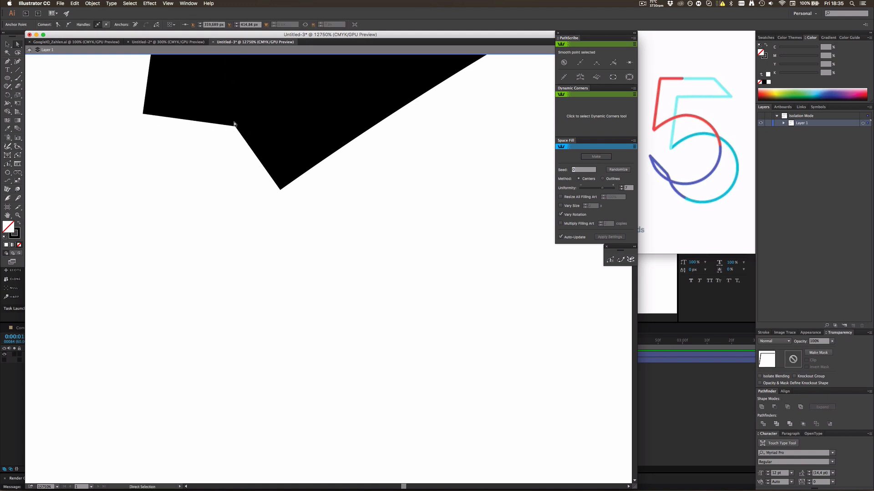
scroll(234, 136, "up", 2, "alt")
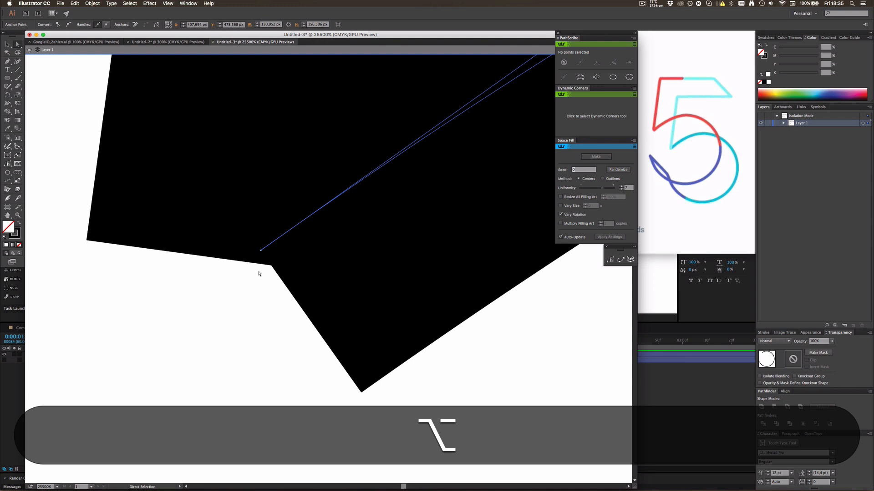
left_click(7, 61)
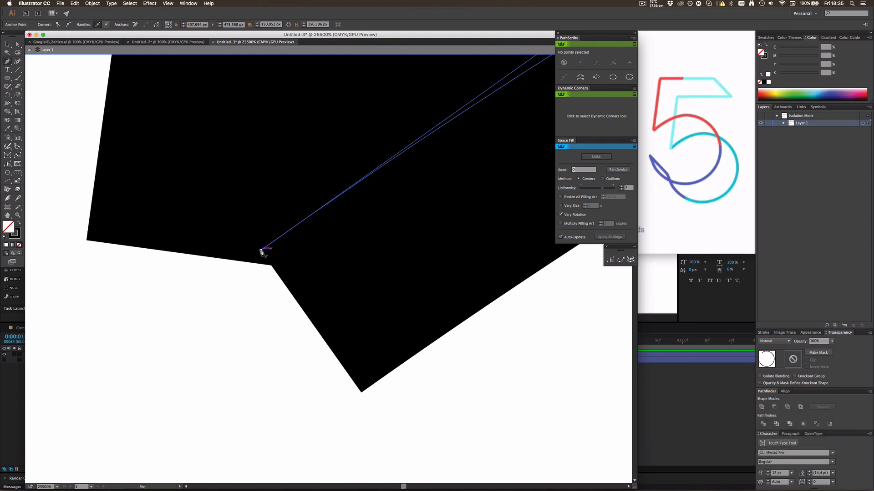
mouse_move(261, 251)
left_mouse_down()
mouse_move(215, 260)
mouse_move(233, 260)
mouse_move(242, 208)
mouse_move(225, 168)
mouse_move(312, 168)
mouse_move(287, 152)
mouse_move(201, 149)
mouse_move(276, 150)
mouse_move(261, 150)
mouse_move(275, 153)
mouse_move(260, 263)
left_mouse_up()
Move the bowl's anchor onto the stem's end point to form one clean, sharp corner, and deselect the path
key("a")
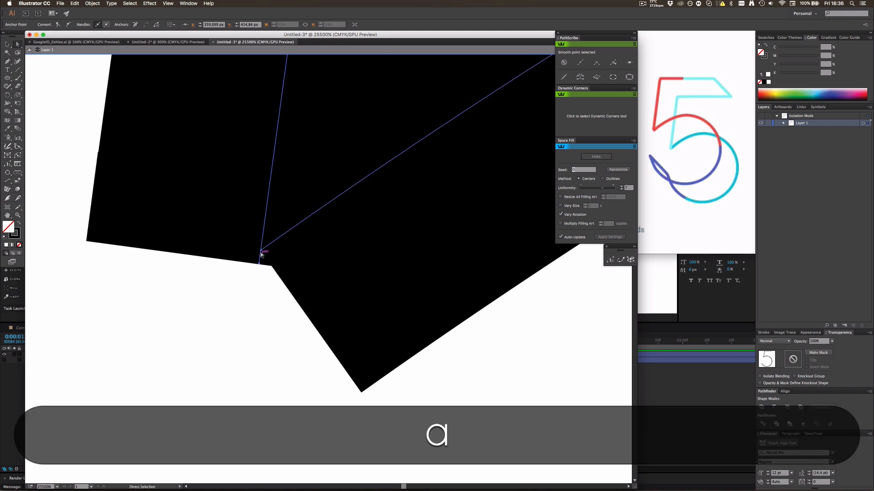
left_click_drag(261, 251, 260, 264)
left_click(436, 368)
scroll(312, 306, "down", 10, "alt")
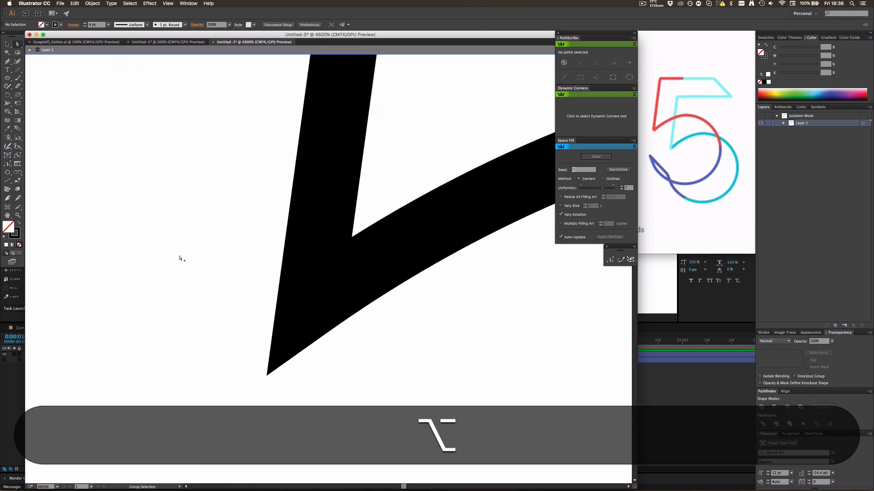
scroll(419, 279, "down", 8, "alt")
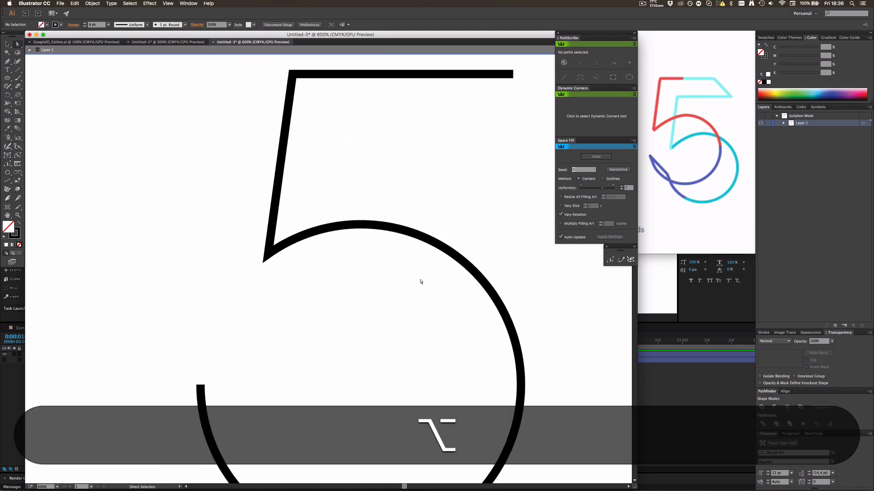
Delete the short arc at the bowl's left end so that it stops at the added lower-left anchor point, and deselect the path
scroll(424, 288, "up", 1, "alt")
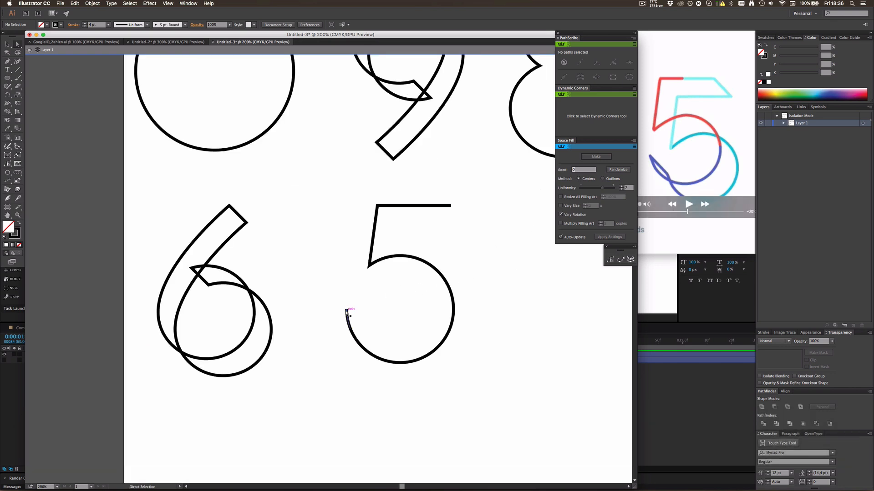
left_click(346, 310)
scroll(346, 313, "up", 2, "alt")
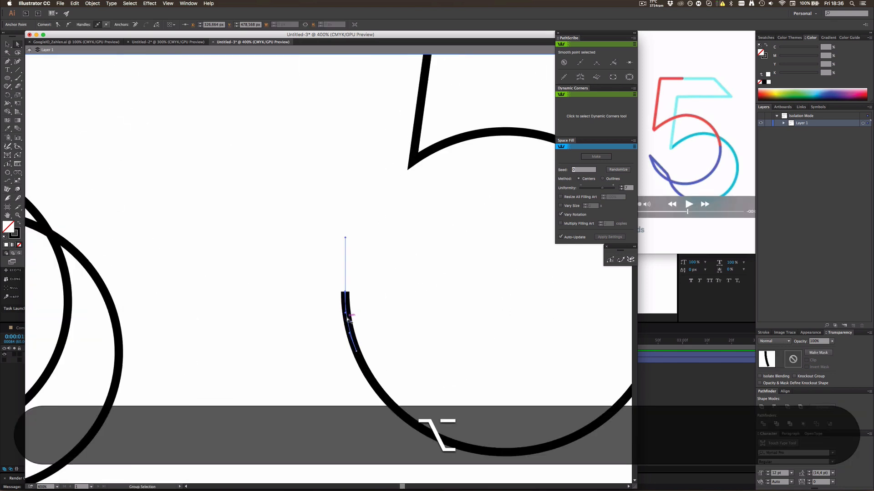
scroll(348, 321, "up", 3, "alt")
scroll(356, 353, "down", 3, "alt")
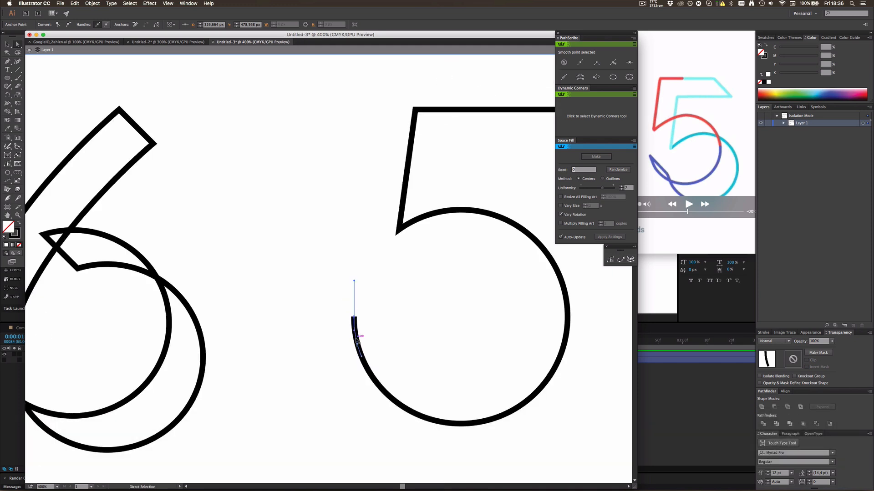
key("BackSpace")
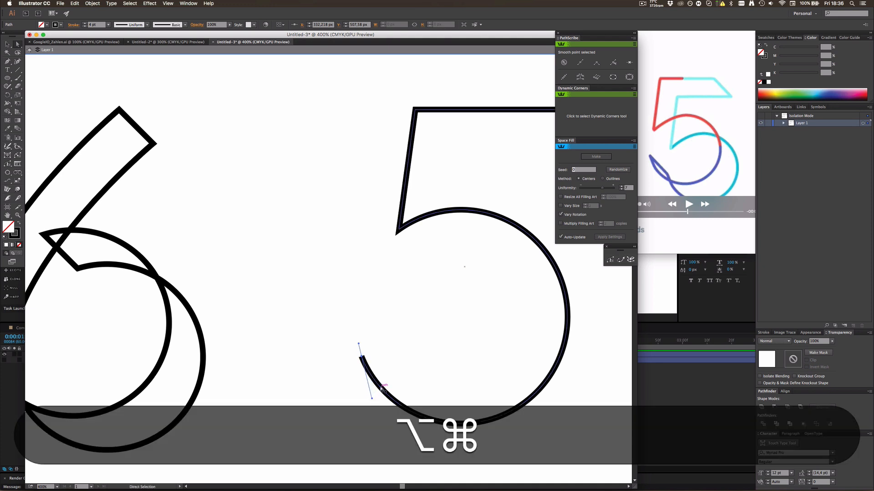
key("BackSpace")
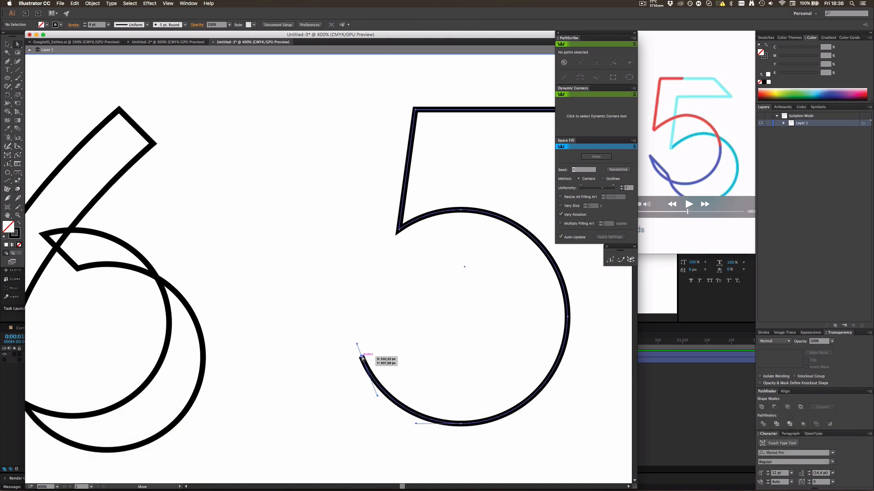
left_click(362, 357)
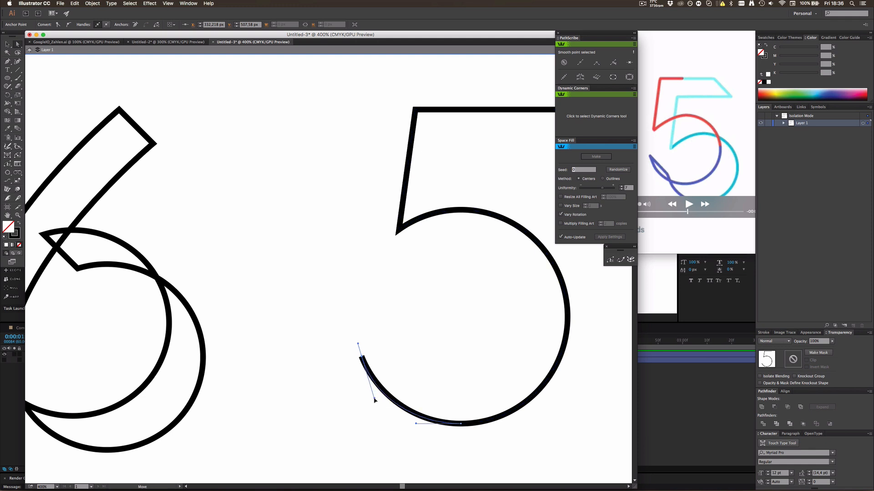
left_click(398, 384)
scroll(406, 381, "down", 1)
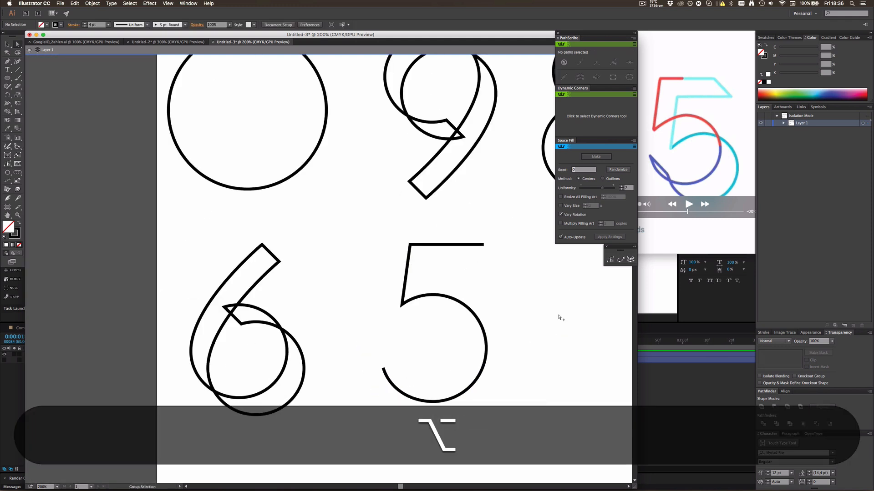
scroll(506, 293, "up", 2)
scroll(371, 299, "up", 1)
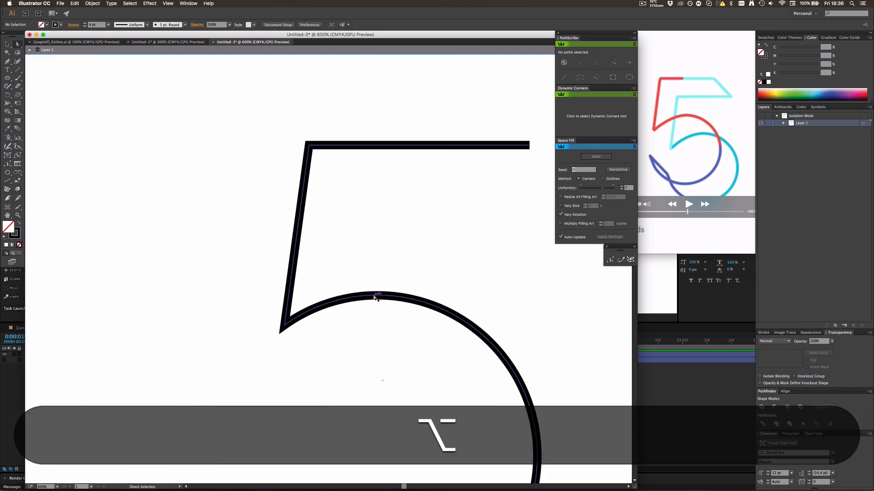
Fine-tune the direction handle of the bowl's curve next to the sharp stem corner, and deselect the path
left_click(366, 296)
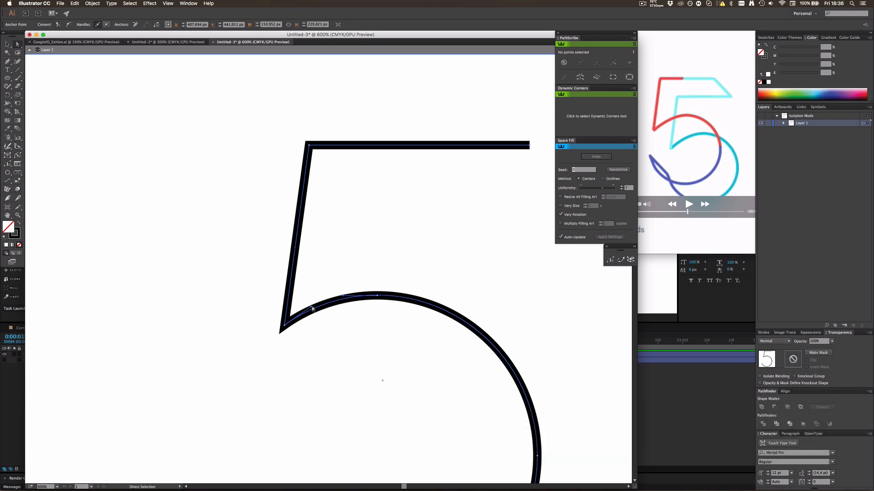
key("super+shift+a")
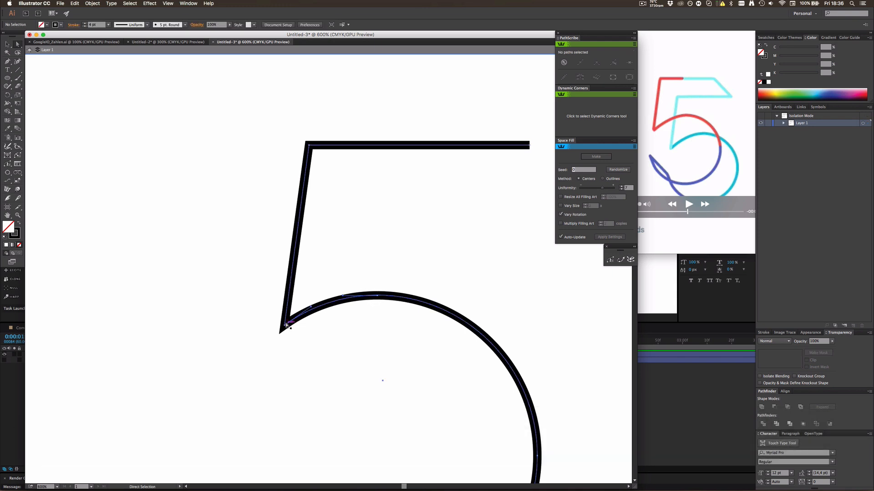
left_click(312, 311)
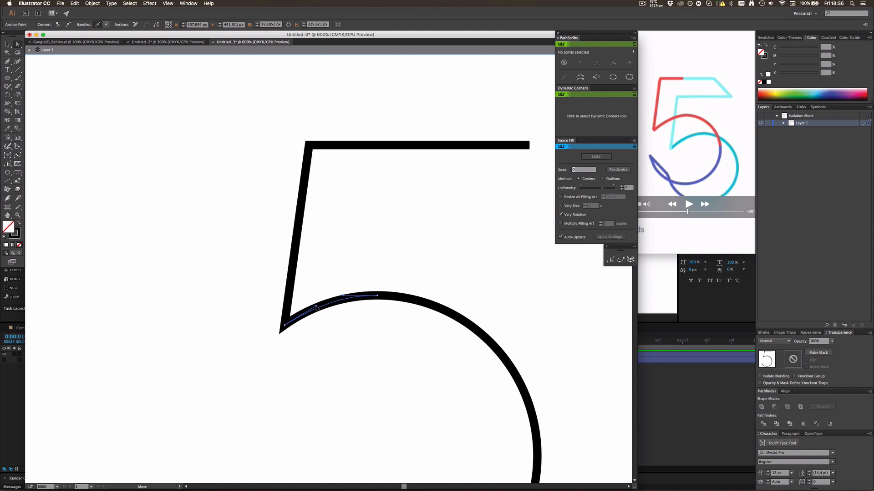
left_click_drag(317, 307, 321, 306)
left_click(330, 326)
Duplicate the single-line 5 with an offset of about 25 px to the right and down, and deselect it
scroll(358, 343, "down", 2)
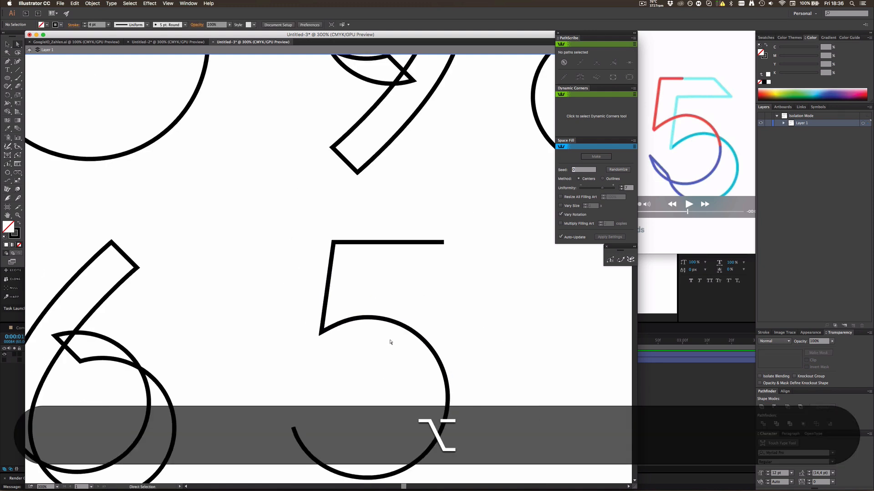
scroll(391, 342, "down", 1)
scroll(390, 341, "down", 1)
key("a")
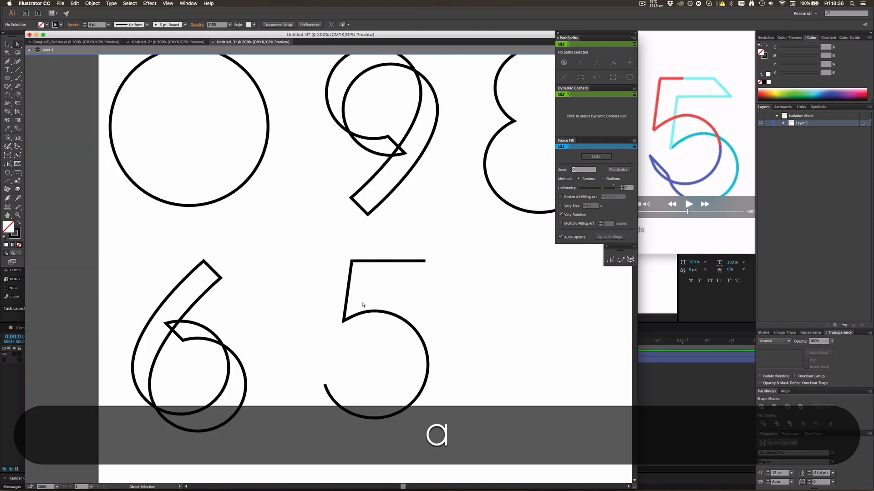
left_click(387, 313)
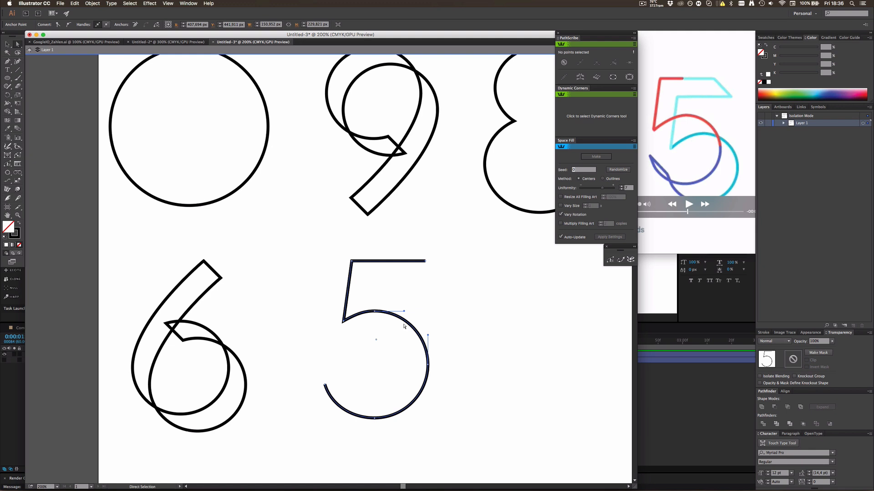
key("v")
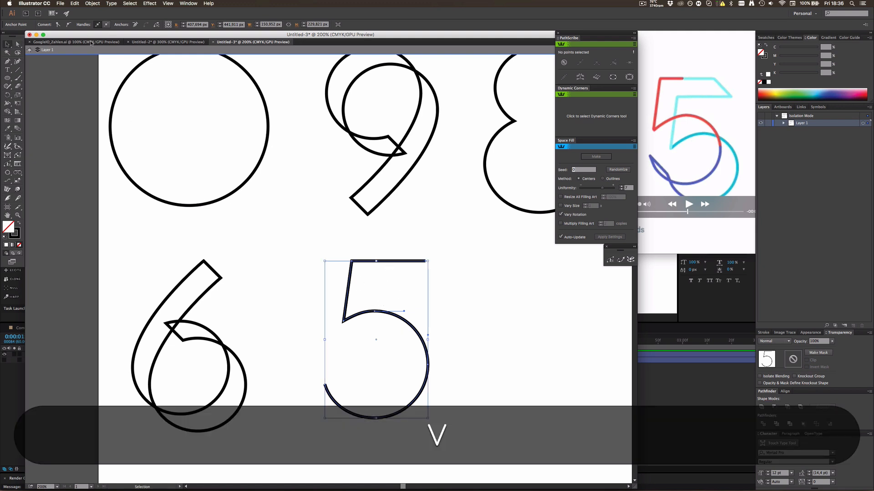
key("alt")
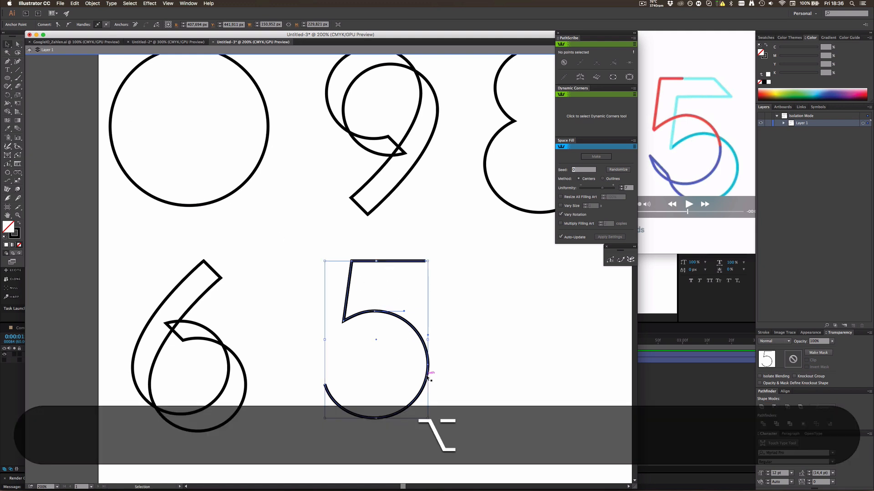
left_click(412, 406, "alt")
left_click_drag(410, 407, 429, 425)
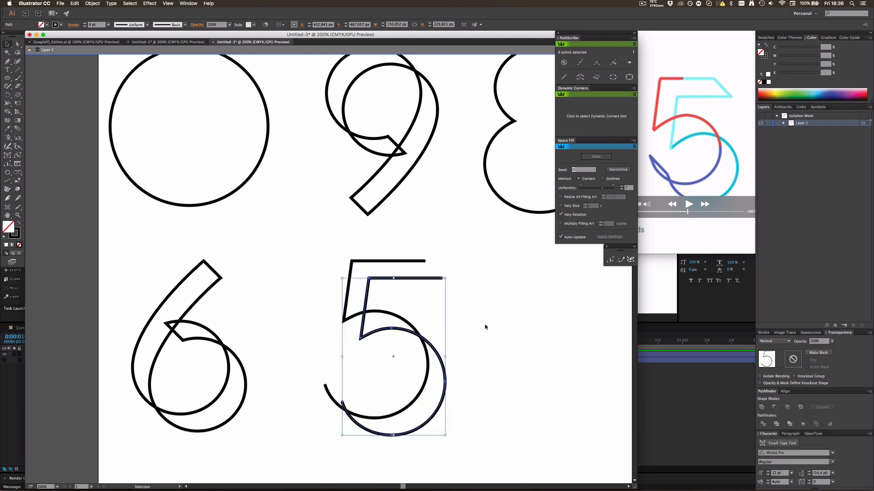
left_click(485, 326)
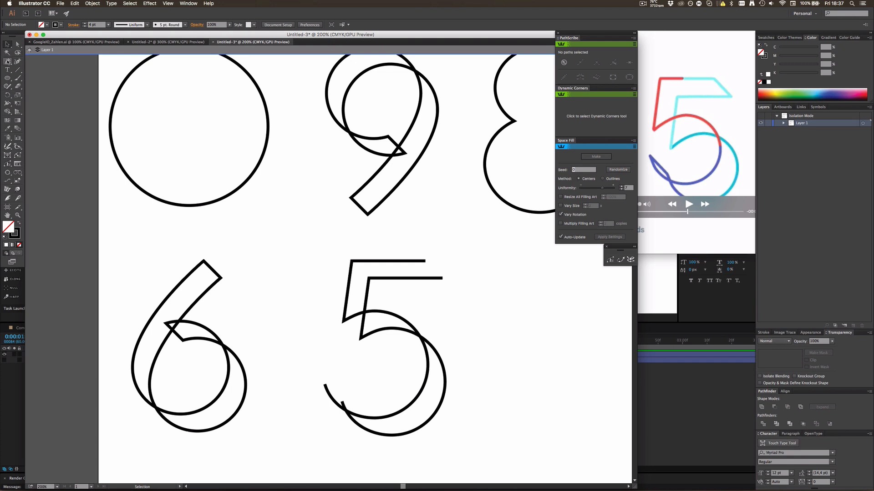
Join the two open lower-left bowl ends of the 5 with a straight segment using the Pen tool
scroll(362, 382, "up", 4)
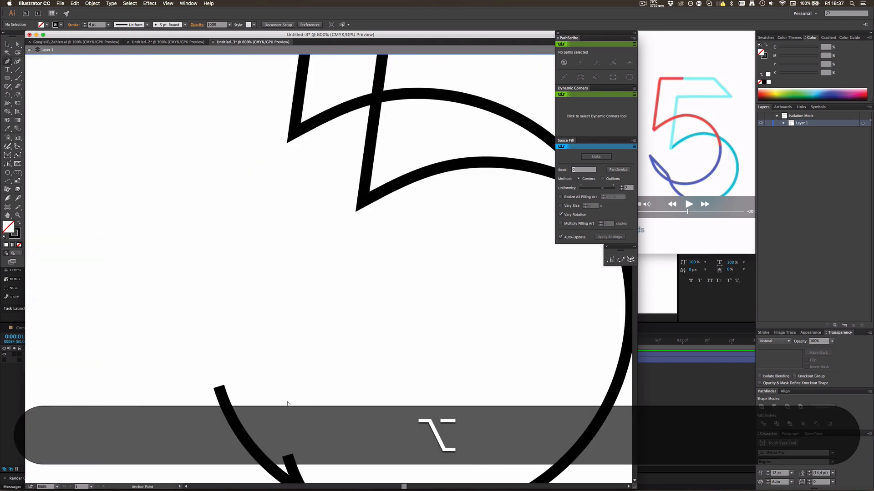
left_click(219, 387)
mouse_move(287, 455)
left_mouse_down()
mouse_move(306, 463)
mouse_move(293, 462)
left_mouse_up()
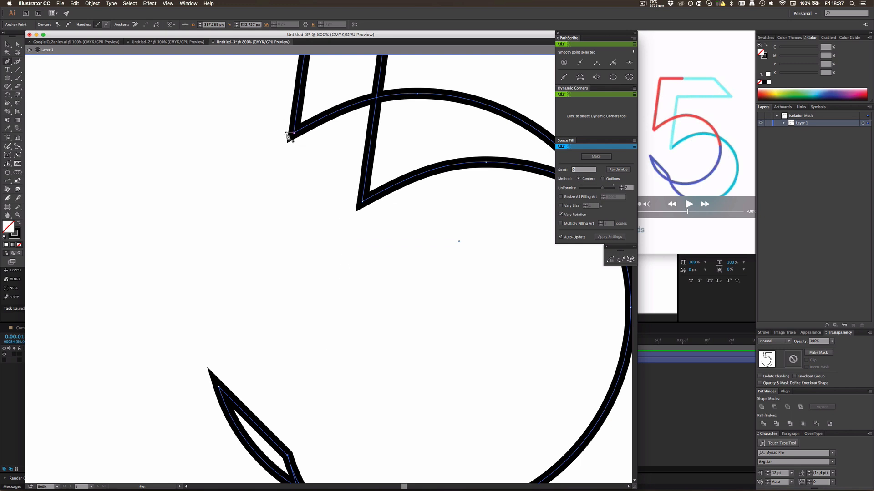
key("super")
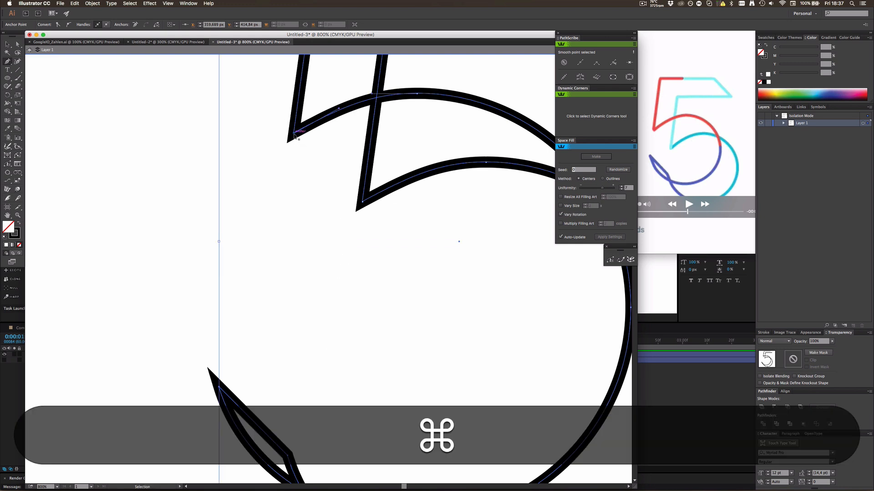
Close the 5 by joining the right ends of its two top bars with a diagonal Pen segment, and deselect it
scroll(312, 185, "down", 5)
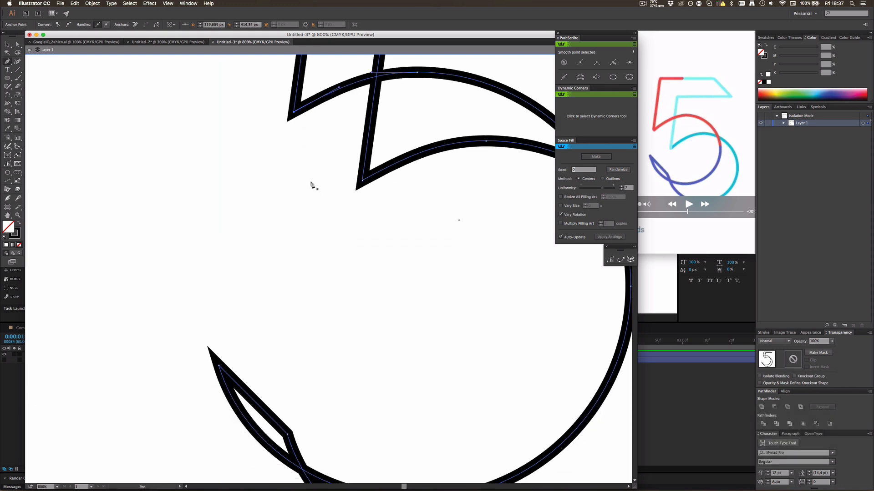
scroll(312, 185, "up", 13)
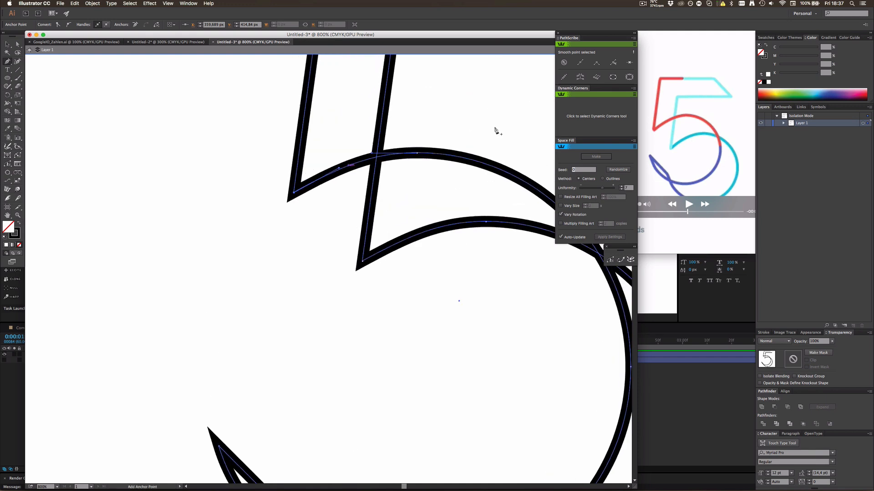
key("g")
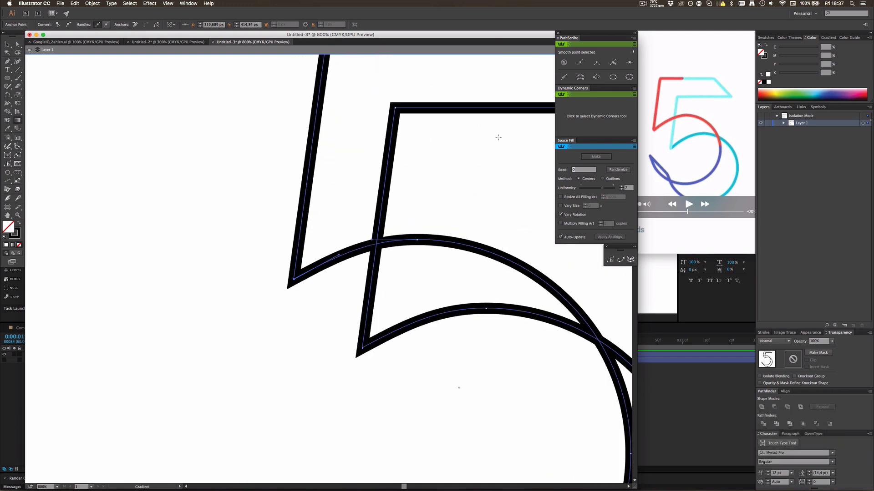
key("h")
left_click_drag(499, 137, 172, 298)
left_click_drag(315, 236, 283, 247)
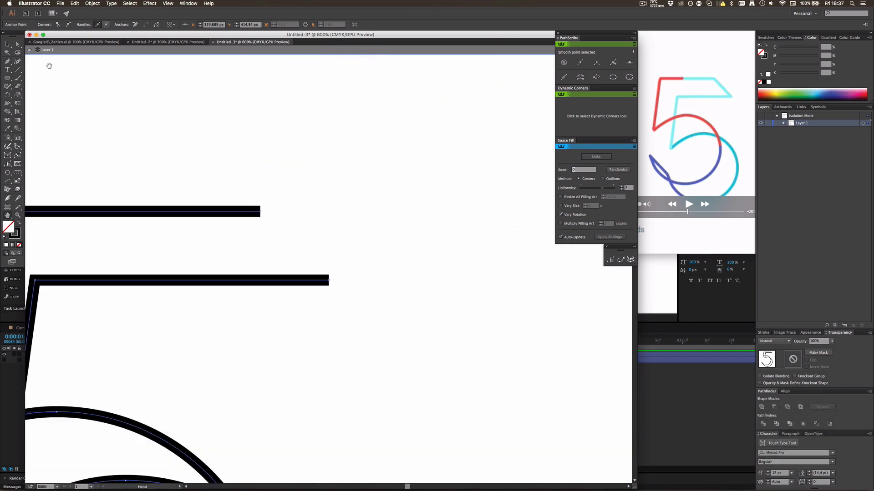
left_click(258, 212)
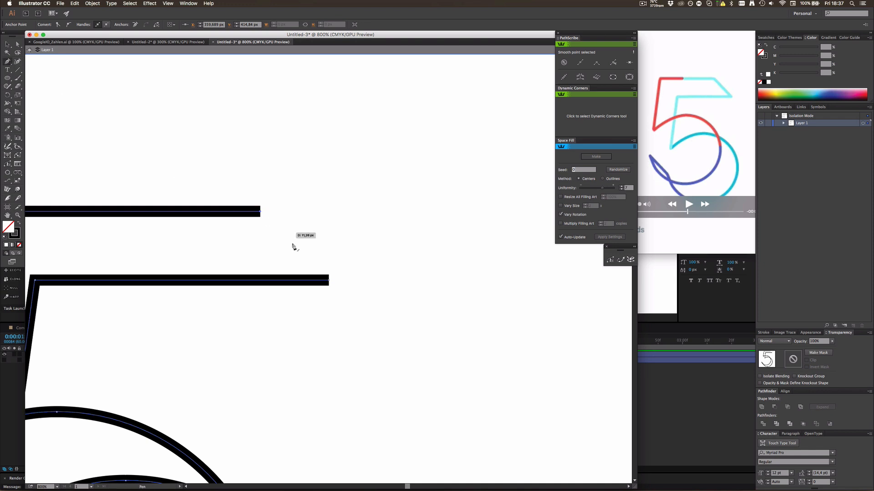
left_click(328, 281)
key("v")
left_click(363, 322)
Scale the finished 5 down slightly in proportion to about the height of the 6, and deselect it
scroll(363, 322, "down", 5)
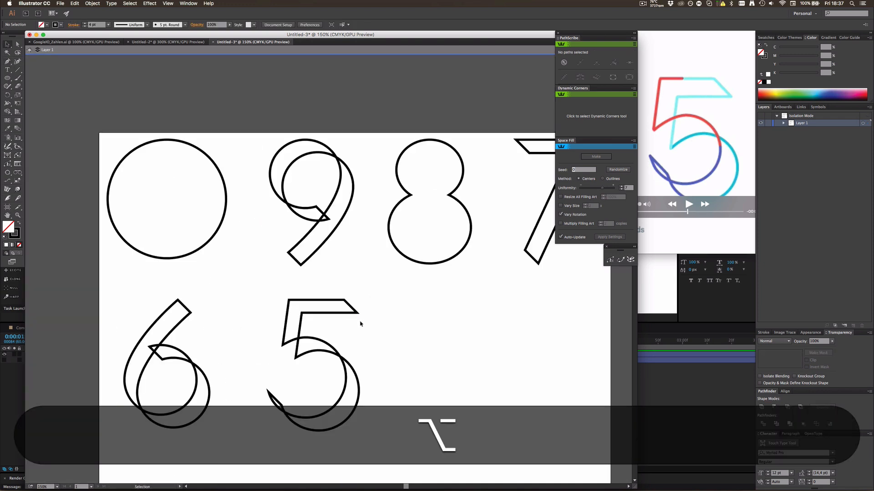
scroll(208, 333, "down", 2)
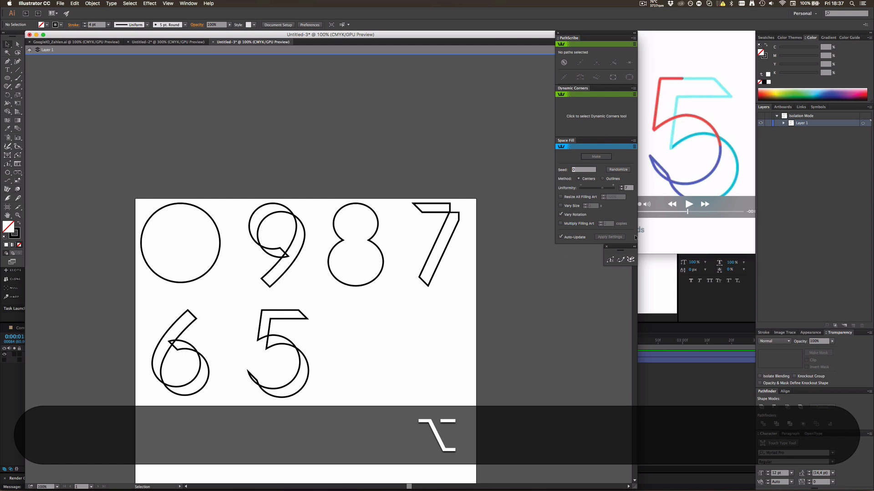
scroll(281, 356, "up", 4)
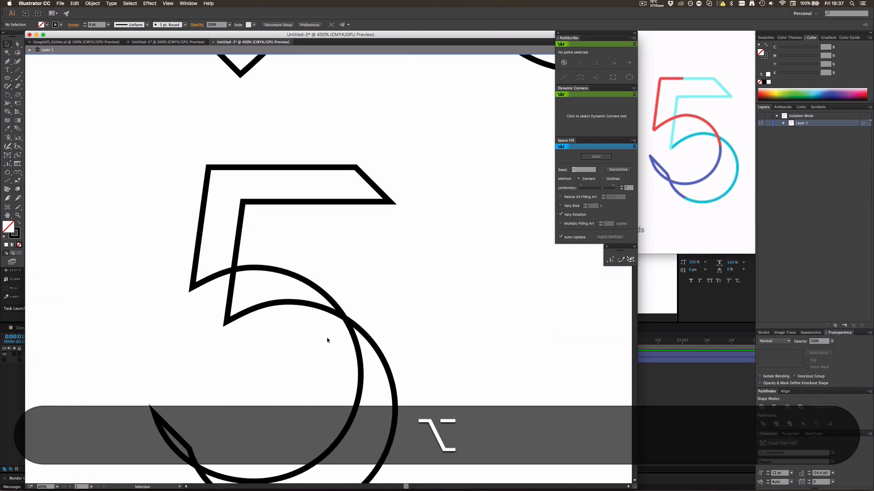
scroll(327, 340, "down", 2)
left_click(333, 326)
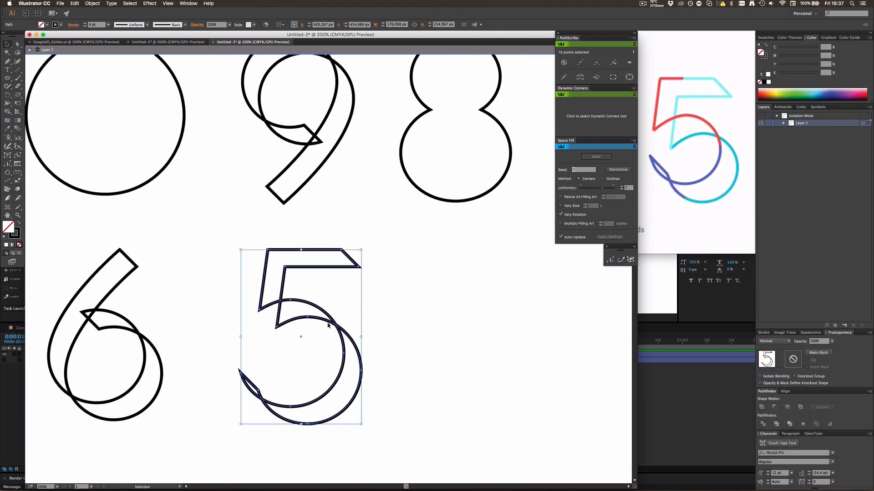
left_click_drag(360, 424, 358, 418)
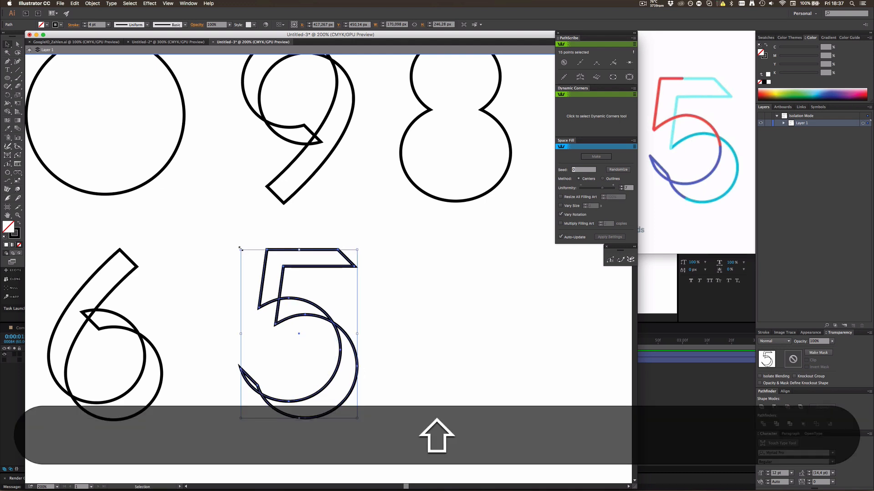
left_click_drag(240, 249, 241, 250)
left_click(370, 289)
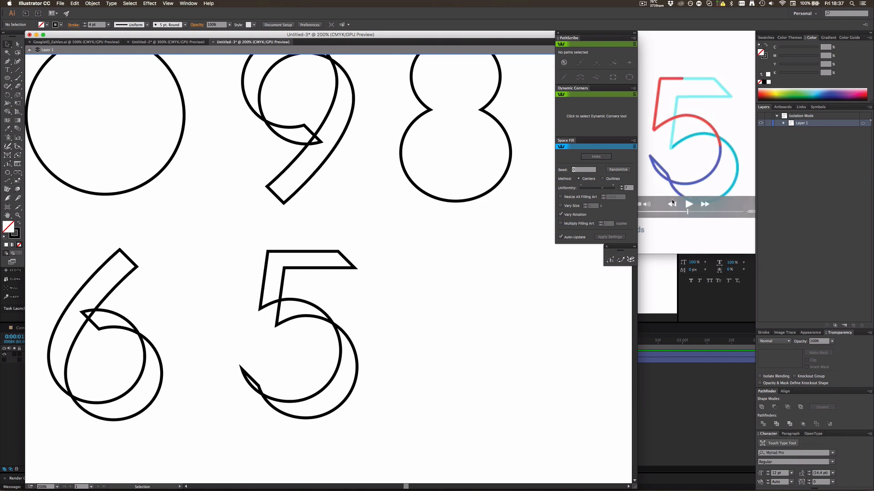
Scrub the reference video forward to the frame showing the complete 4, and return to the artboard
left_click(677, 210)
left_click_drag(679, 212, 698, 212)
left_click(487, 306)
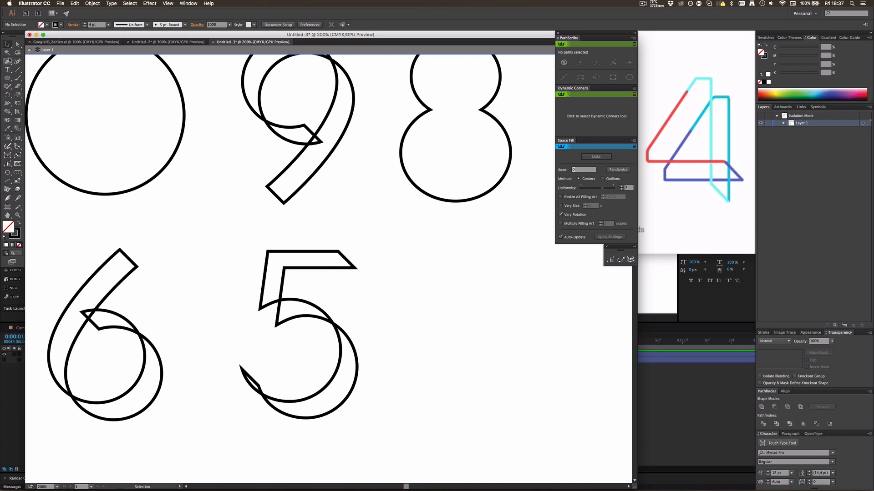
Draw the 4's outline beside the 5 with the Pen tool: short top edge, diagonal, short vertical edge and a horizontal crossbar about 147 px long
left_click(7, 61)
key("h")
left_click_drag(483, 289, 353, 299)
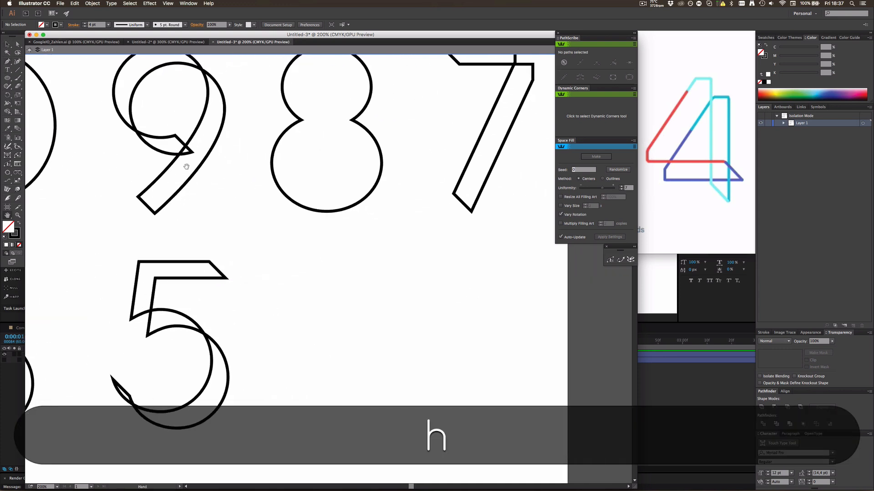
left_click(11, 62)
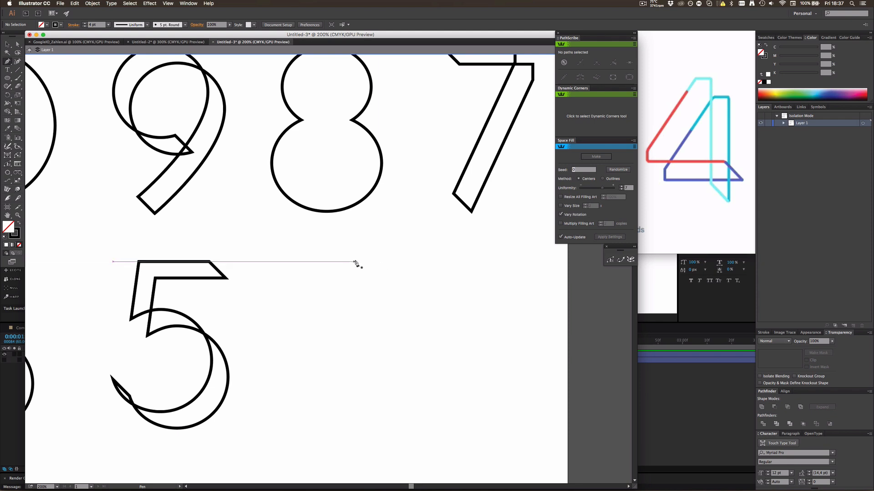
left_click_drag(356, 260, 341, 260)
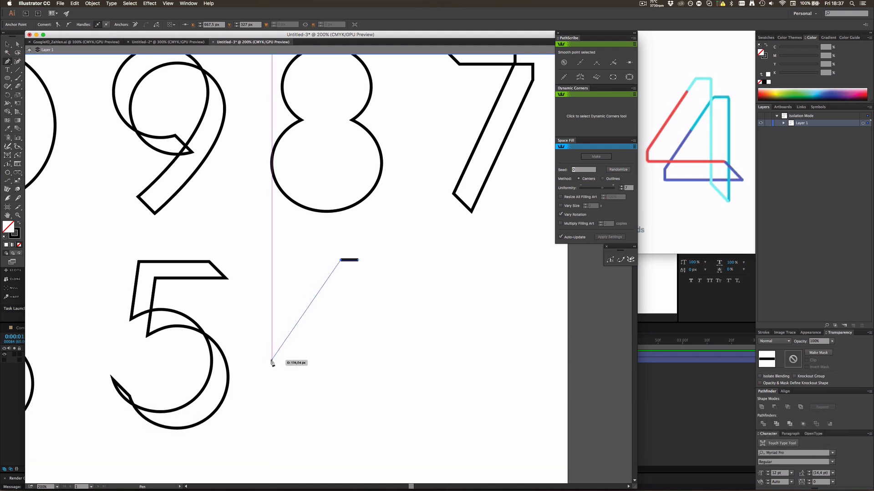
left_click(272, 361)
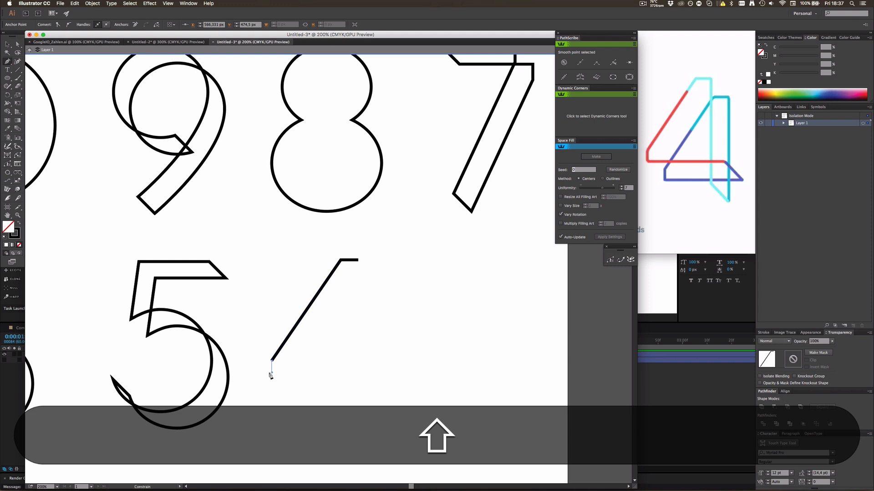
left_click(271, 373, "shift")
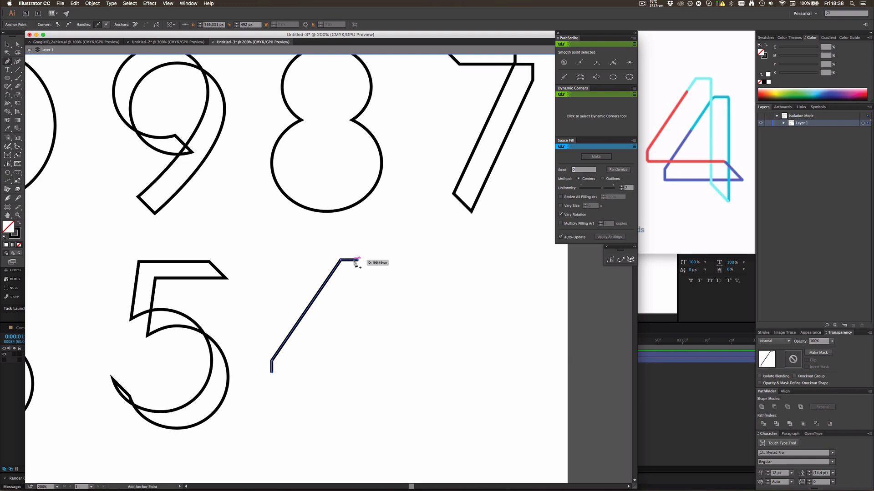
key("shift")
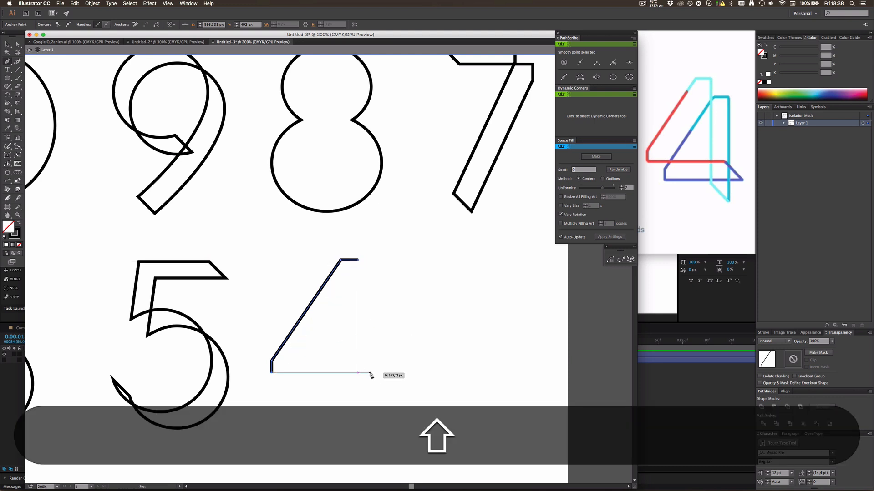
left_click(373, 373, "shift")
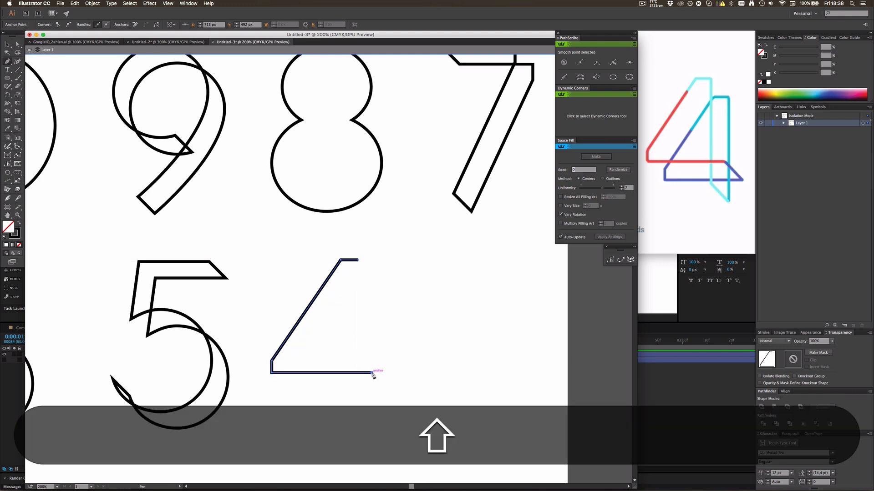
Draw the 4's vertical stem with the Pen tool, about 200 px straight down from the short top edge's open end past the crossbar
key("v")
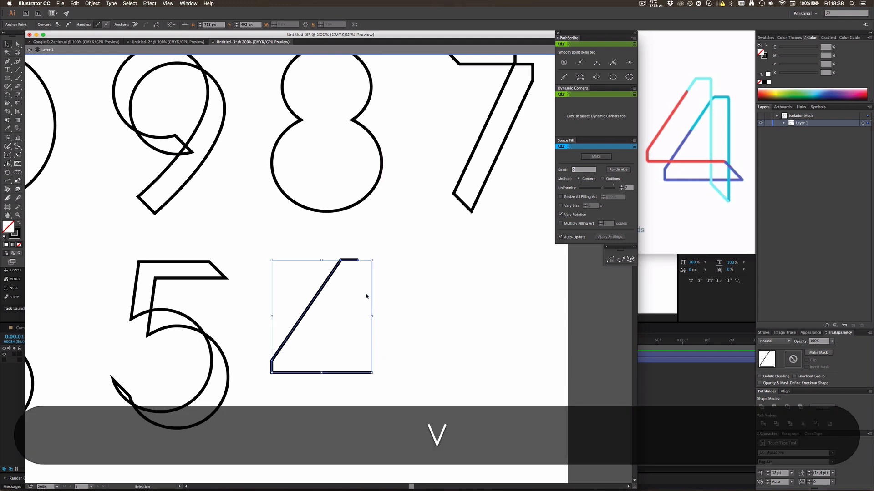
key("p")
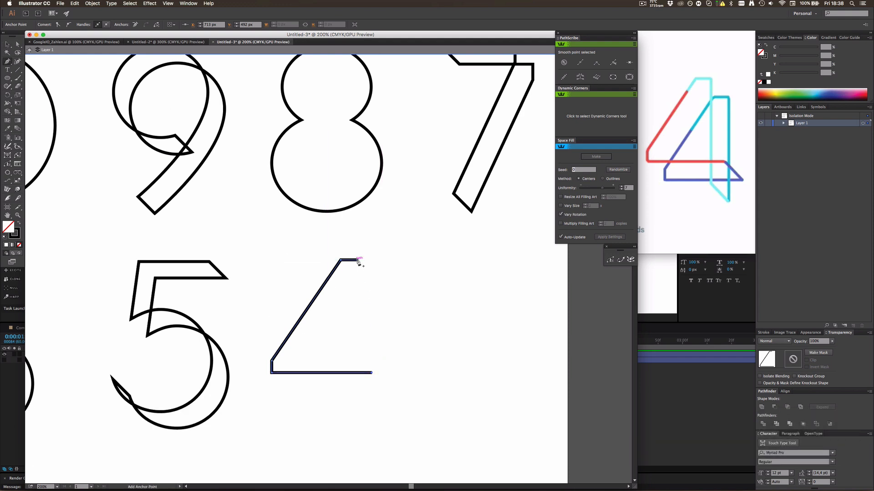
left_click(358, 260)
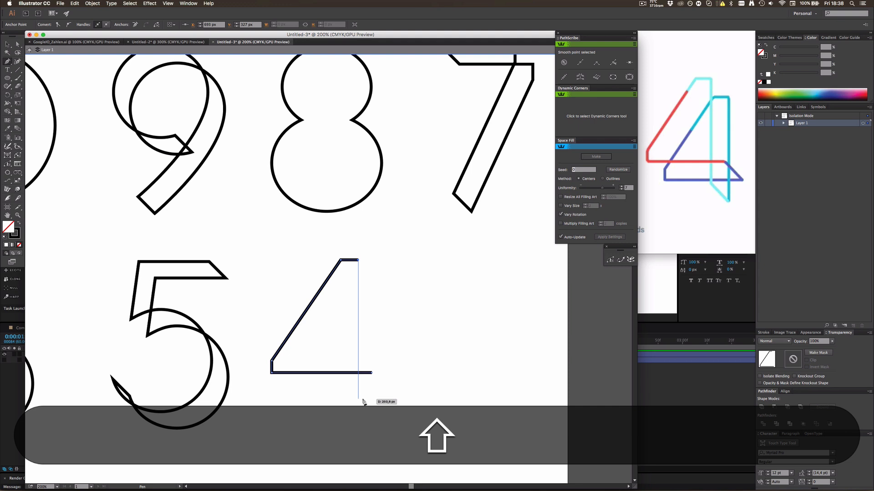
left_click(360, 396, "shift")
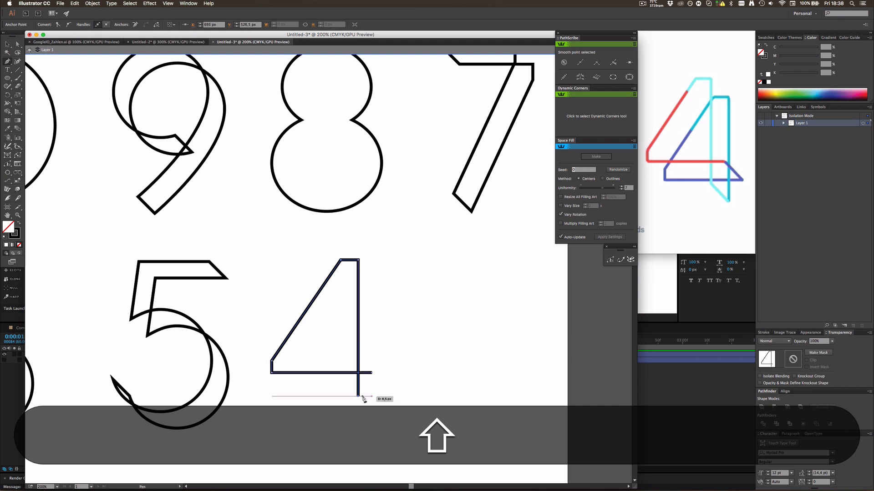
key("v")
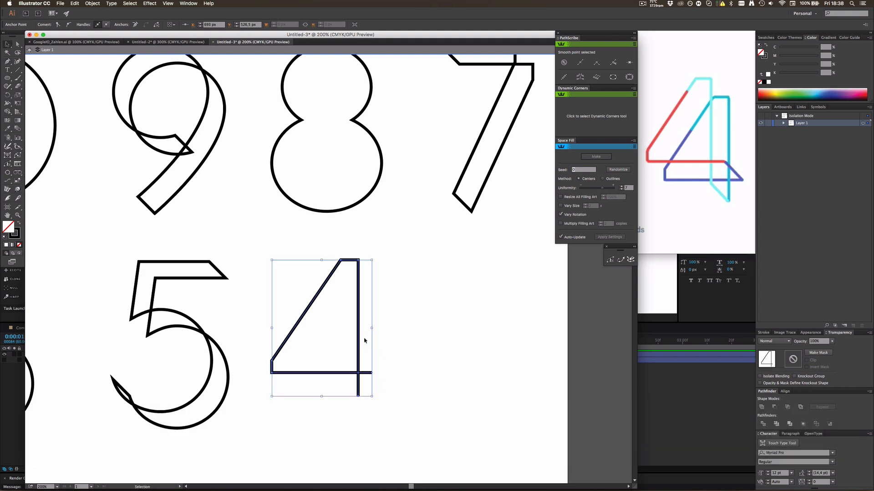
Round the two corners at the ends of the 4's short top edge slightly, and deselect the outline
key("alt")
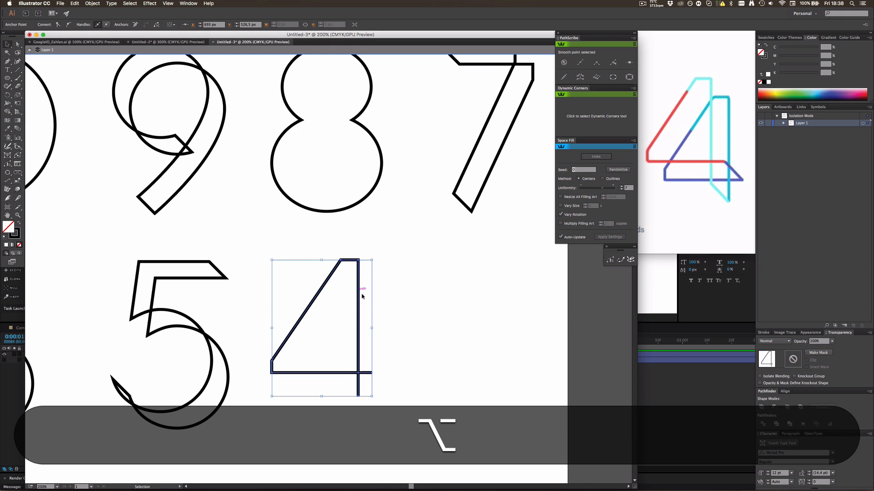
scroll(357, 287, "up", 3)
left_click(17, 44)
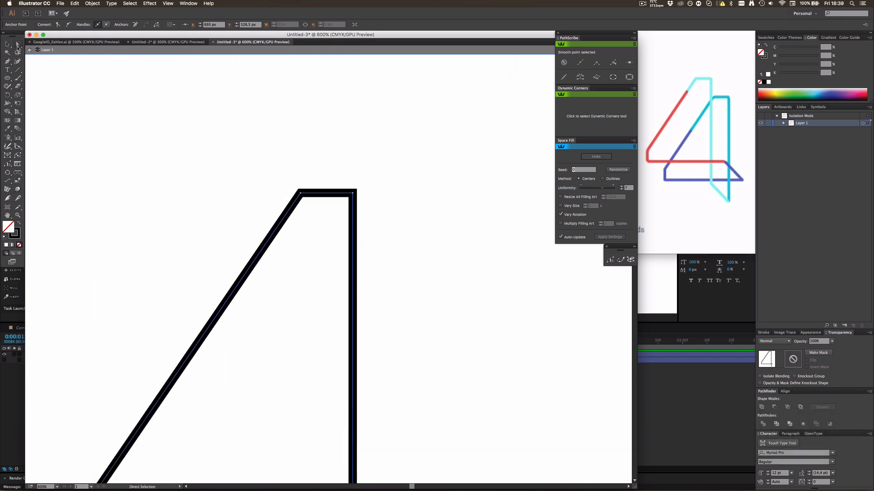
left_click(302, 193)
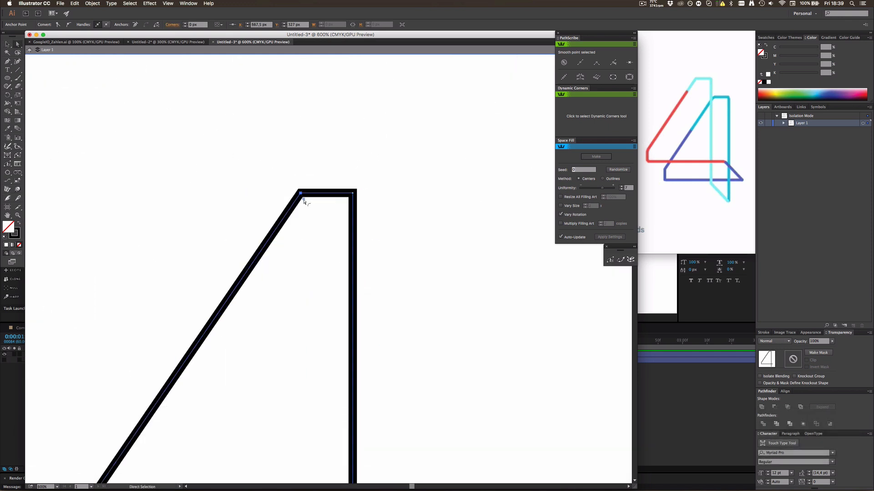
left_click_drag(304, 201, 305, 203)
left_click(352, 194)
left_click_drag(348, 198, 343, 204)
left_click(323, 224)
scroll(308, 257, "down", 4)
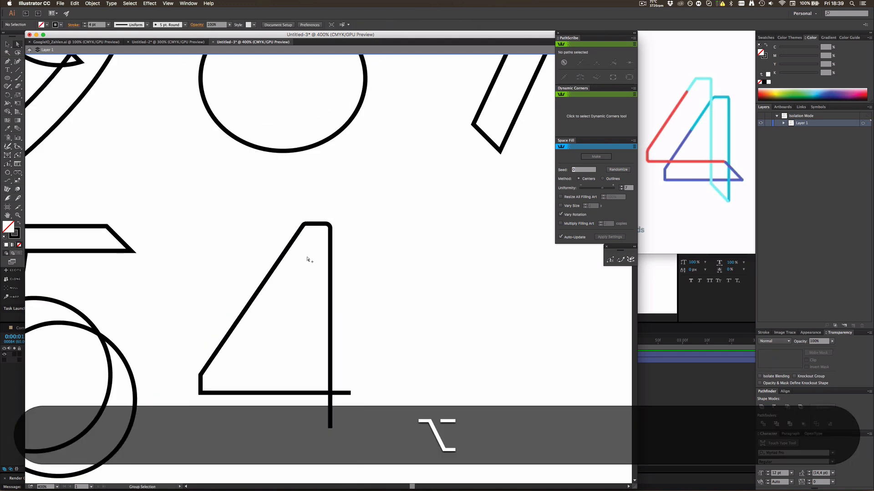
Round both ends of the 4's short vertical edge slightly, with radii of about 2.4 px at the crossbar and 2.9 px at the diagonal
scroll(251, 341, "up", 6)
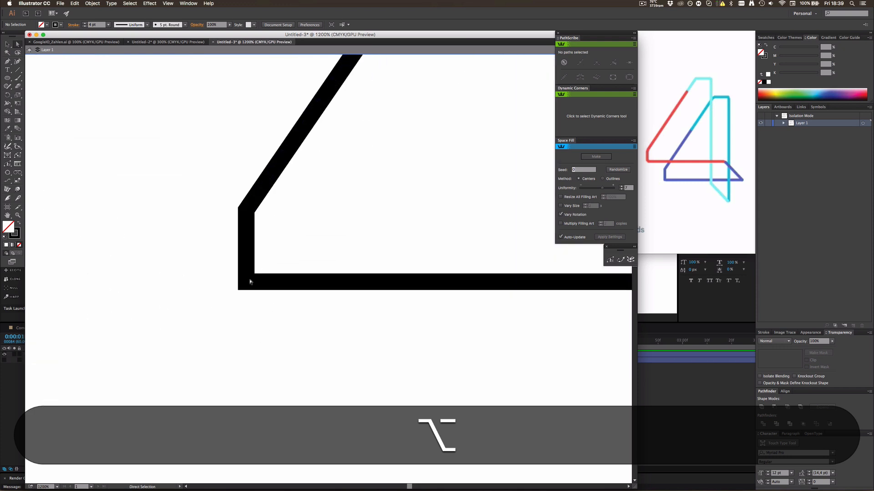
left_click(248, 281)
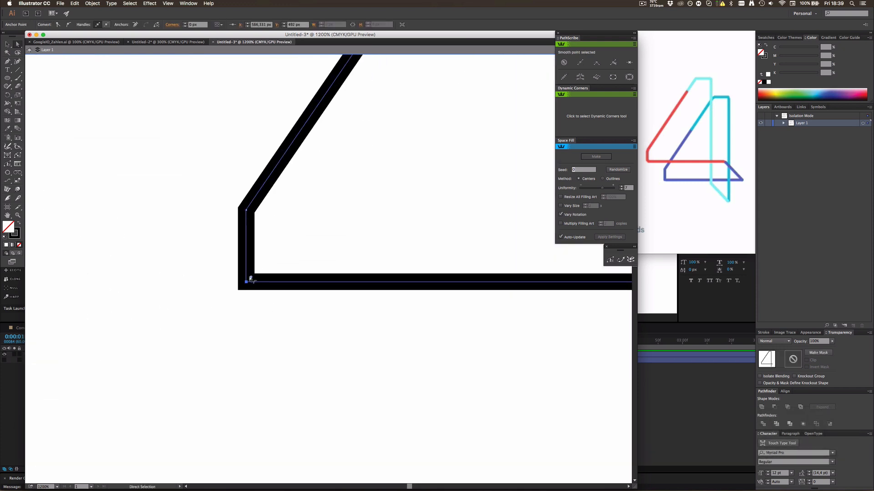
left_click_drag(250, 279, 254, 275)
left_click(249, 212)
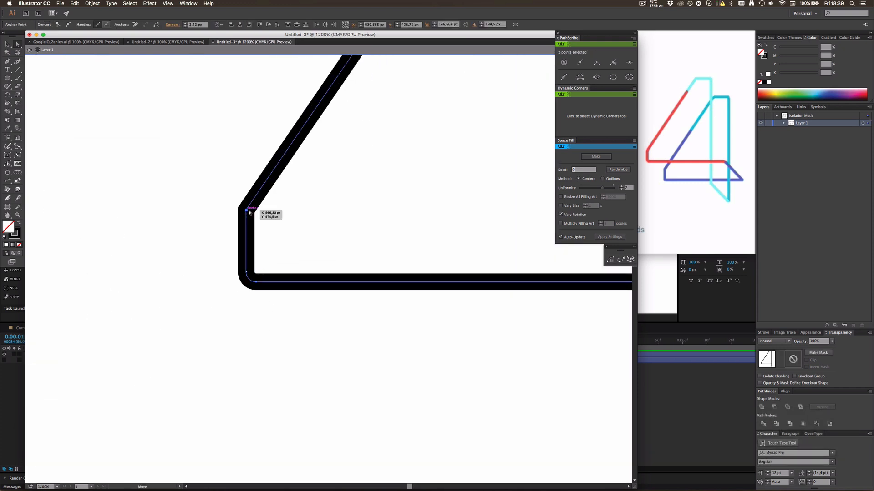
scroll(328, 238, "down", 3)
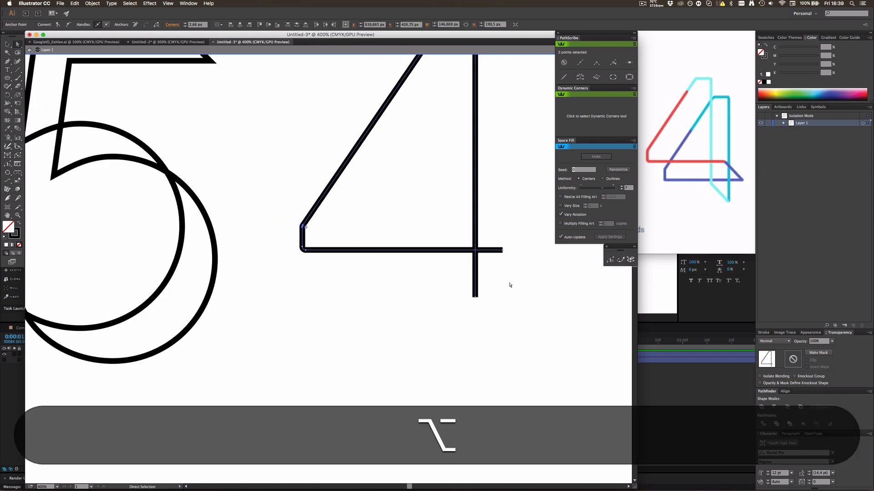
Duplicate the 4's outline about 25 px right and 25 px down from the original, and deselect the copy
key("v")
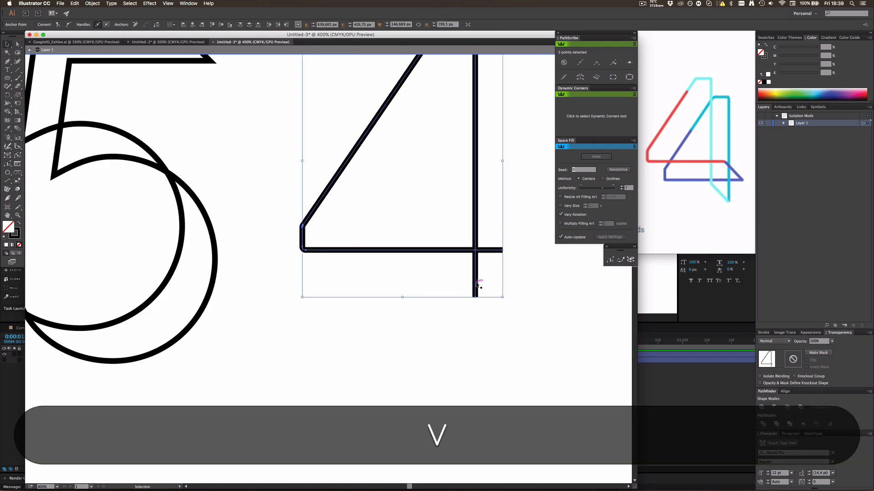
left_click(477, 283)
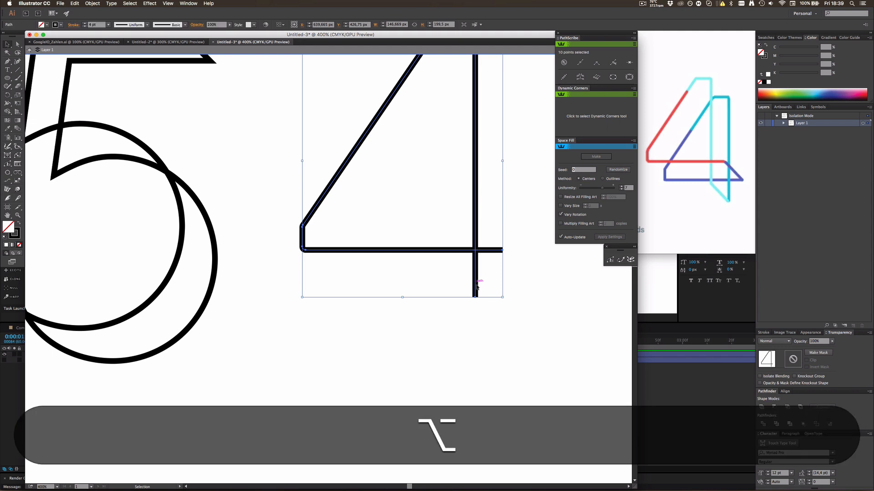
left_click_drag(476, 287, 509, 321)
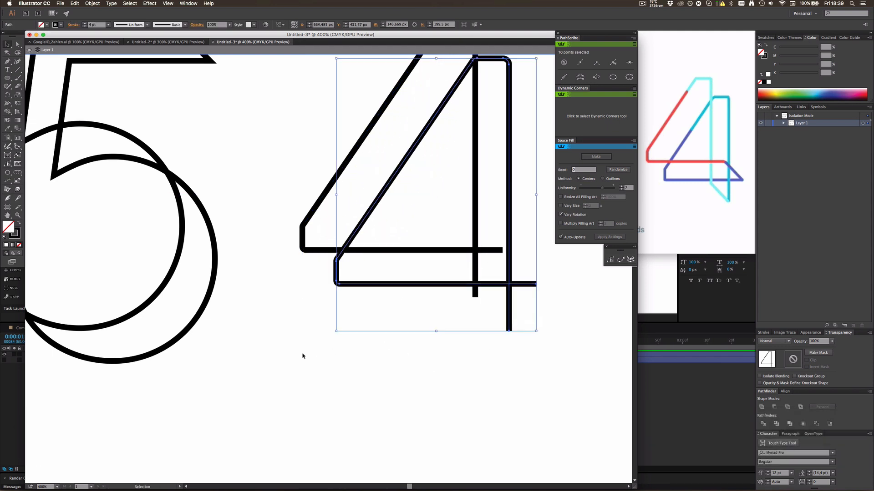
left_click(40, 69)
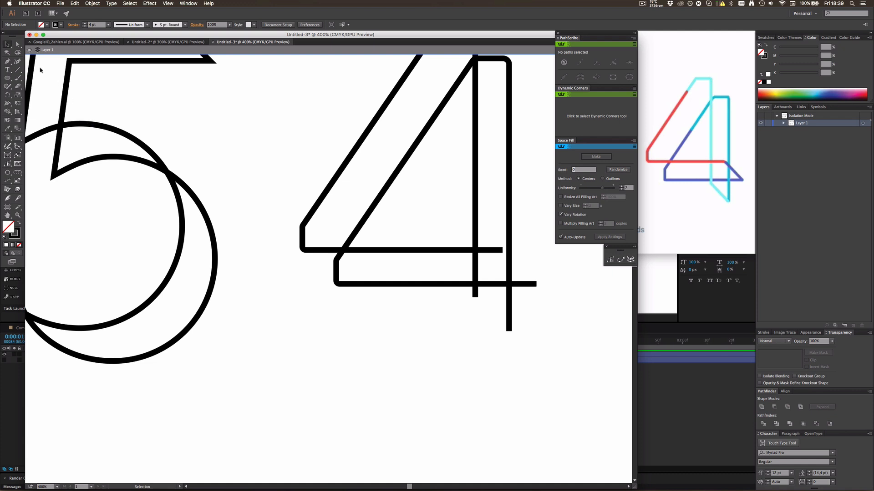
Join the two outlines of the 4 with diagonal Pen segments between their stem ends and between their crossbar ends
left_click(474, 298)
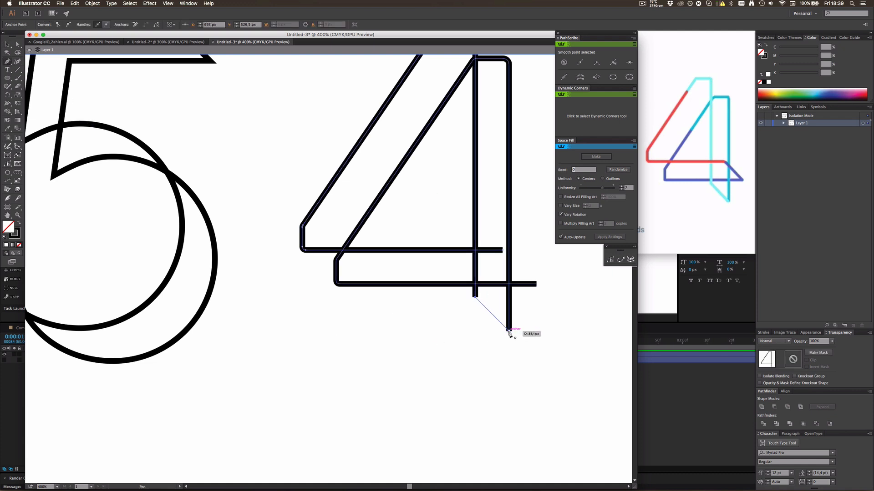
left_click(509, 331)
left_click(502, 250)
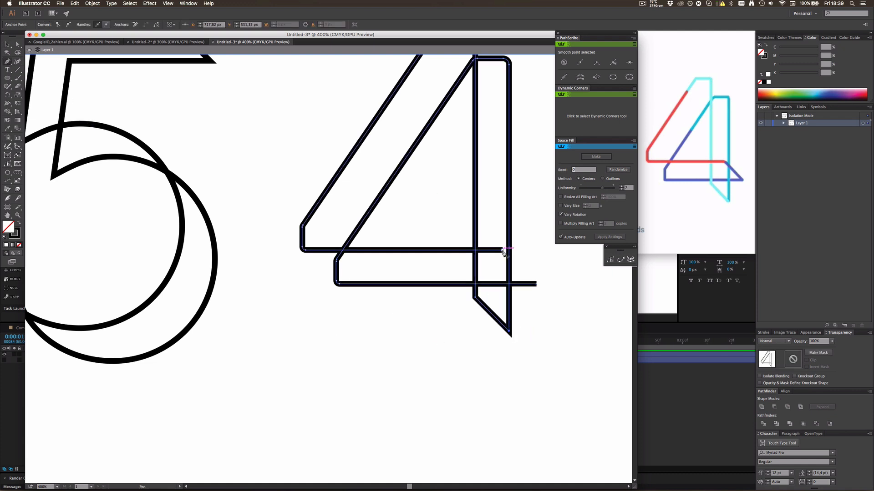
left_click(536, 284)
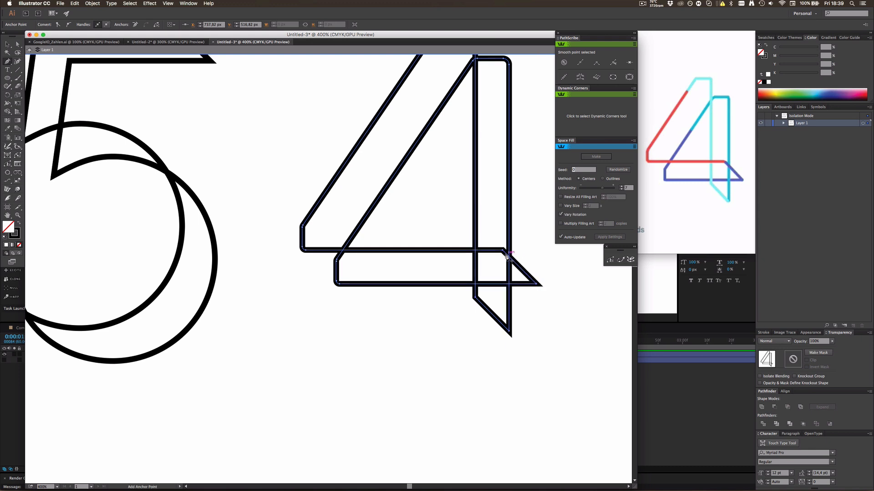
key("v")
Round the corners of the 4's new diagonal joins at the crossbar and stem ends with small radii, and deselect the shape
key("a")
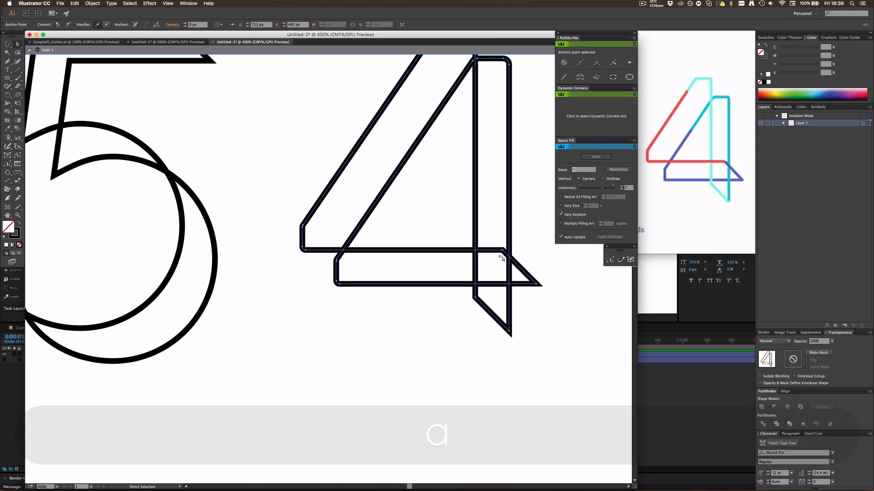
left_click_drag(503, 257, 530, 283)
left_click(535, 283)
left_click(507, 326)
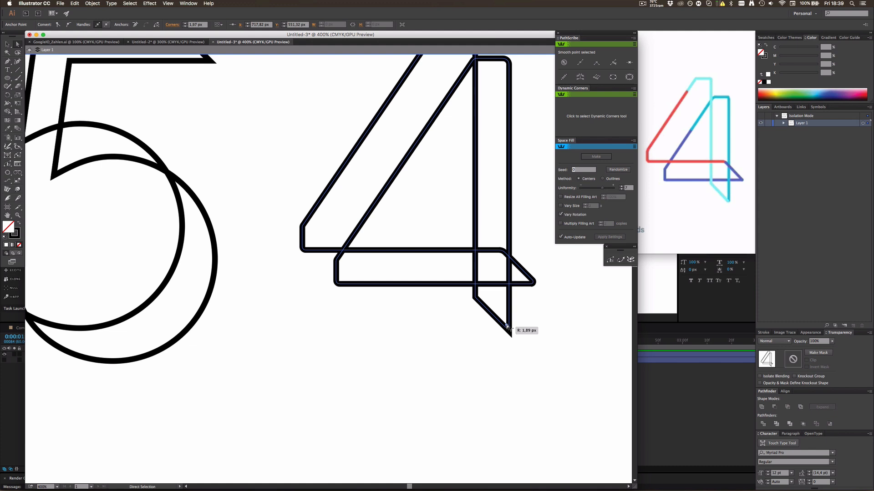
left_click_drag(506, 326, 505, 324)
left_click(476, 298)
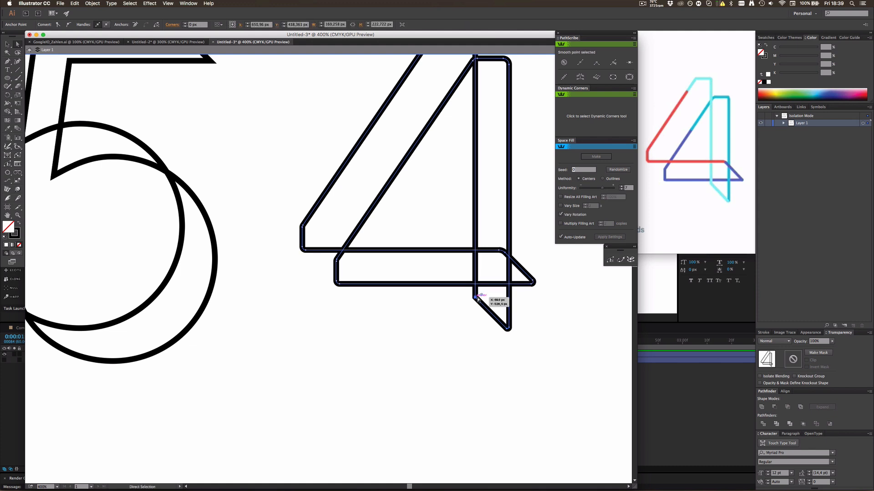
left_click(476, 298)
left_click(520, 303)
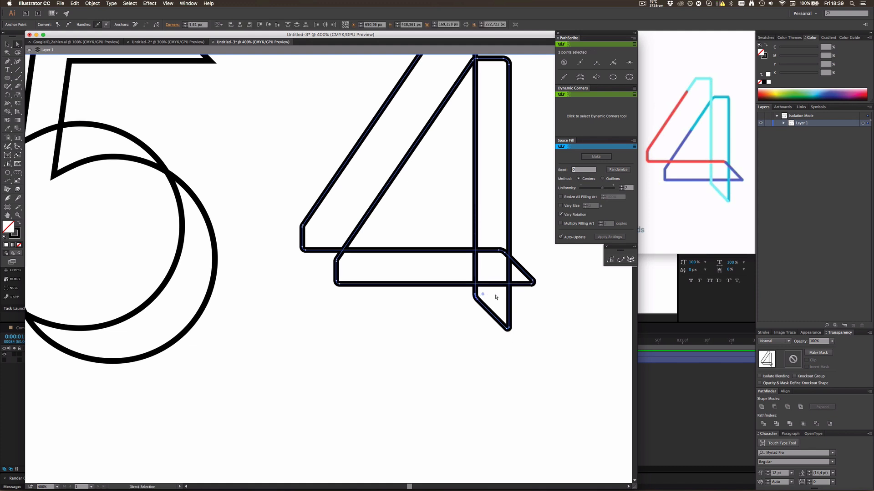
scroll(520, 303, "down", 2)
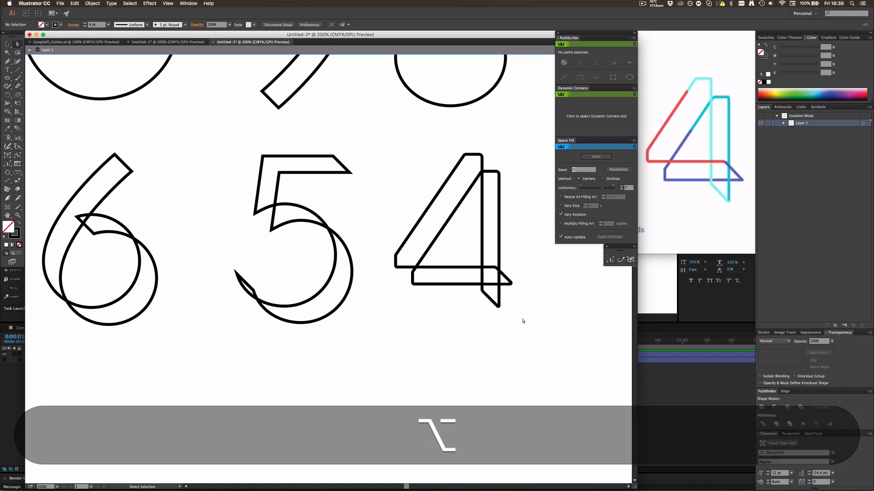
Scrub the reference video forward to the frame showing the complete 3, and return to the artboard
mouse_move(596, 490)
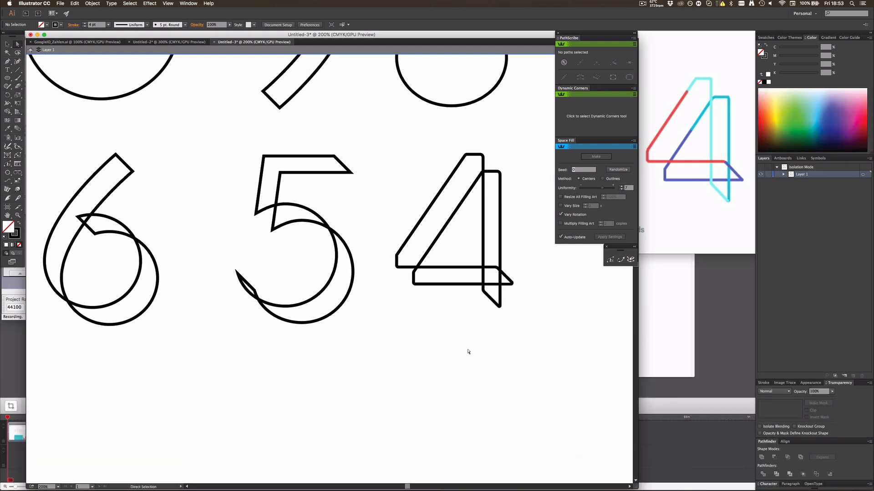
mouse_move(671, 206)
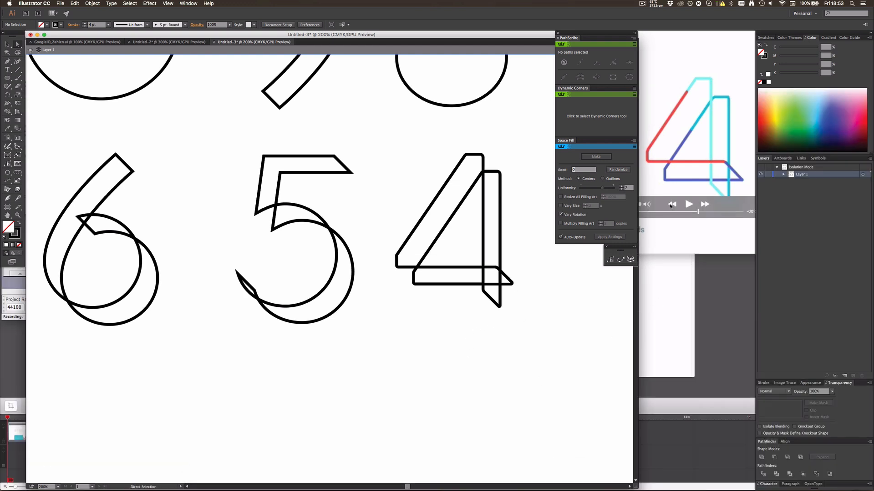
left_click_drag(699, 211, 710, 211)
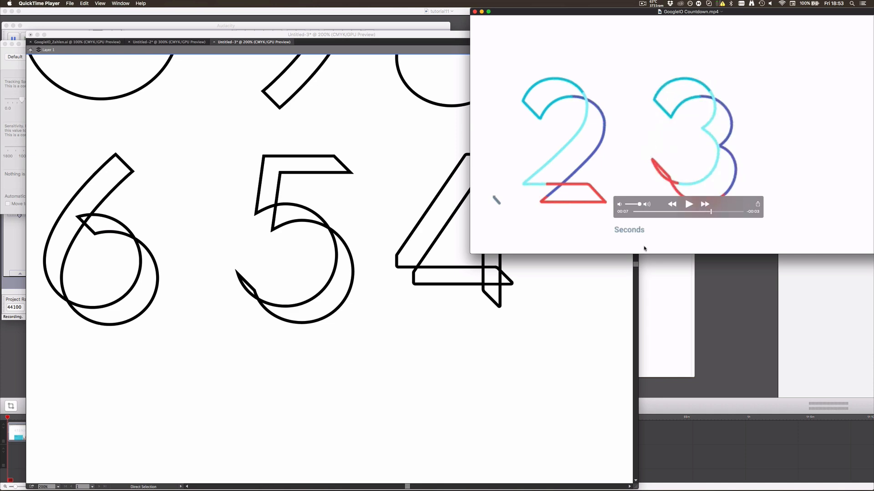
left_click(590, 273)
mouse_move(671, 159)
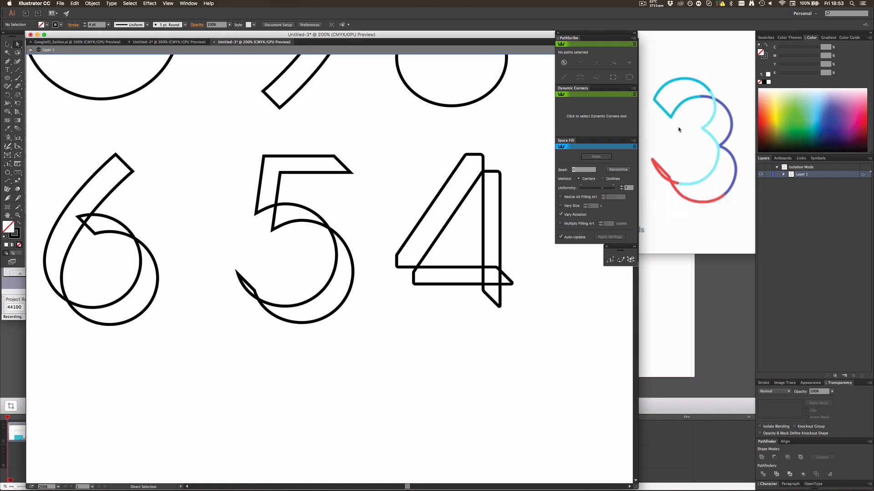
Duplicate the 8 into the lower row beside the 4 as the base for the 3
scroll(480, 142, "up", 10)
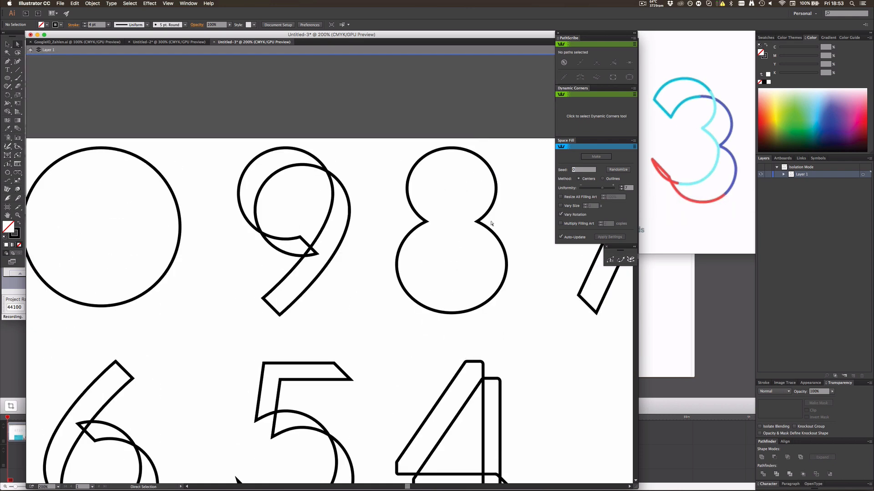
key("a")
scroll(490, 232, "down", 5)
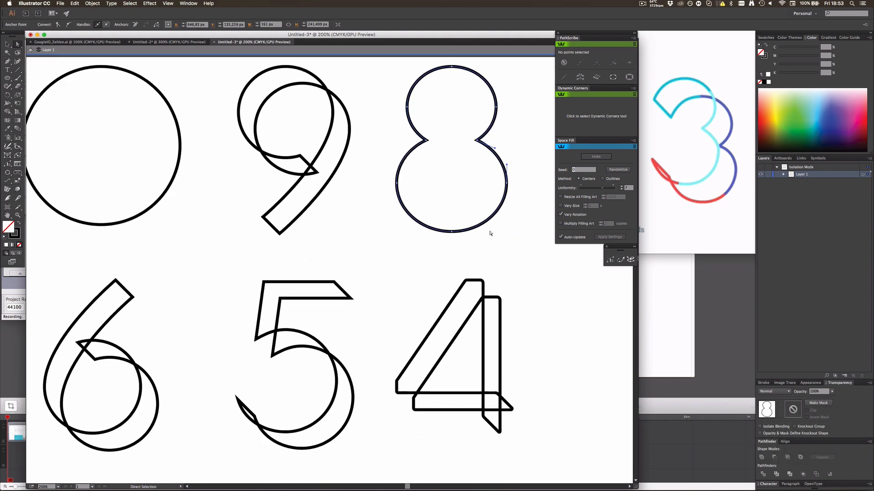
left_click(485, 223, "alt")
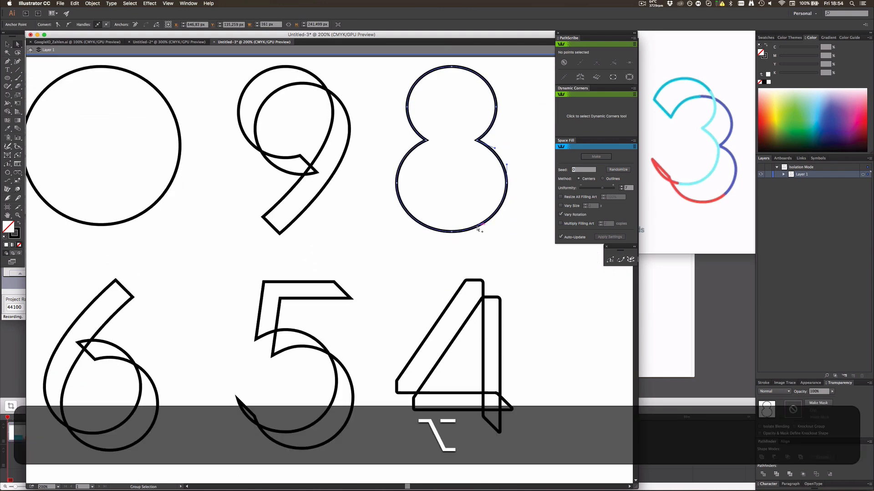
key("alt+a")
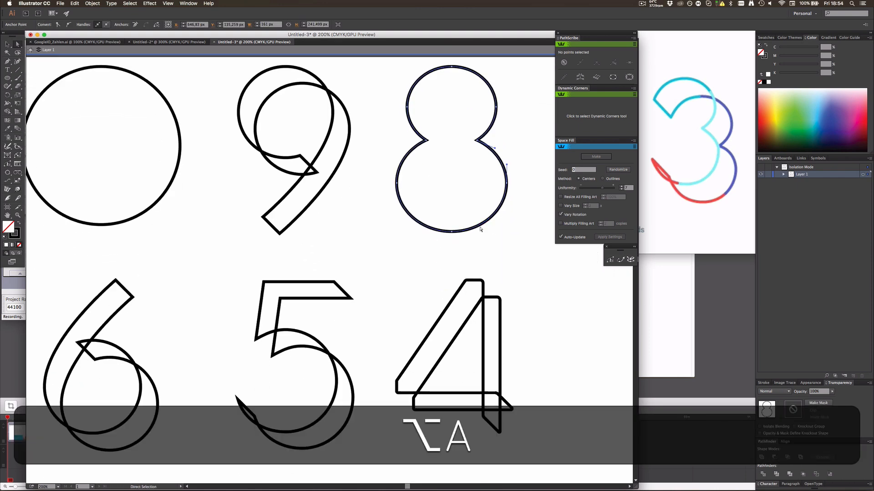
key("v")
left_click_drag(481, 229, 605, 431)
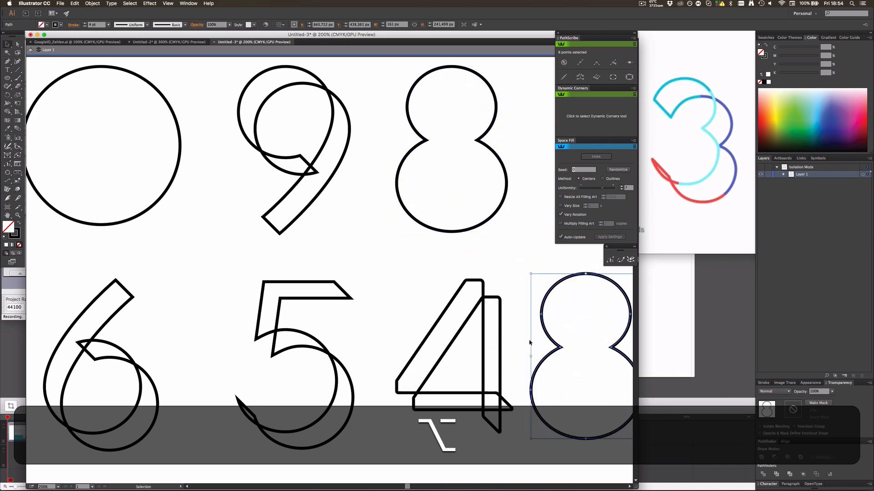
scroll(522, 337, "right", 10)
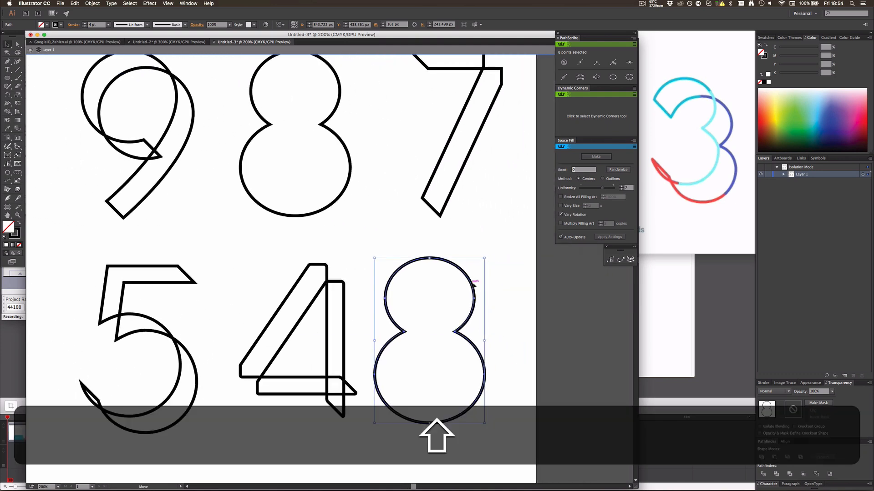
Move the duplicated 8 slightly away from the 4 and add anchor points on the outer left curves of its upper and lower bowls
left_click_drag(470, 285, 498, 290)
left_click(518, 287)
scroll(459, 304, "up", 2)
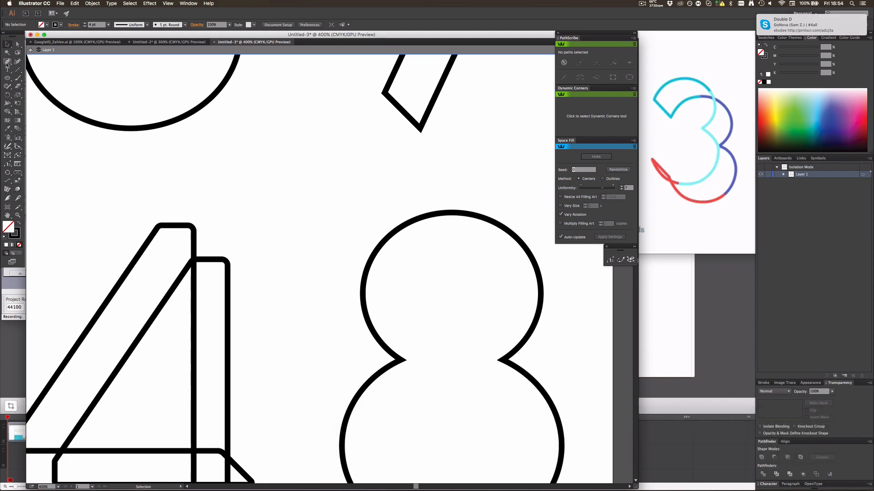
key("a")
left_click(390, 238)
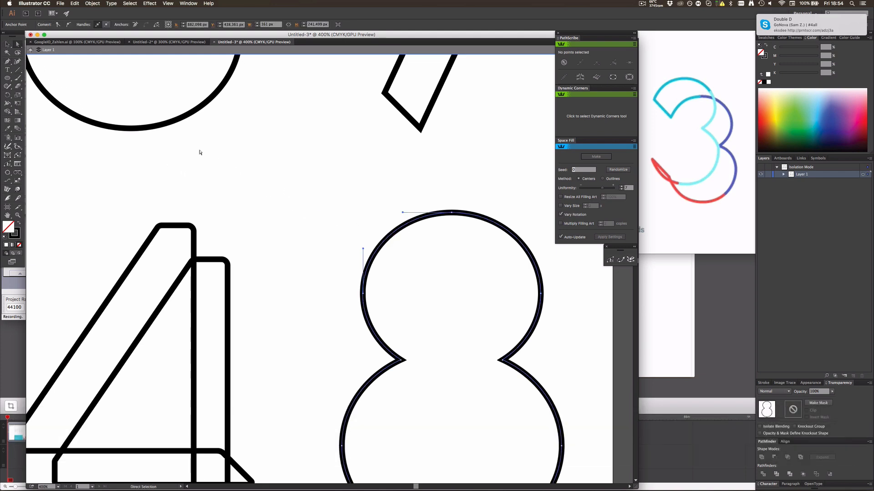
left_click(8, 61)
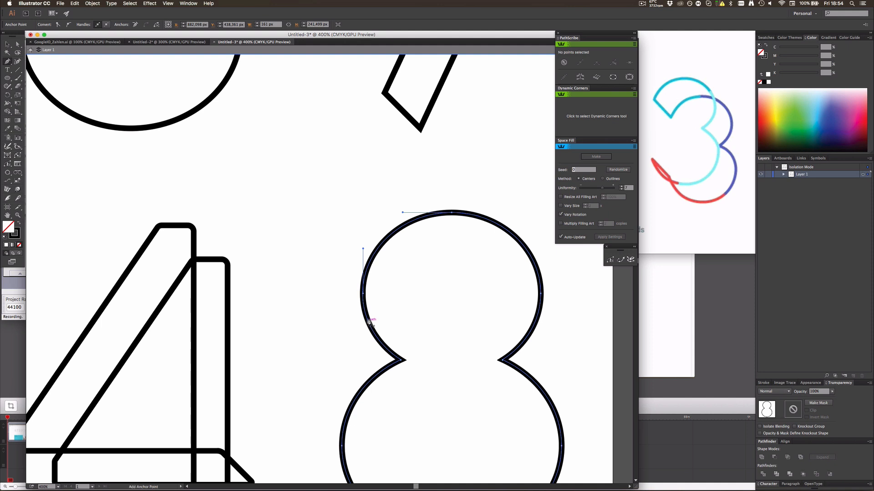
left_click(366, 274)
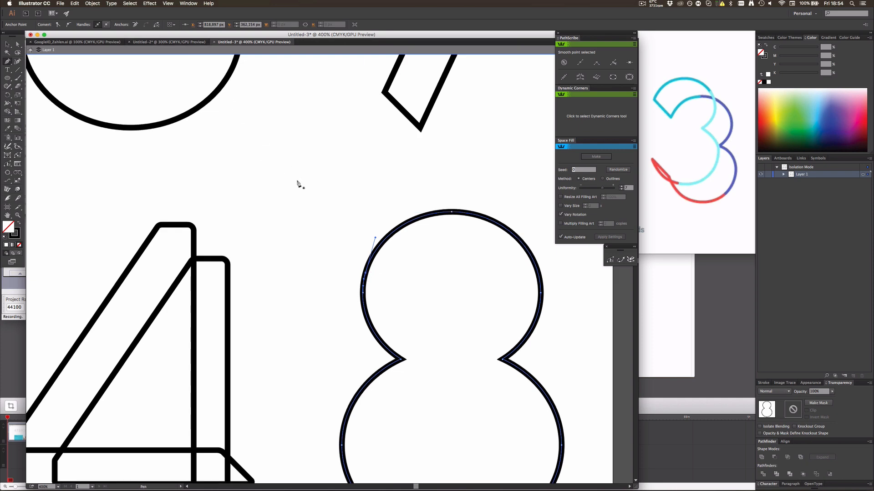
scroll(337, 331, "down", 5)
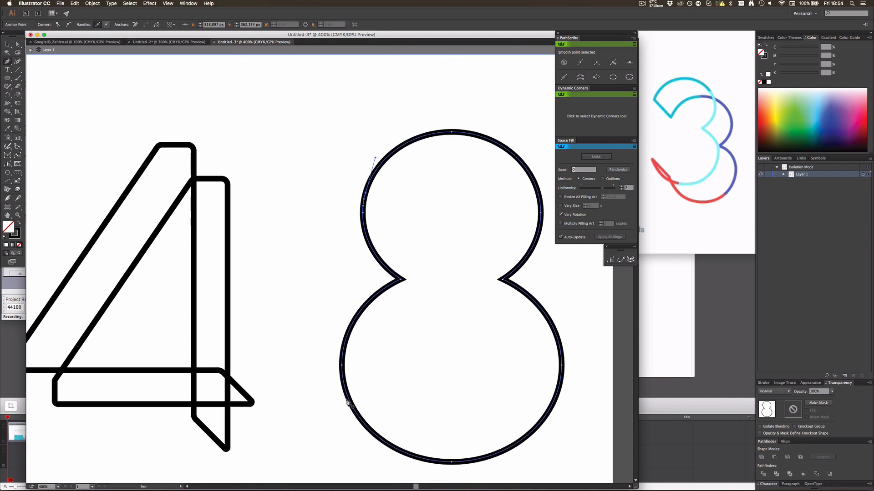
left_click(346, 386)
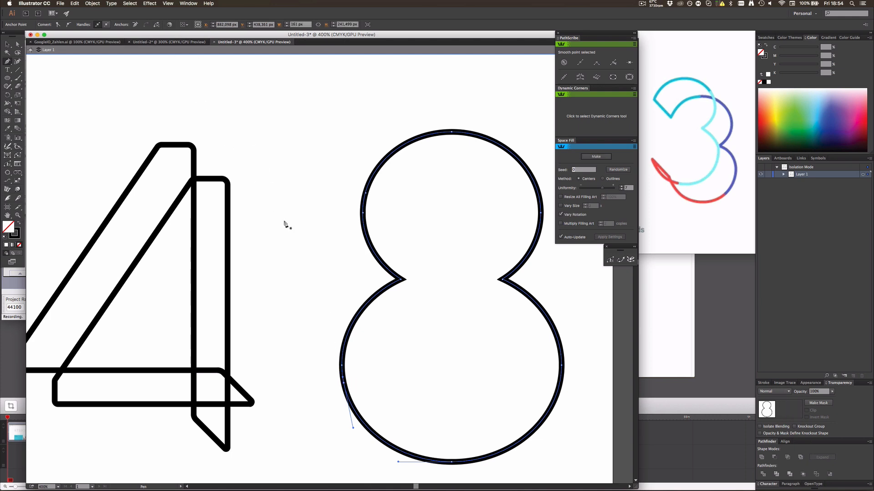
Delete the 8's left-side segments between the two added anchor points, leaving an open 3 outline
key("a")
left_click(363, 313)
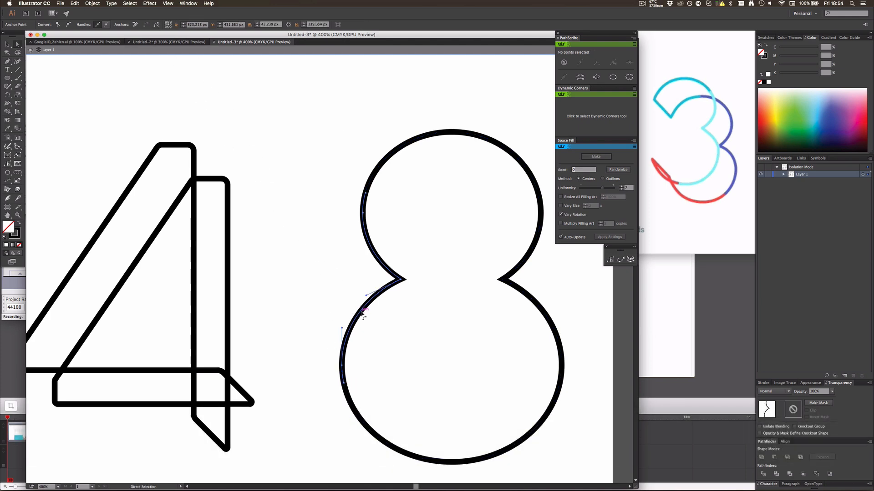
key("BackSpace")
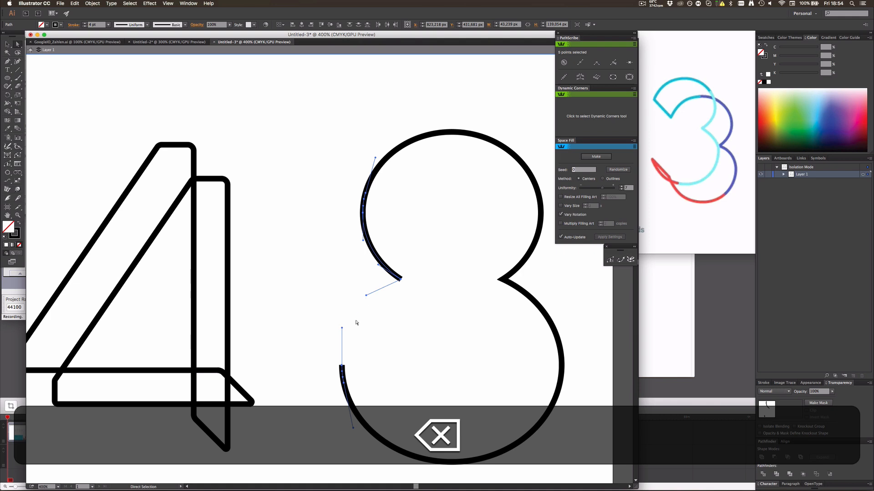
key("BackSpace")
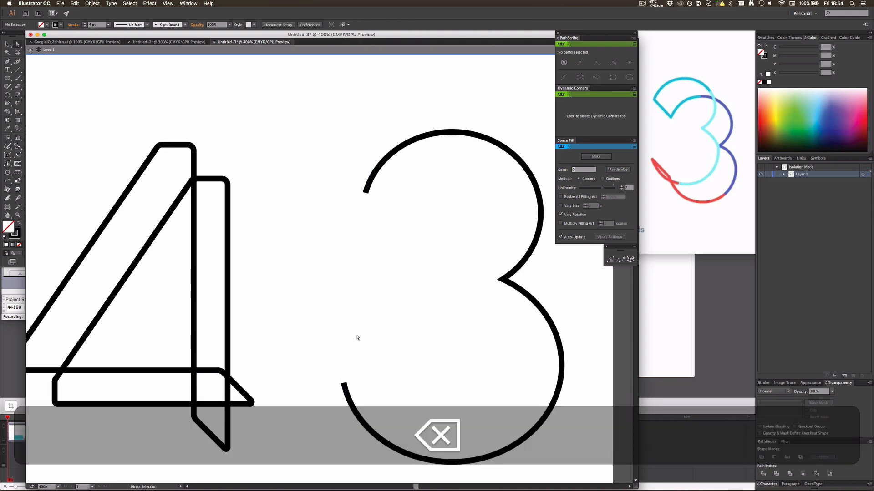
Duplicate the open 3 outline diagonally down and to the right of the original
key("alt")
scroll(403, 282, "down", 2)
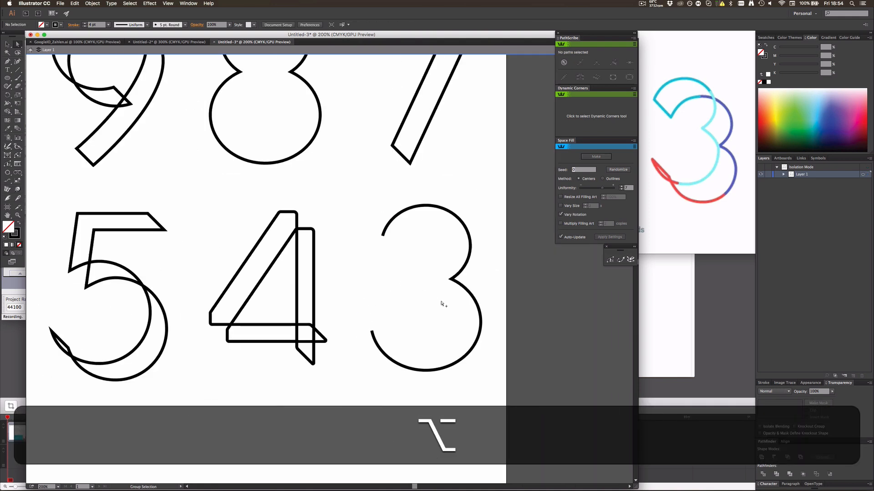
scroll(443, 304, "up", 1)
key("alt+a")
key("a")
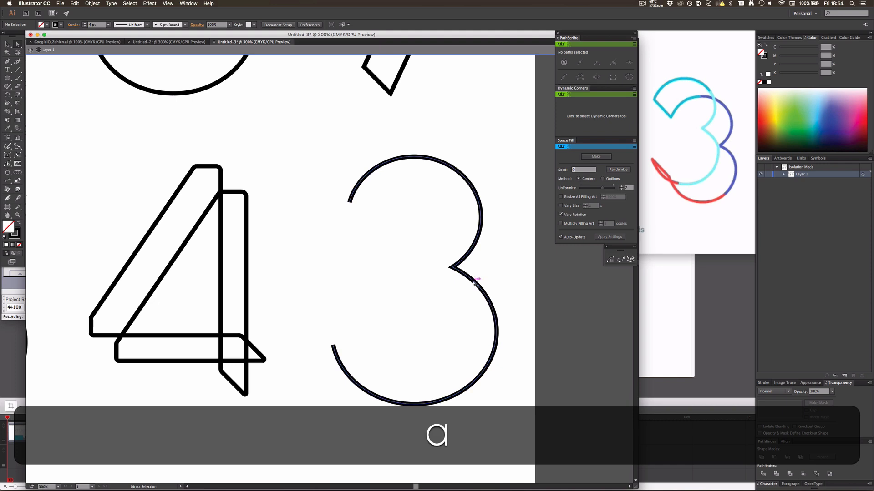
key("v")
left_click(473, 283)
key("alt")
key("shift")
left_click_drag(474, 283, 505, 313)
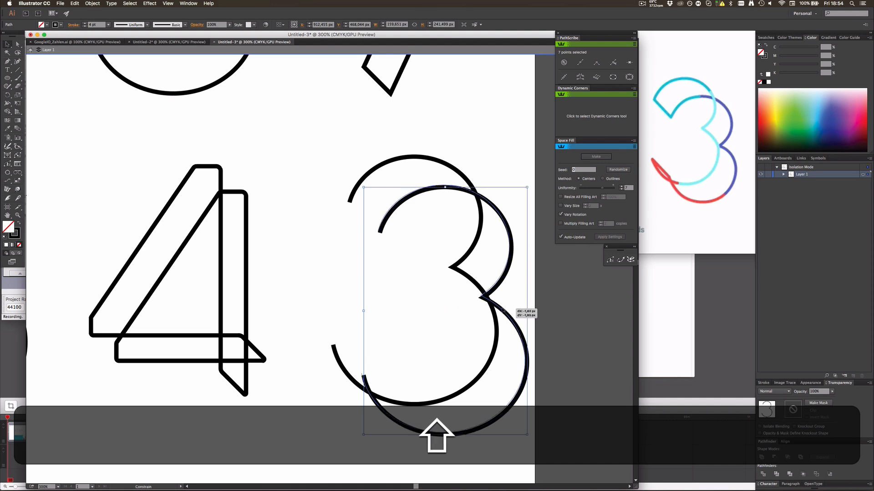
Move the second 3 outline slightly back toward the original to narrow the offset, discarding the stray extra copy, and deselect it
left_click_drag(504, 313, 496, 309)
scroll(496, 309, "down", 3)
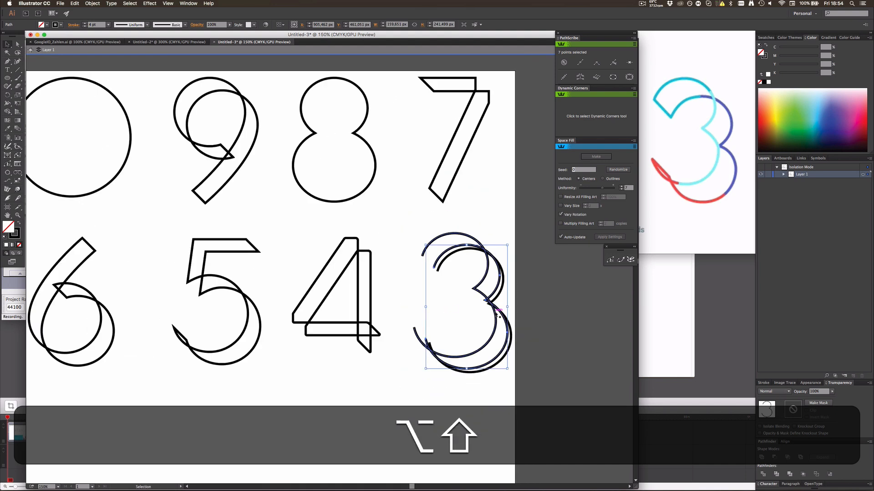
key("alt+super+z")
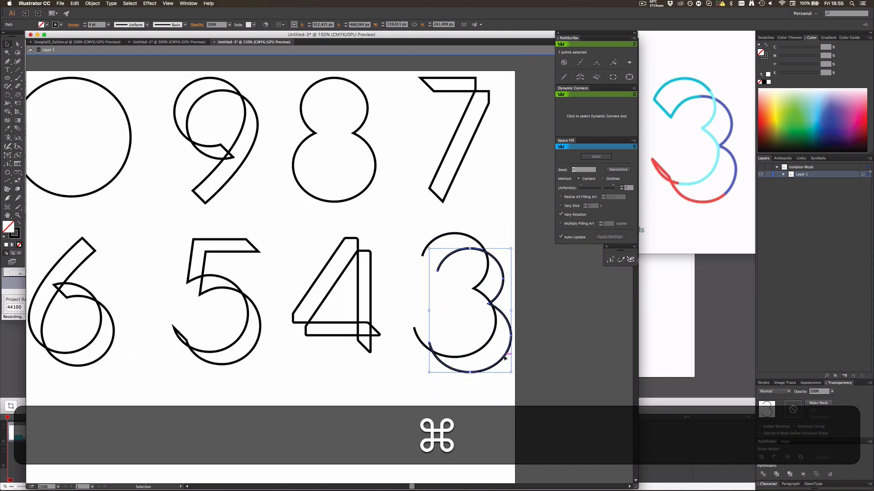
left_click_drag(505, 359, 500, 354)
left_click(497, 383)
Join the two outlines of the 3 with straight Pen segments between their lower ends and between their upper ends, and deselect the shape
scroll(483, 377, "up", 1, "alt")
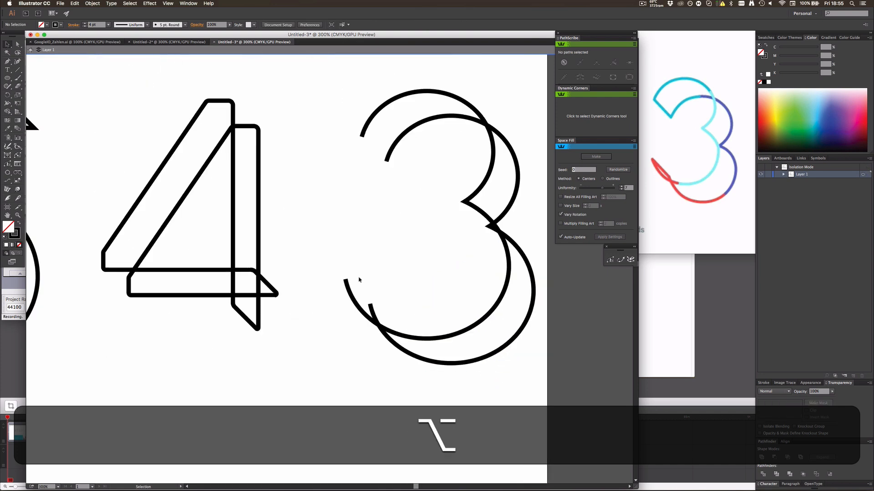
key("p")
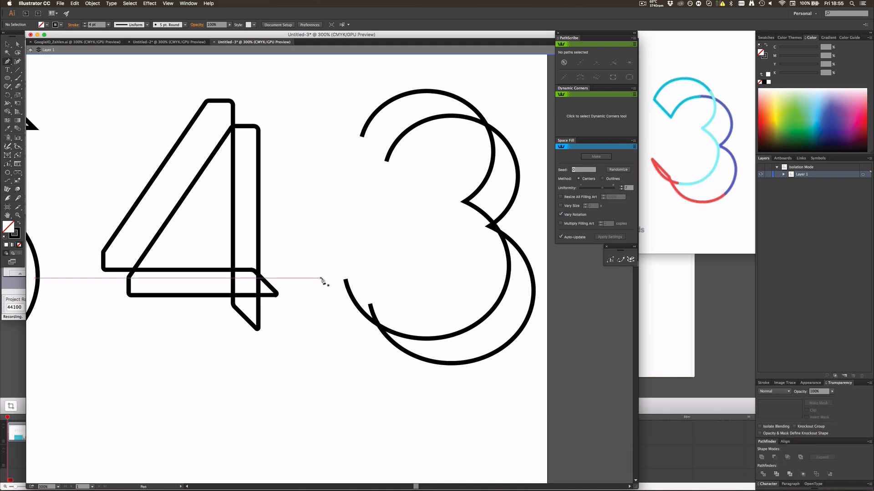
left_click(346, 281)
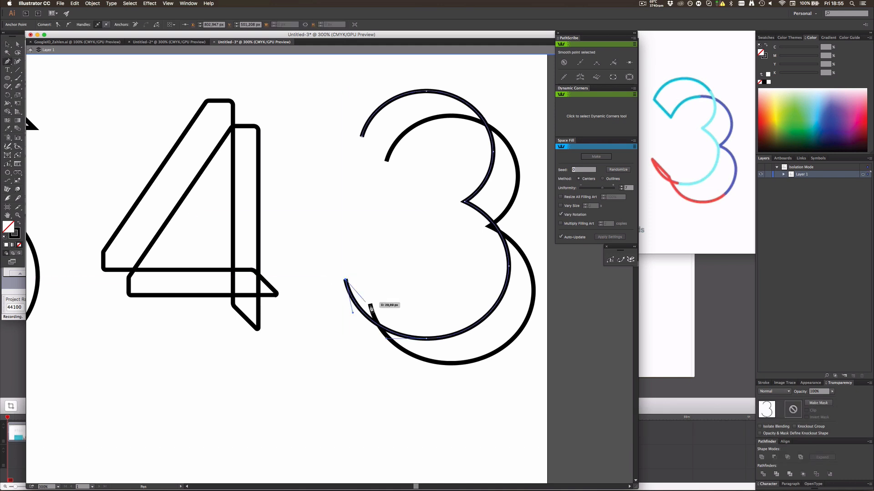
left_click(372, 303)
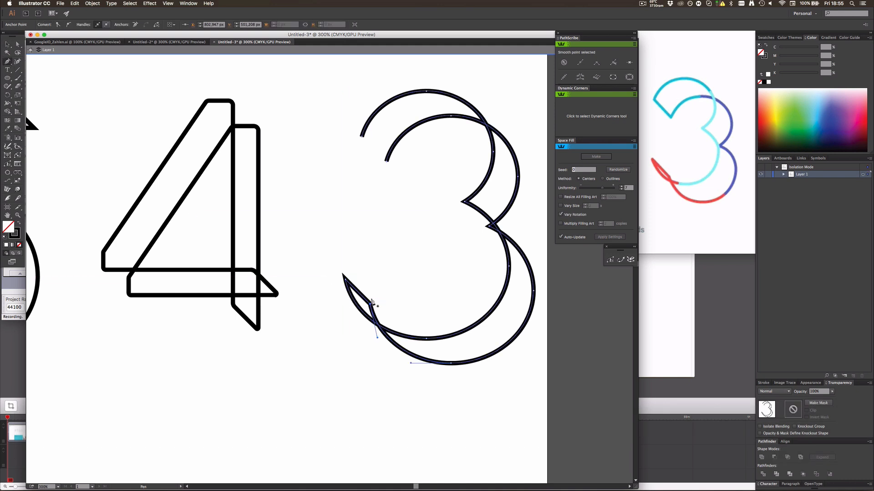
left_click(362, 136)
left_click(386, 161)
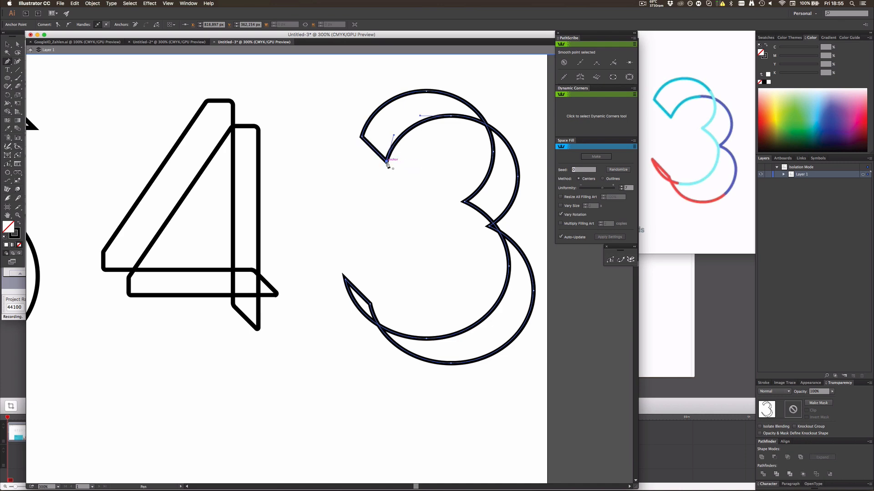
key("v")
left_click(345, 182)
Try to round the inner corner at the 3's upper end with a small radius
scroll(345, 183, "down", 4, "alt")
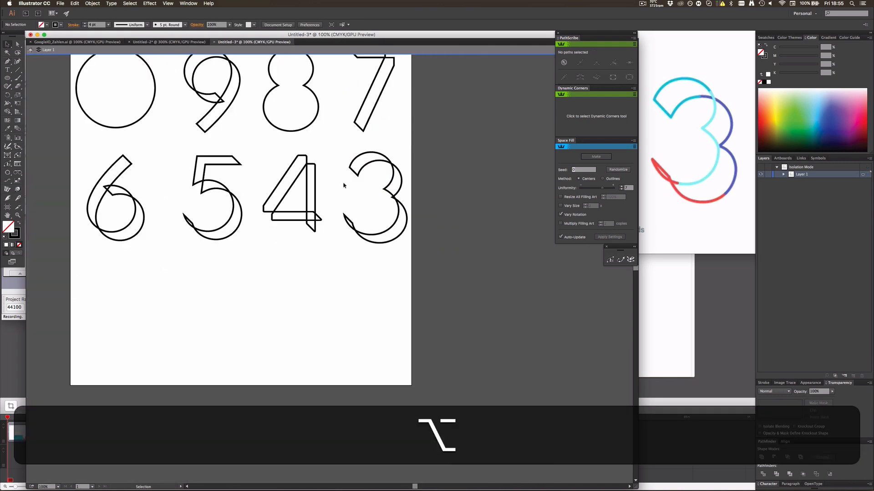
scroll(343, 185, "up", 6, "alt")
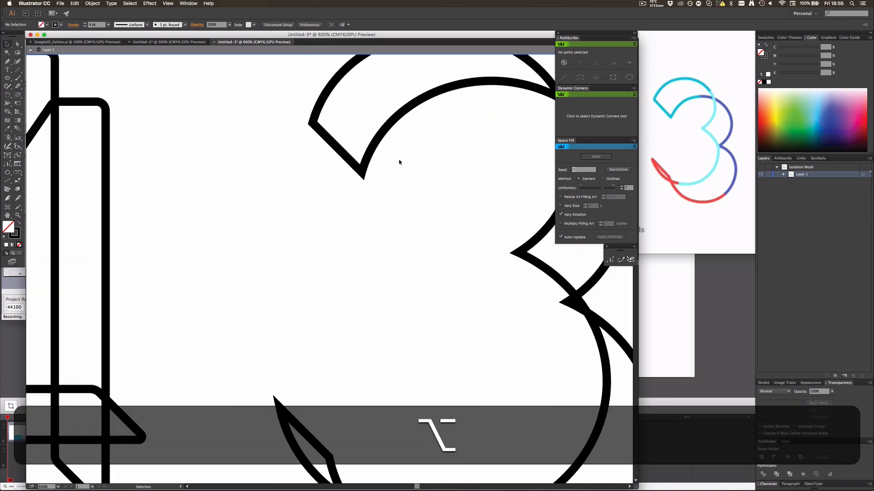
key("a")
left_click(361, 168)
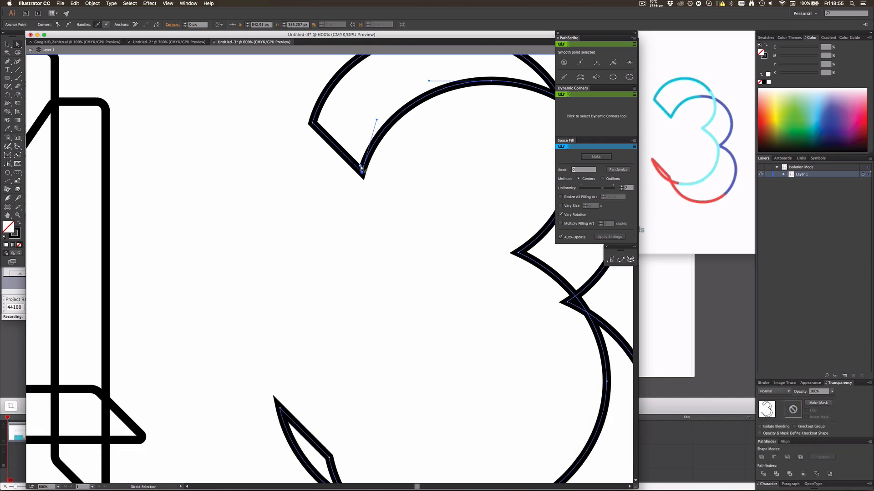
left_click_drag(361, 167, 362, 168)
left_click(375, 177)
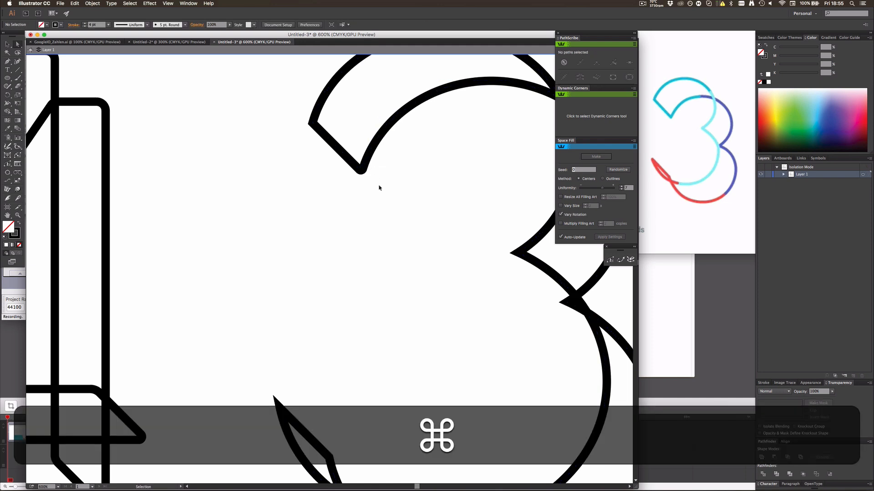
key("super+z")
Scale the whole 3 down proportionally to match the top and bottom of the neighbouring 4, and deselect it
scroll(265, 216, "down", 3)
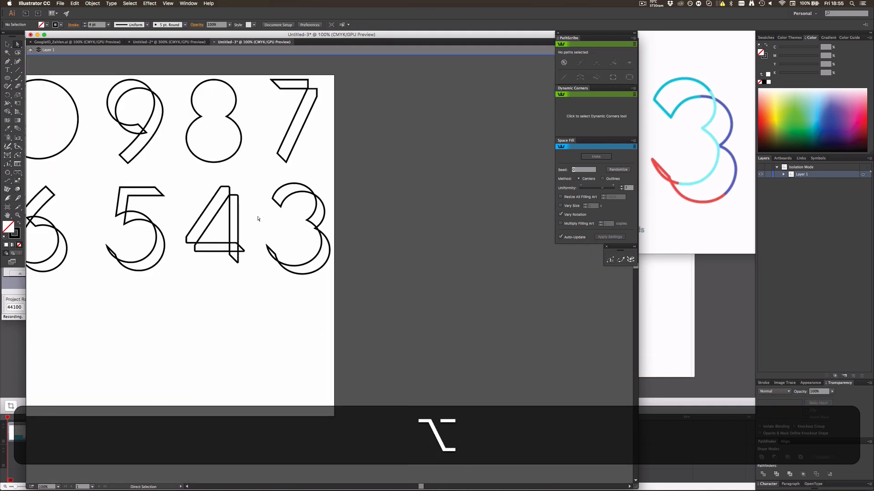
key("a")
left_click(317, 255)
scroll(316, 259, "up", 2, "alt")
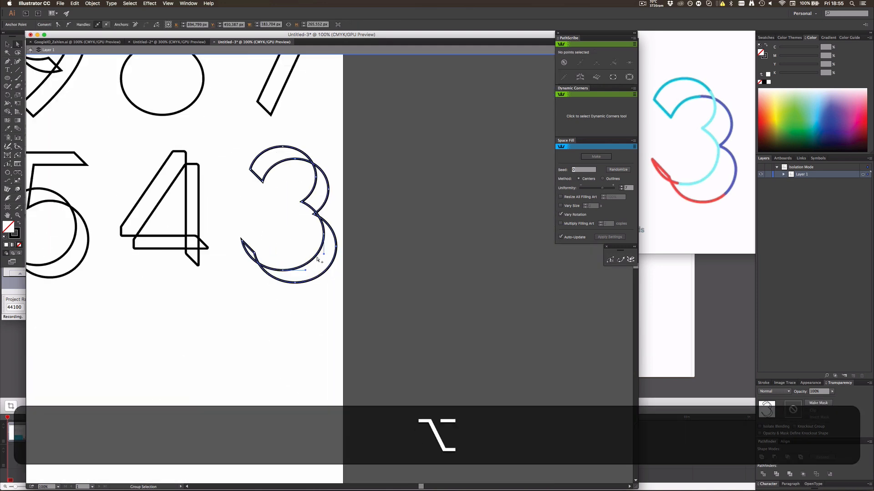
key("v")
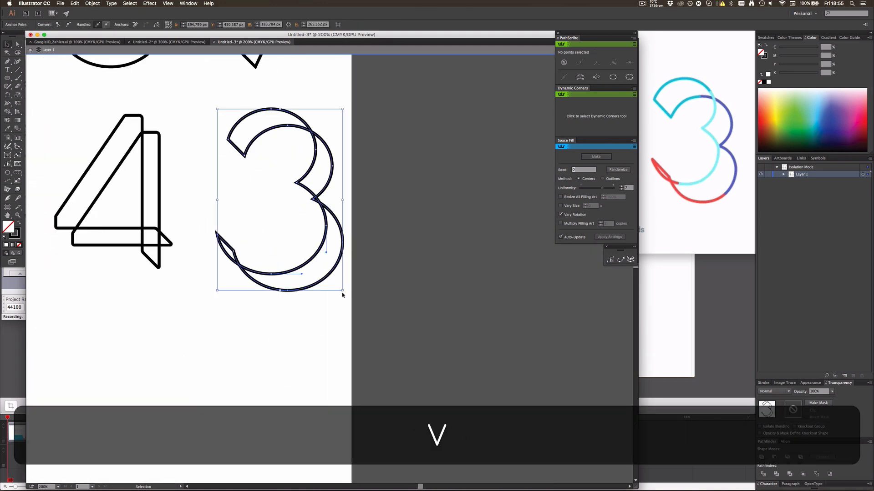
left_click_drag(342, 293, 332, 276)
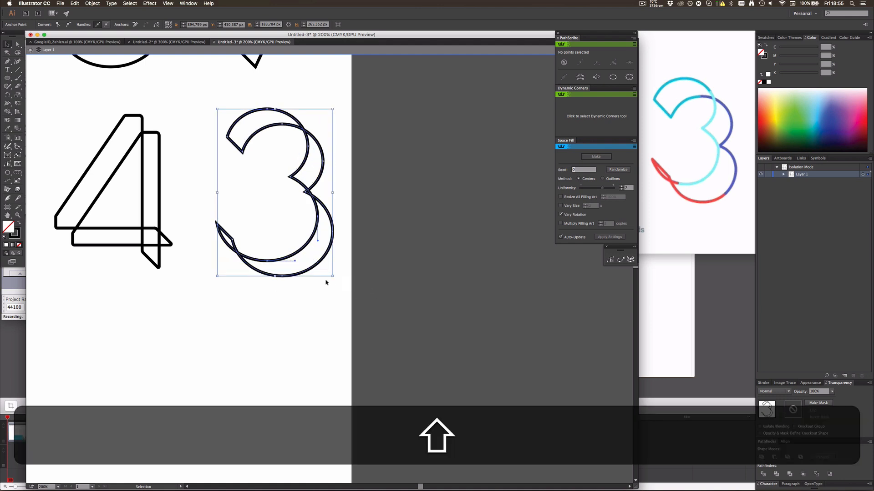
left_click_drag(275, 276, 274, 268)
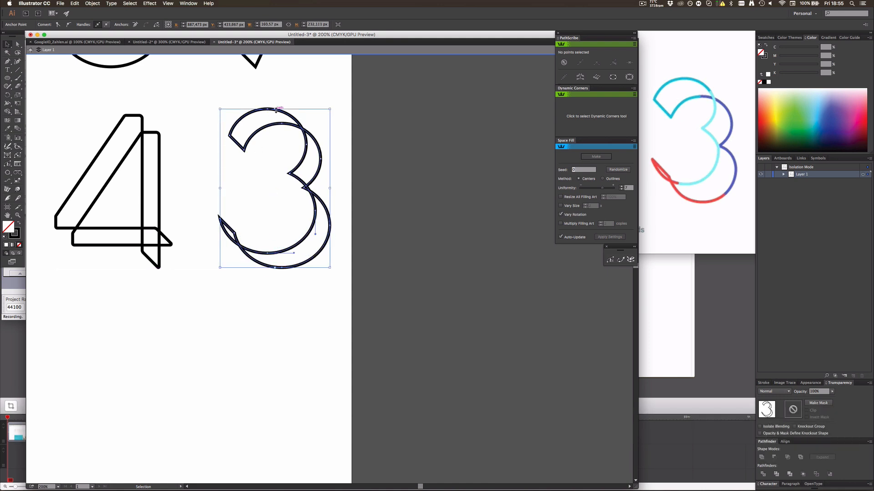
left_click_drag(276, 110, 276, 116)
left_click(331, 110)
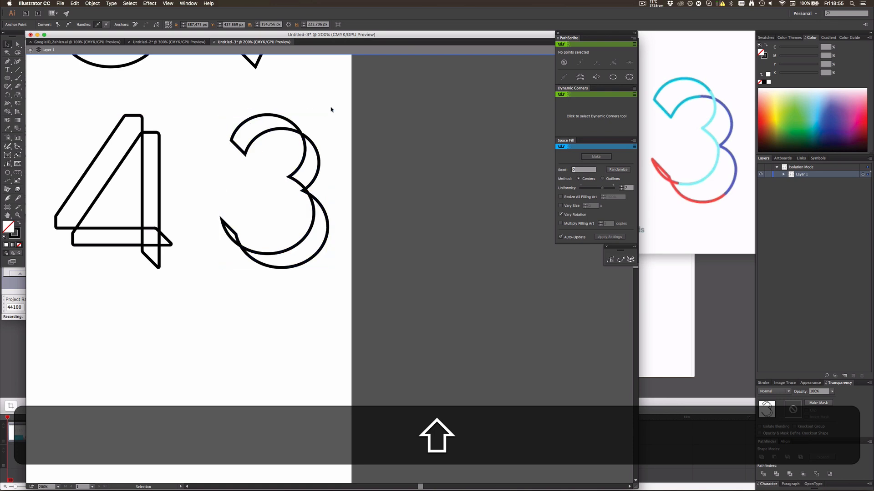
Scrub the reference video forward to the frame showing the complete 2, and return to the artboard with all digits in view
scroll(302, 127, "down", 3)
key("h")
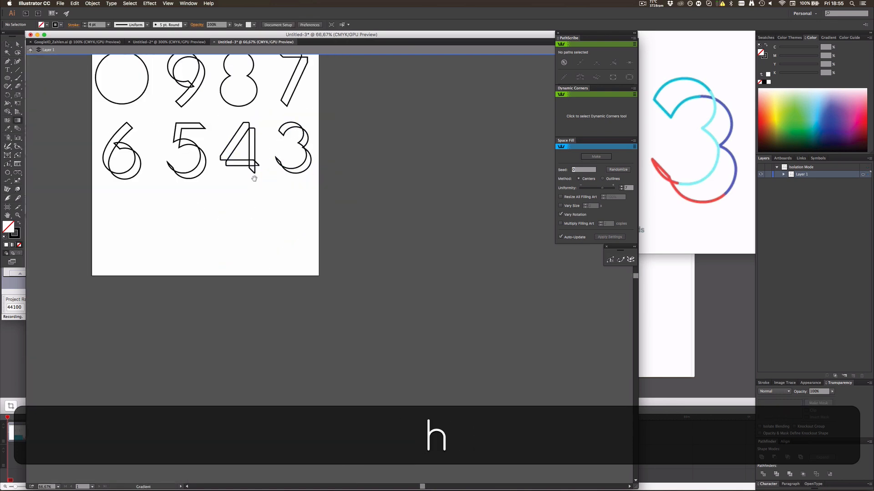
left_click_drag(256, 182, 349, 238)
key("v")
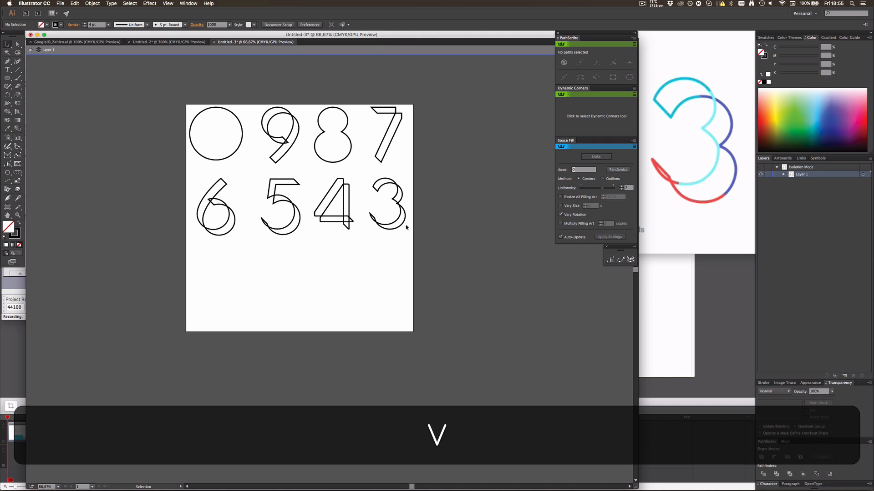
mouse_move(707, 226)
left_click_drag(714, 213, 719, 213)
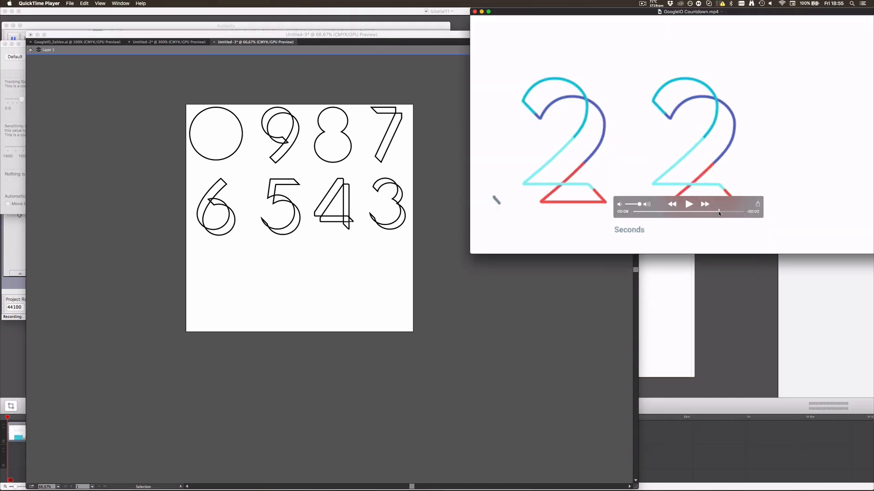
left_click(502, 276)
scroll(312, 223, "up", 1)
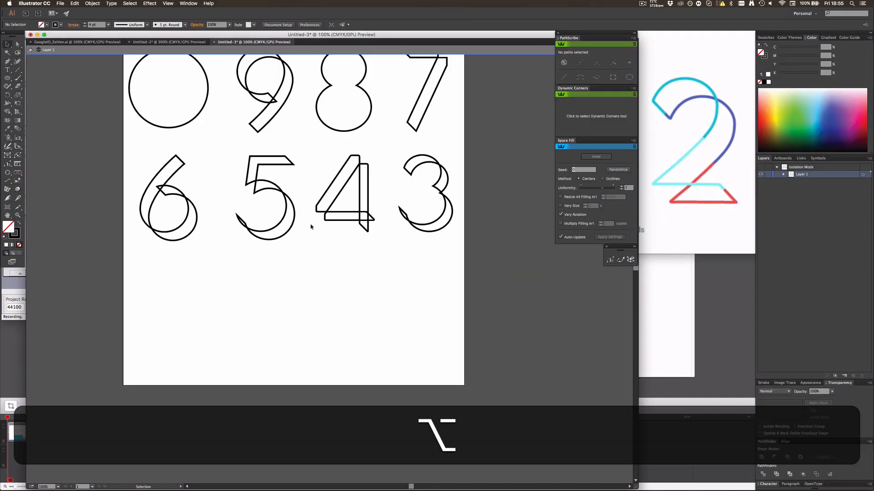
scroll(312, 223, "up", 3)
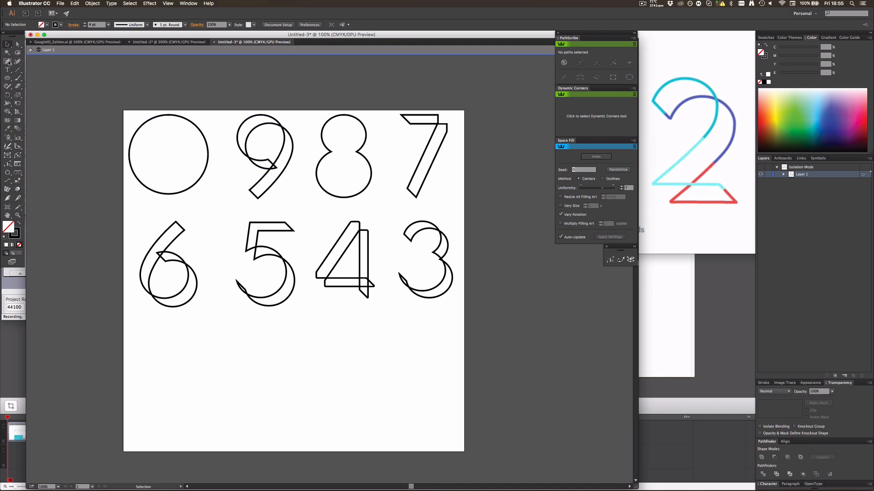
key("alt")
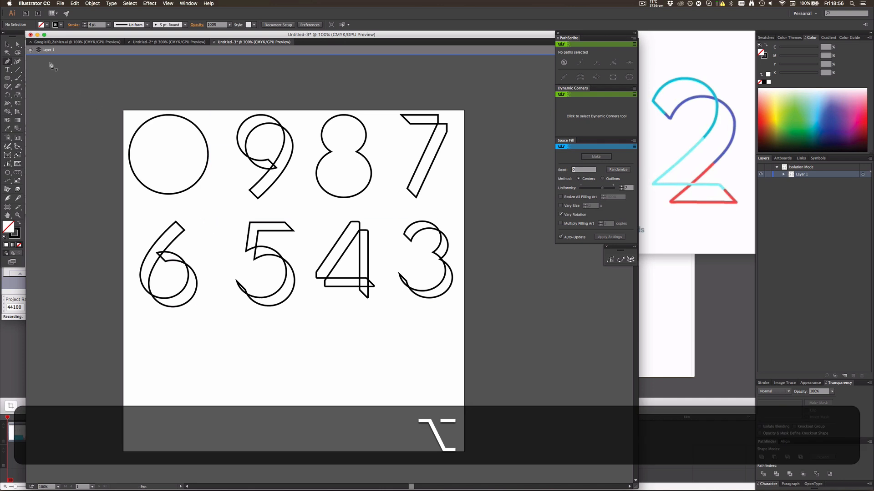
Draw an unfilled circle about 135 px in diameter in the empty area below the 6 as the base of the 2
left_click(7, 78)
scroll(182, 250, "down", 3)
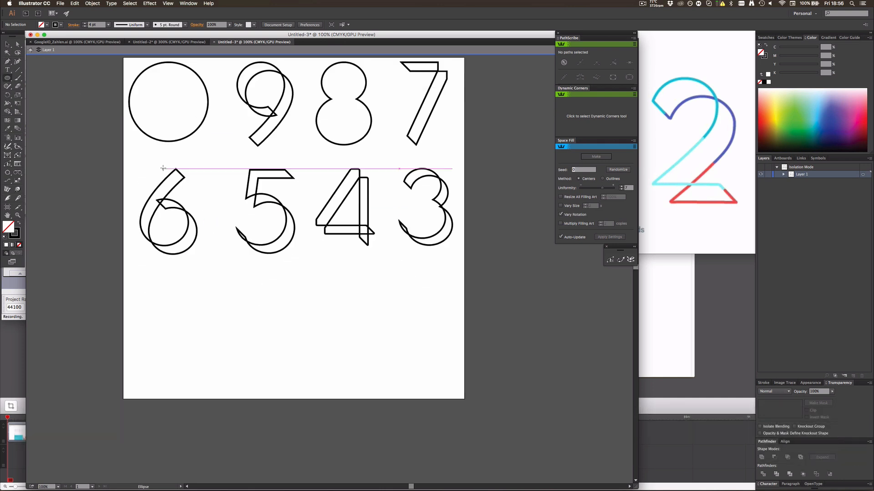
scroll(151, 292, "up", 2, "alt")
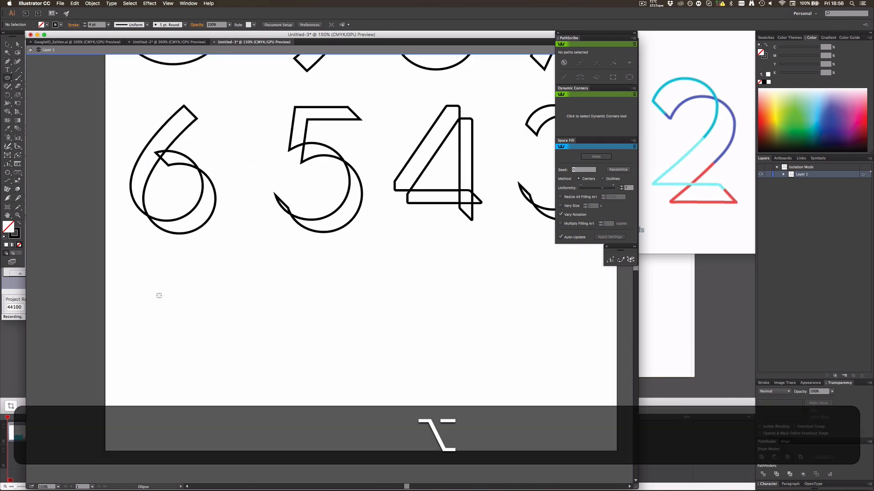
scroll(167, 292, "up", 1)
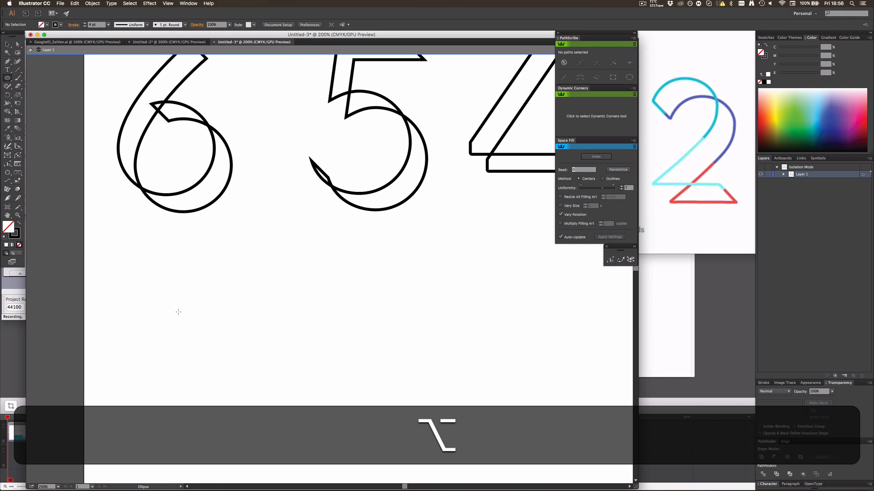
left_click(173, 311)
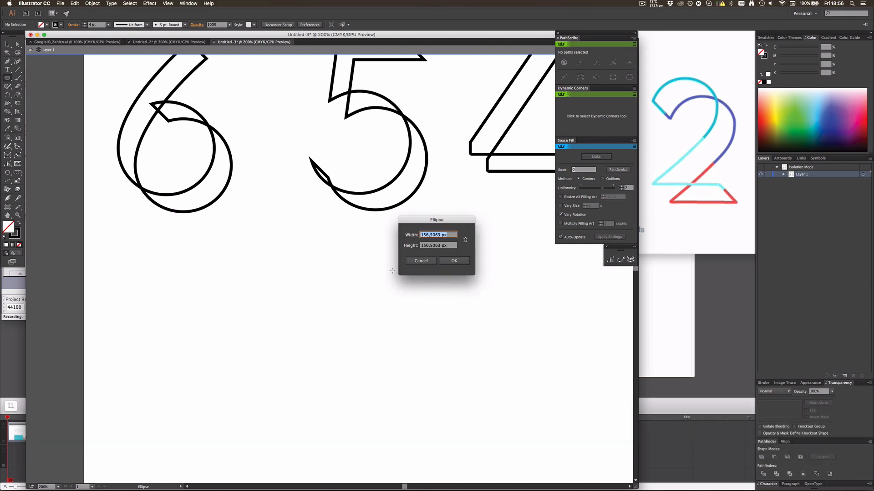
key("Escape")
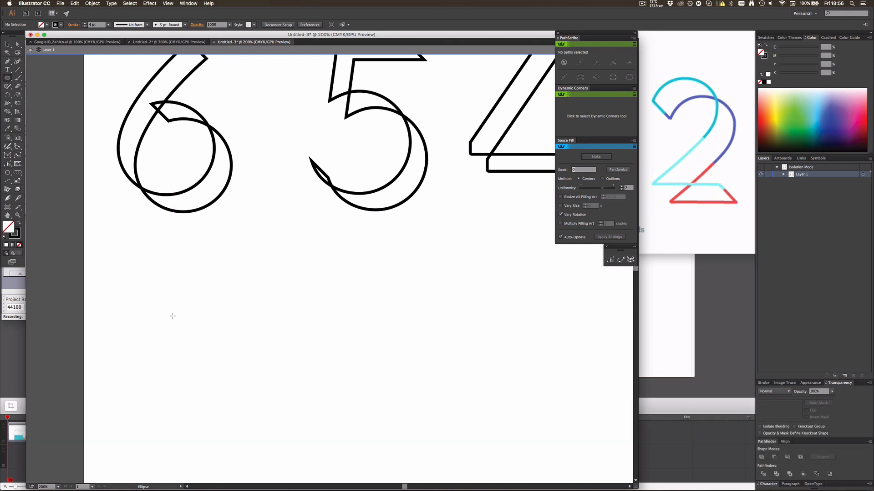
left_click_drag(174, 315, 223, 353)
scroll(213, 331, "down", 5)
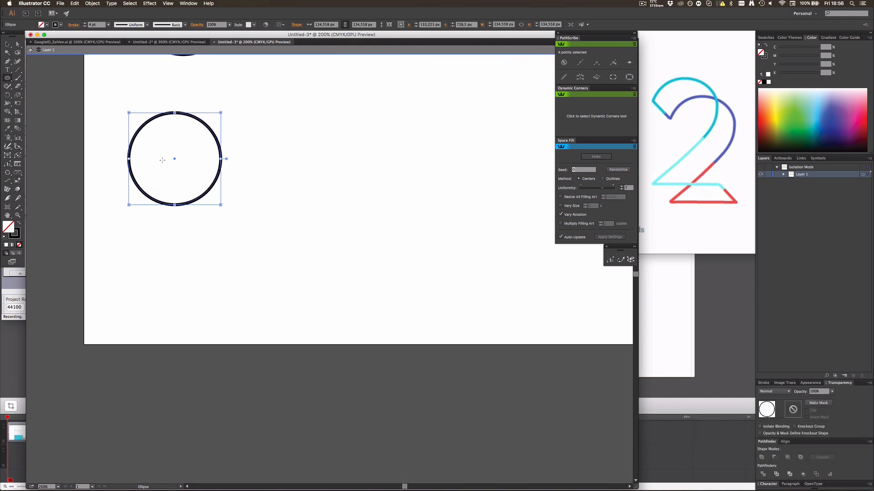
Deselect the new circle and ready the Pen tool at its rightmost anchor point
left_click(9, 63)
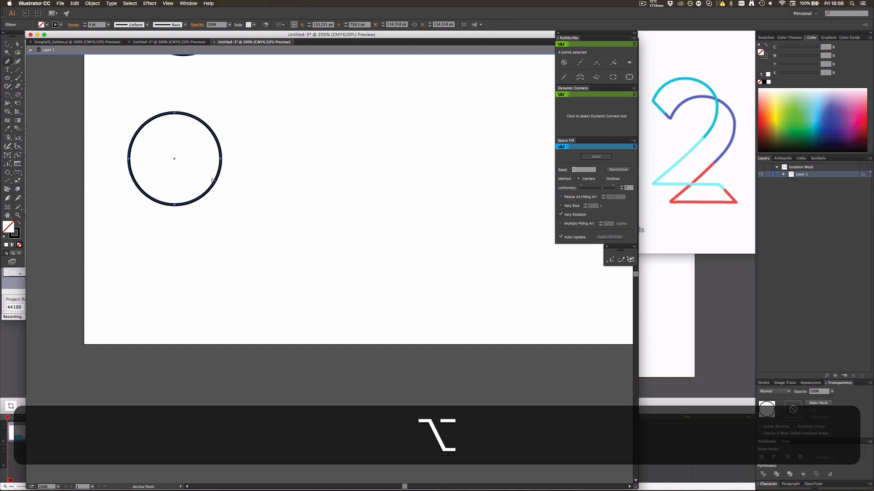
scroll(213, 177, "up", 2)
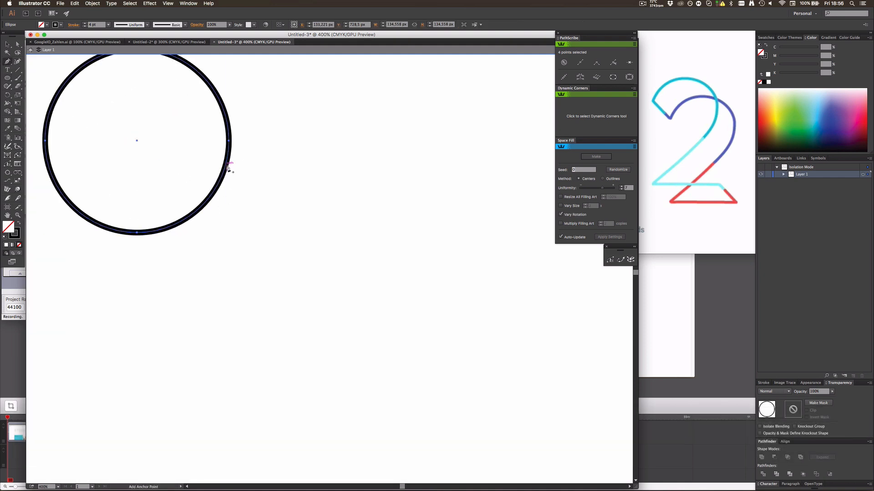
key("v")
left_click(220, 244)
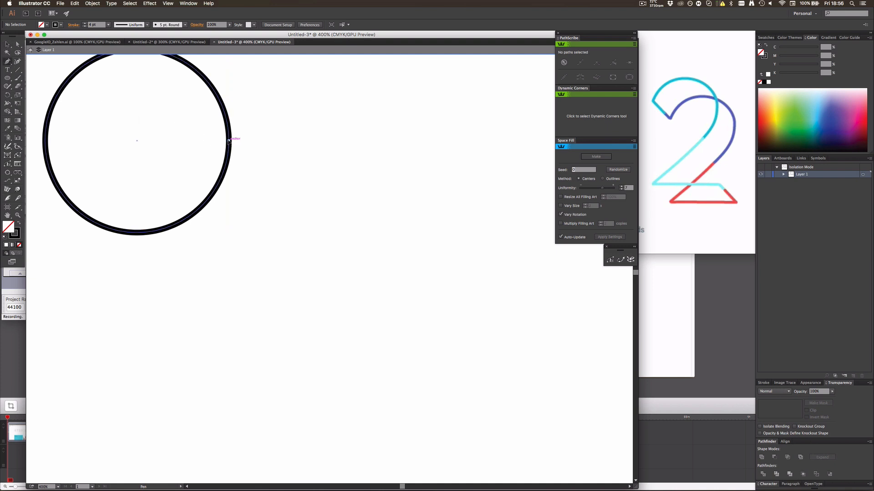
Draw a curved diagonal with the Pen tool from the circle's right anchor, ending in a horizontal base, about 135 px wide and 190 px tall
left_click_drag(229, 141, 226, 187)
left_click_drag(233, 243, 232, 243)
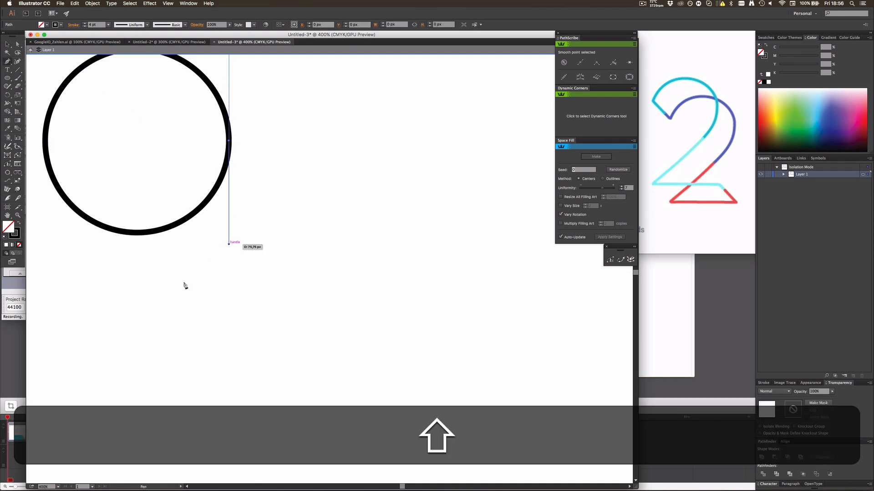
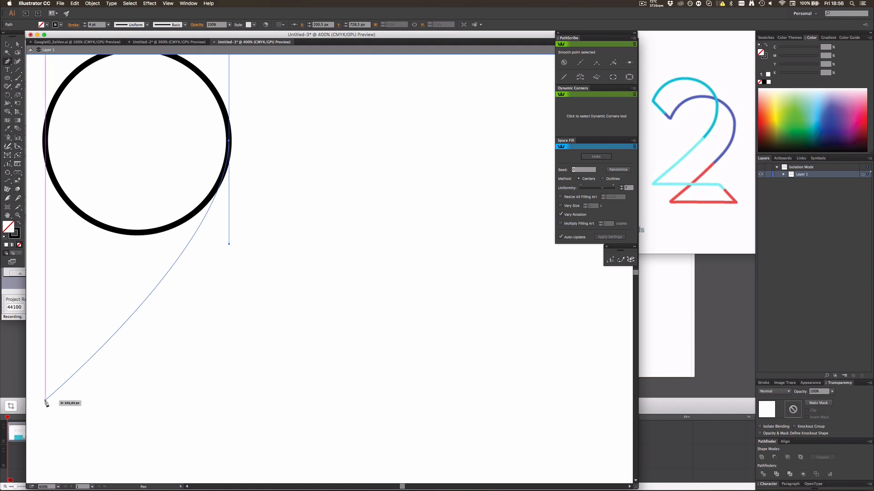
left_click(45, 401)
left_click_drag(105, 410, 177, 409)
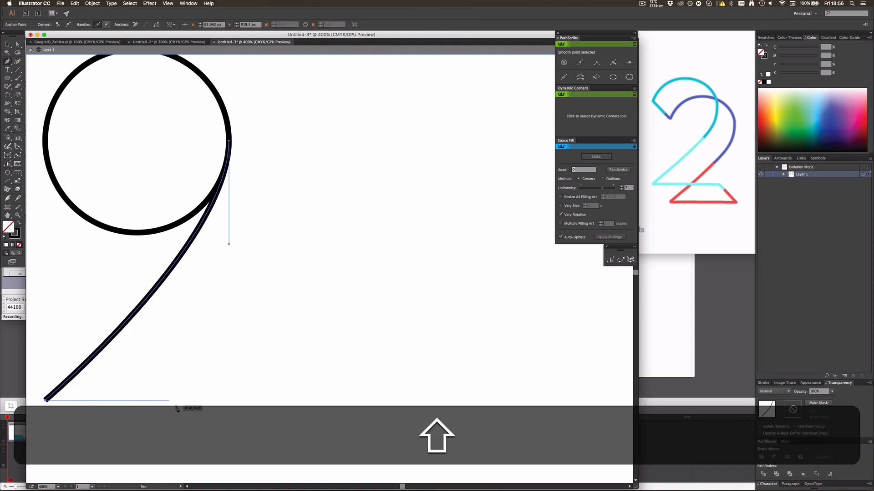
left_click(229, 401)
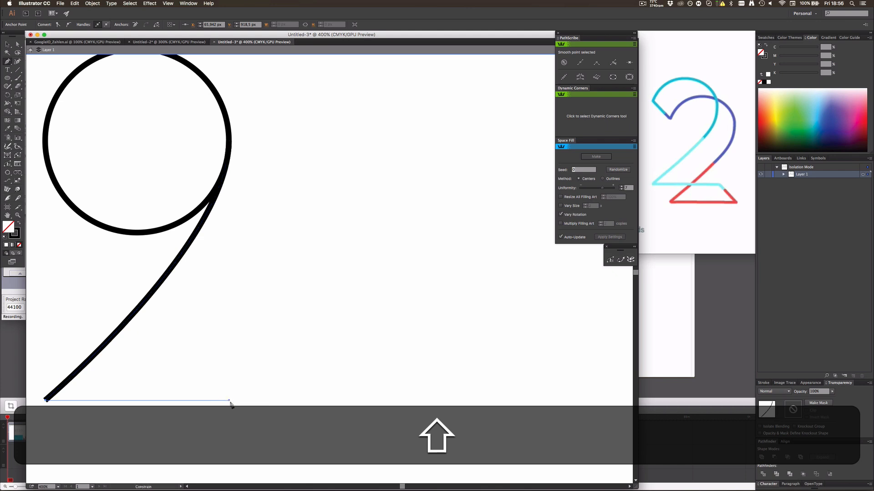
key("v")
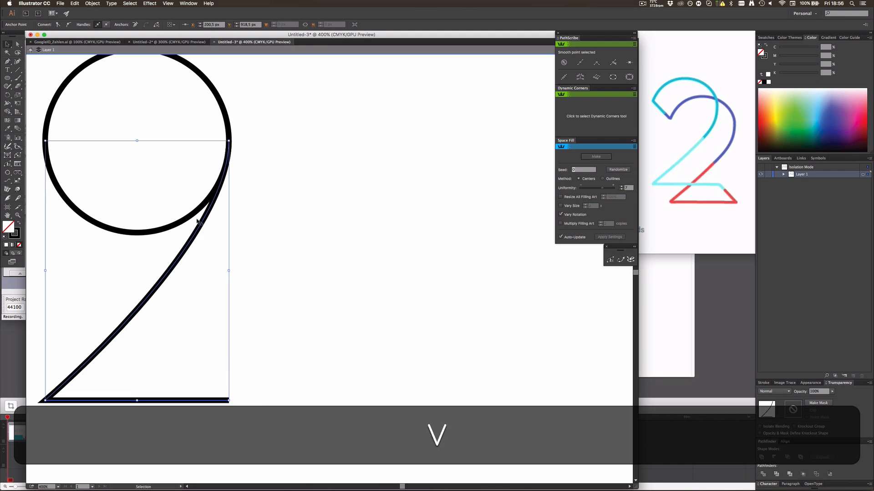
Select the circle and add an anchor point on its left edge, slightly above the leftmost anchor
left_click(229, 126)
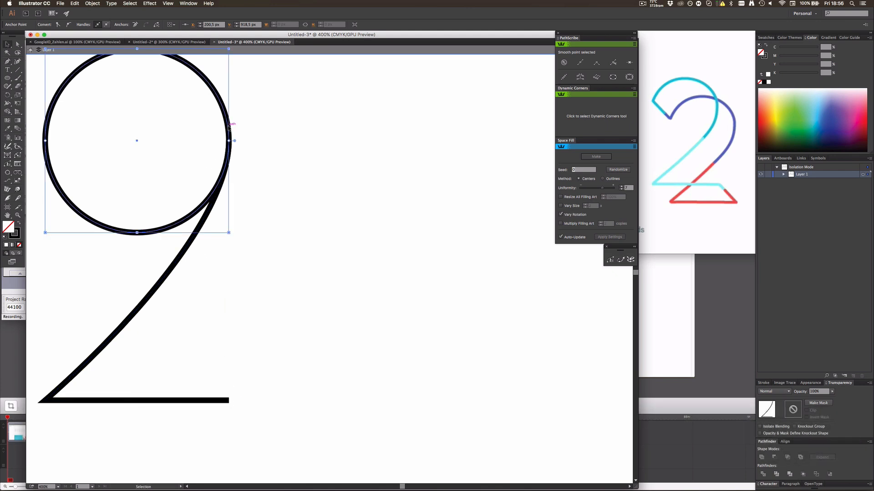
left_click(229, 127)
left_click(7, 62)
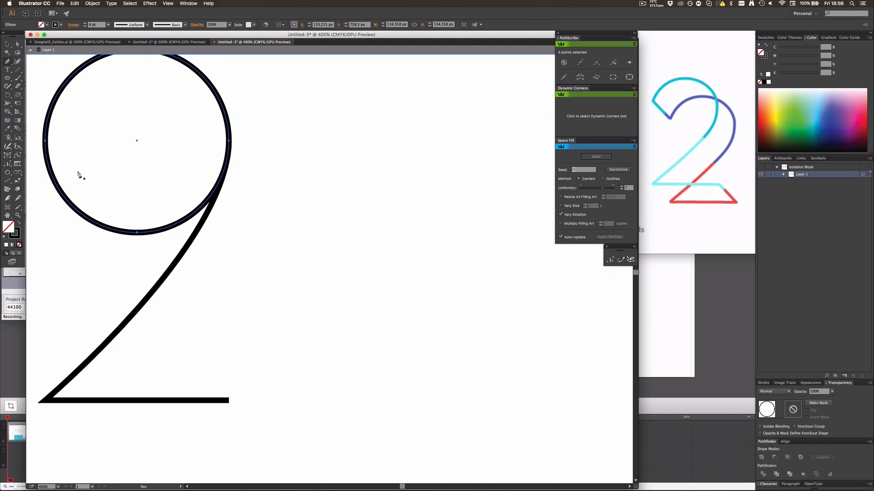
left_click(49, 124)
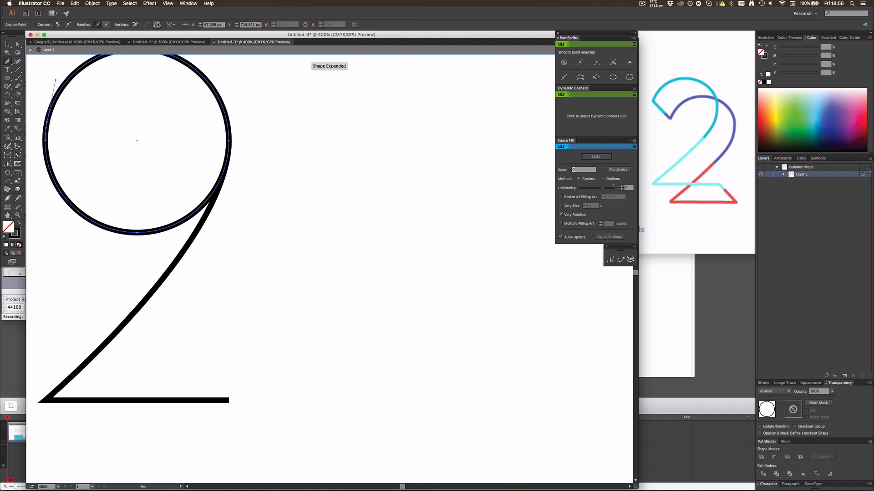
Cut the circle at its right anchor and the added left anchor, and delete the lower part to leave the top arc
key("b")
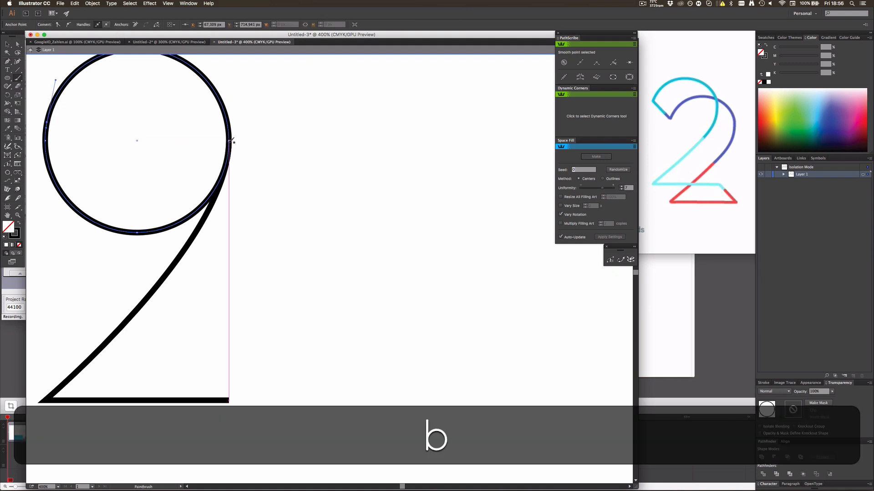
key("a")
left_click(230, 142)
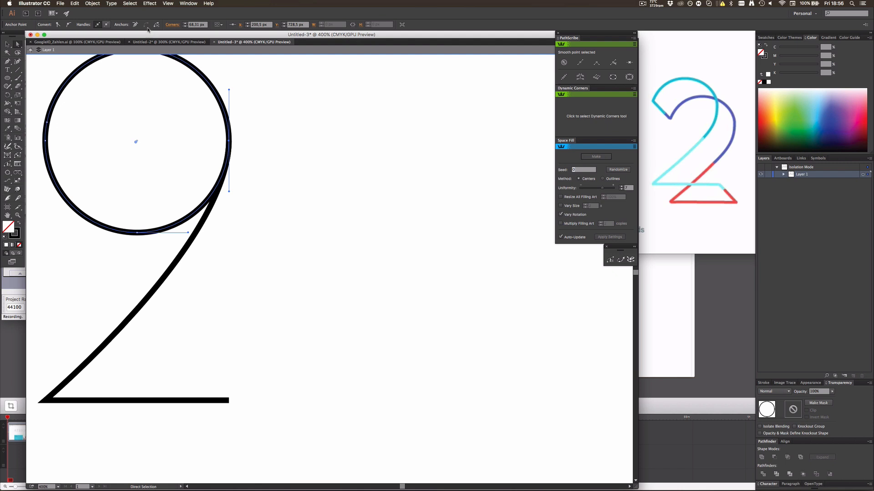
key("a")
left_click(132, 232)
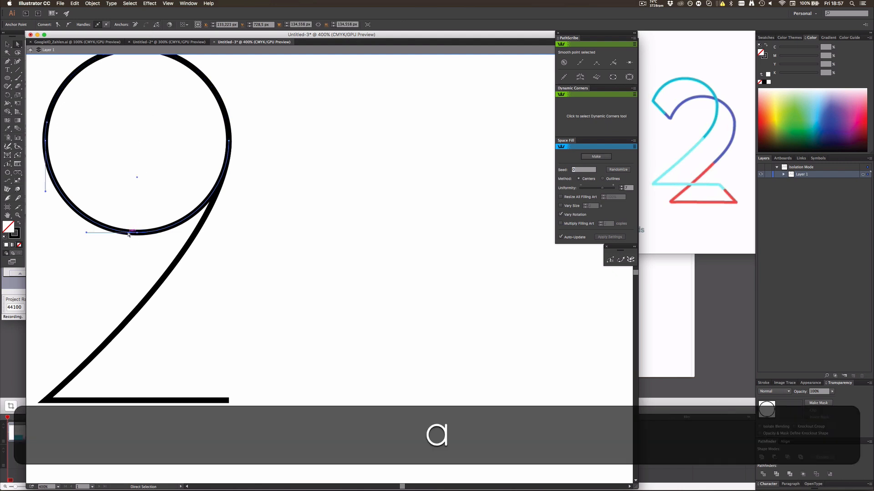
key("BackSpace")
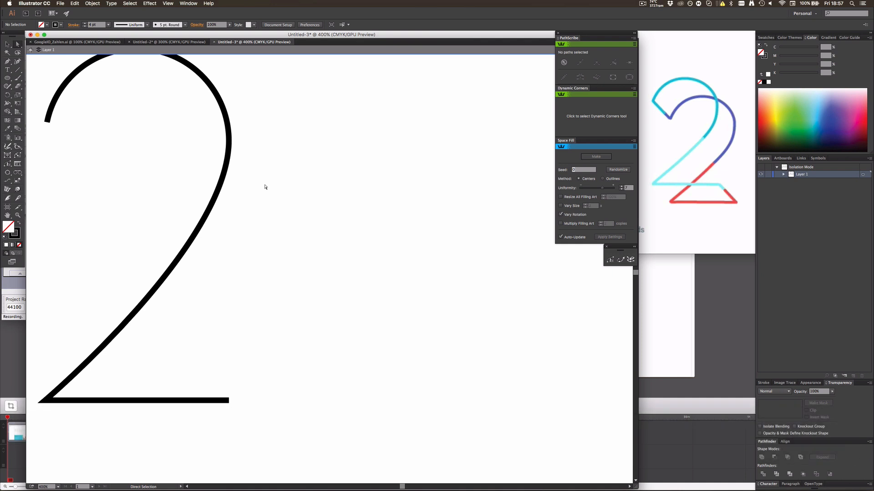
Nudge the arc's right end point slightly upward and join it to the top end of the diagonal with the Pen tool
scroll(262, 188, "down", 2)
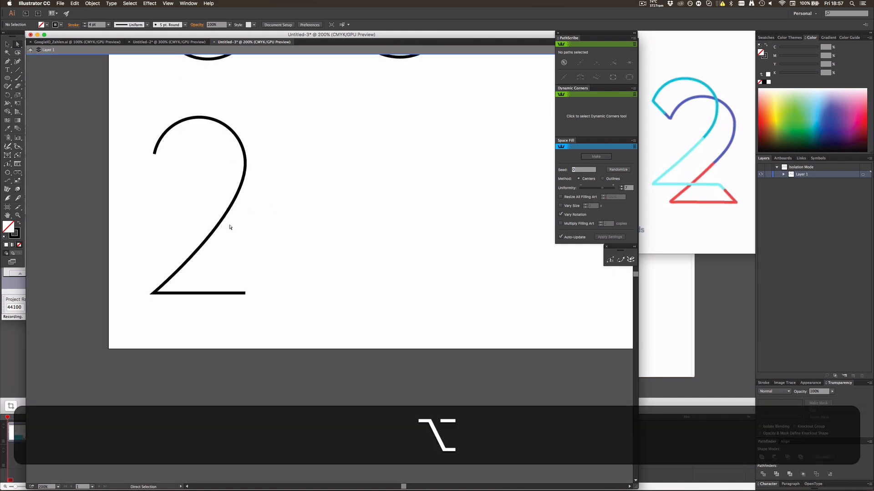
left_click(219, 223, "alt")
key("a")
key("v")
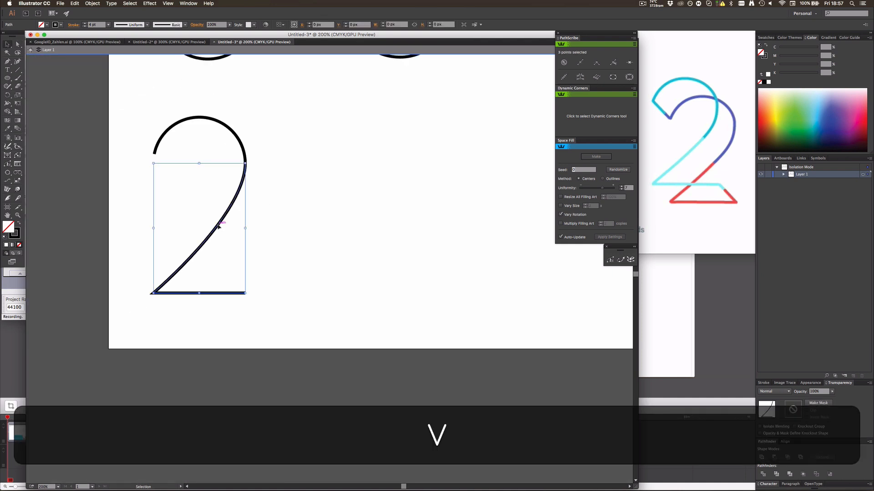
key("alt")
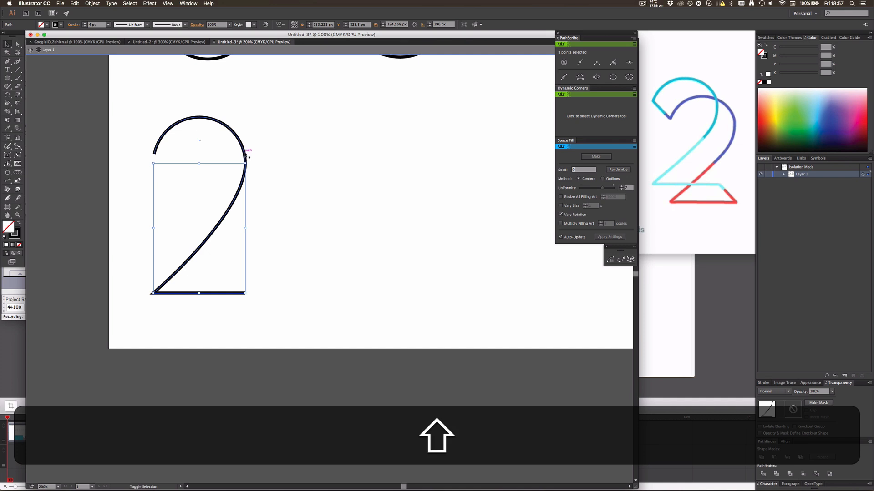
scroll(246, 158, "up", 6)
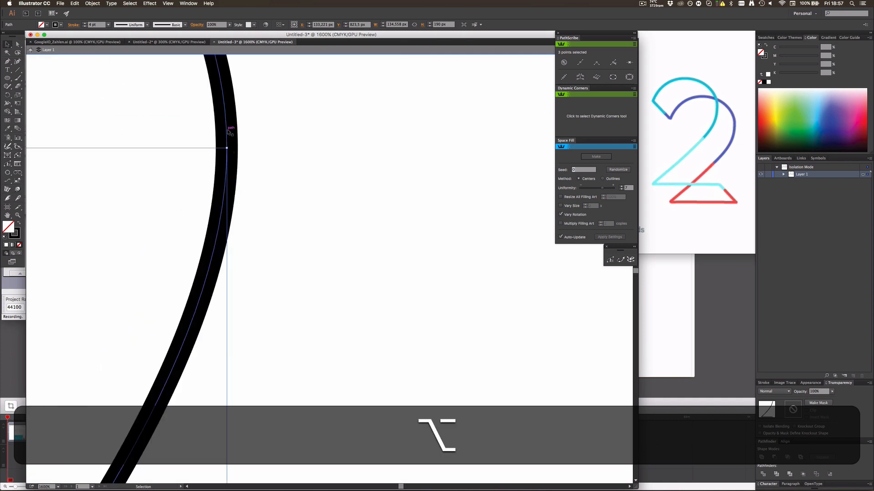
key("v")
key("a")
left_click(227, 148)
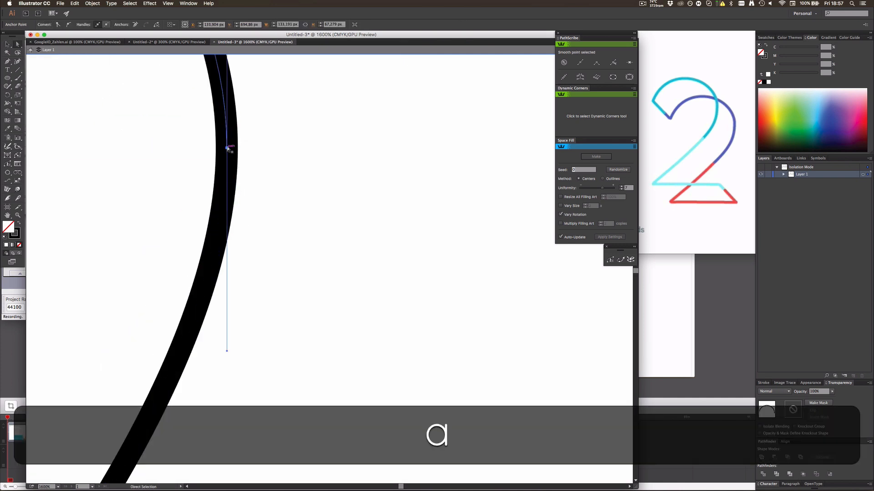
left_click_drag(227, 148, 228, 142)
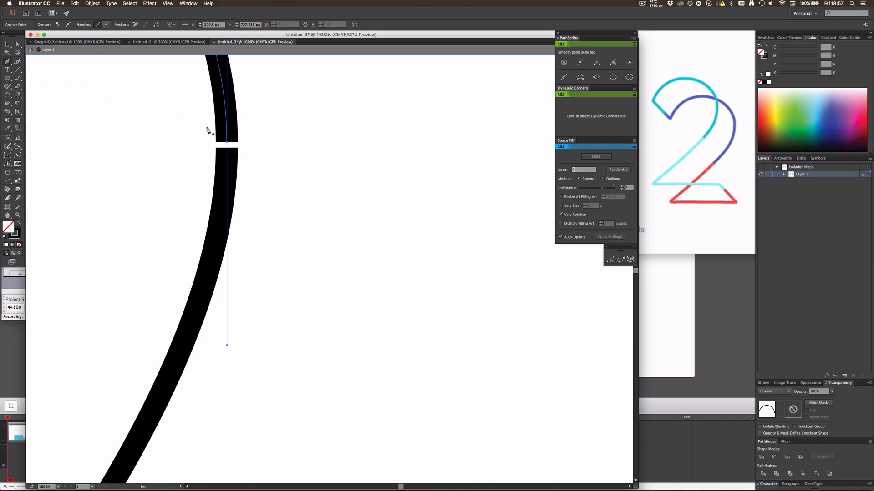
left_click_drag(228, 143, 227, 147)
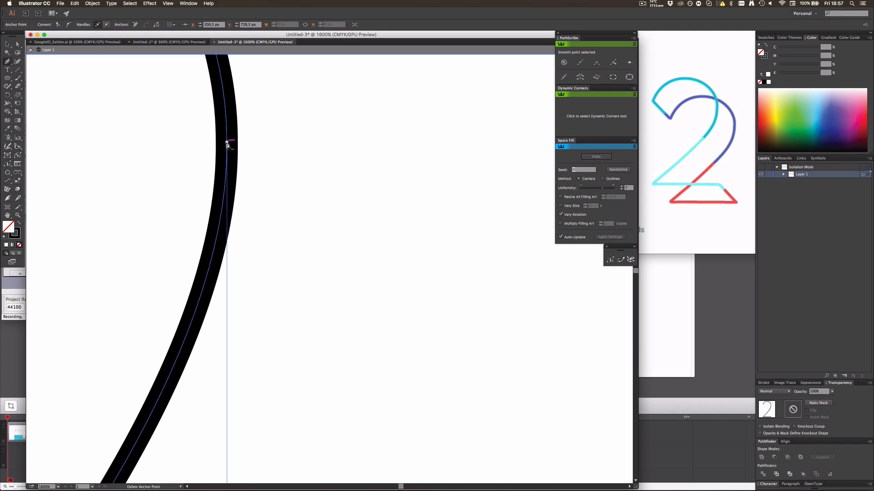
Move the arc's anchor at the joint straight down 1.06 px onto the diagonal's top anchor, and deselect the path
key("v")
key("v")
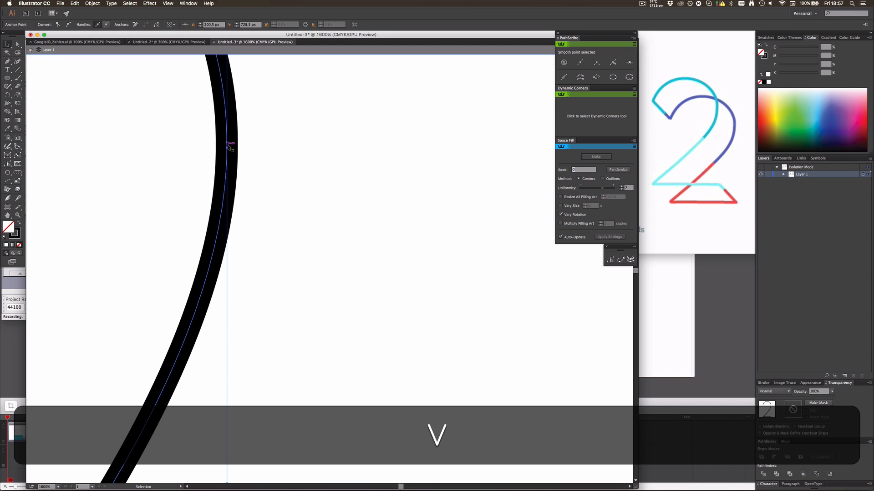
key("a")
key("v")
key("a")
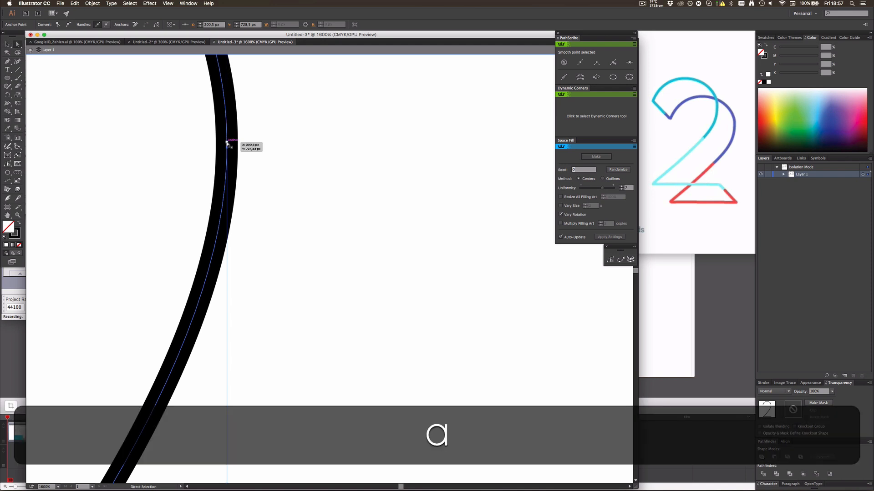
left_click(227, 143)
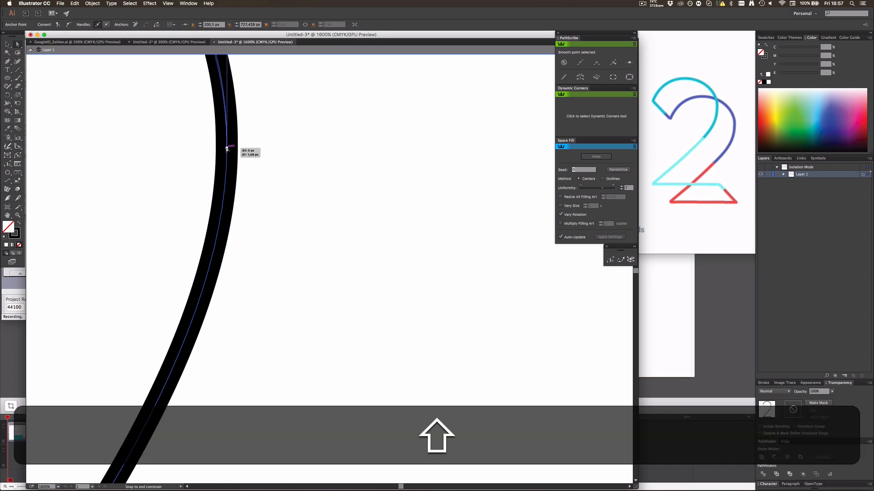
left_click_drag(227, 148, 227, 149)
left_click(261, 158)
scroll(223, 159, "down", 6)
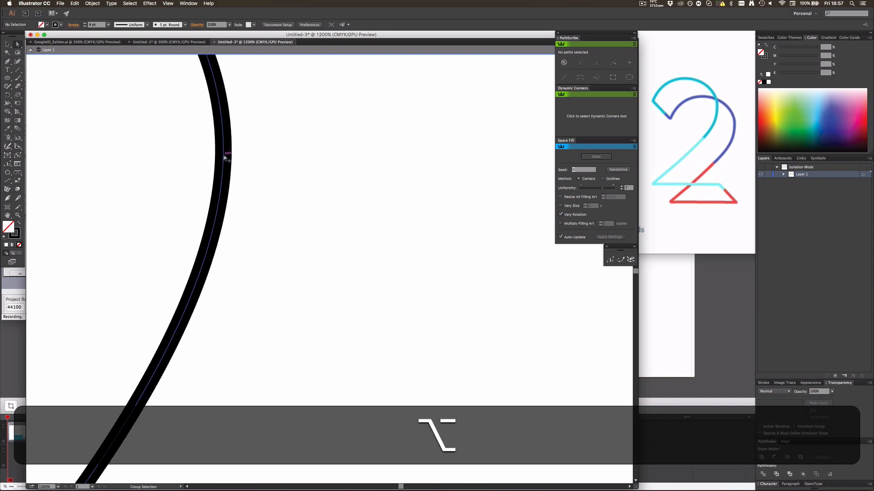
scroll(189, 212, "up", 2)
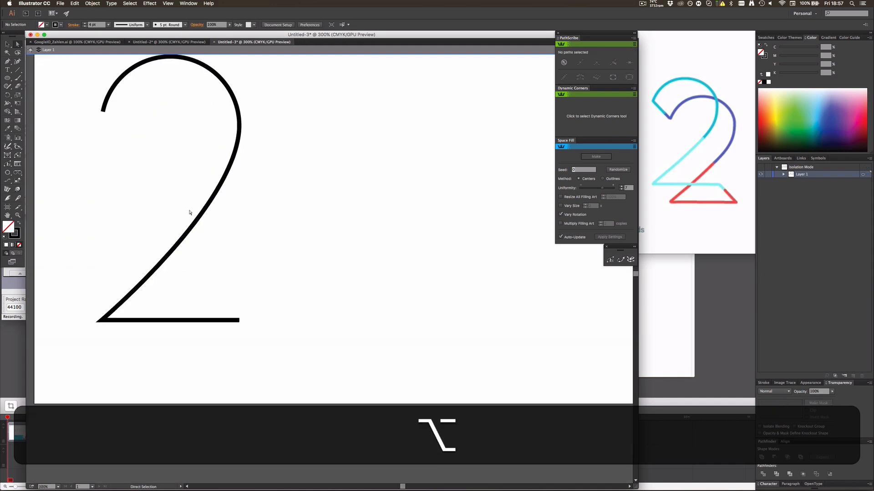
Try a strongly shortened lower handle on the 2's rightmost anchor to straighten the diagonal, and undo it
left_click(191, 228)
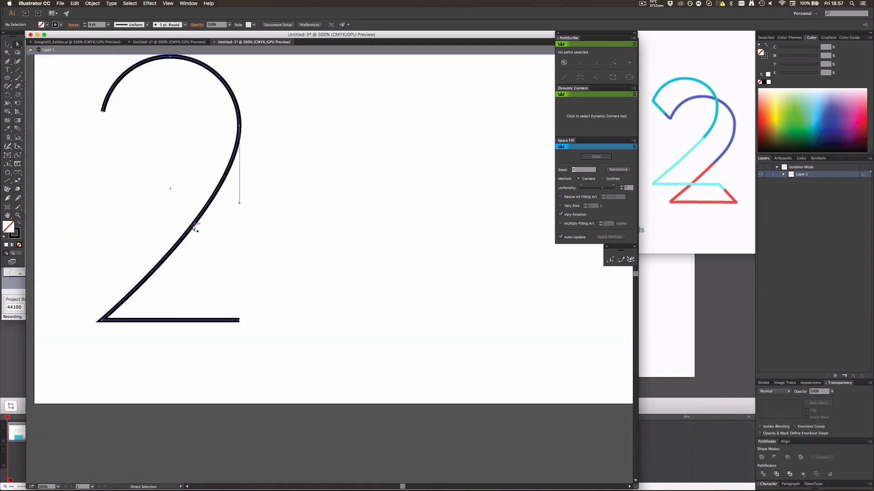
left_click_drag(240, 205, 243, 173)
left_click(248, 198)
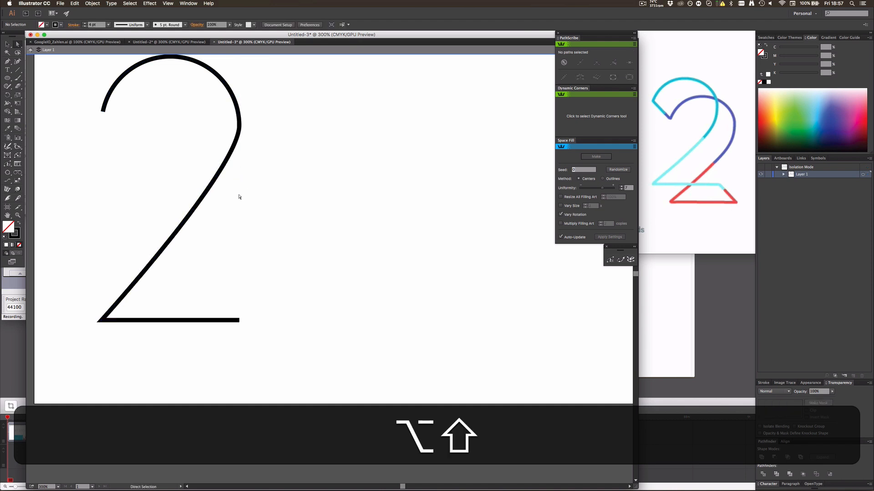
key("super+z")
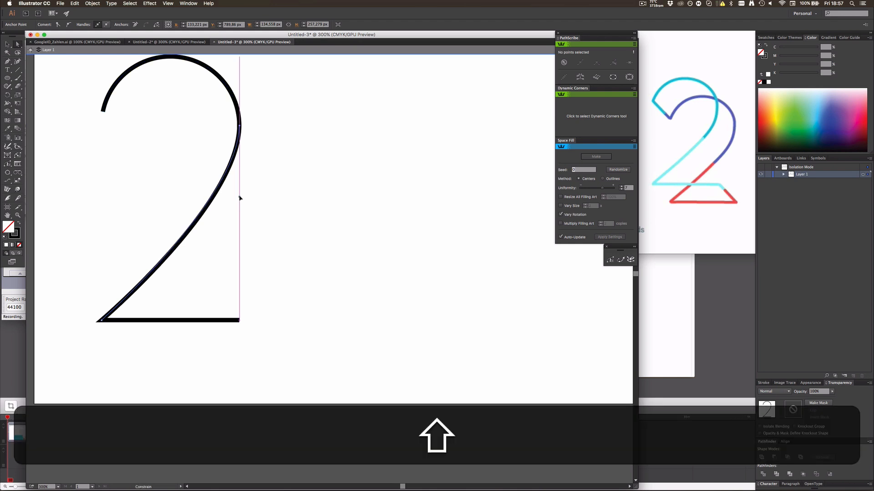
Shorten the rightmost anchor's lower handle slightly, keeping it vertical, and duplicate the 2 about 24 px to the right and 24 px down
left_click(241, 190, "shift")
key("a")
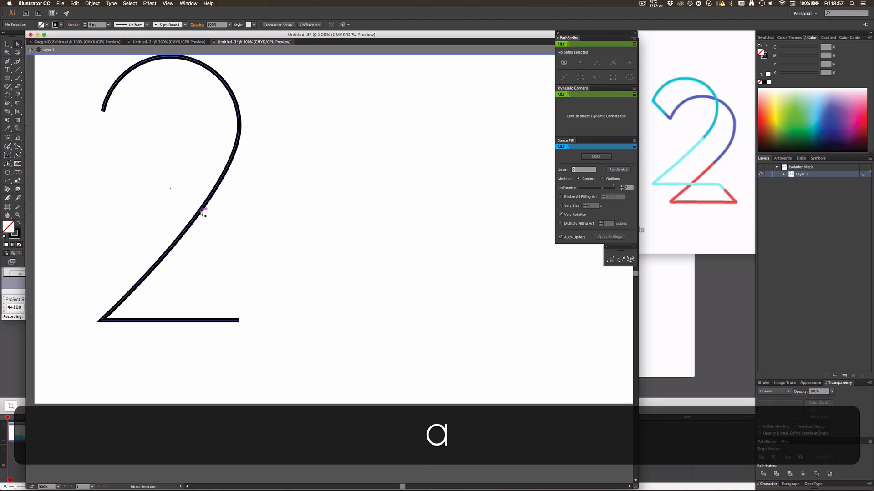
key("v")
left_click(202, 210)
left_click_drag(202, 210, 221, 244)
scroll(220, 244, "down", 1)
scroll(220, 244, "down", 2)
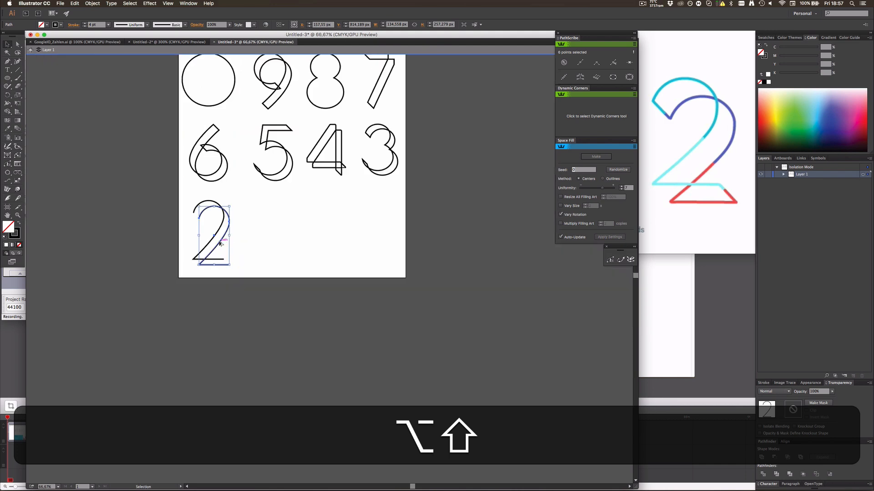
scroll(220, 244, "up", 3)
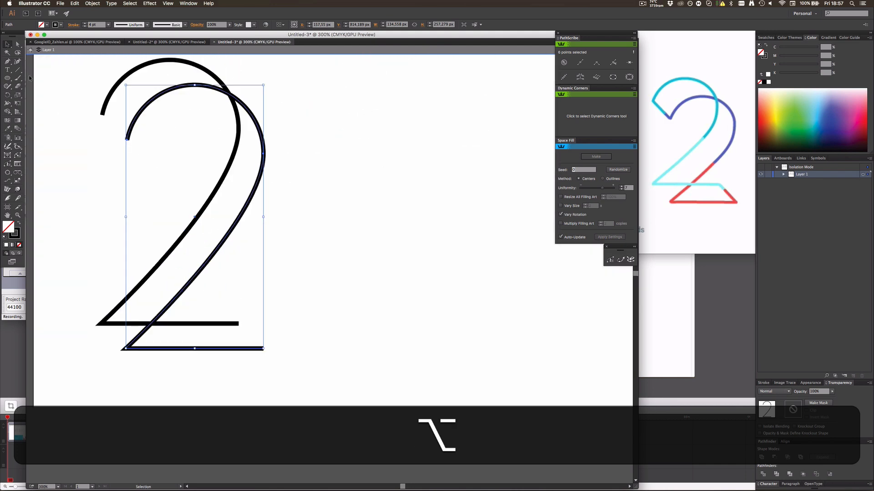
Connect the two copies of the 2 with straight Pen segments at their base ends and at their upper-left arc ends
left_click(7, 61)
left_click(238, 323)
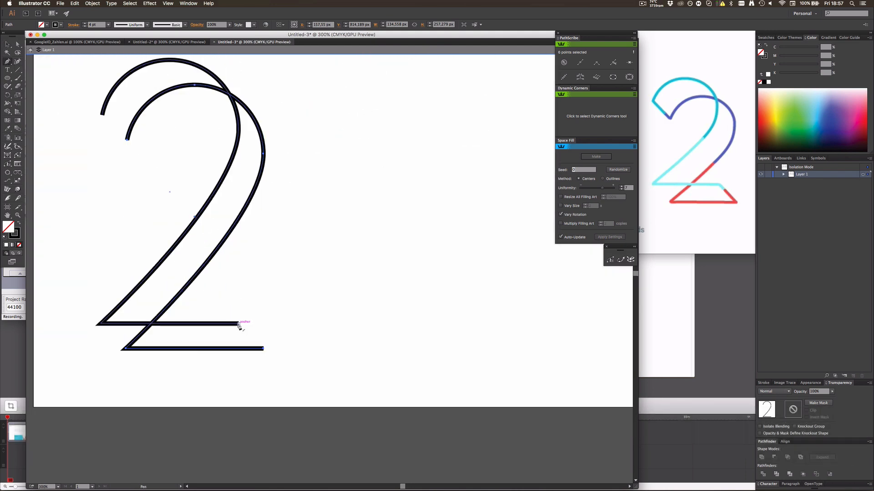
left_click(263, 349)
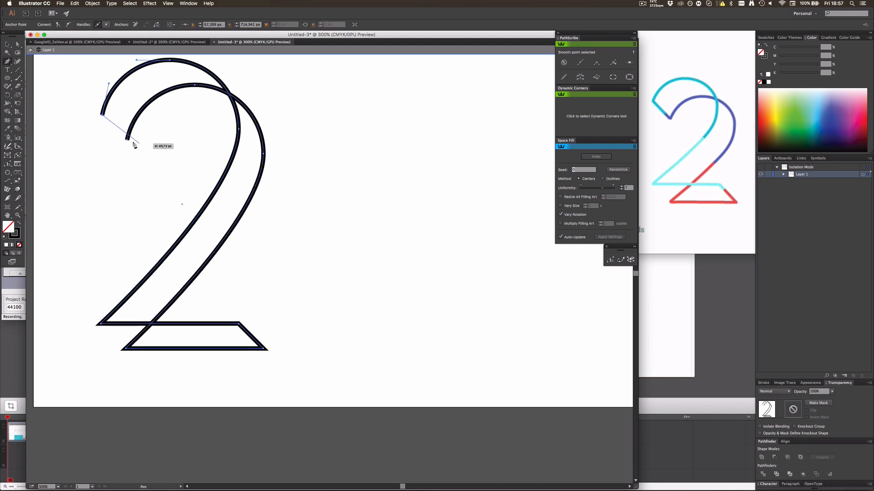
left_click_drag(134, 144, 127, 137)
key("v")
left_click(312, 191)
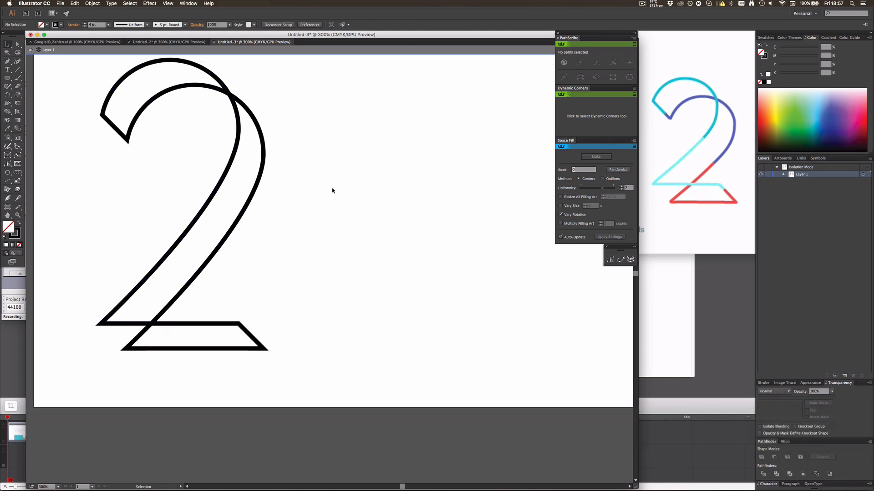
scroll(158, 143, "down", 2)
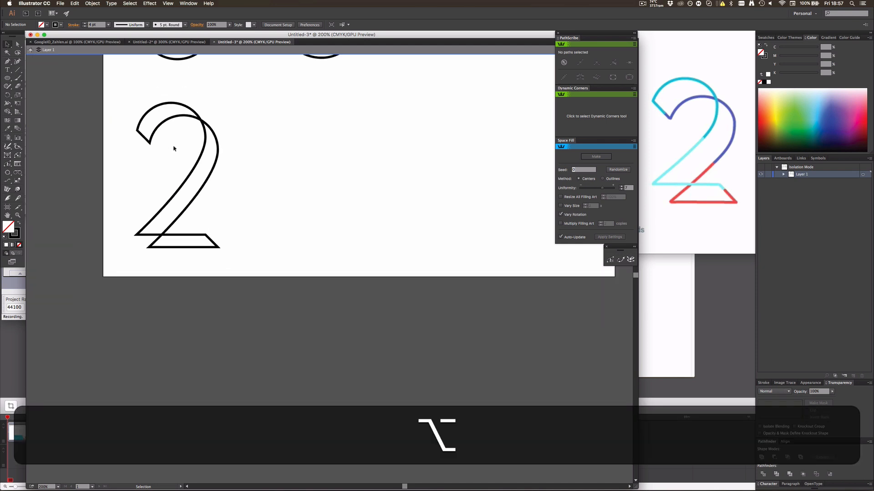
scroll(190, 143, "up", 5)
scroll(190, 141, "down", 1)
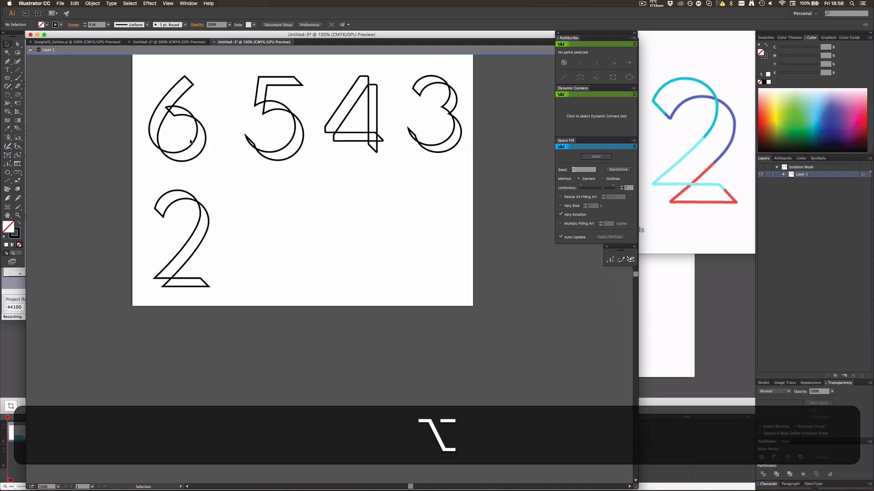
scroll(202, 192, "up", 3)
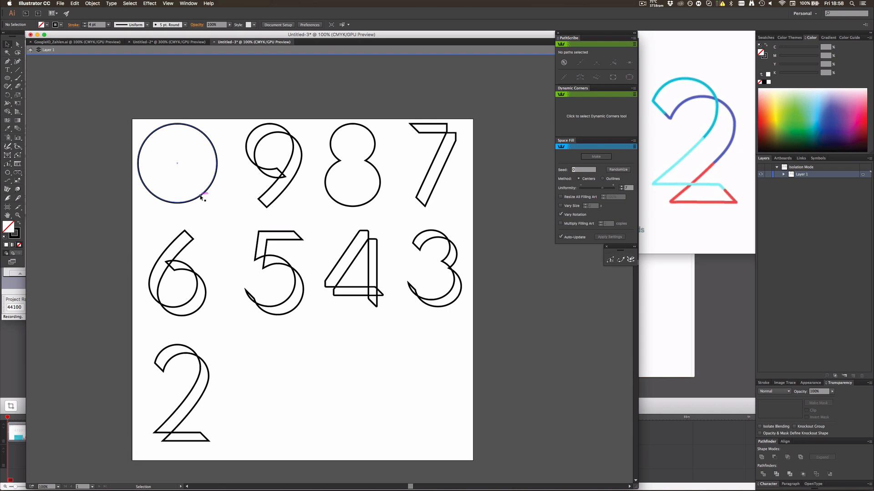
left_click_drag(201, 197, 301, 418)
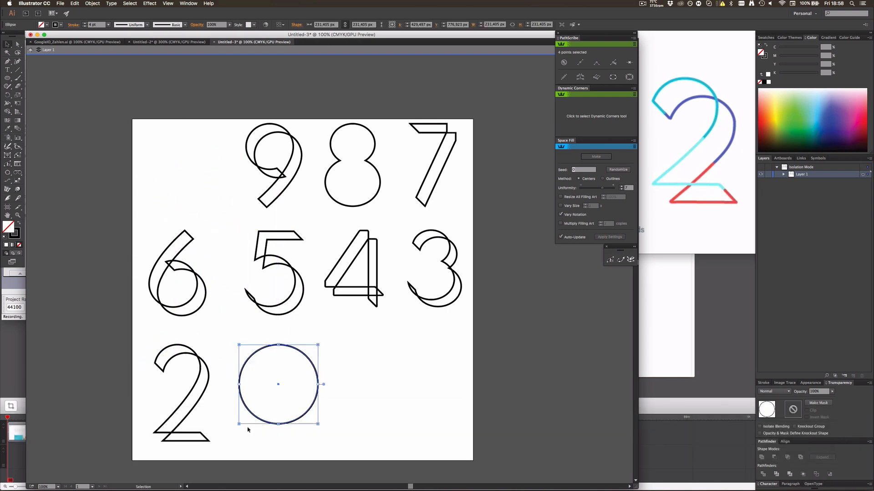
left_click(248, 430)
key("super+z")
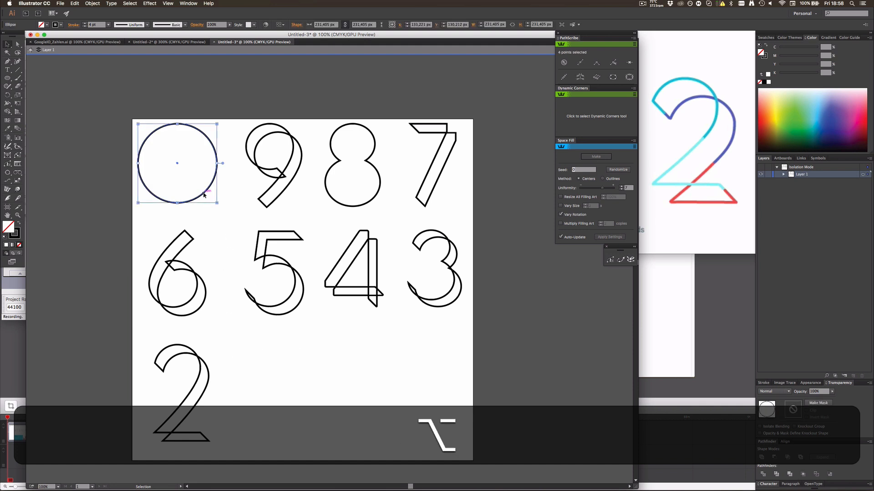
Duplicate the 0's circle into the free space beside the 2 as a height guide
left_click_drag(203, 195, 300, 424)
scroll(258, 313, "down", 10)
scroll(261, 313, "up", 10)
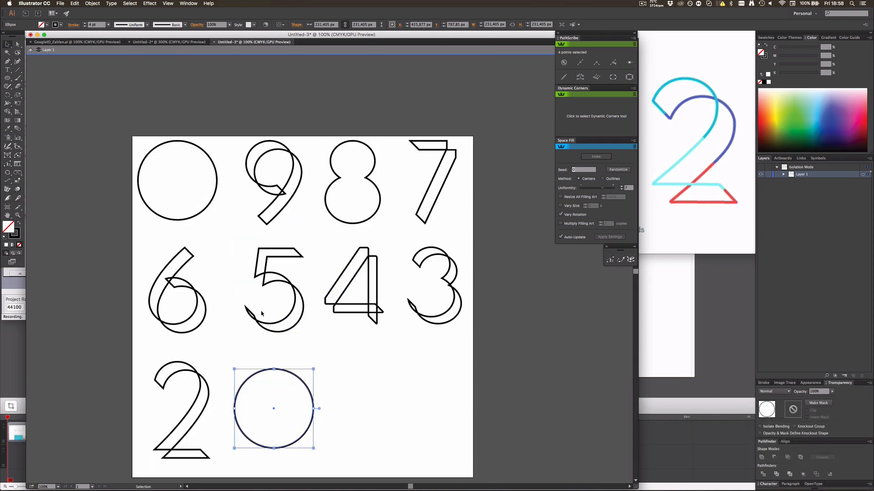
scroll(249, 342, "down", 5)
scroll(193, 359, "up", 3)
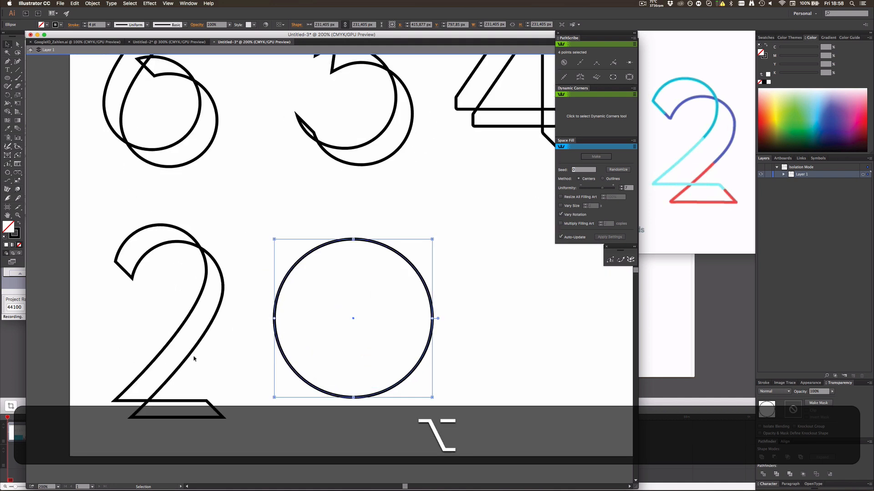
Scale the 2 down proportionally until its top and bottom match the circle copy beside it, and delete that circle
left_click_drag(90, 210, 236, 427)
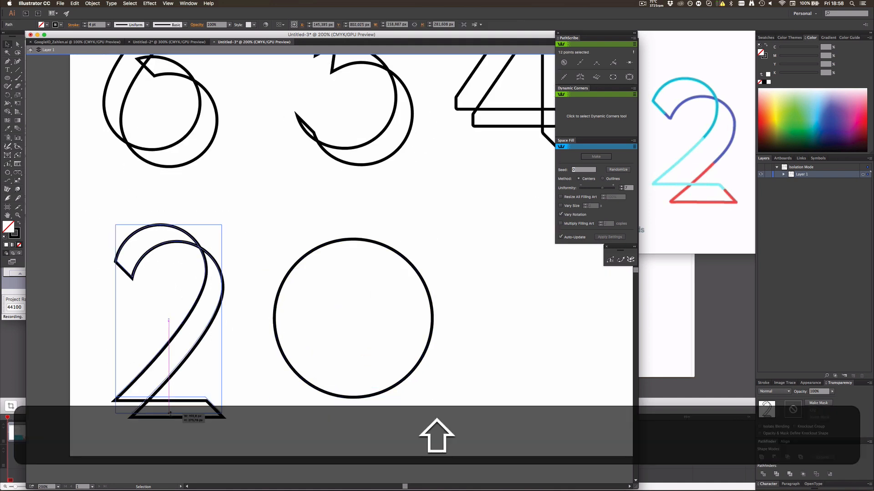
left_click_drag(169, 418, 175, 398)
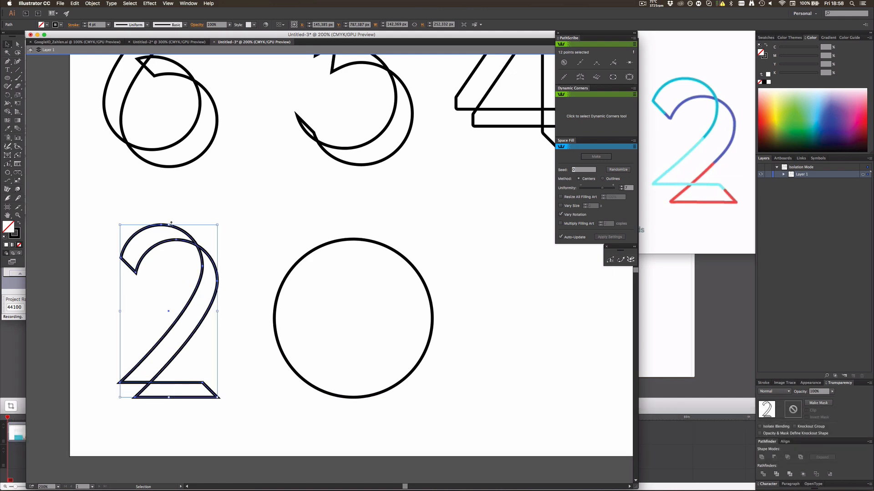
left_click_drag(170, 223, 175, 240)
left_click(288, 246)
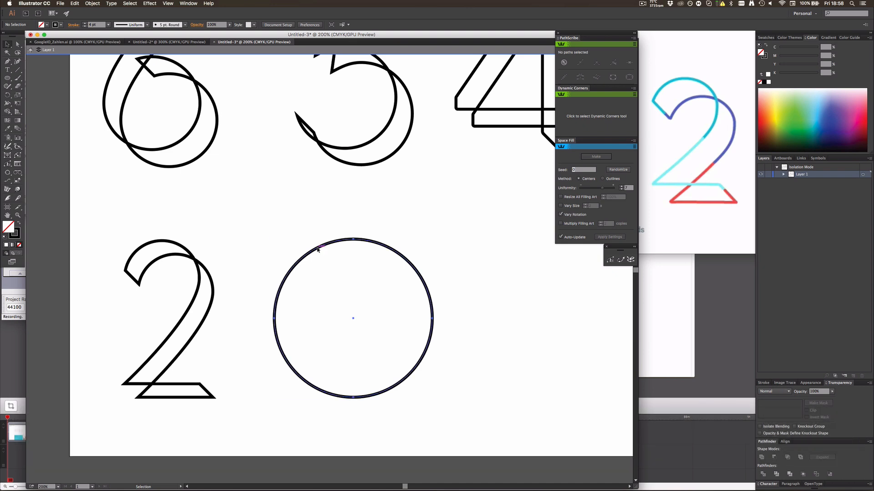
left_click(314, 248)
key("BackSpace")
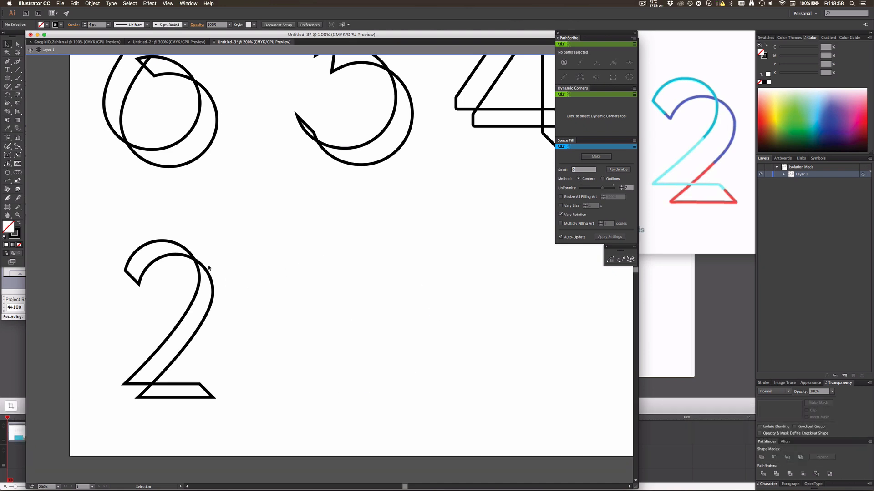
Move the 2 slightly to the left so it is centred below the 0 and the 6, and deselect it
double_click(213, 274)
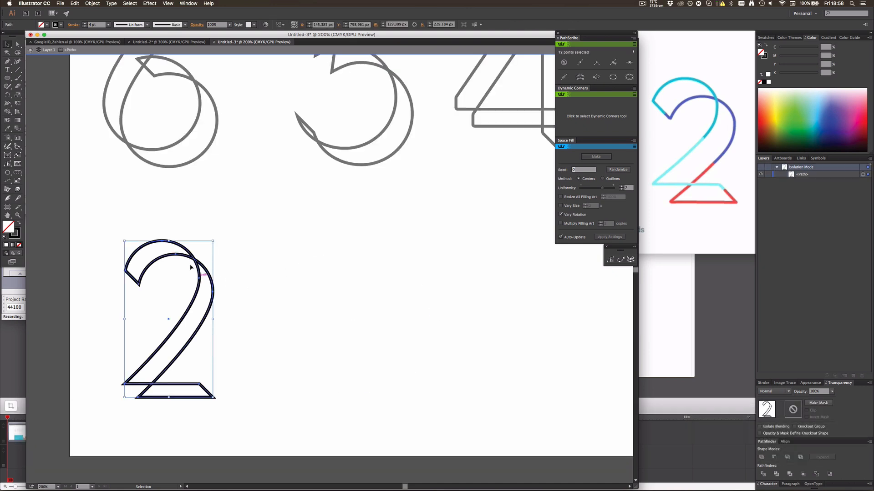
left_click(32, 49)
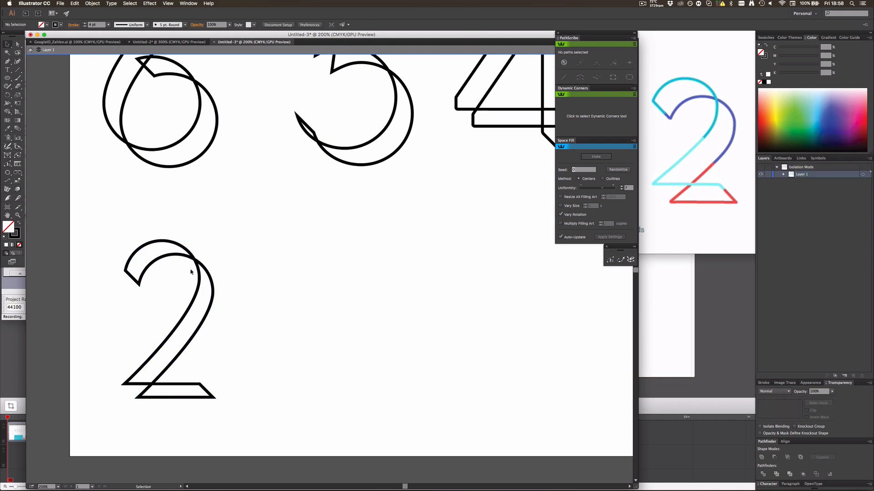
mouse_move(209, 276)
left_mouse_down()
mouse_move(199, 275)
mouse_move(214, 275)
left_mouse_up()
left_click(246, 271)
Draw a narrow upright rectangle beside the 2, equal to it in height, as the numeral 1, and deselect it
scroll(273, 272, "down", 3, "alt")
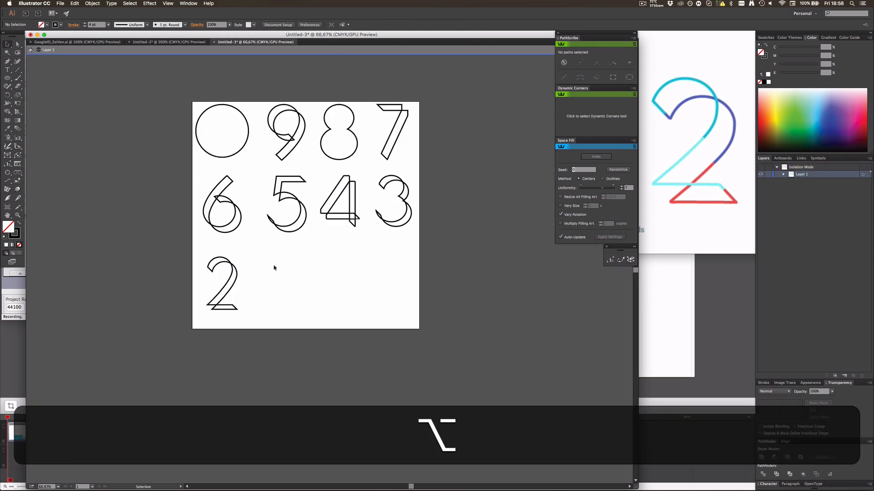
scroll(296, 285, "up", 2, "alt")
left_click_drag(7, 78, 32, 77)
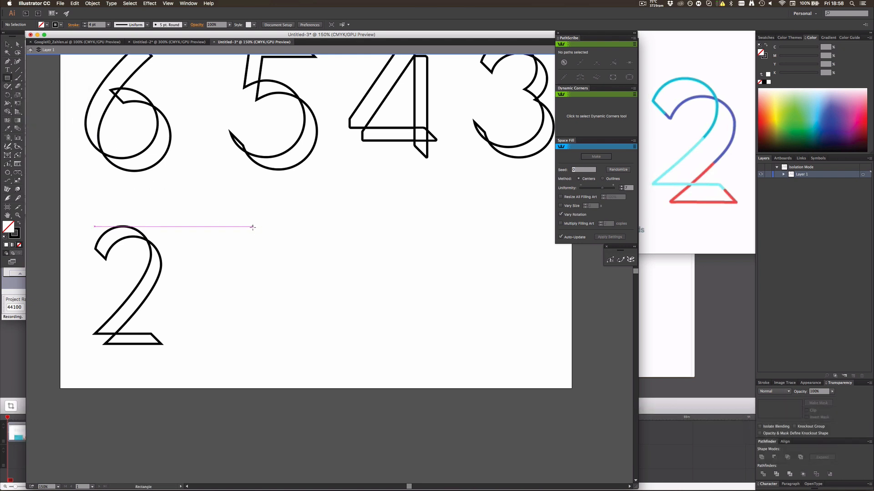
mouse_move(252, 228)
left_mouse_down()
mouse_move(279, 318)
mouse_move(270, 344)
mouse_move(283, 347)
left_mouse_up()
key("v")
left_click(310, 346)
scroll(290, 281, "up", 2)
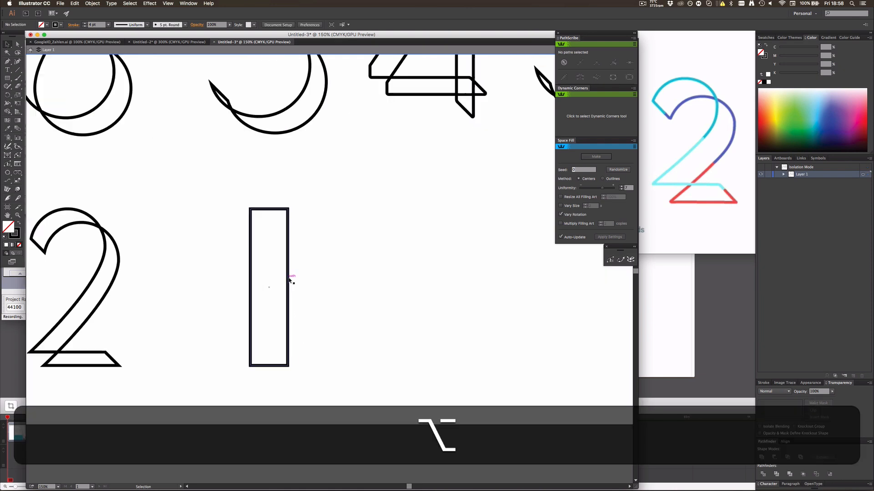
scroll(290, 281, "down", 4)
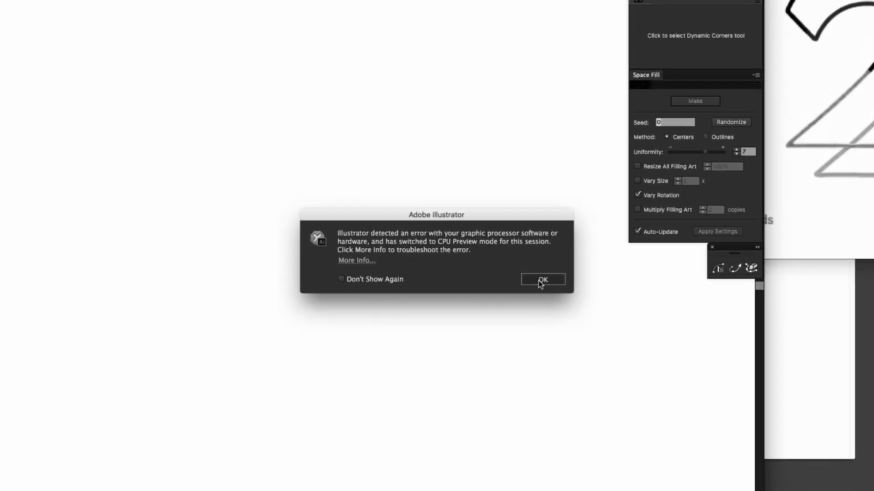
Dismiss the graphics processor error and the memory warning, and return to the artboard with the numerals
left_click(533, 279)
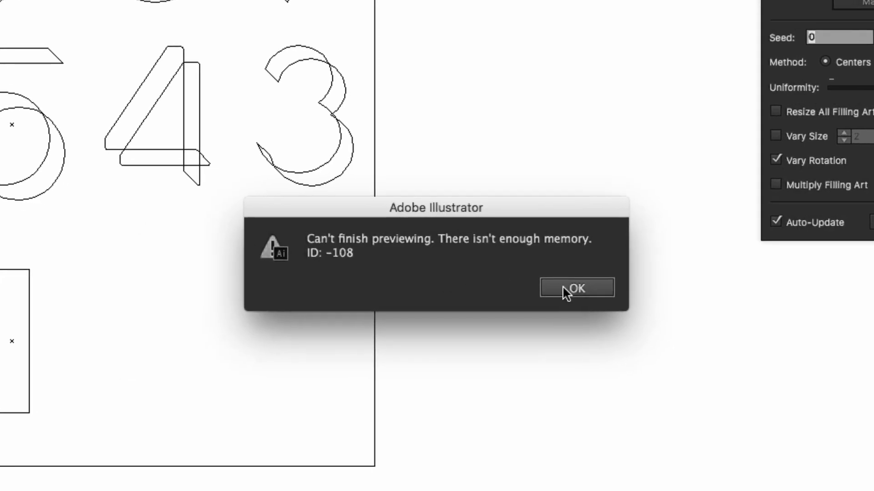
left_click(577, 288)
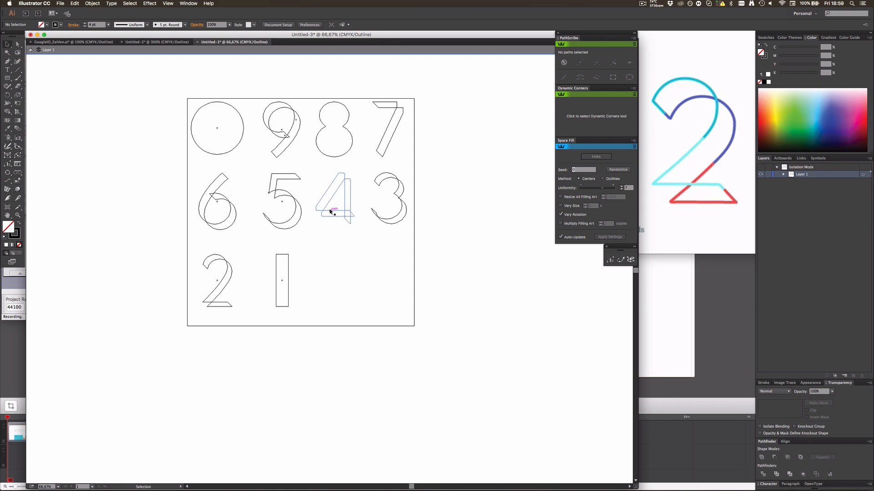
scroll(330, 211, "up", 10)
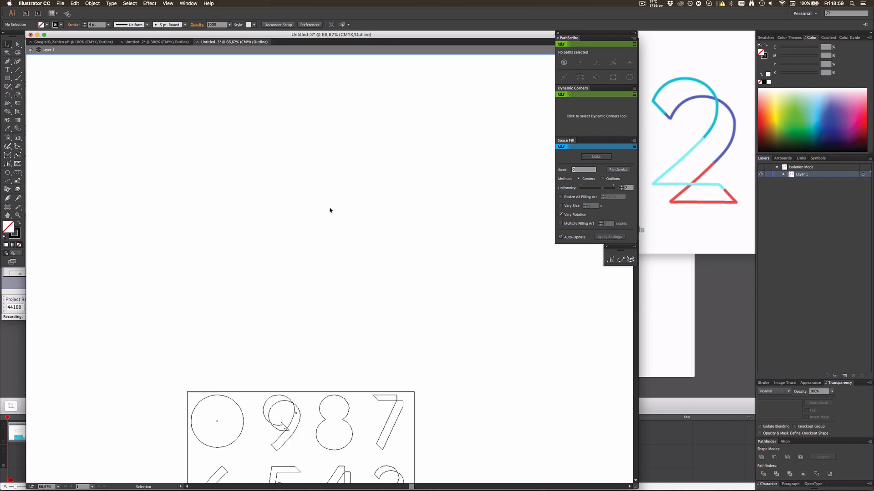
scroll(329, 210, "down", 8)
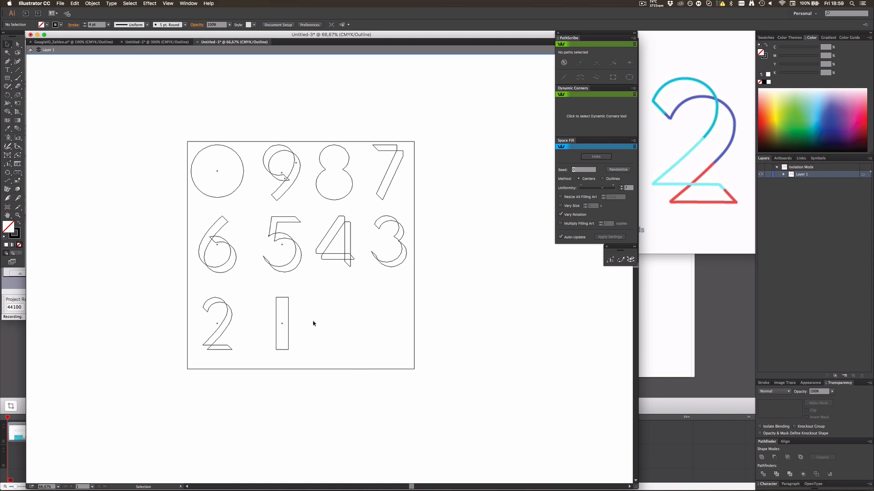
Select all the numerals, show the alignment options, and try to align the numerals by their horizontal centres
key("super+a")
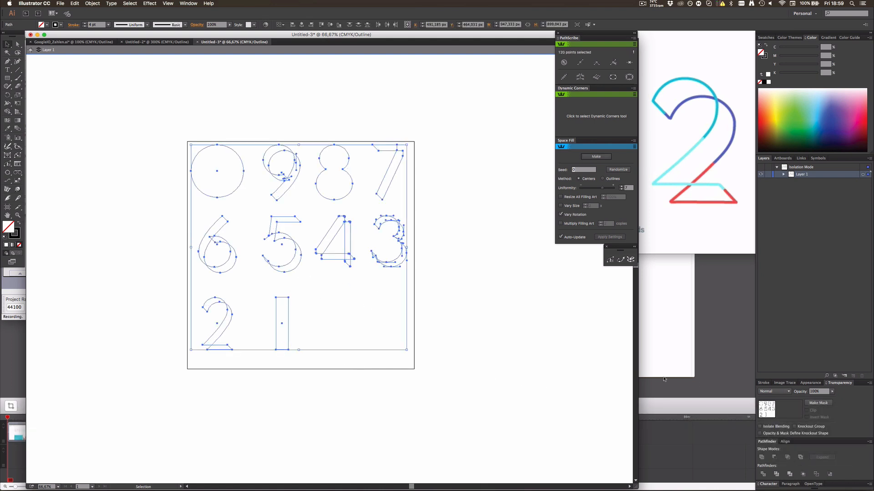
left_click(785, 443)
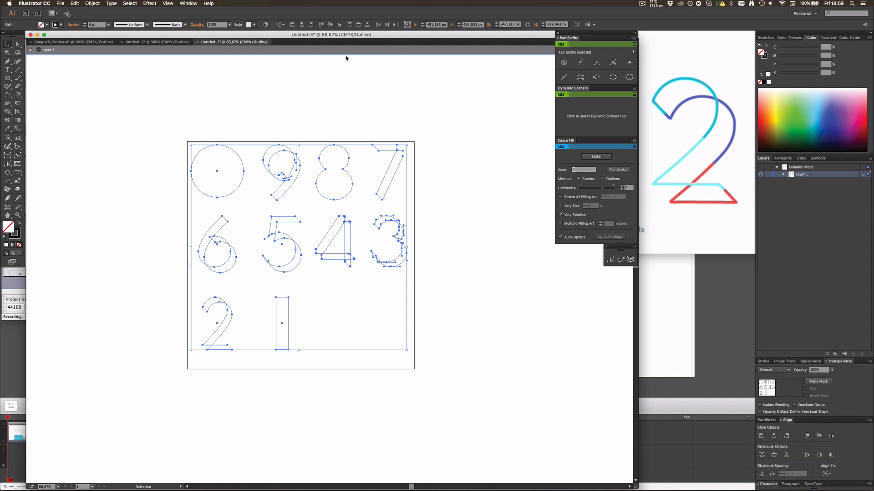
left_click(183, 3)
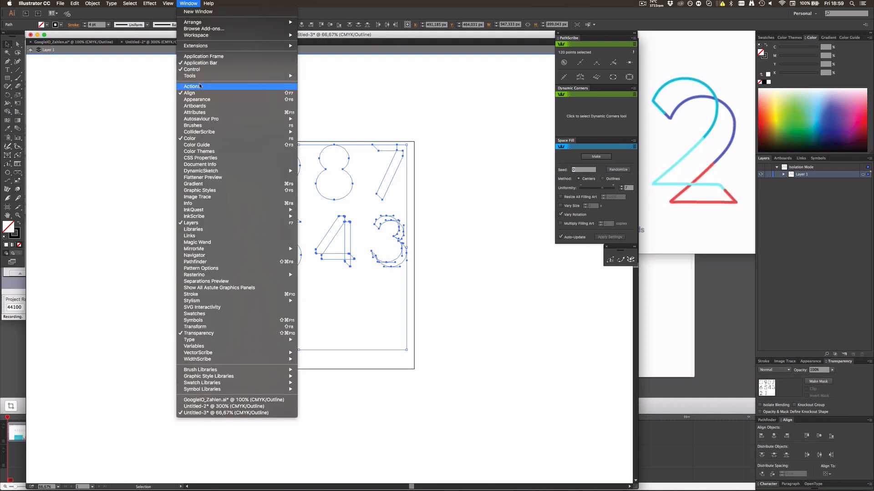
left_click(186, 4)
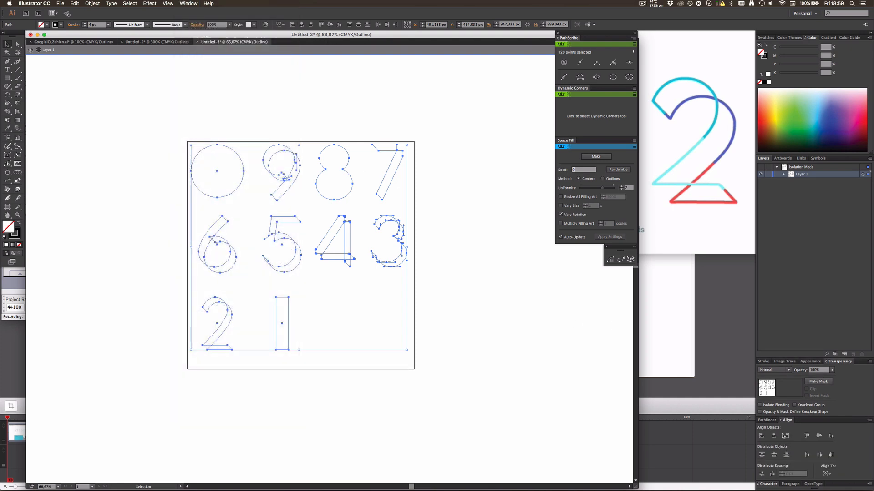
left_click(774, 435)
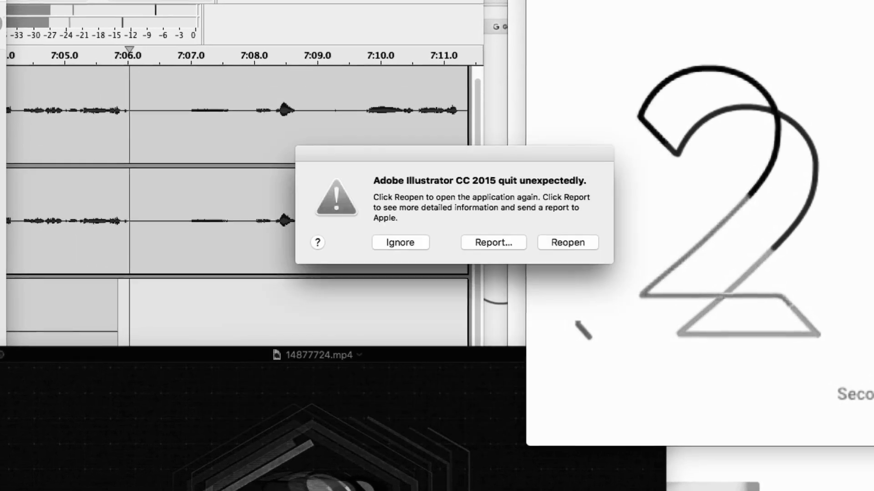
Reopen Illustrator after the crash, load the recovered documents, and inspect the recovered numerals in Untitled-3
left_click(569, 240)
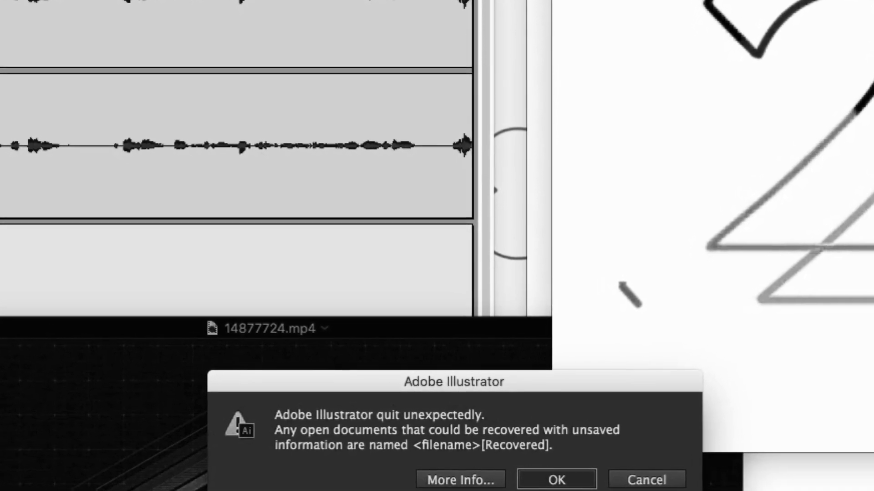
left_click(556, 479)
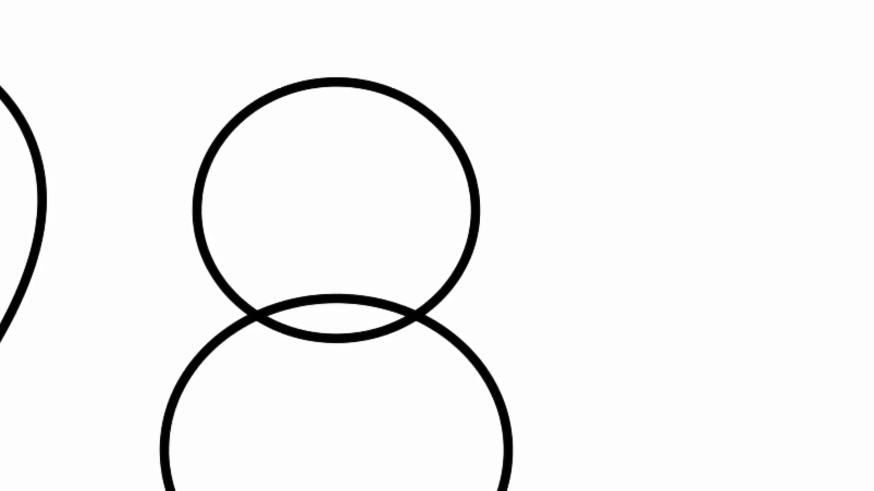
scroll(386, 281, "down", 2)
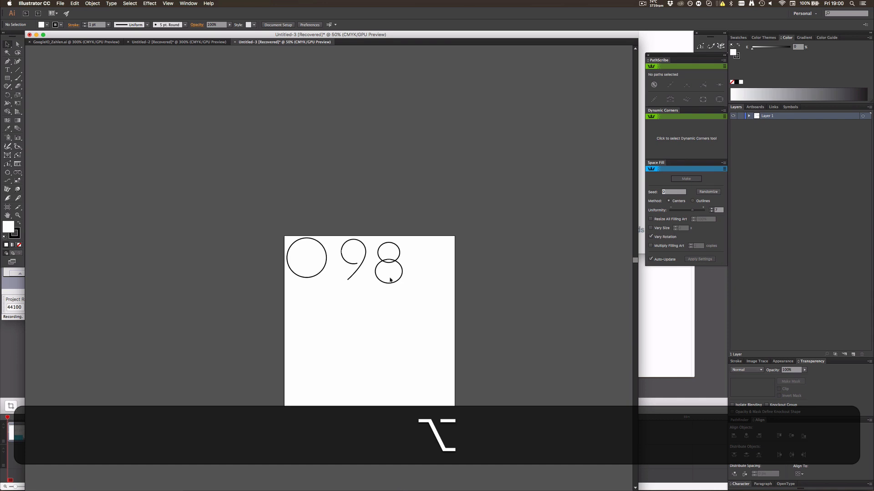
scroll(390, 280, "up", 2)
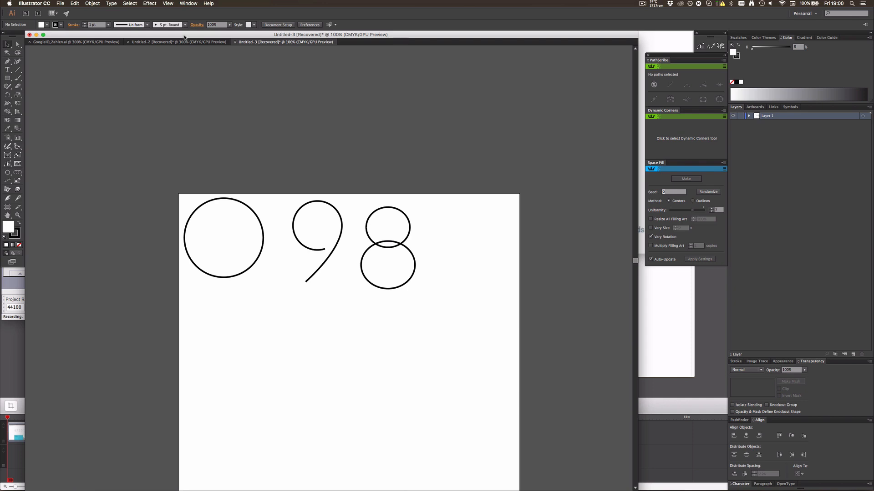
Switch to the GoogleIO_Zahlen.ai document and bring its complete set of numerals 0 to 9 into view
left_click(81, 42)
scroll(299, 167, "down", 5)
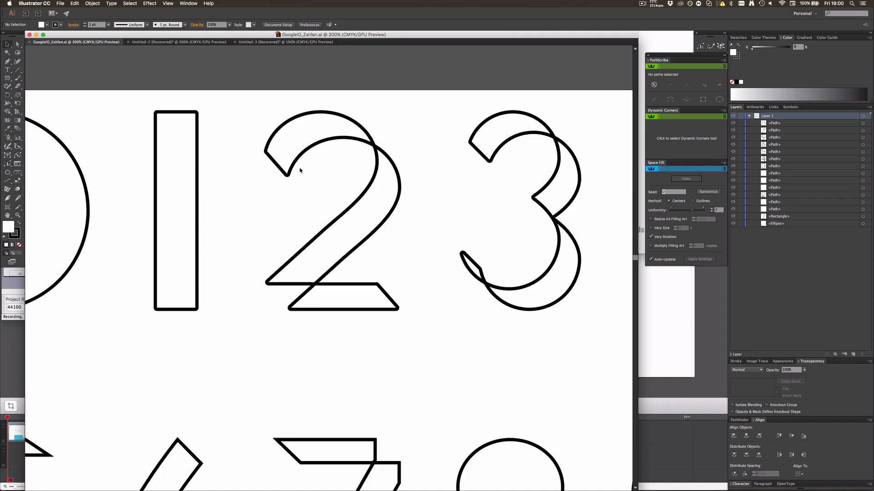
scroll(299, 170, "down", 5)
scroll(296, 207, "up", 2)
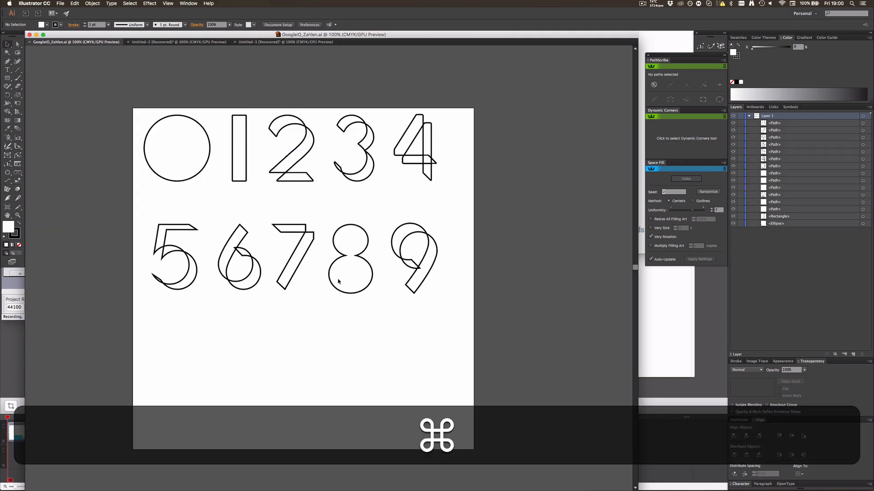
key("super+a")
left_click(382, 308)
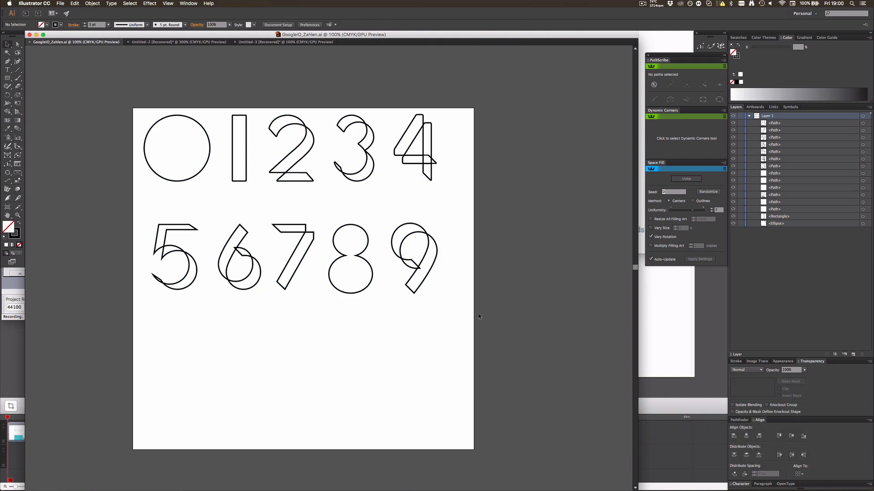
left_click_drag(482, 313, 107, 75)
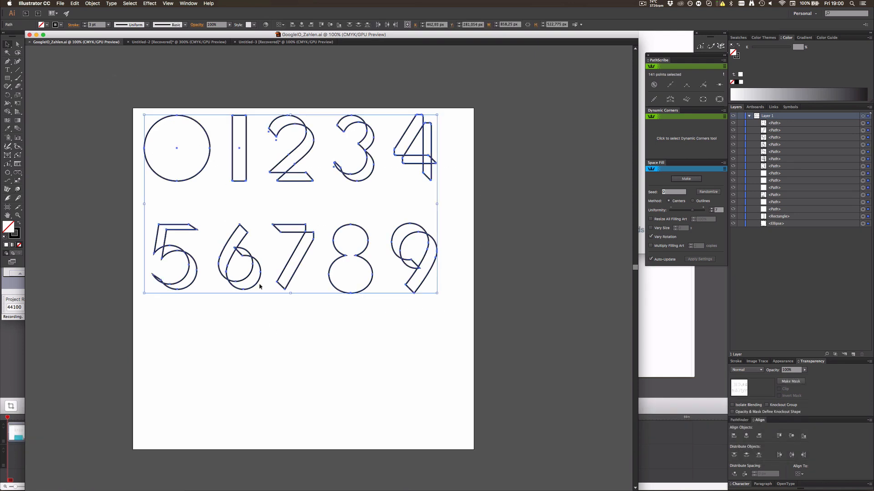
left_click(281, 322)
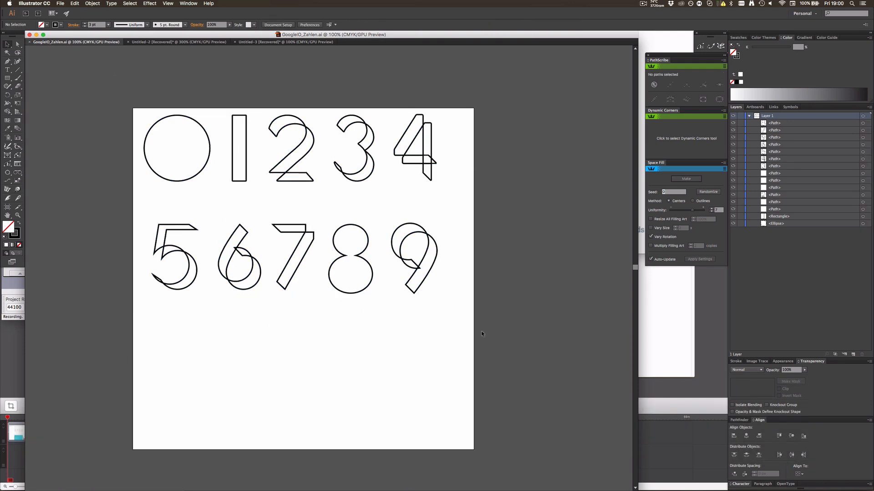
left_click_drag(482, 334, 58, 122)
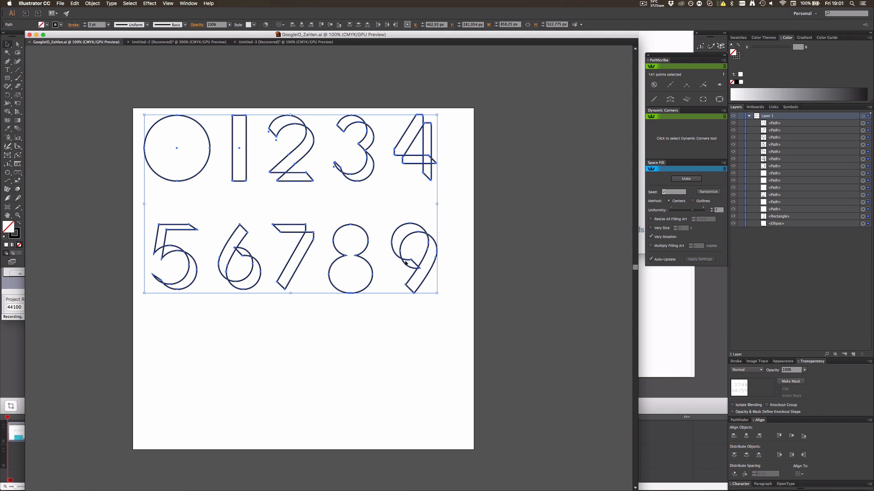
left_click(385, 347)
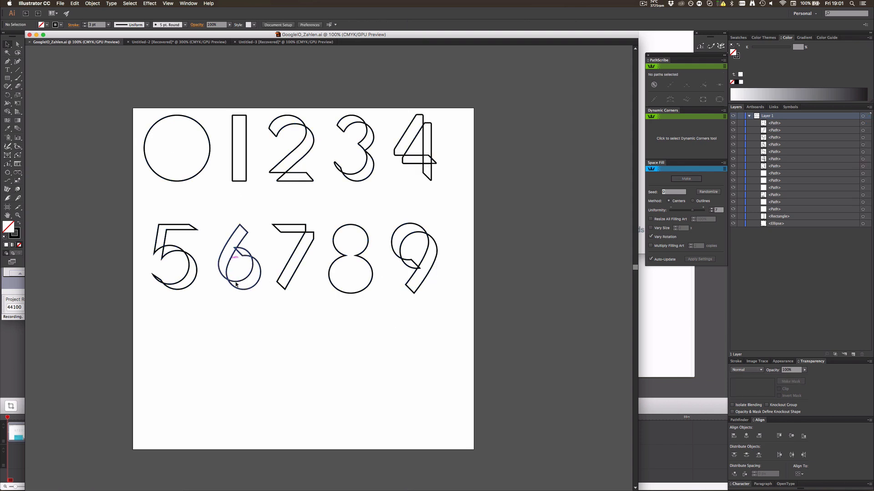
Stack all the numerals on one another by aligning their horizontal and vertical centres, and save the file
key("super+a")
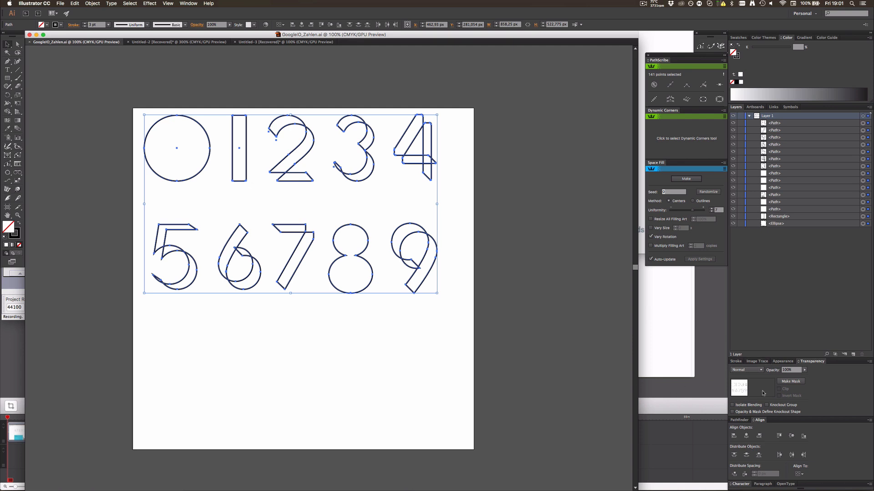
left_click(746, 437)
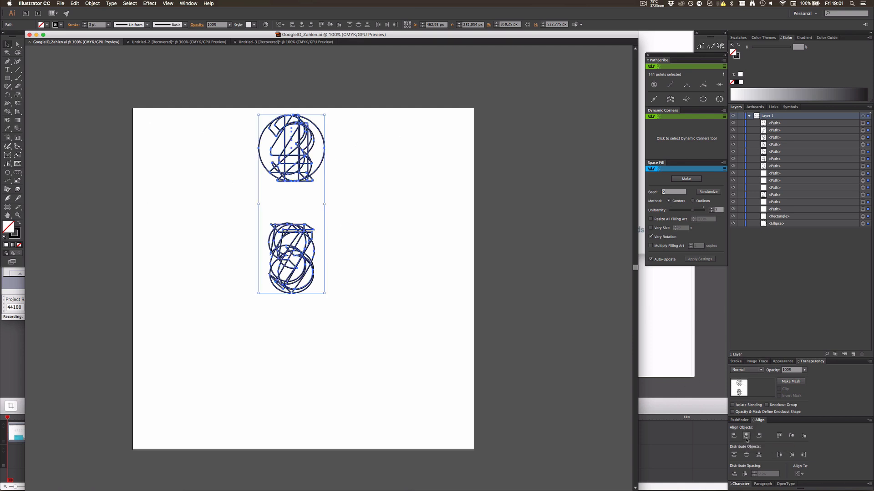
left_click(791, 436)
left_click(283, 236)
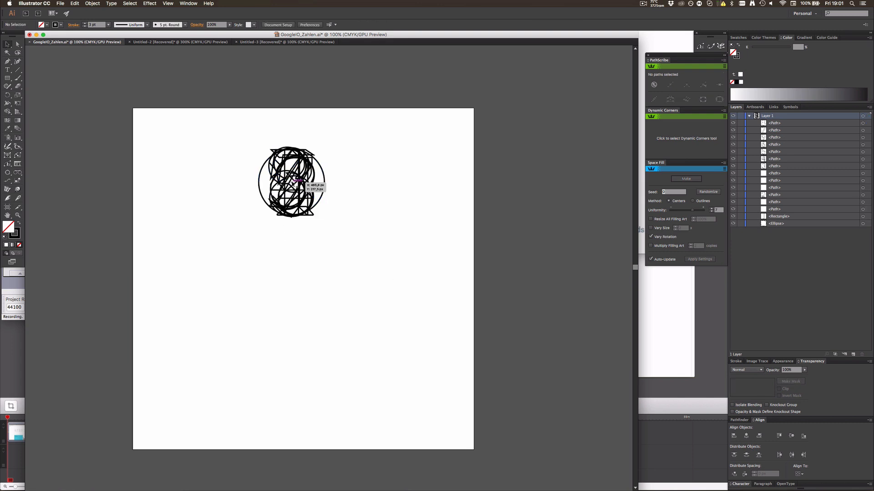
scroll(291, 182, "up", 4)
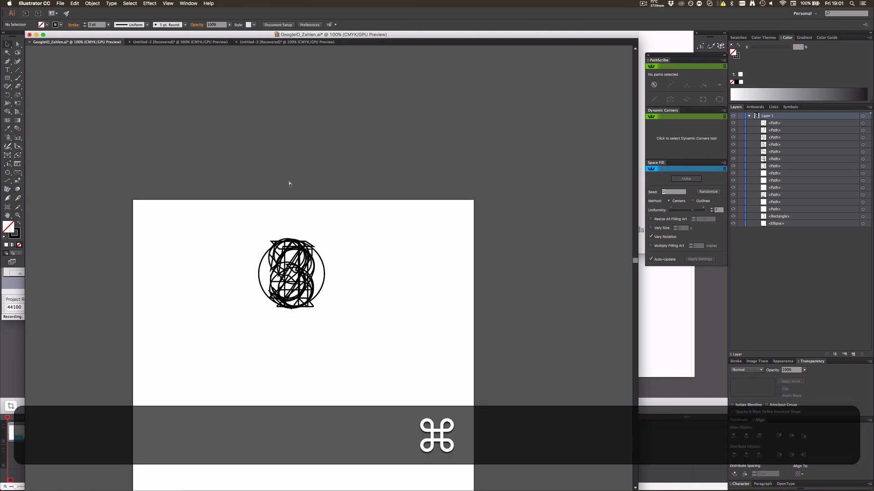
key("super+s")
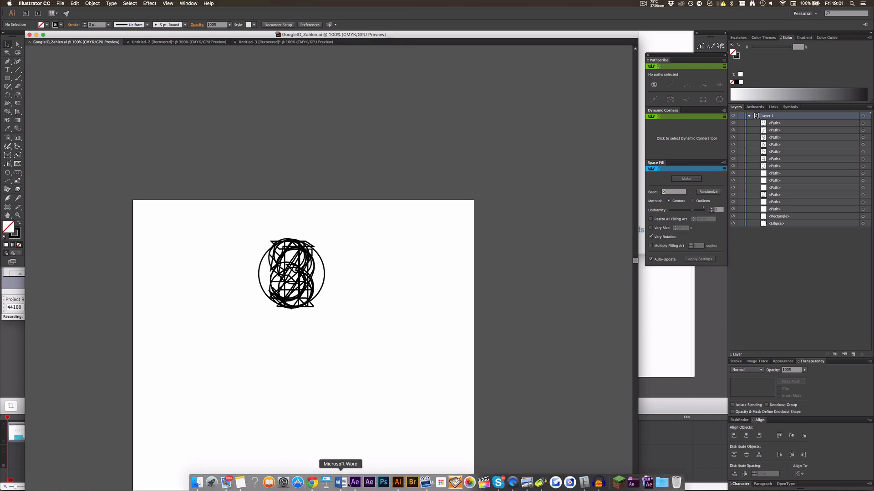
Switch to After Effects and create a new 1280 × 720 px composition at 30 frames per second
left_click(354, 482)
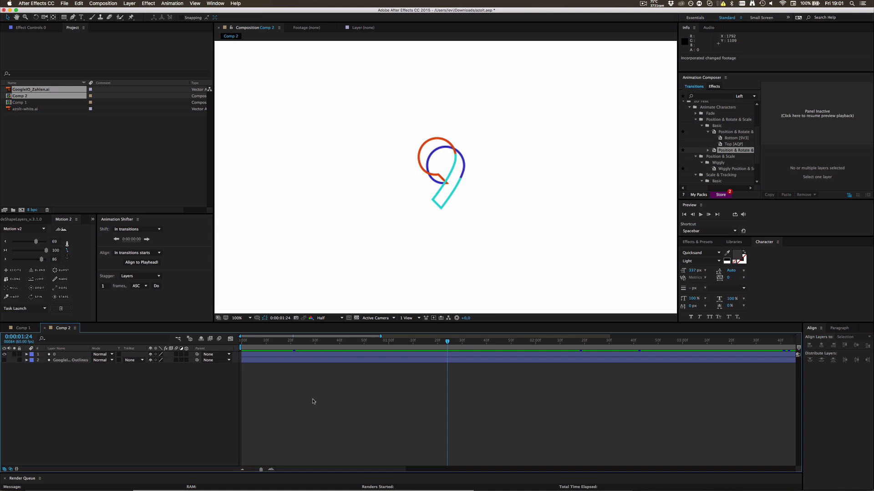
key("super+n")
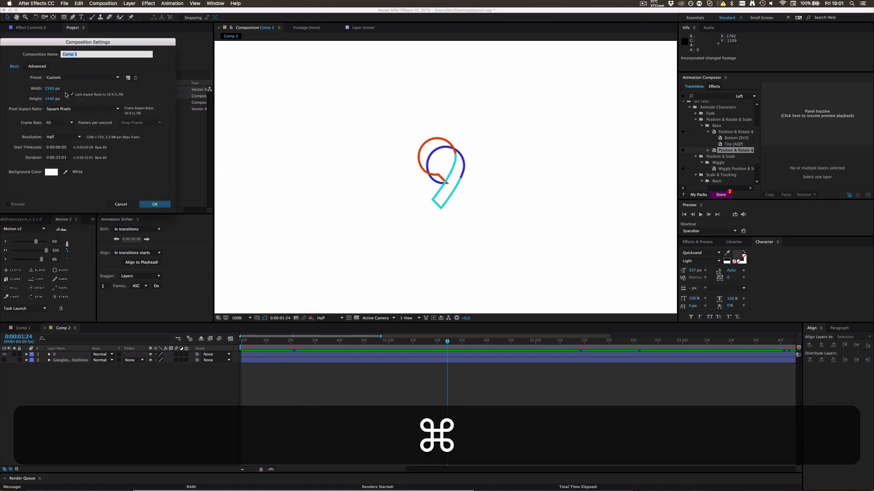
left_click(49, 88)
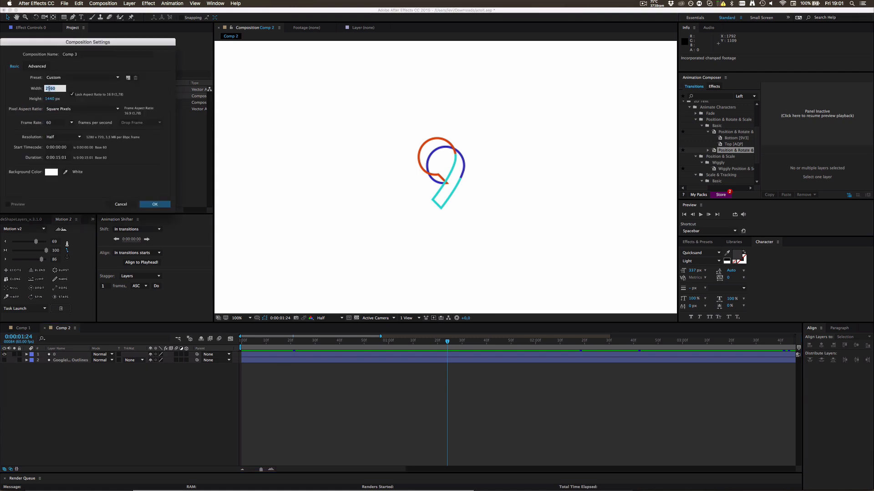
type("1080")
key("Tab")
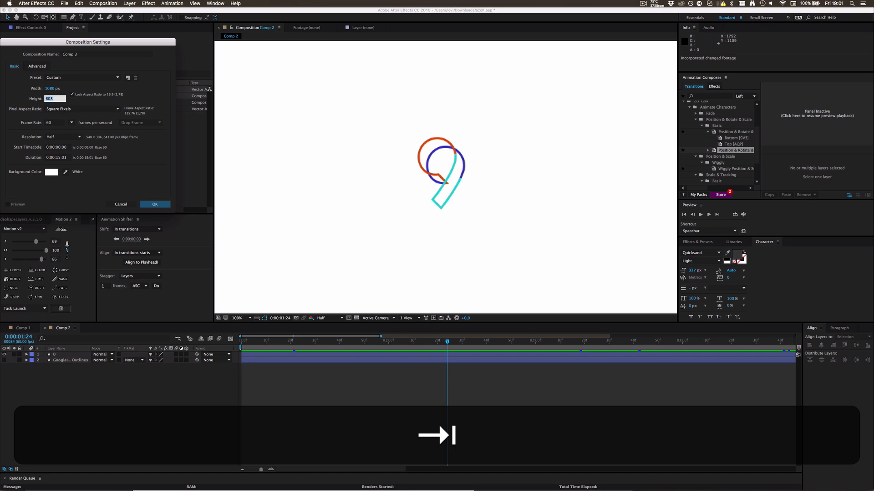
left_click(51, 88)
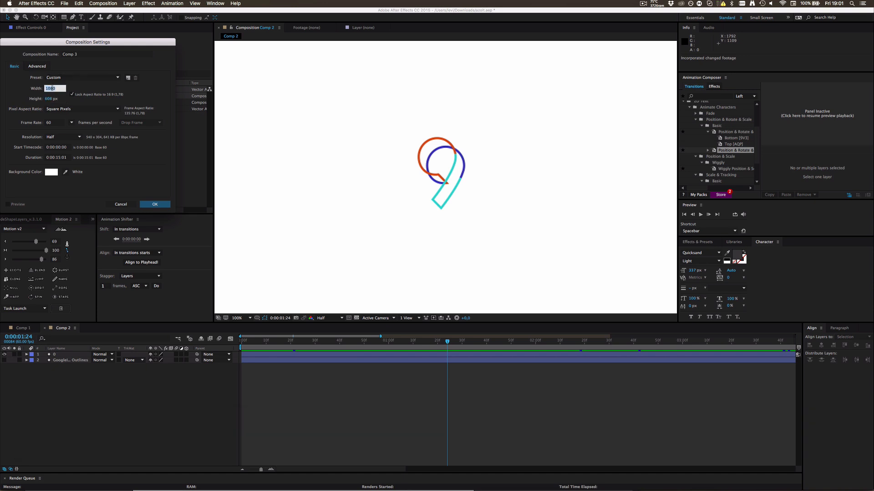
type("1280")
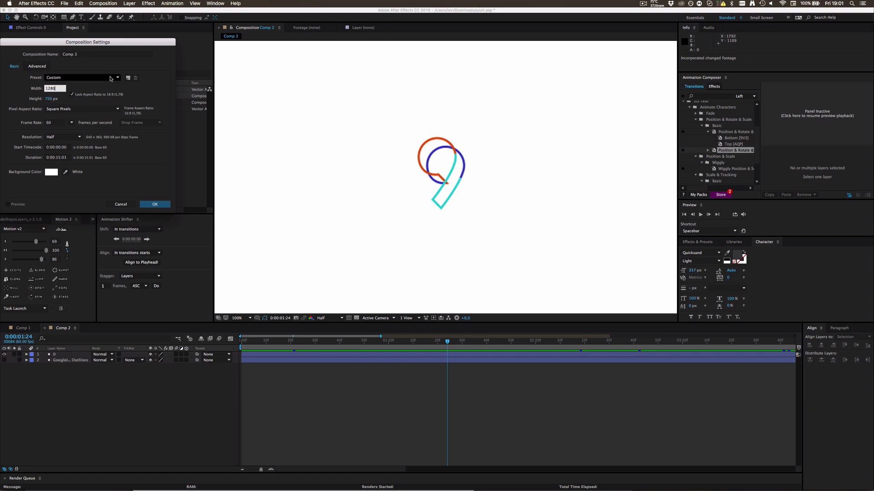
left_click(72, 122)
left_click(84, 175)
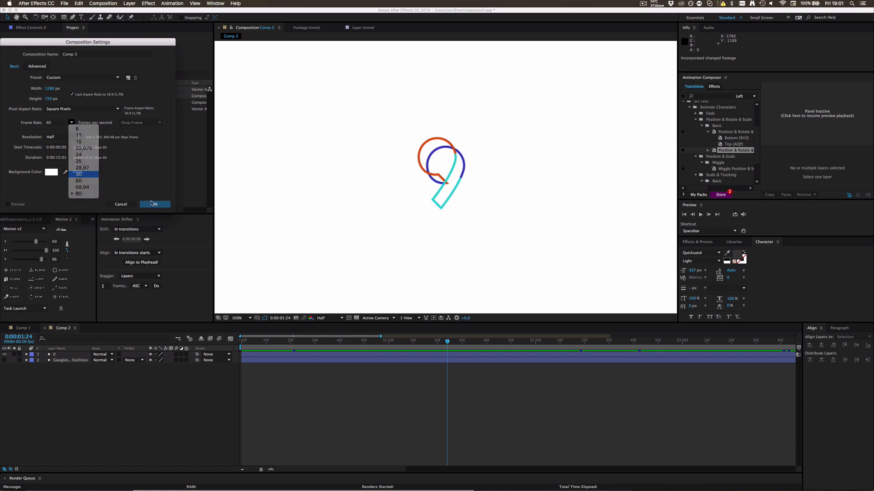
left_click(155, 205)
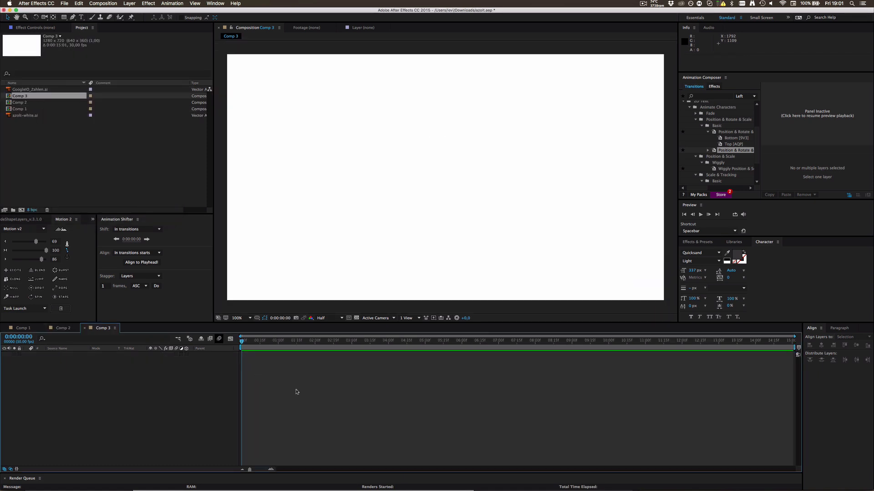
Add the GoogleIO_Zahlen.ai footage to the new composition as a layer
left_click(272, 470)
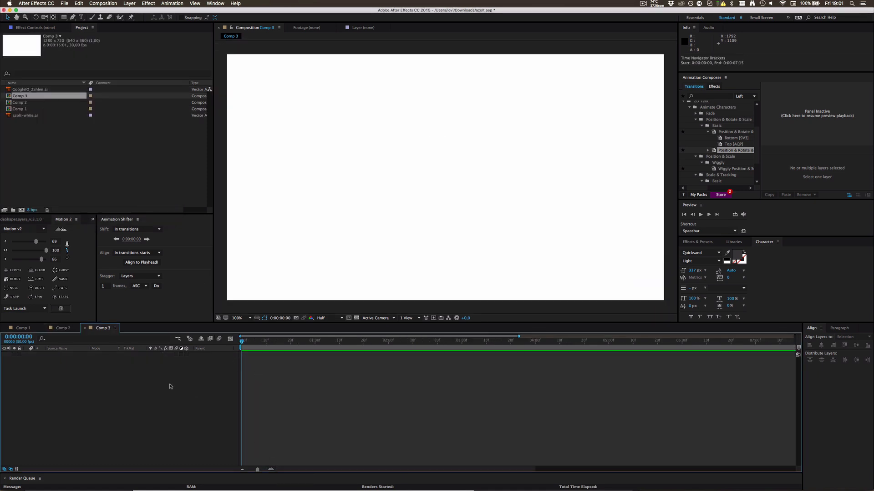
left_click(31, 89)
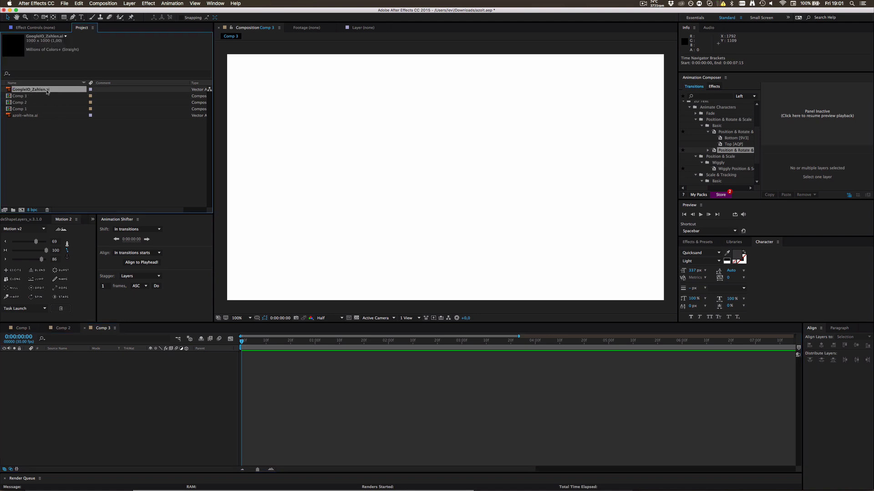
left_click_drag(48, 91, 90, 372)
key("comma")
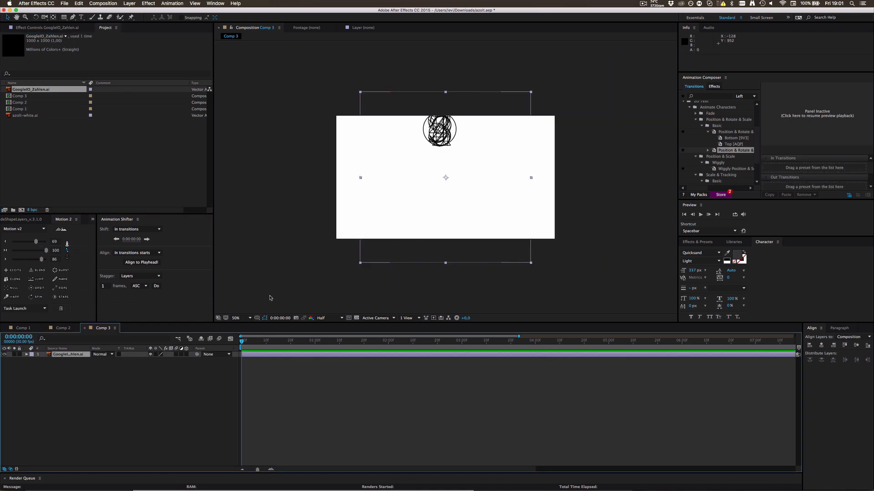
Create shapes from the GoogleIO_Zahlen.ai vector layer and delete the original vector layer
right_click(76, 356)
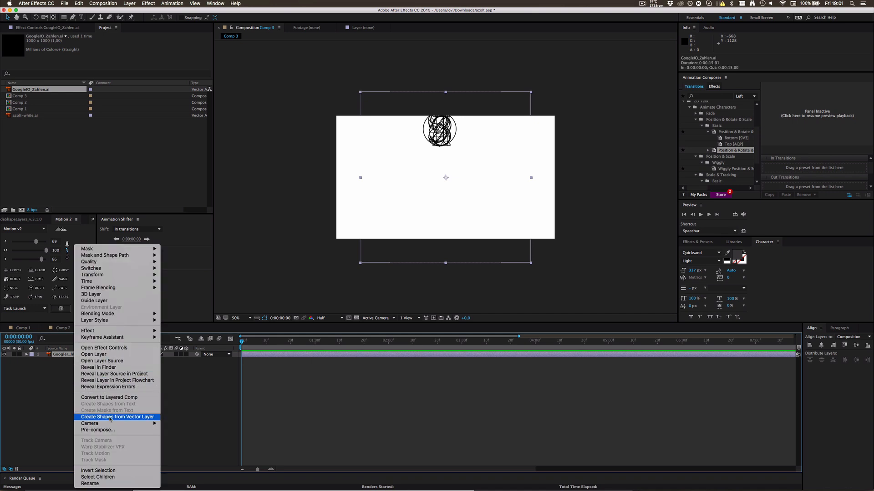
left_click(111, 417)
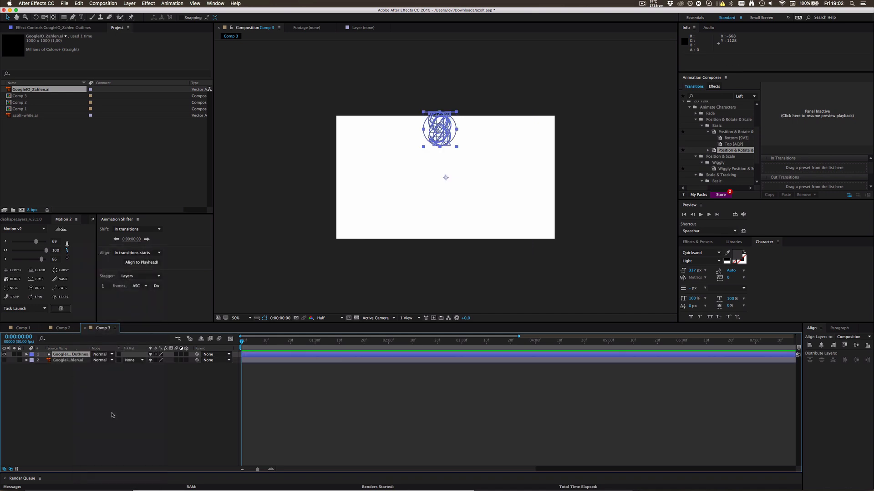
left_click(64, 360)
key("BackSpace")
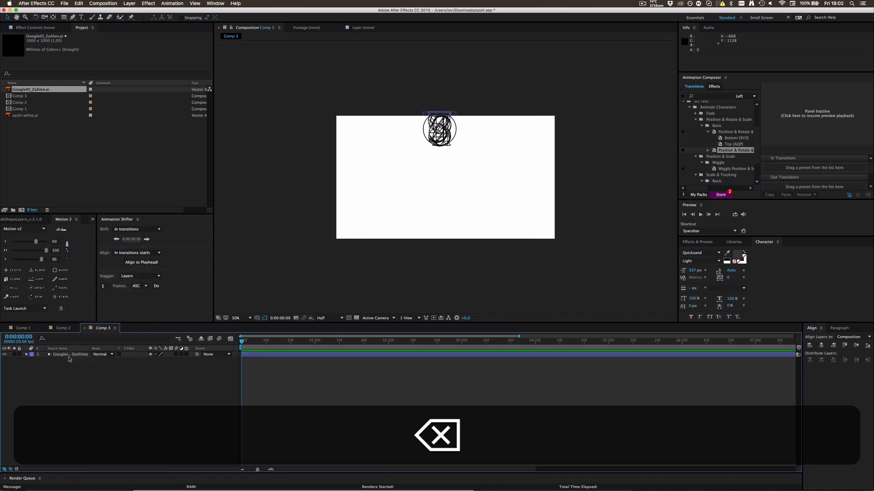
Expand the contents of the outlines layer and go through Group 10 up to Group 1 to check their shapes
left_click(80, 355)
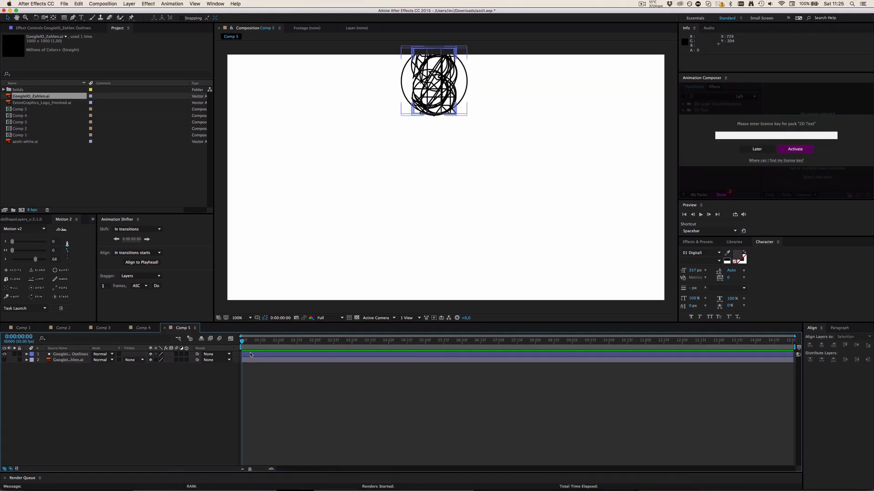
left_click(71, 355)
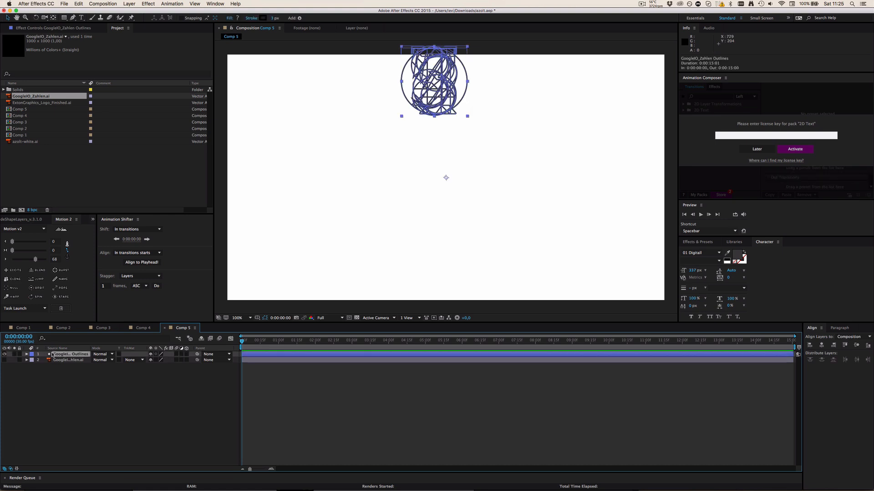
left_click(26, 354)
left_click(32, 360)
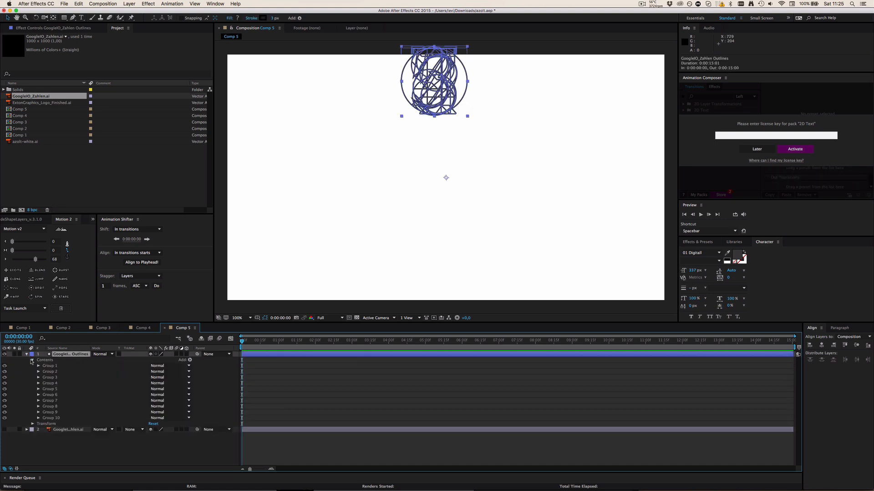
left_click(63, 418)
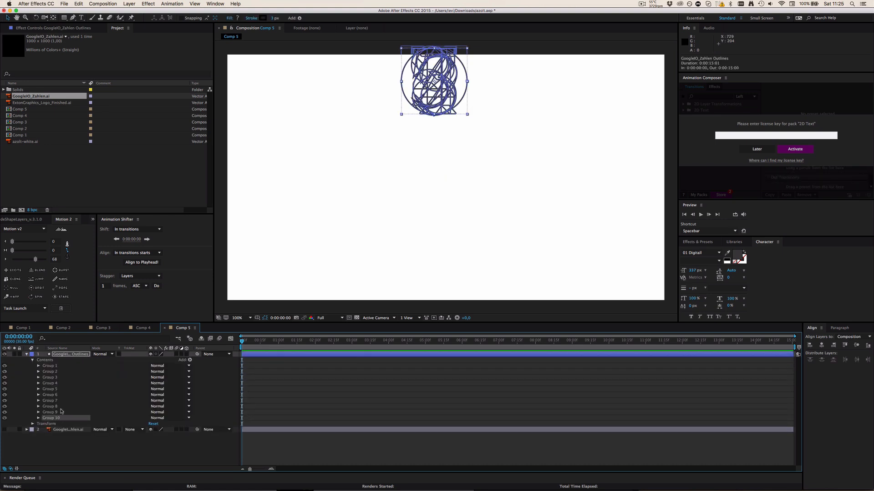
left_click(62, 413)
left_click(62, 406)
left_click(63, 400)
left_click(63, 395)
left_click(63, 389)
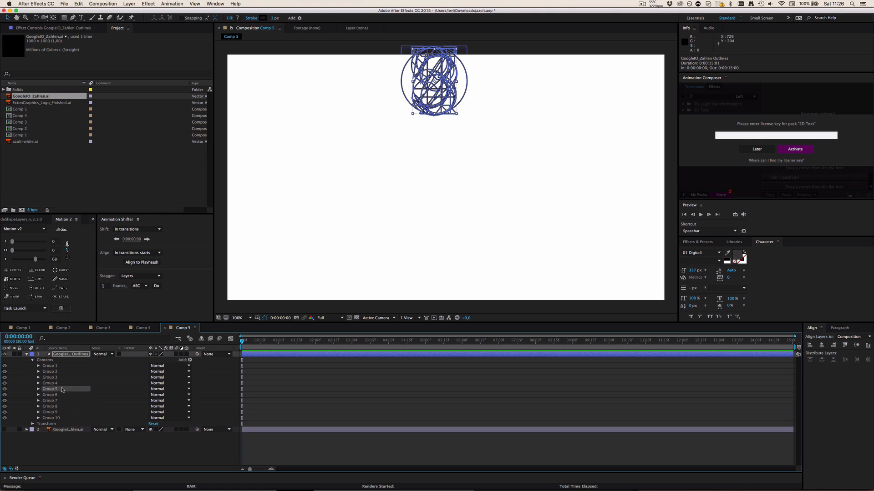
left_click(63, 383)
left_click(63, 377)
left_click(64, 372)
left_click(67, 366)
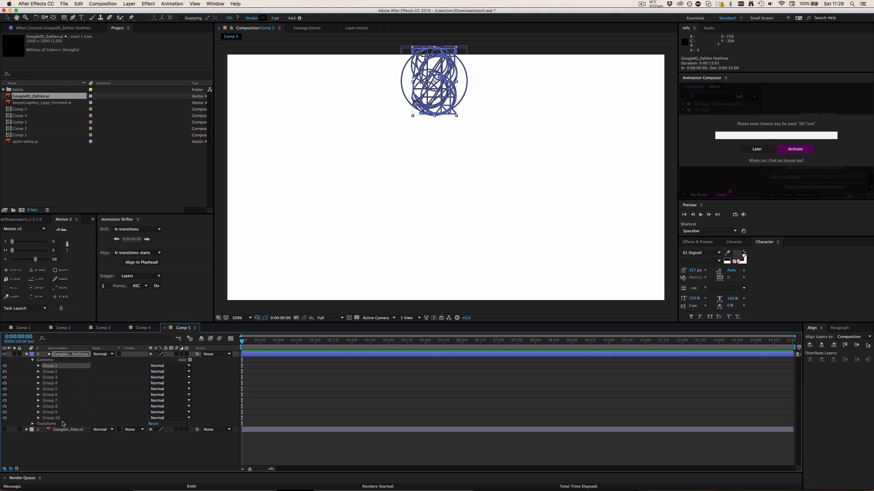
Rename the shape groups with the digit each one represents, 0 to 9, and hide the numerals other than 0
left_click(61, 417)
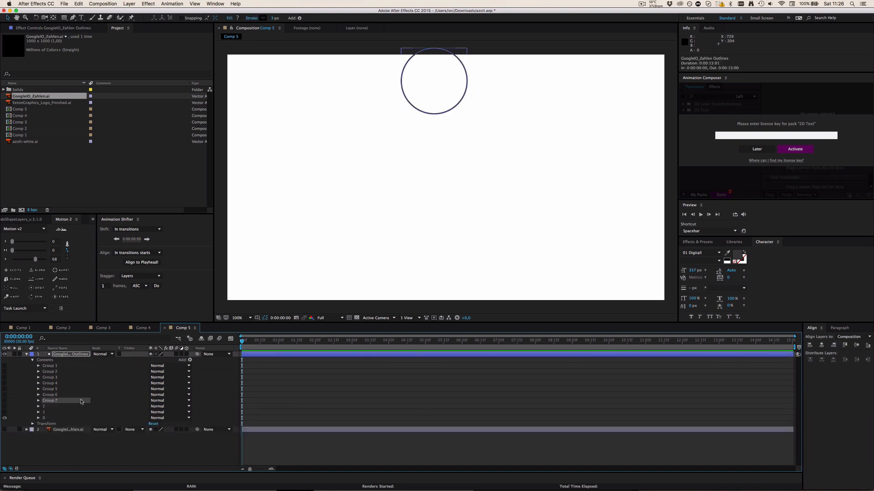
key("Return")
type("5")
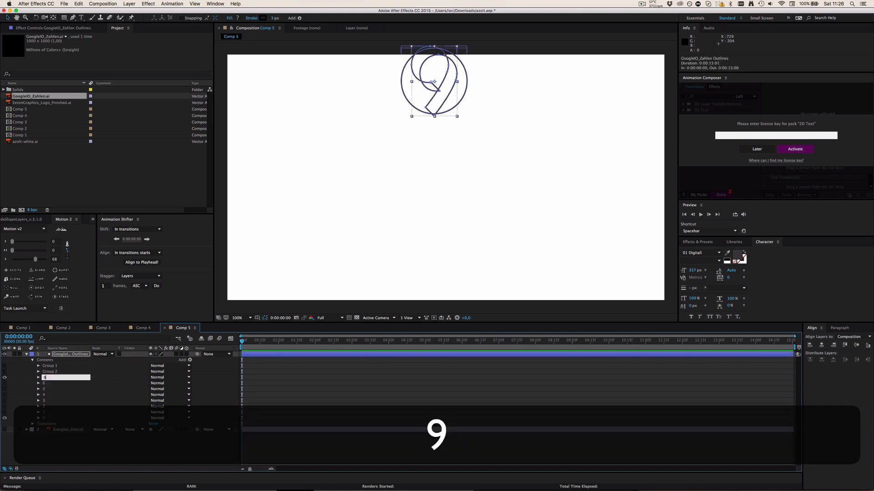
key("Return")
Sort the numeral groups into the order 1 to 9 followed by 0, and save the project with group 9 hidden
left_click_drag(46, 366, 48, 409)
left_click_drag(45, 400, 46, 363)
left_click_drag(44, 389, 46, 381)
left_click_drag(45, 395, 47, 381)
left_click(50, 463)
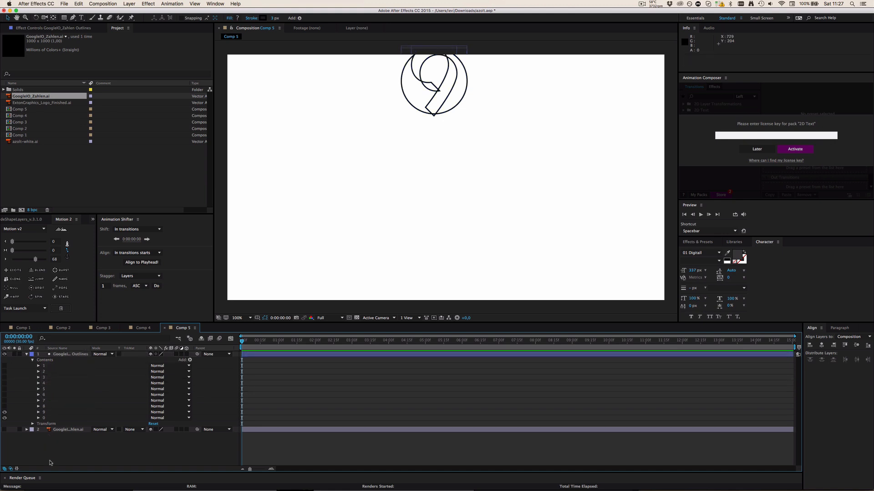
left_click(5, 412)
key("super+s")
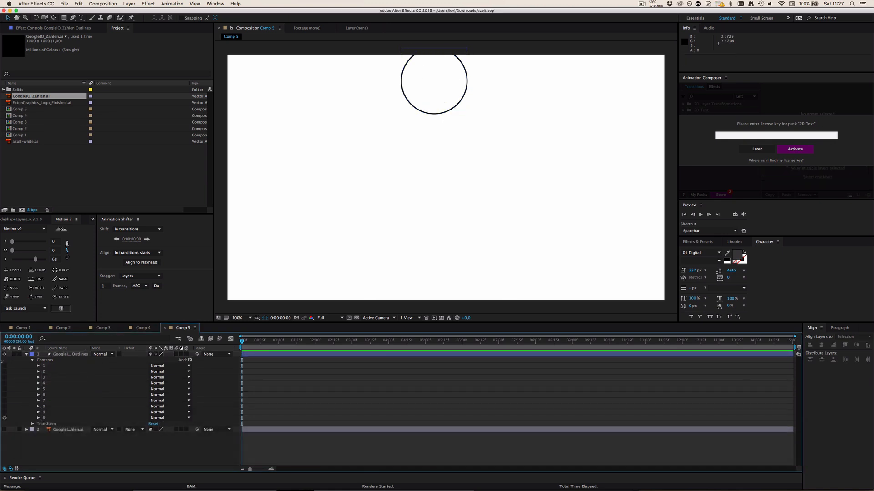
Expand Path 1 of the numeral 0 group and set a Path keyframe at 0:00:00:00
left_click(43, 419)
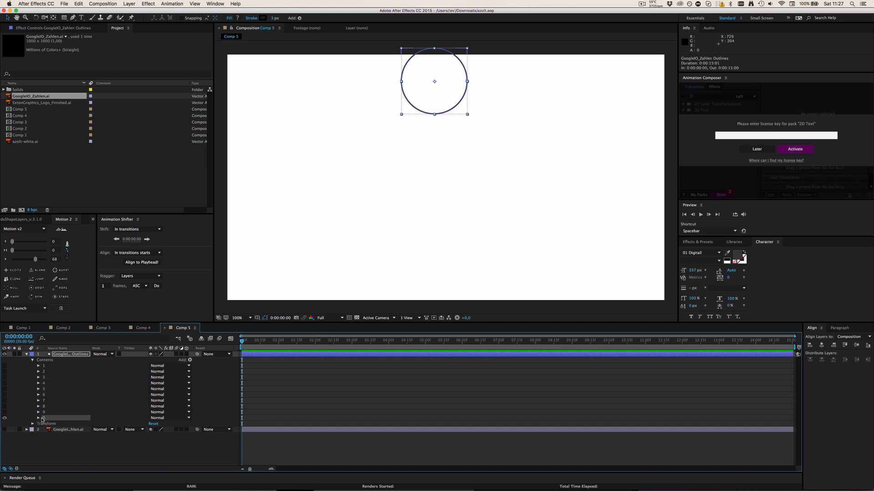
left_click(38, 418)
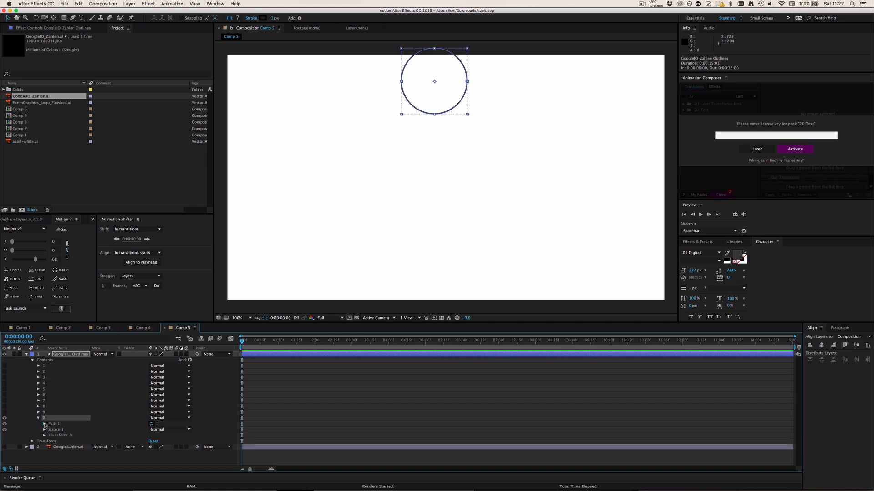
left_click(44, 424)
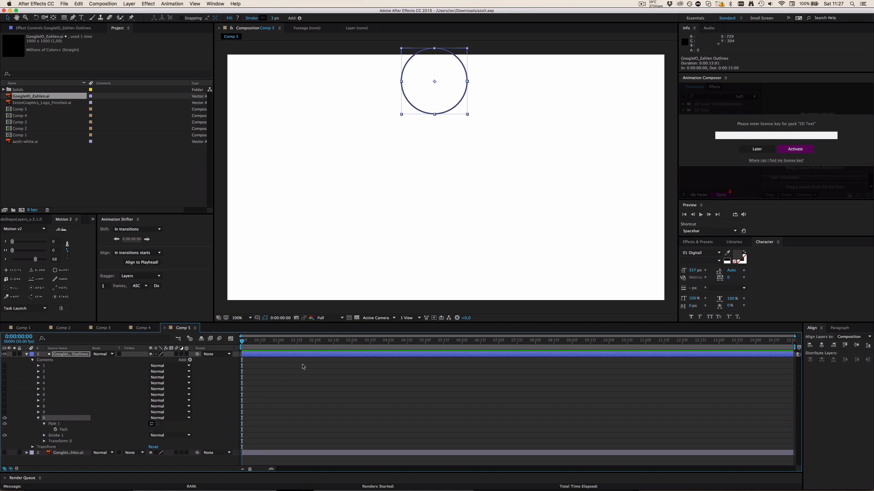
left_click(55, 430)
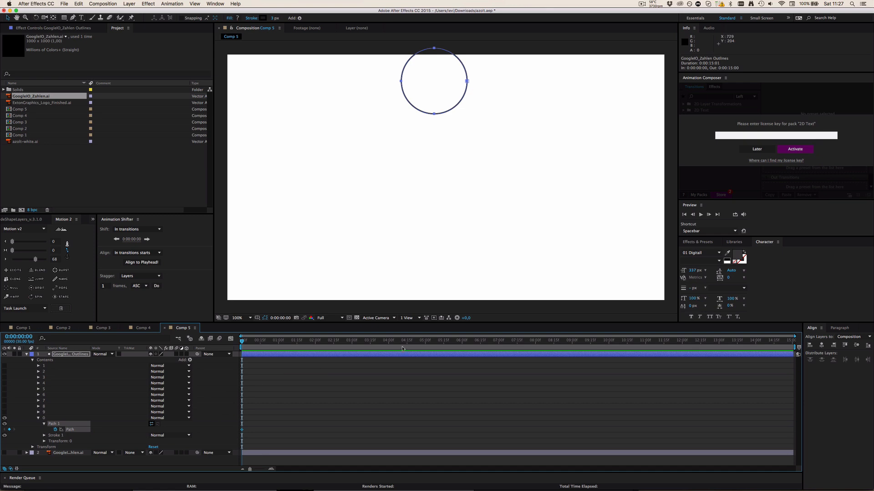
Move the current time to 0:00:10:00 and end the work area there
left_click_drag(586, 342, 609, 342)
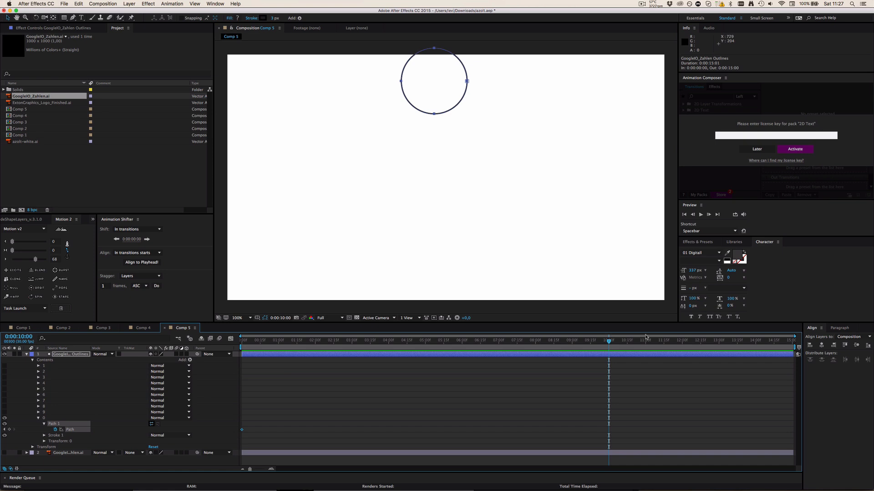
key("n")
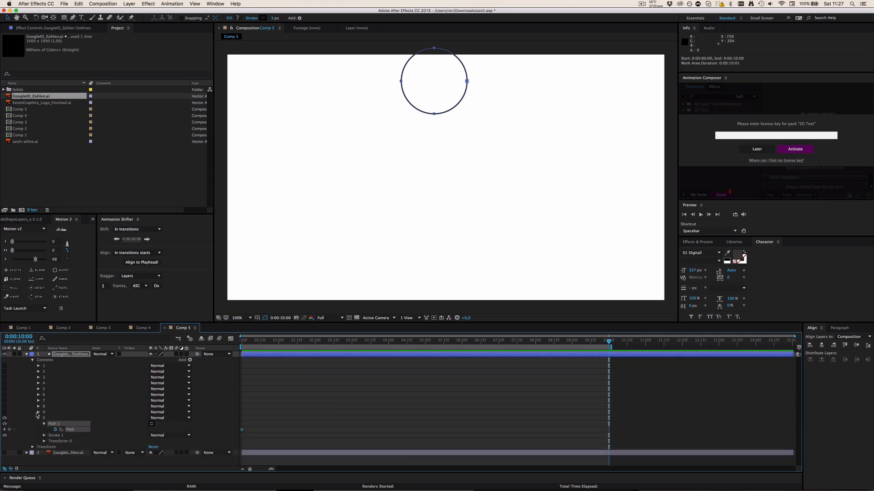
Select numeral groups 1 to 9 and filter the layer's properties by "path" to reveal their Path properties
left_click(44, 412)
left_click(48, 366, "shift")
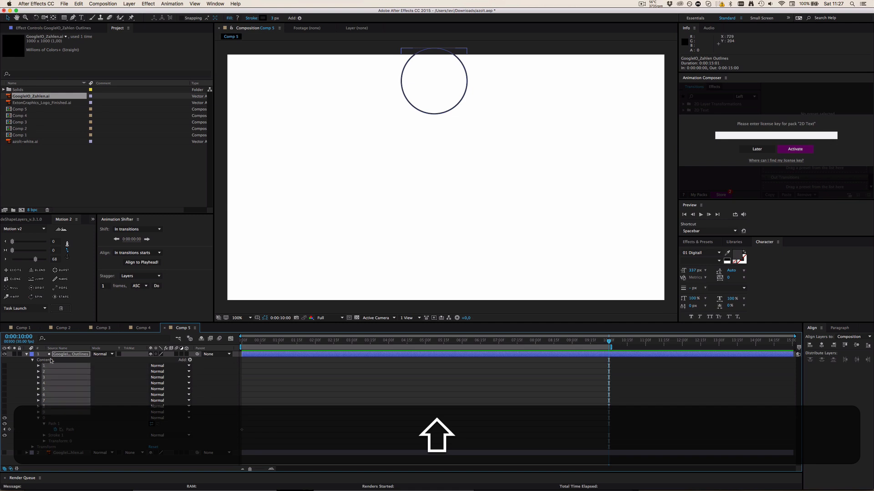
left_click(58, 340)
type("path")
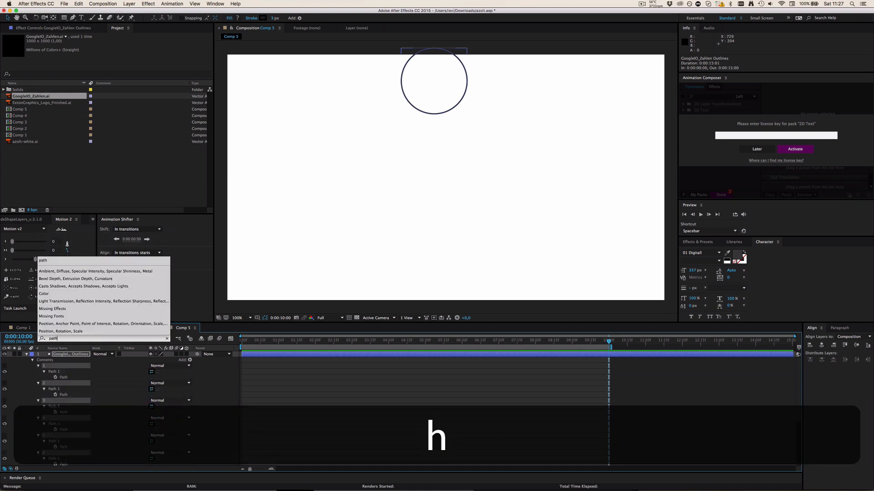
Set a Path keyframe at 0:00:10:00 for each of the numerals 1 to 9
left_click(55, 377)
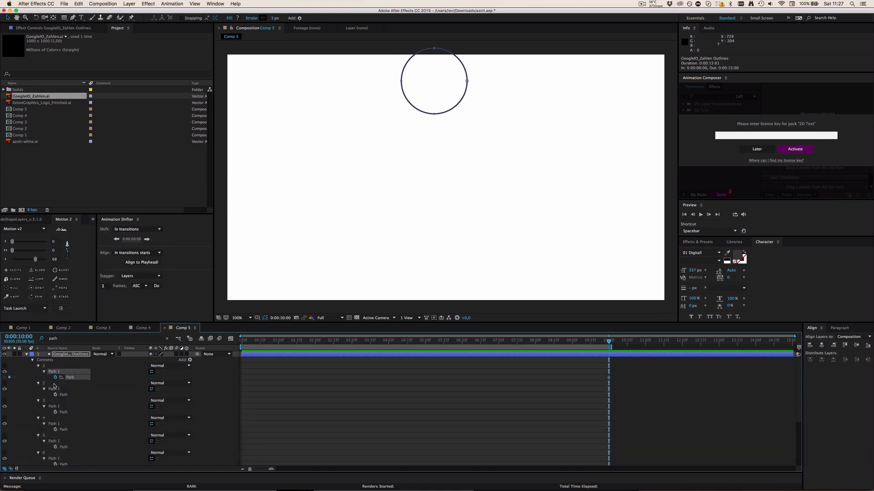
left_click(55, 394)
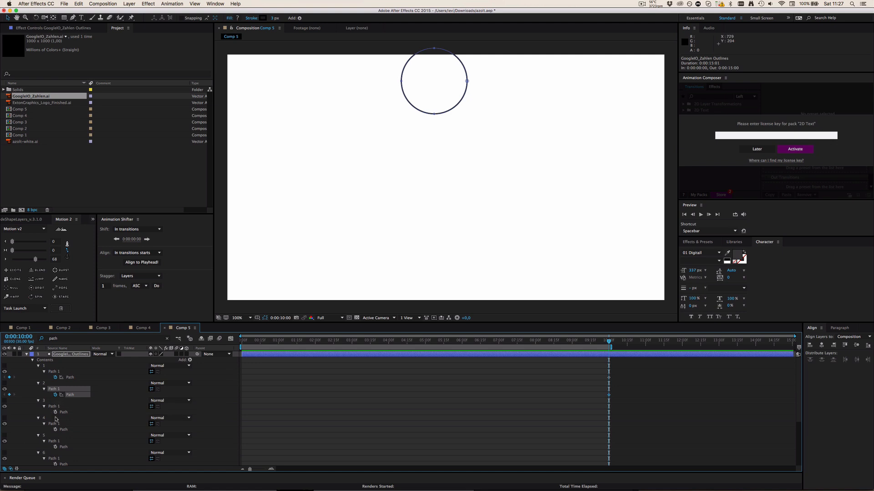
left_click(55, 412)
left_click(55, 430)
left_click(55, 447)
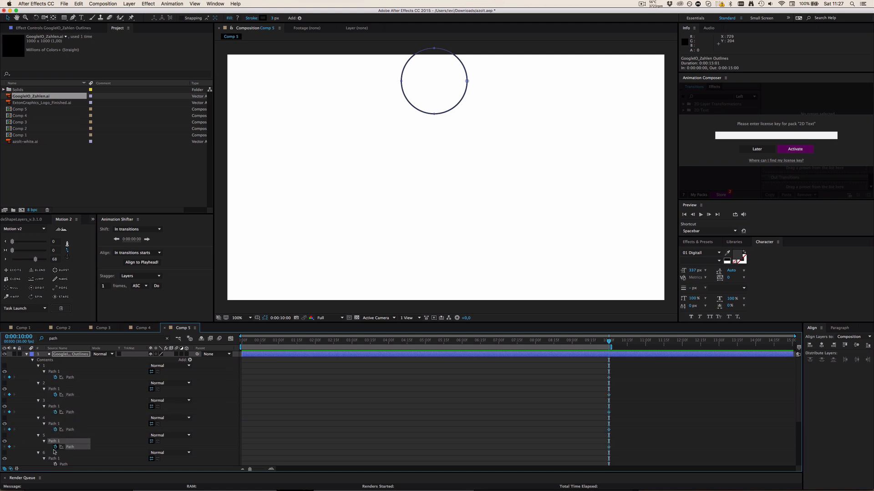
left_click(54, 464)
scroll(54, 455, "down", 5)
left_click(55, 404)
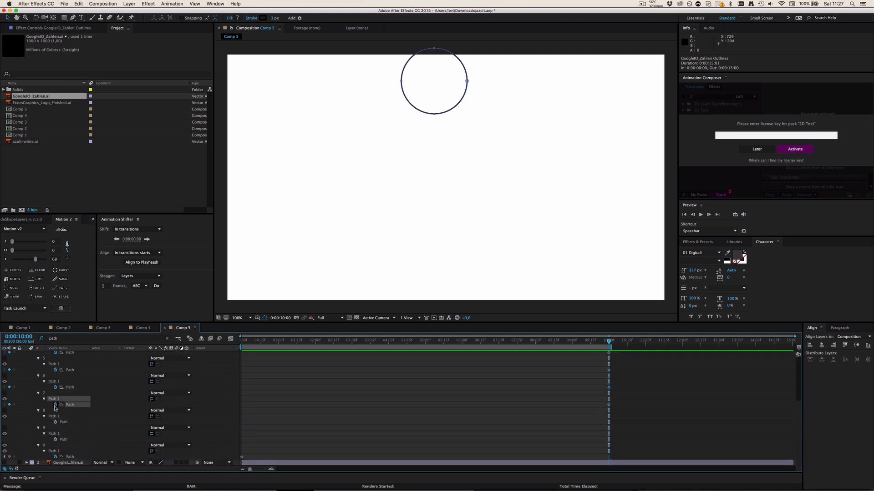
left_click(55, 421)
left_click(55, 439)
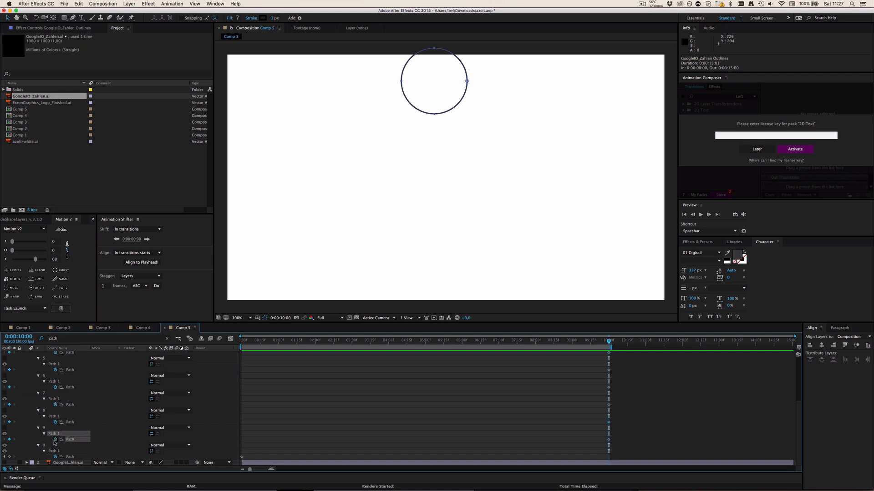
left_click(362, 419)
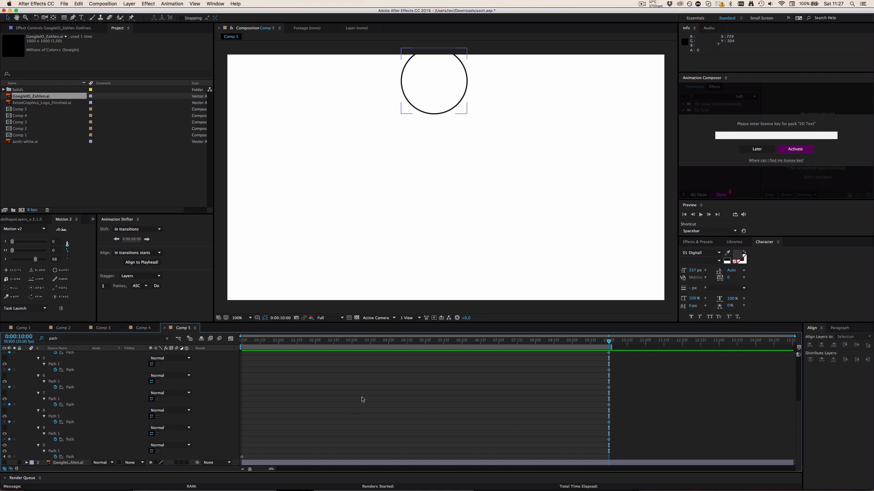
Copy numeral 9's Path keyframe and paste it into numeral 0's Path at 0:00:00:10
left_click(236, 342)
left_click(608, 441)
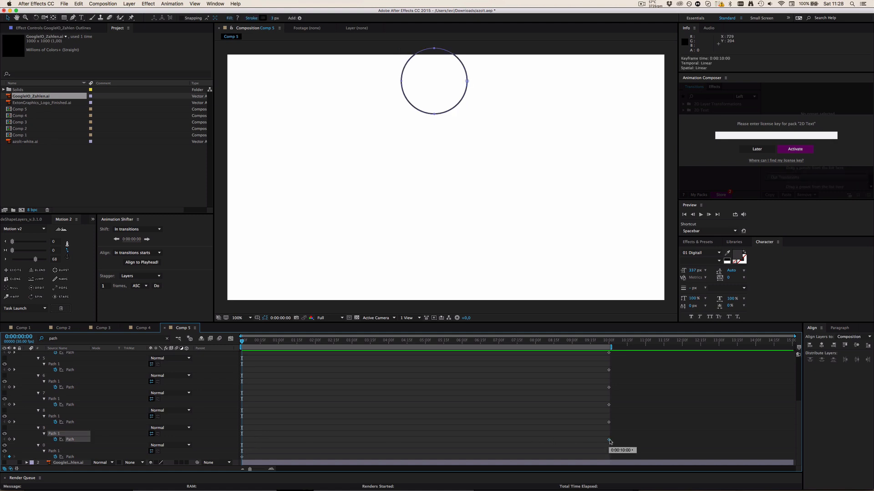
key("super+c")
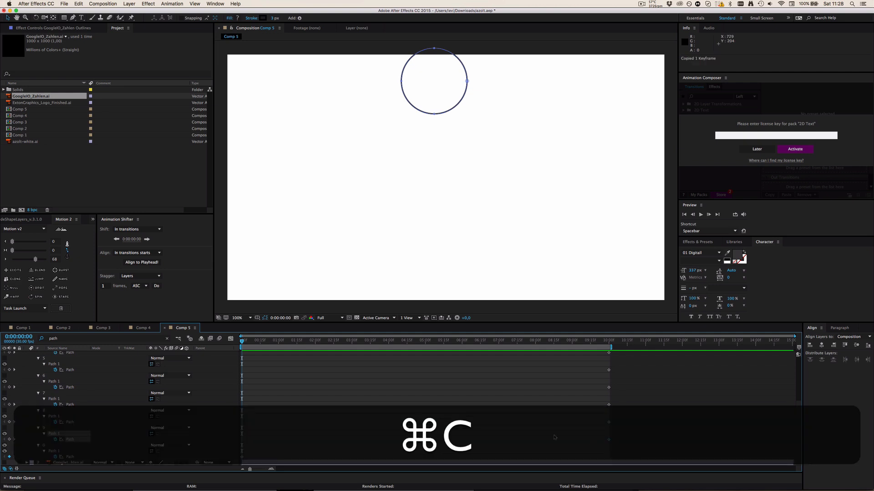
left_click(272, 469)
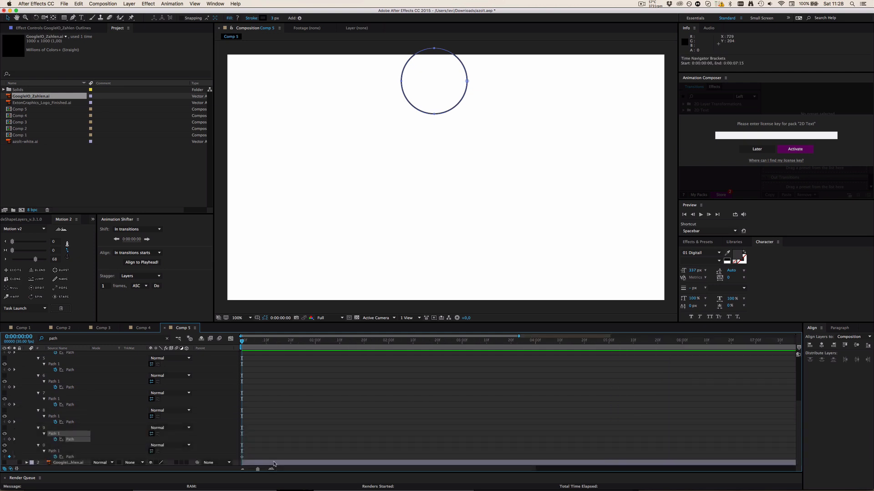
left_click(266, 341)
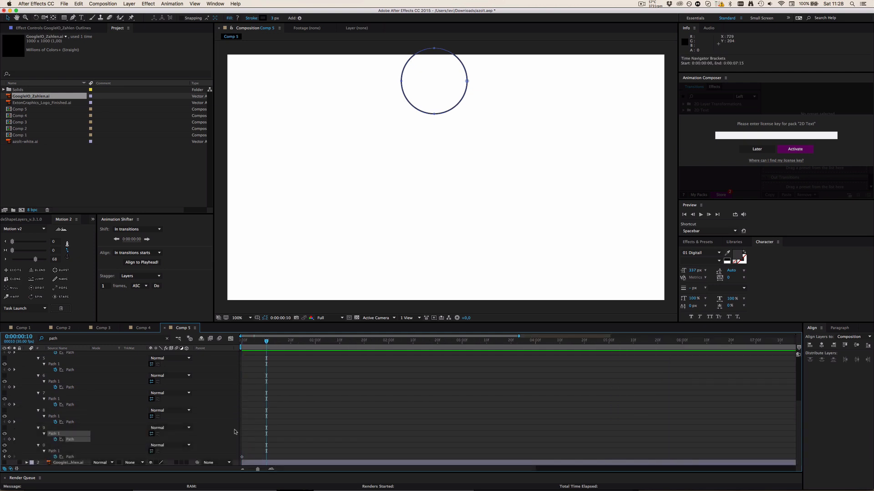
left_click(68, 456)
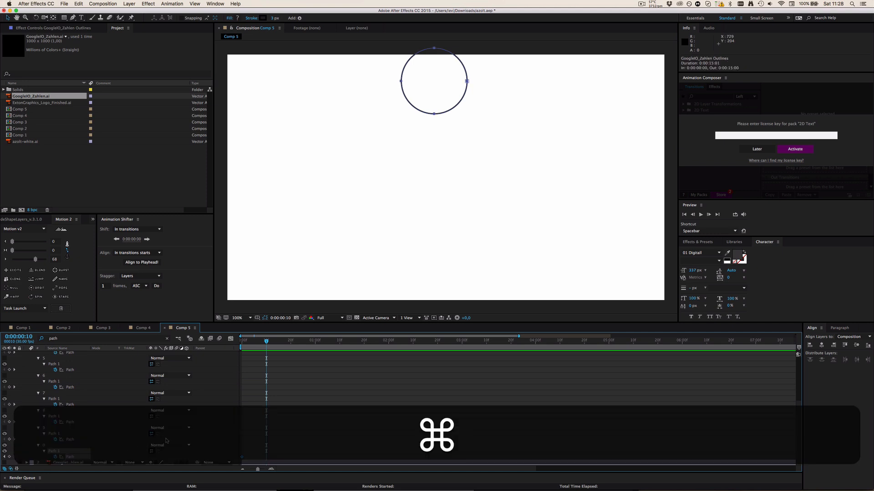
key("super+v")
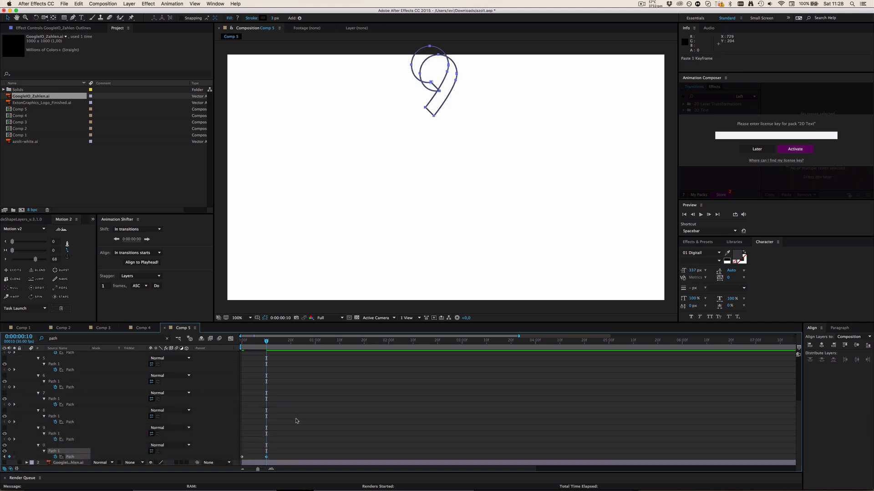
left_click(296, 421)
Apply Easy Ease to numeral 0's two Path keyframes and reshape their speed graph into a sharp peak midway between them
left_click_drag(266, 342, 235, 342)
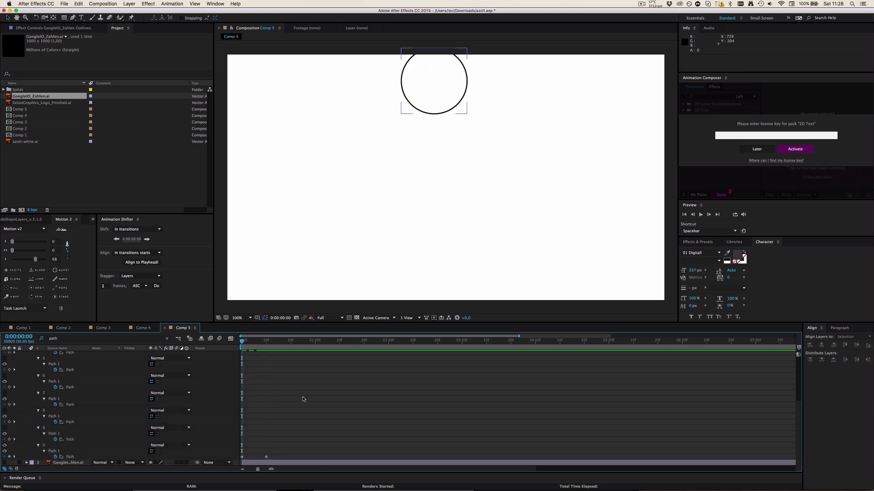
left_click_drag(281, 458, 242, 461)
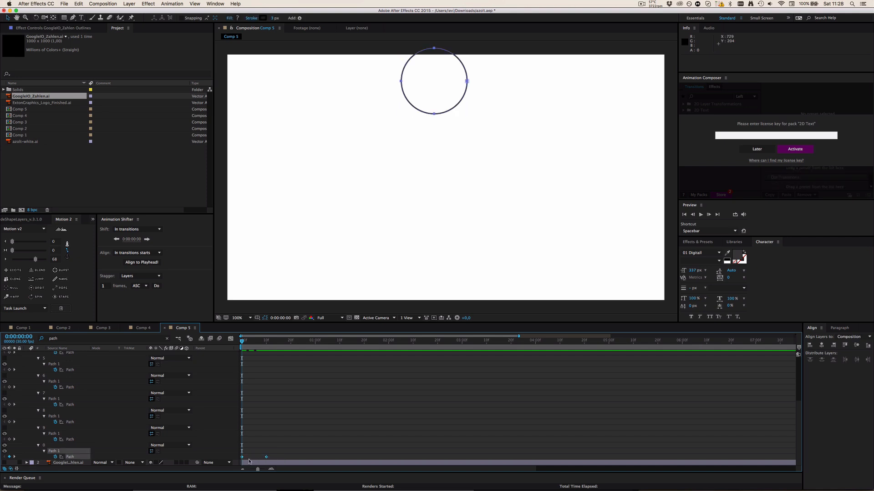
key("F9")
left_click(230, 341)
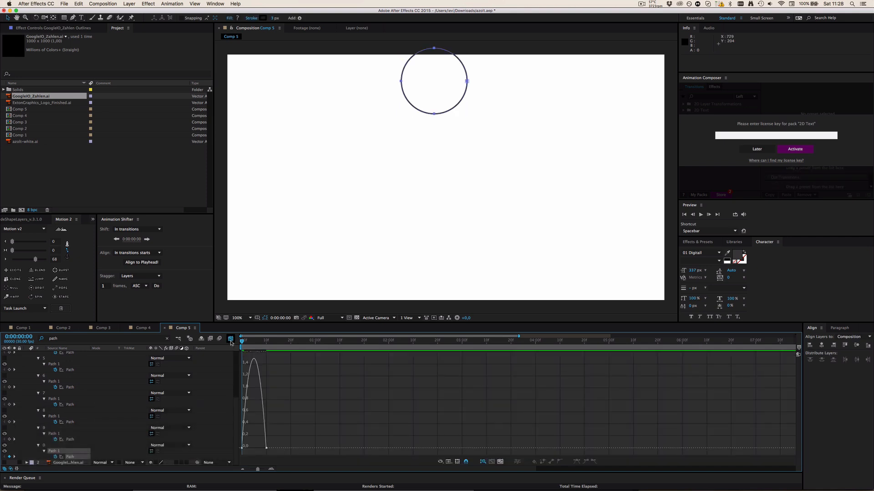
left_click(245, 450)
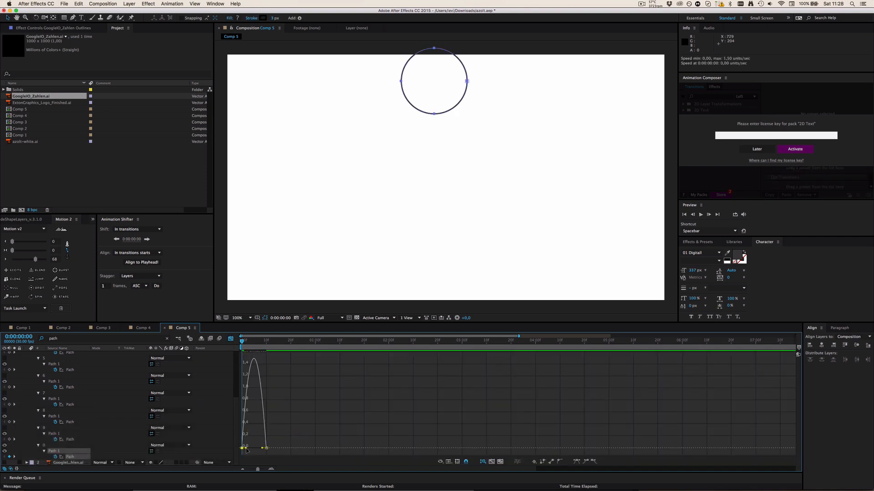
left_click_drag(245, 449, 254, 449)
left_click(231, 339)
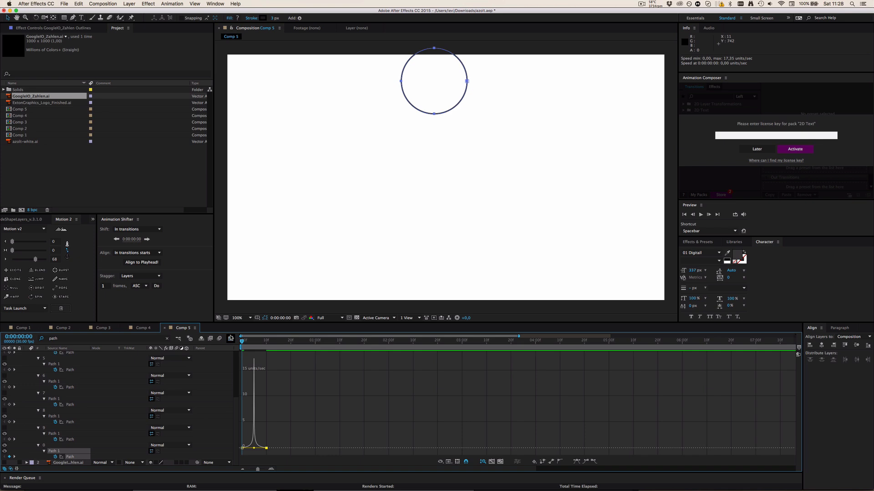
Preview the morph from 0 to 9
key("space")
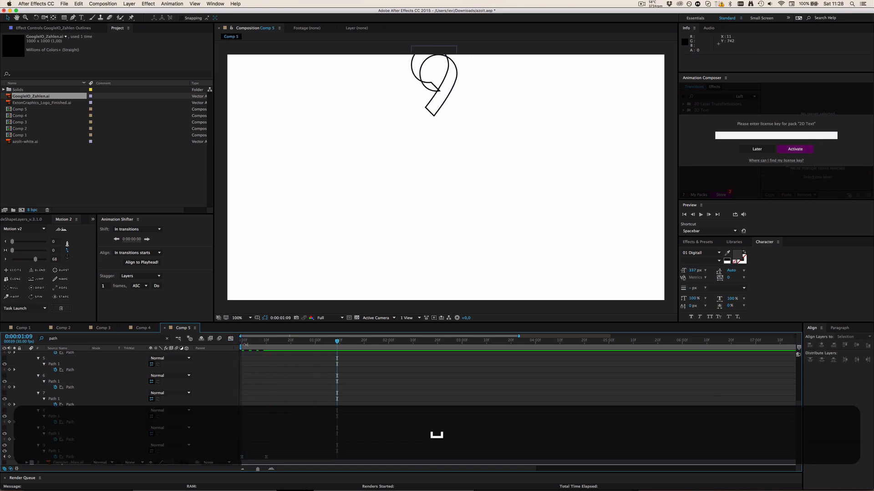
key("space")
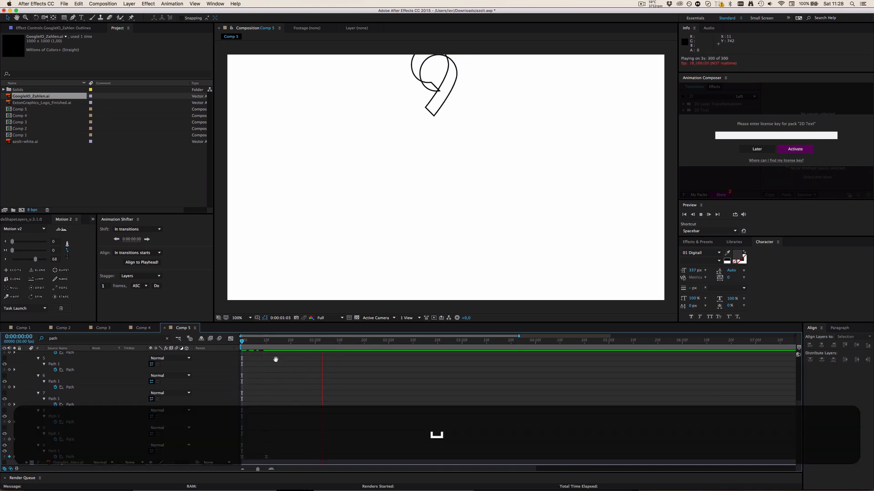
left_click(275, 361)
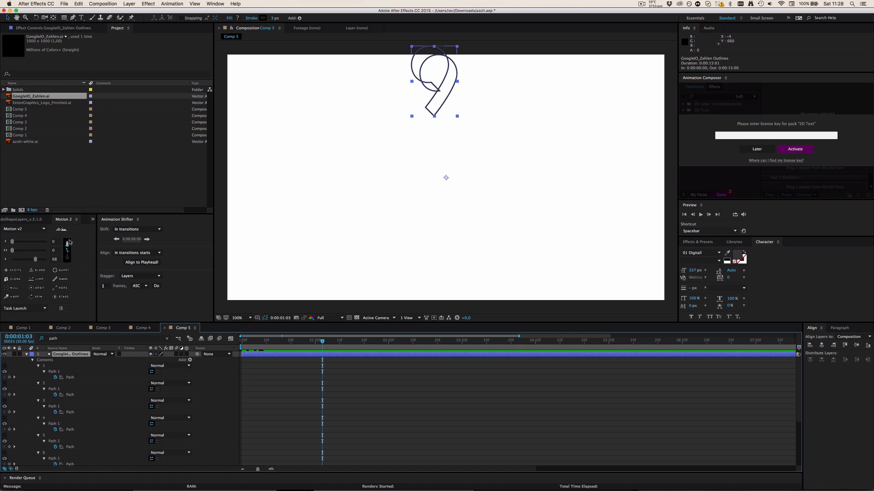
Centre the numeral layer's anchor point on its artwork and align the layer horizontally and vertically to the composition's centre
left_click(67, 257)
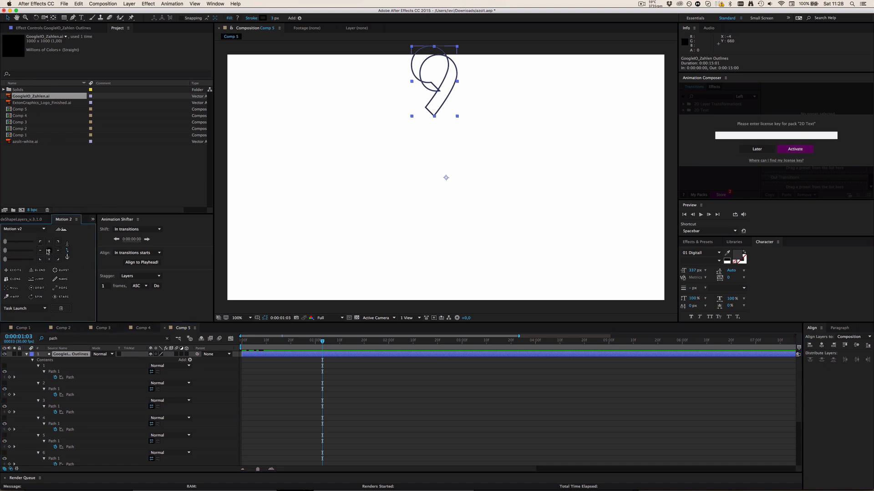
left_click(822, 345)
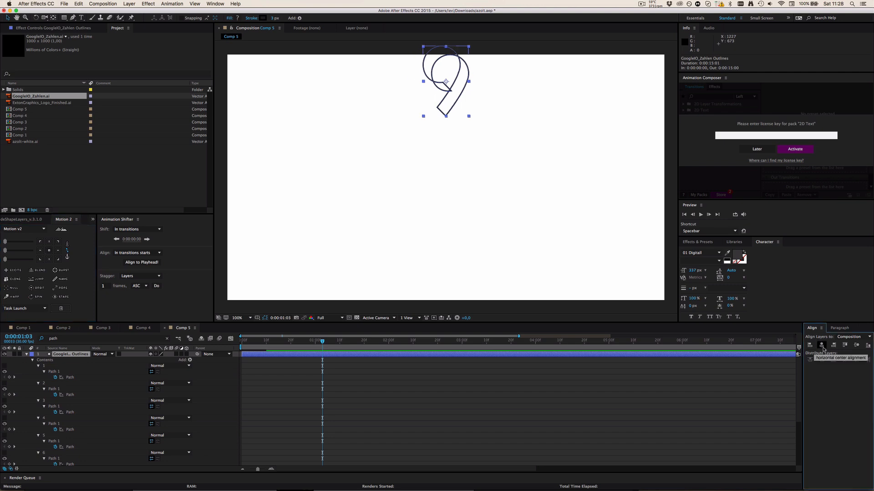
left_click(856, 345)
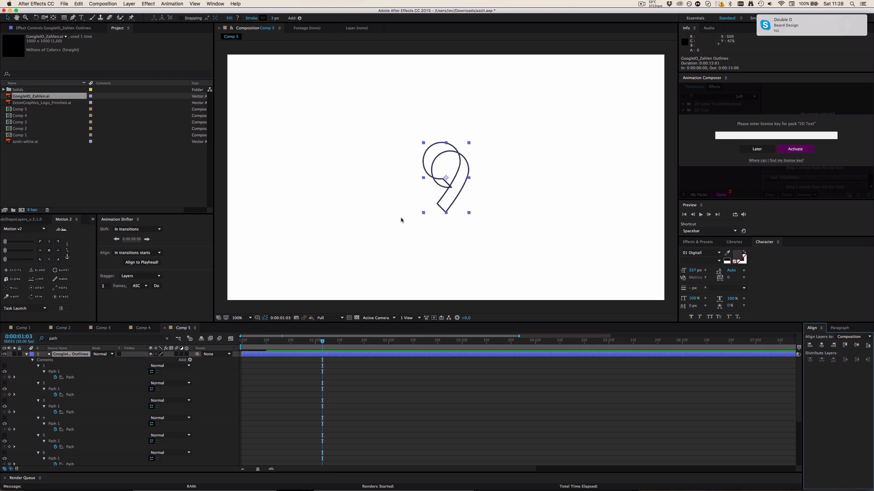
left_click(323, 404)
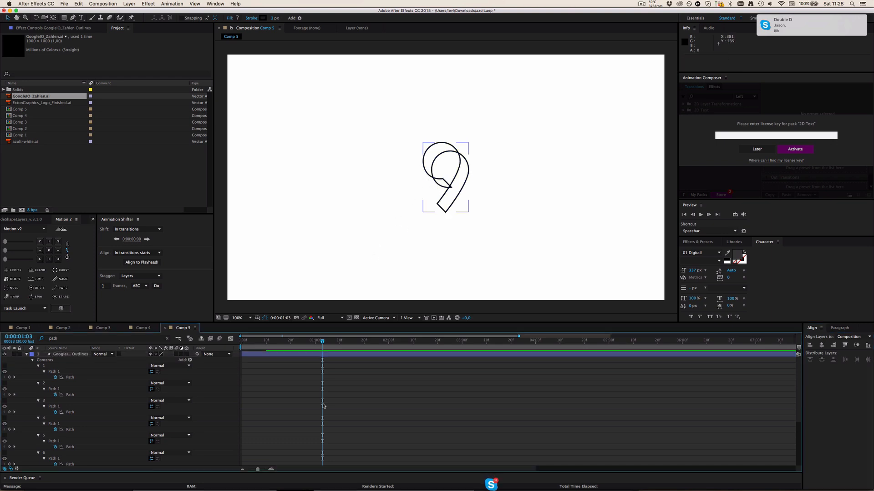
Expand the numeral 0 group's Transform properties and set a Scale keyframe at 0:00:00:00
scroll(327, 398, "down", 5)
mouse_move(241, 341)
left_mouse_down()
mouse_move(266, 343)
mouse_move(231, 341)
left_mouse_up()
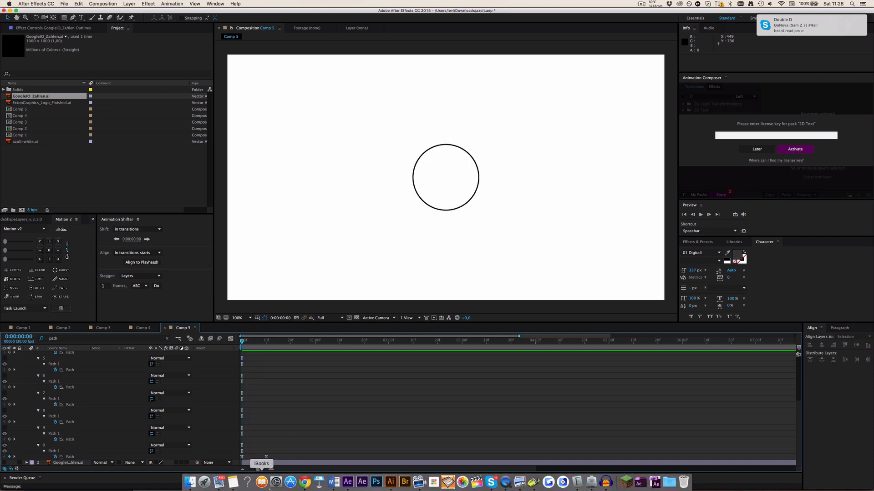
mouse_move(306, 490)
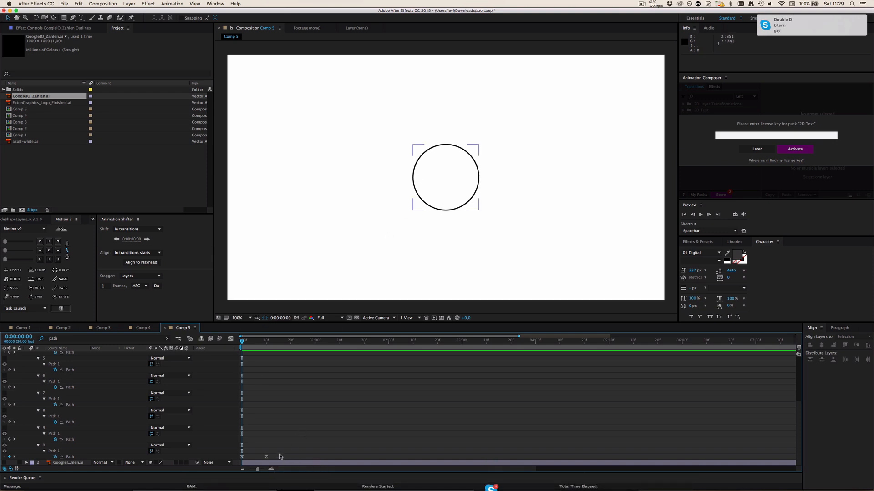
left_click_drag(280, 454, 244, 458)
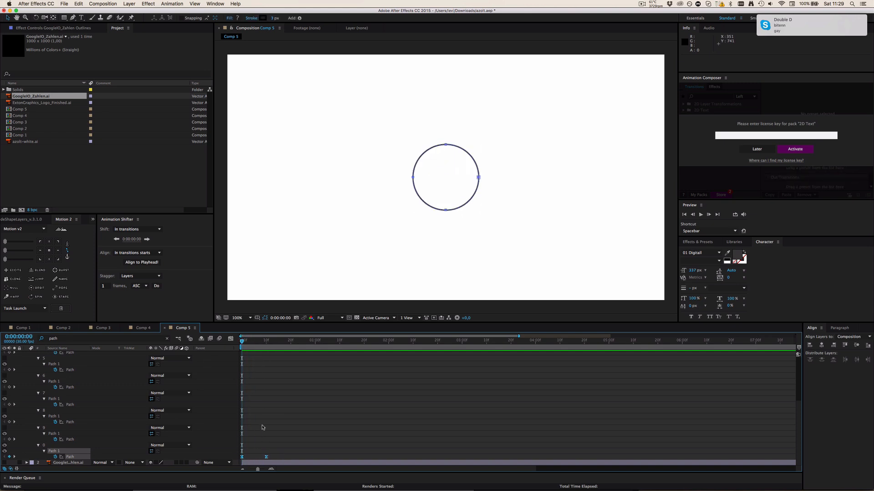
scroll(262, 427, "up", 5)
scroll(259, 422, "down", 5)
left_click(38, 445)
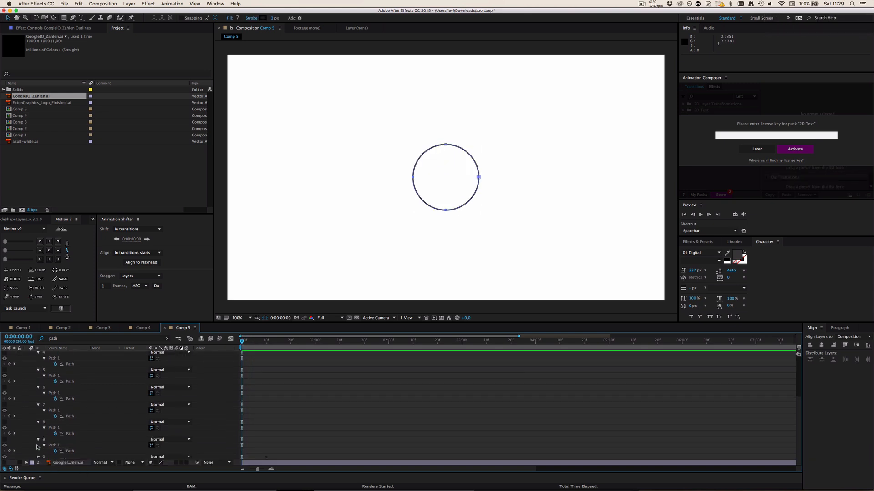
left_click(38, 457)
scroll(67, 456, "down", 2)
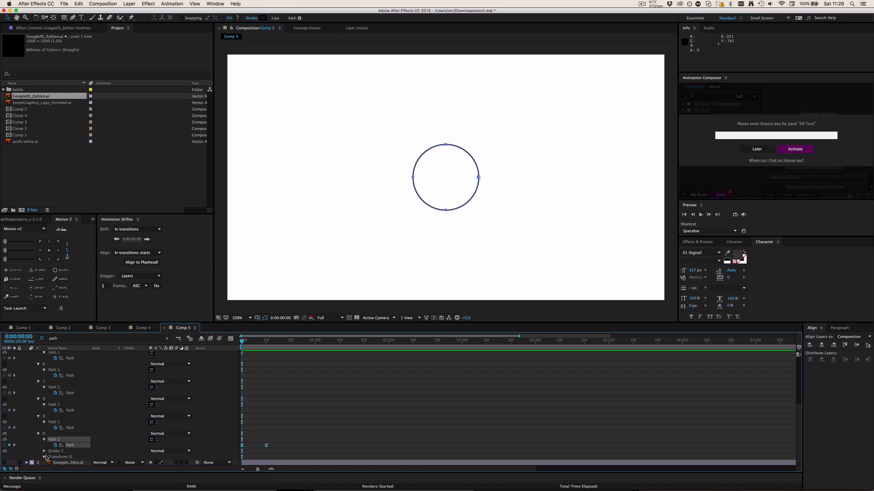
left_click(44, 457)
scroll(70, 451, "down", 3)
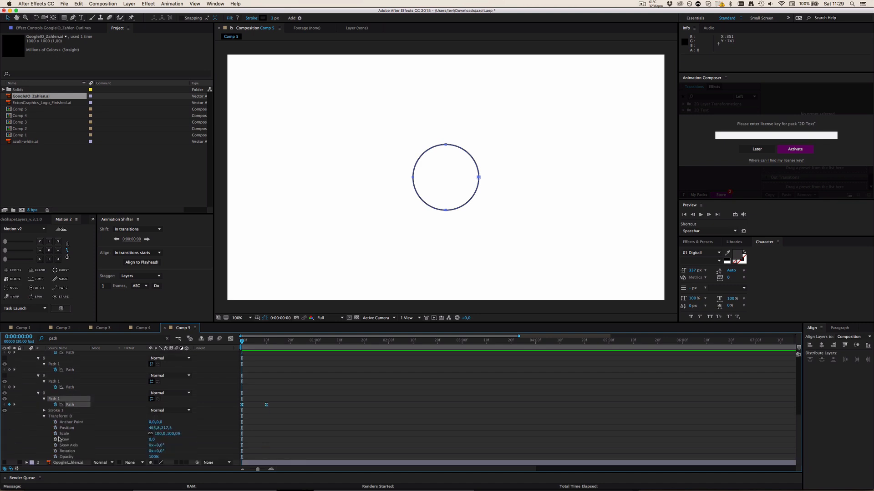
left_click(55, 435)
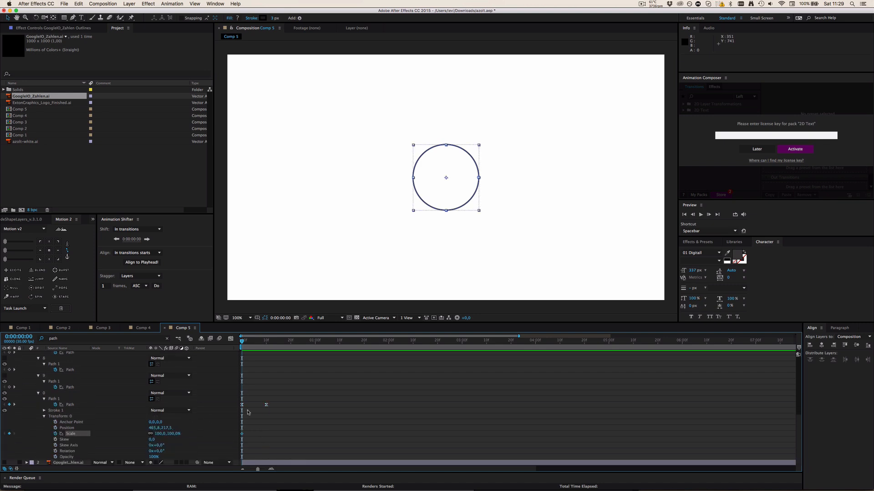
Add Scale keyframes of 105% at 0:00:00:04 and 100% at 0:00:00:07 to numeral 0, and Easy Ease all three Scale keyframes
left_click_drag(245, 339, 252, 342)
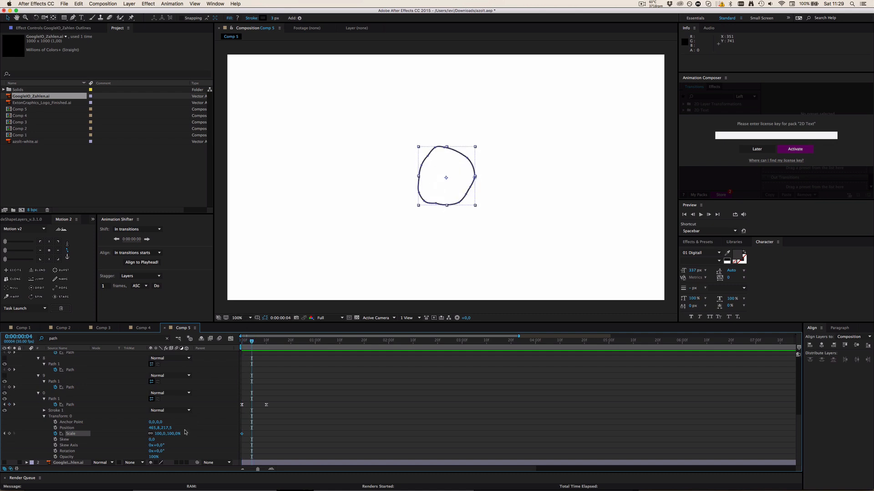
type("105")
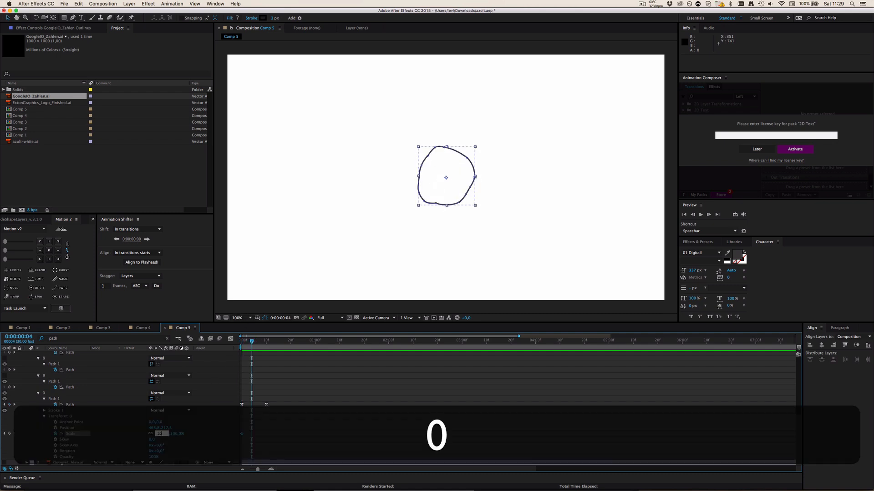
key("Return")
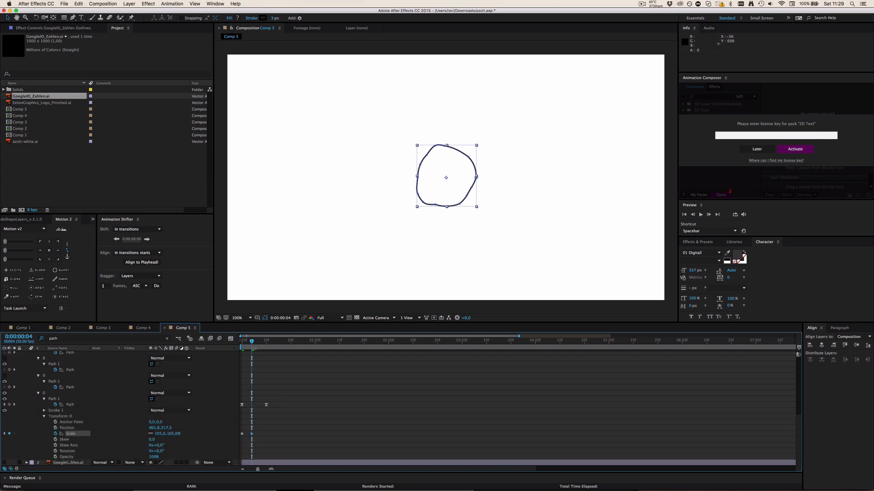
left_click_drag(253, 342, 259, 342)
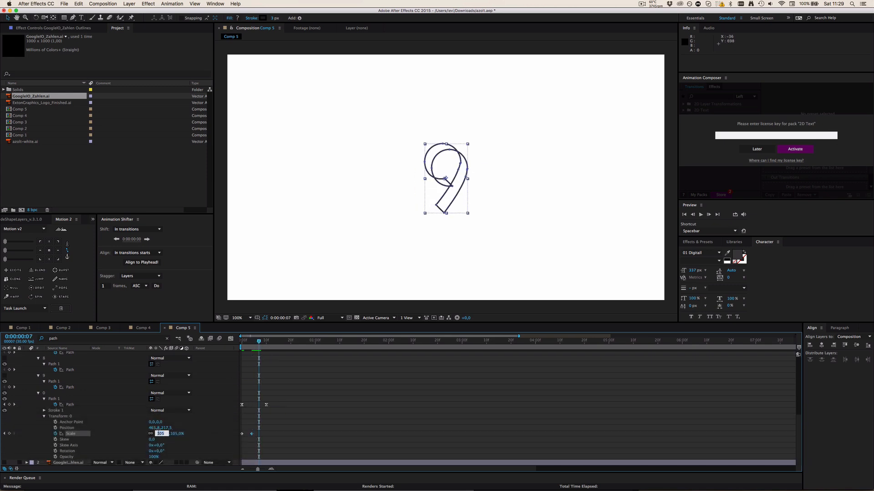
type("10")
key("Return")
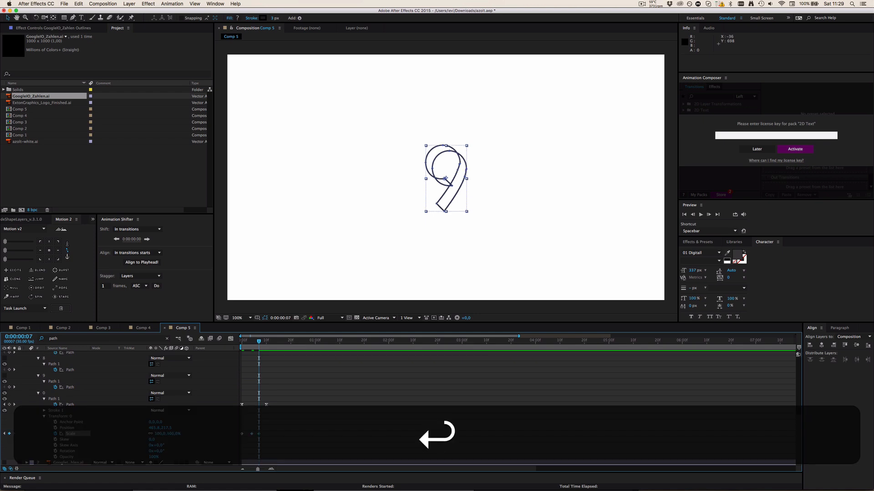
left_click_drag(275, 433, 231, 436)
key("F9")
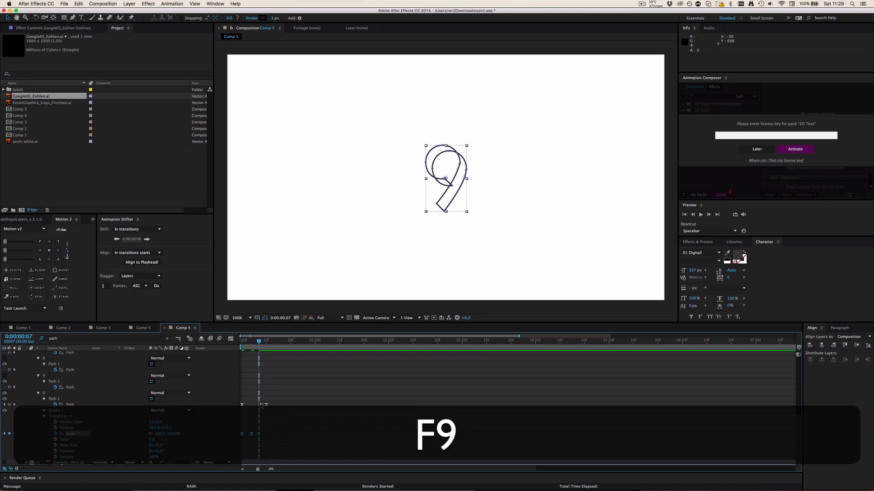
Copy the three Scale keyframes and paste them at every full second from 0:00:01:00 to 0:00:10:00
key("super+c")
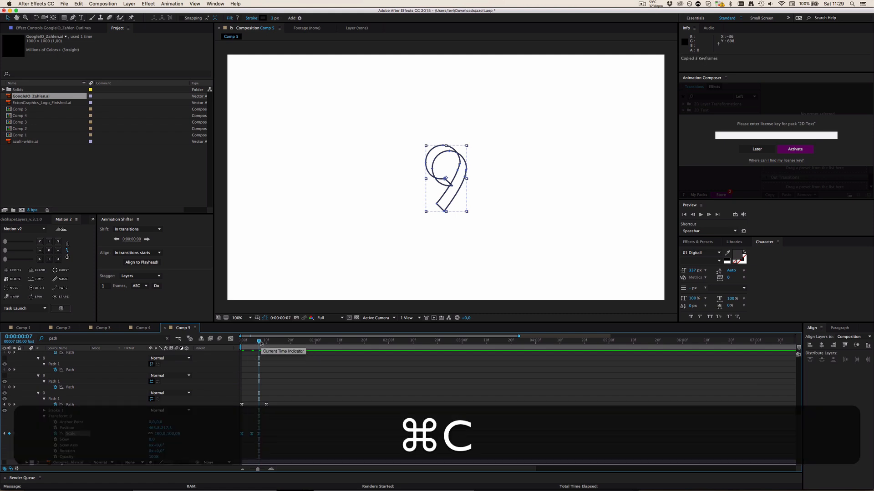
left_click_drag(260, 342, 314, 342)
key("super+v")
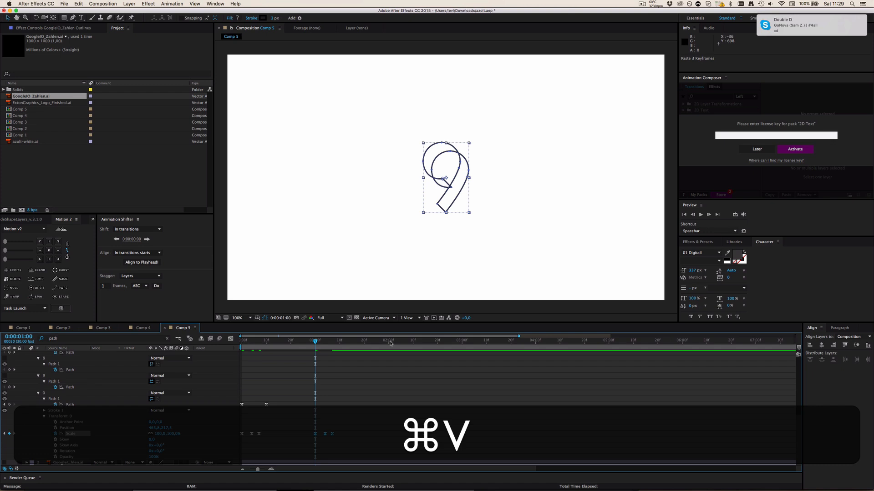
left_click(389, 342)
key("super+v")
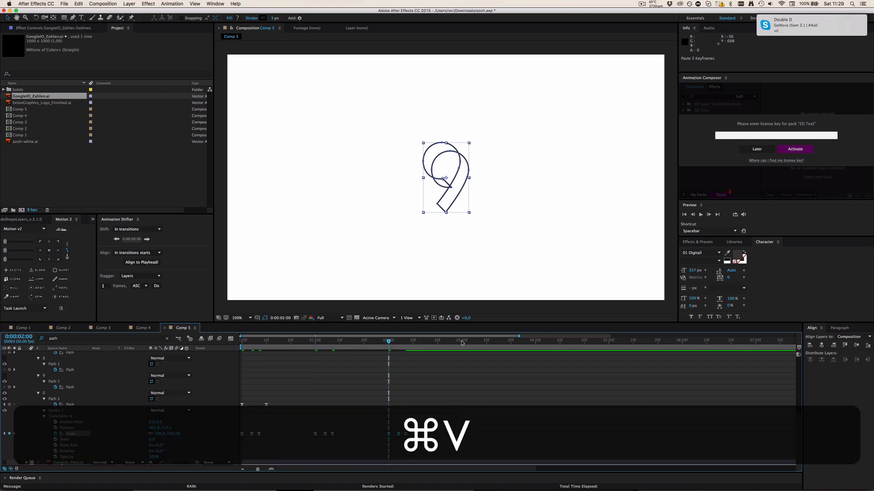
left_click(462, 342)
key("super+v")
left_click(535, 342)
key("super+v")
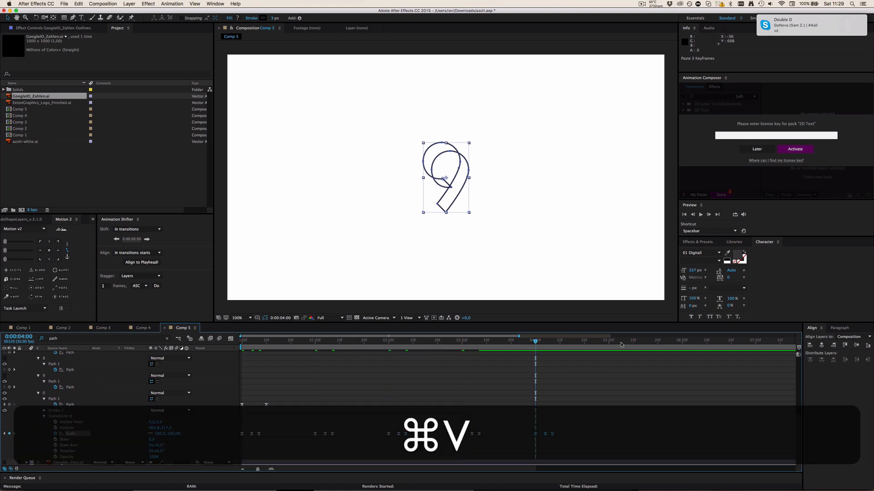
left_click(609, 343)
key("super+v")
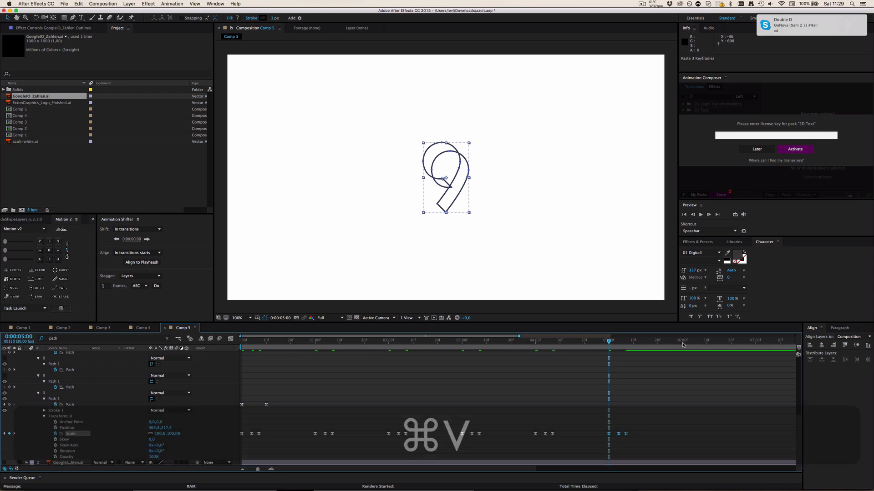
left_click(682, 342)
key("super+v")
left_click(756, 342)
key("super+v")
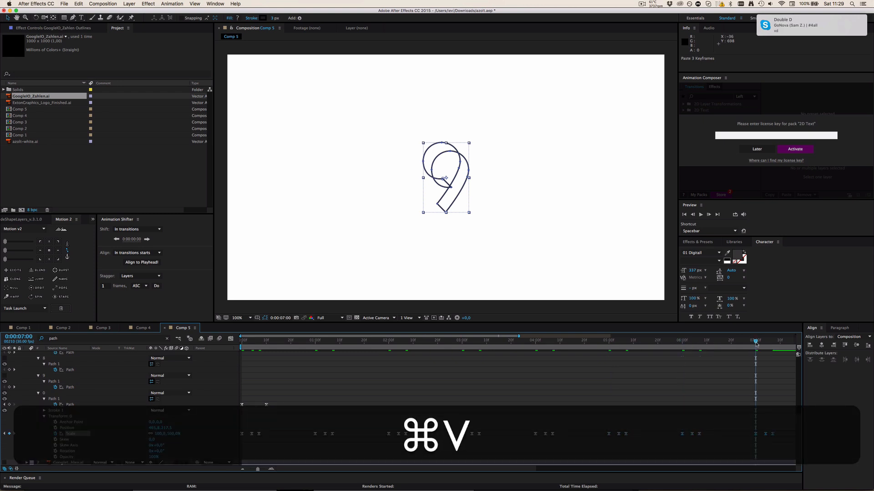
scroll(663, 359, "right", 10)
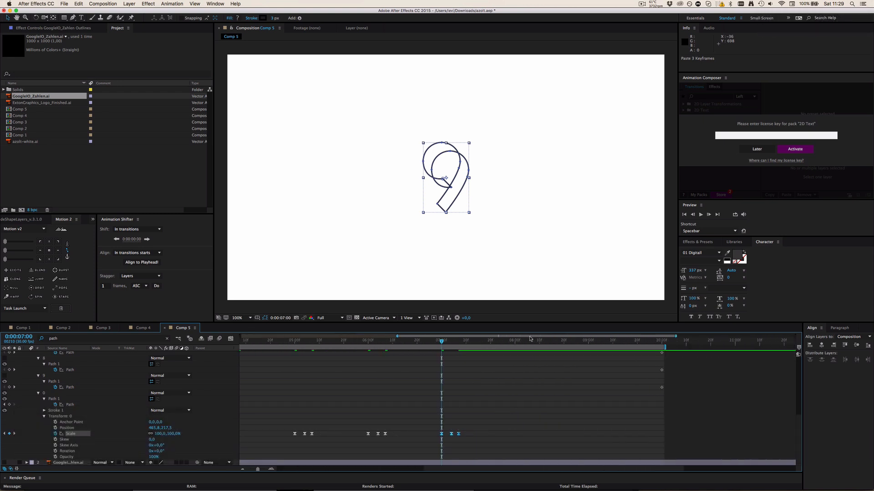
left_click(515, 342)
key("super+v")
left_click(589, 342)
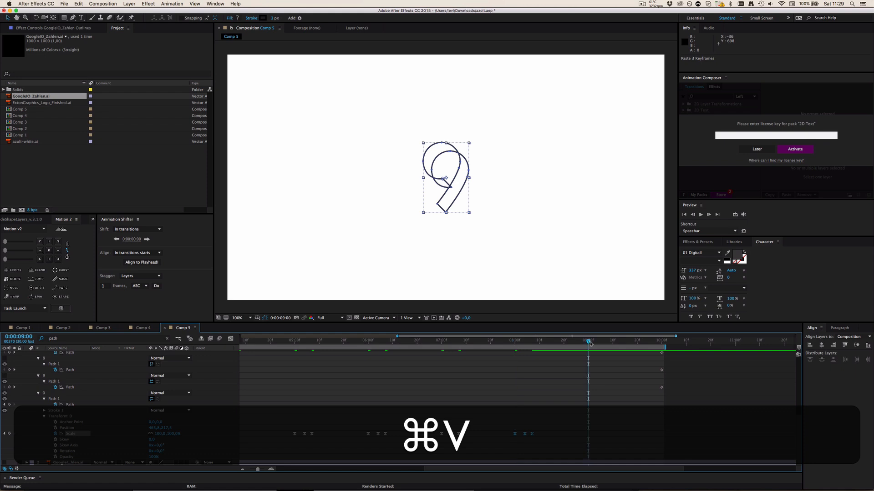
key("super+v")
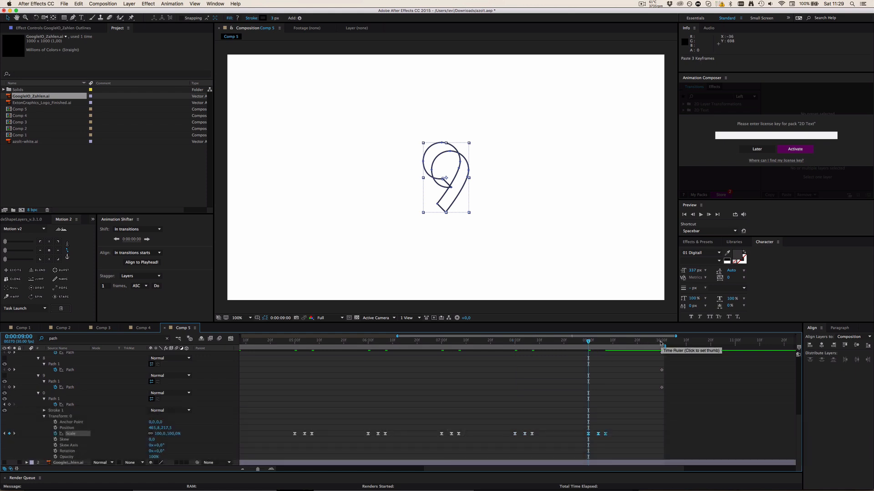
left_click(661, 343)
key("super+v")
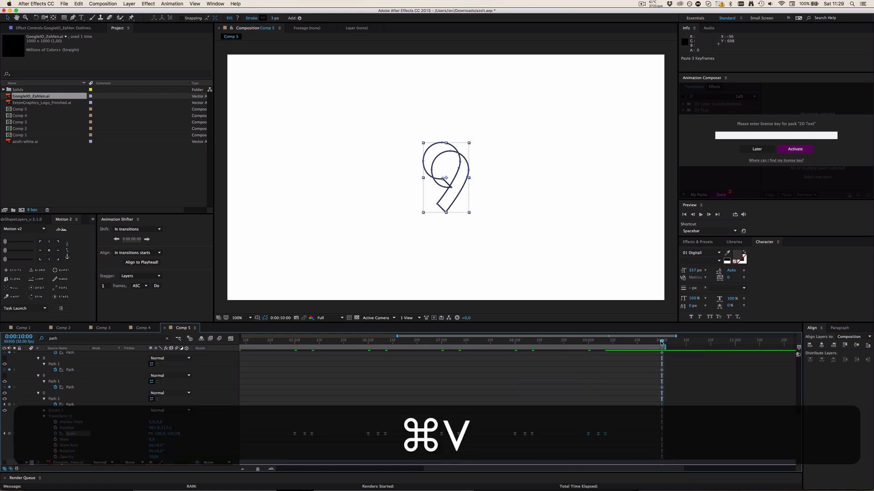
Extend the work area's end to about 0:00:11:00 and save the project
left_click_drag(664, 348, 733, 347)
key("super+s")
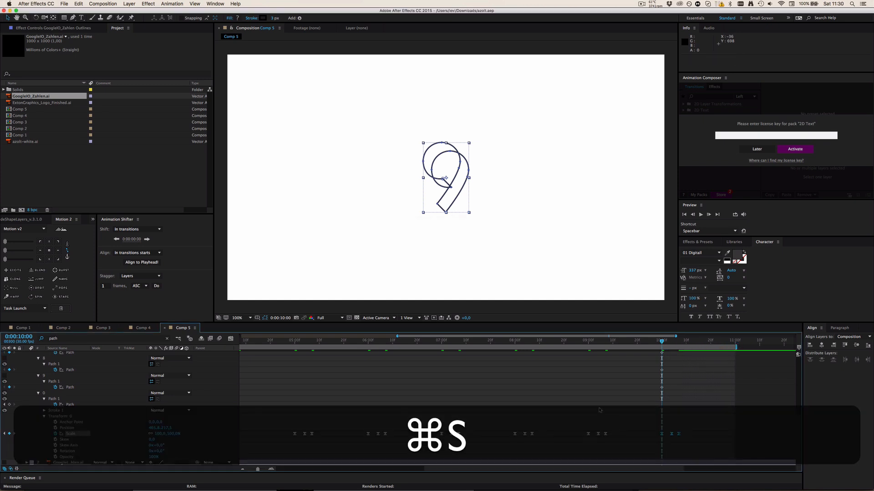
Set the circle's bottom point as the first vertex of numeral 0's path at the 0:00:00:00 Path keyframe
left_click_drag(626, 337, 267, 342)
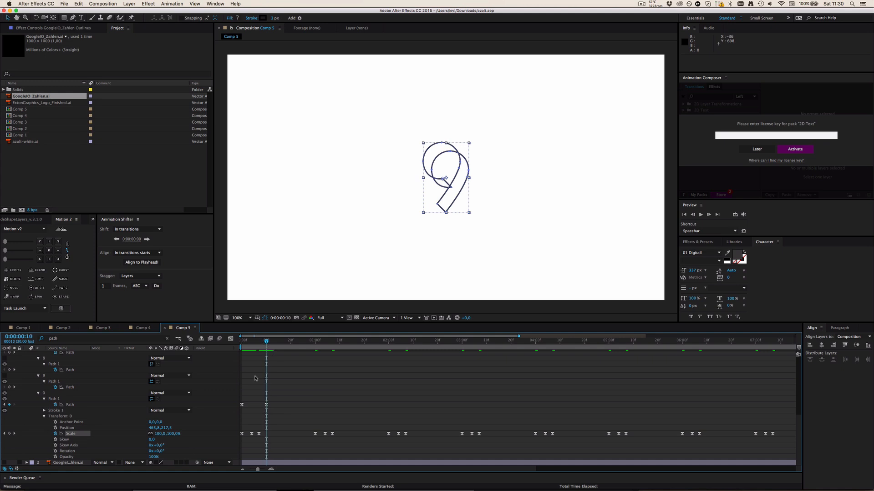
left_click(242, 405)
left_click(261, 394)
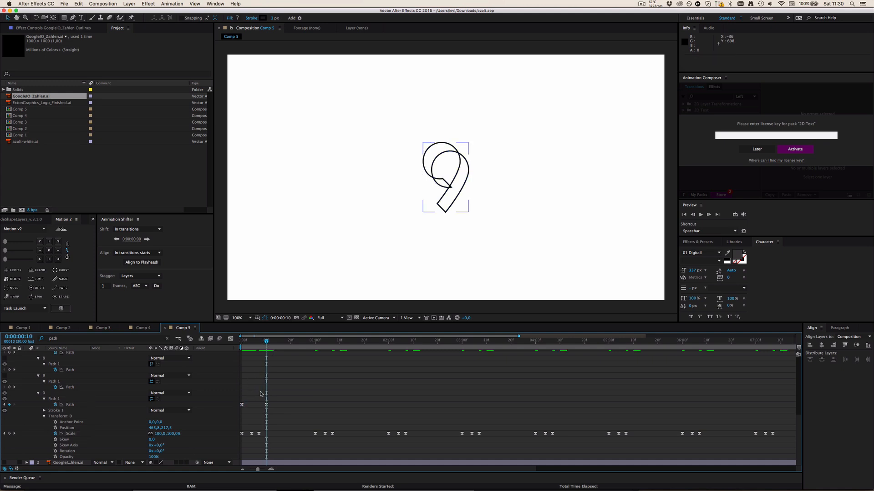
left_click_drag(266, 342, 241, 342)
left_click(245, 387)
left_click(242, 405)
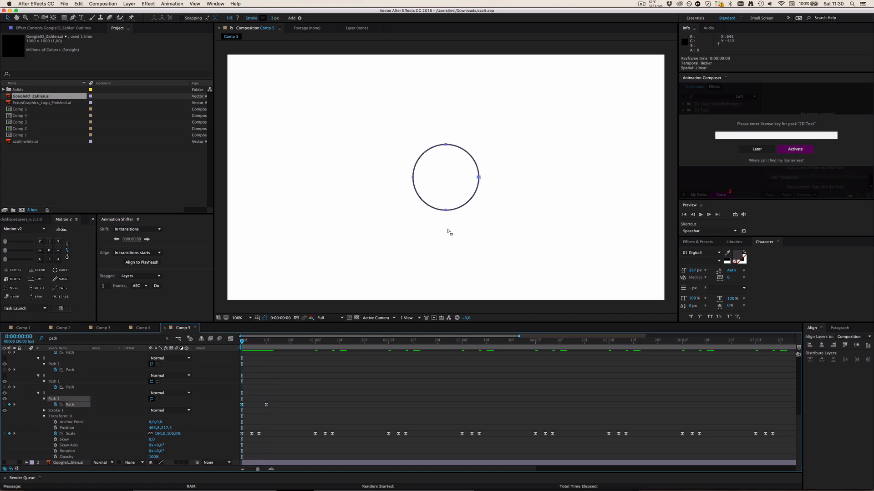
key("super+equal")
key("super+equal")
key("super+minus")
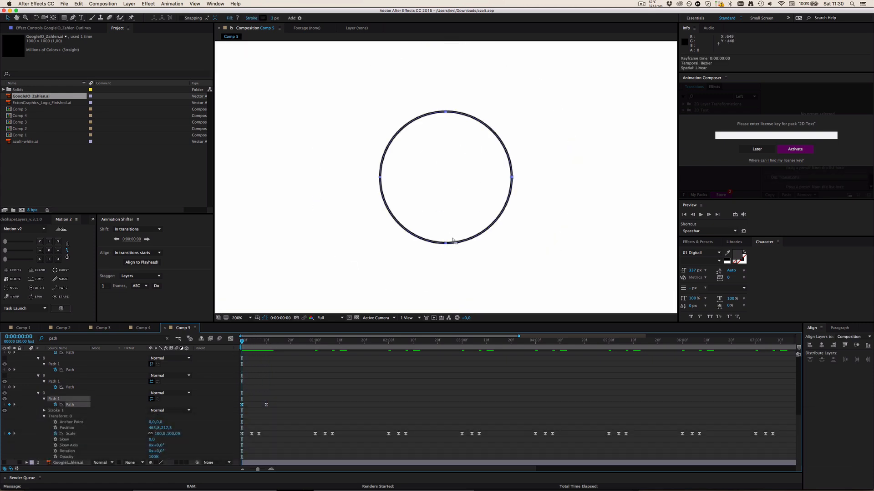
key("super+equal")
key("h")
left_click_drag(448, 269, 446, 148)
key("v")
left_click(441, 200)
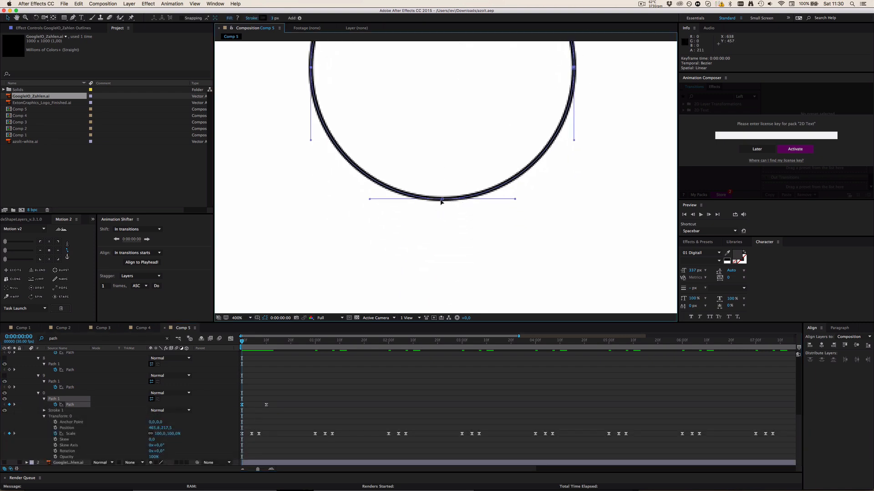
right_click(441, 202)
mouse_move(514, 212)
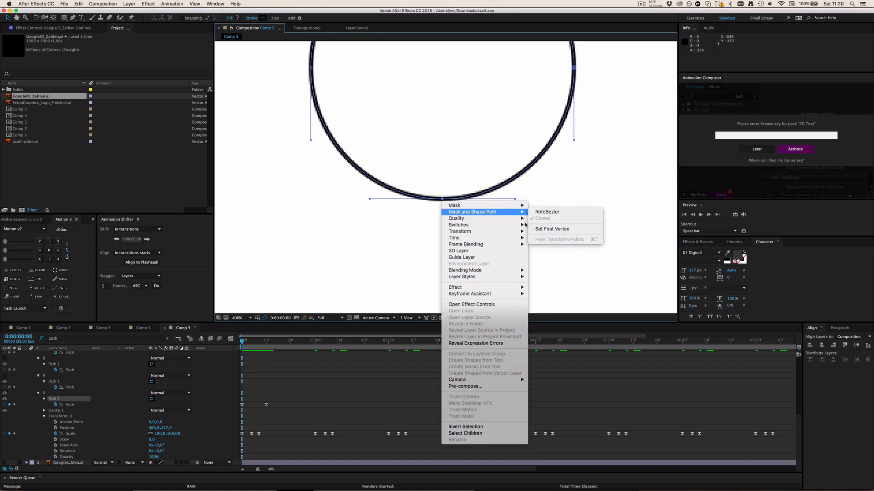
left_click(552, 229)
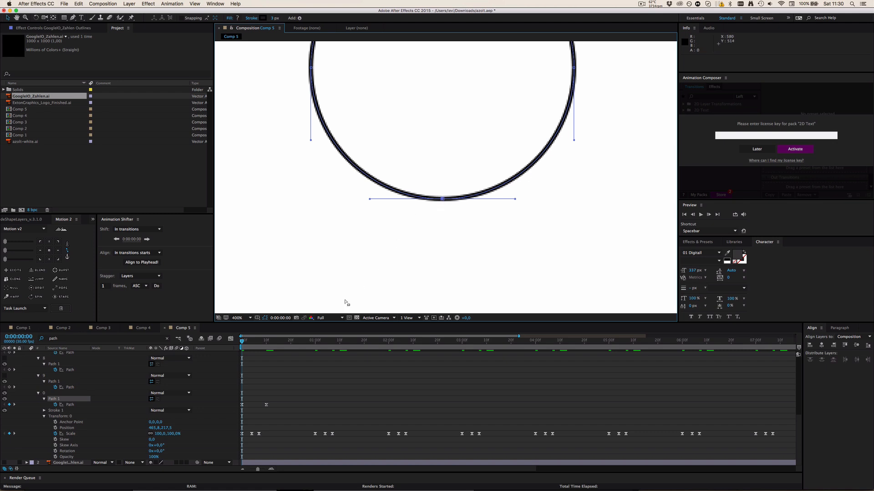
Set the bottom tip of the 9 as the path's first vertex at the 0:00:00:10 Path keyframe
left_click(266, 342)
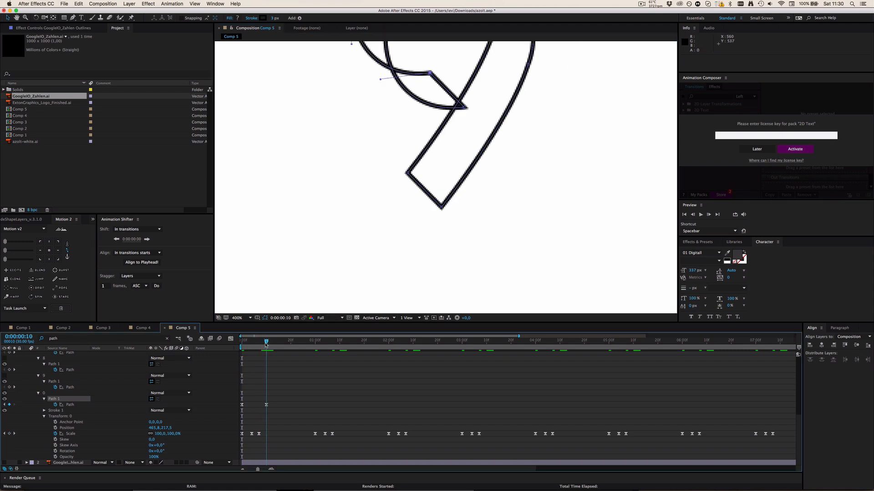
left_click_drag(268, 344, 269, 345)
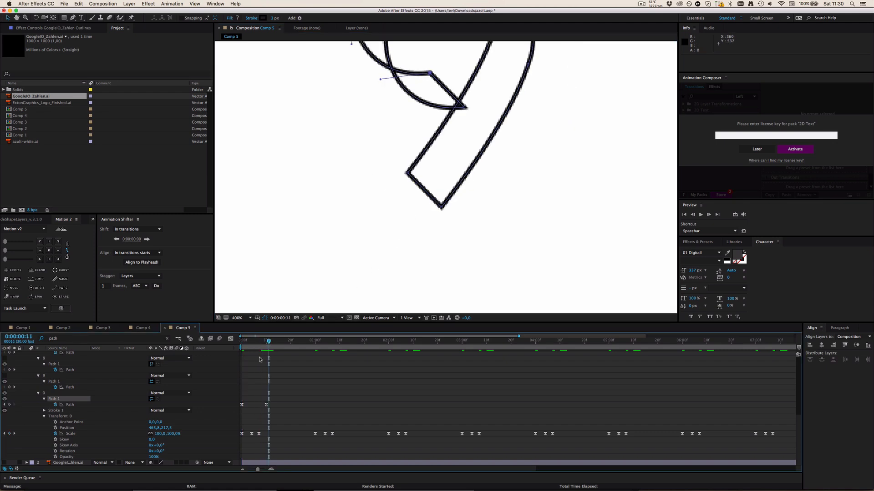
key("super+Left")
left_click(267, 405)
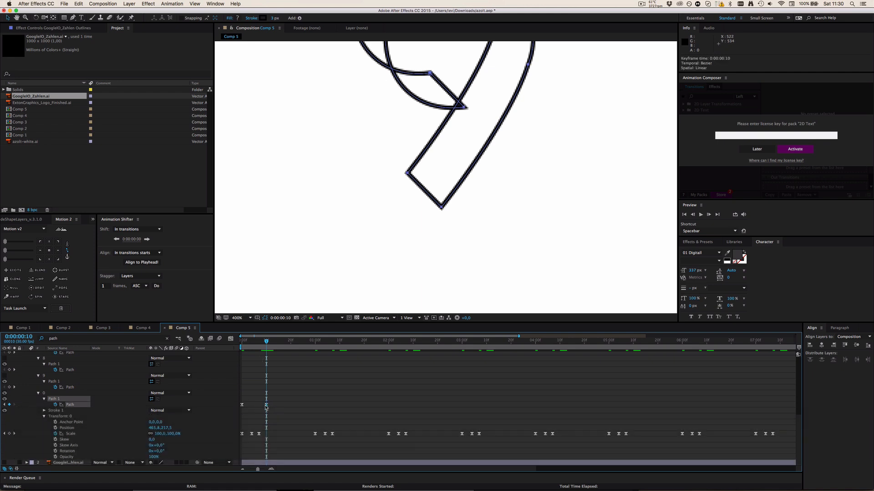
left_click(440, 208, "shift")
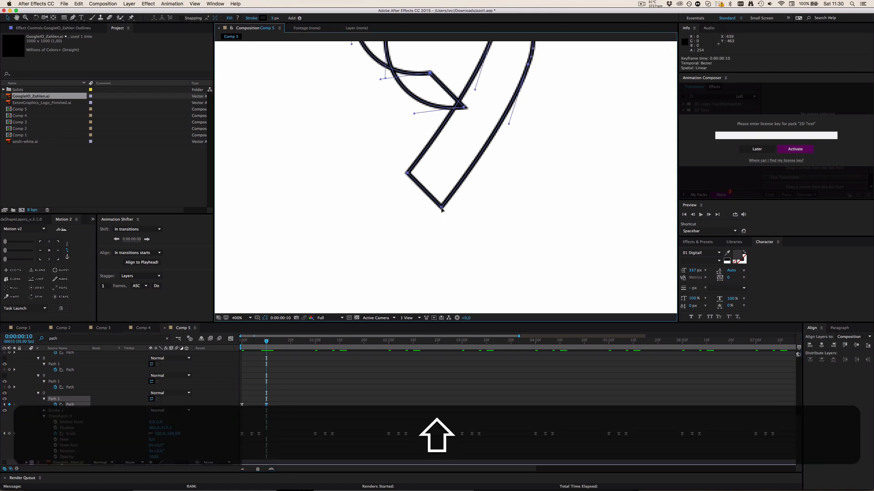
right_click(441, 209)
mouse_move(473, 220)
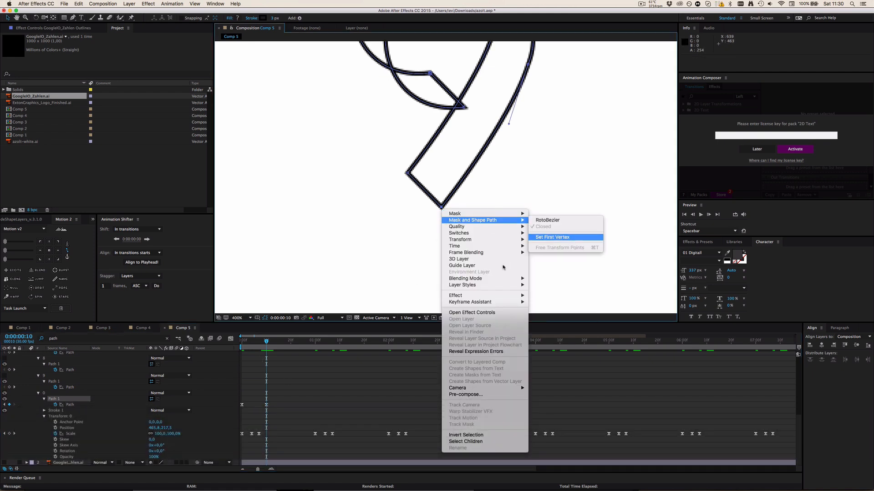
left_click(552, 237)
left_click(280, 384)
Preview the morph from 0 to 9 with its scale animation from the start of the timeline
scroll(374, 255, "down", 2)
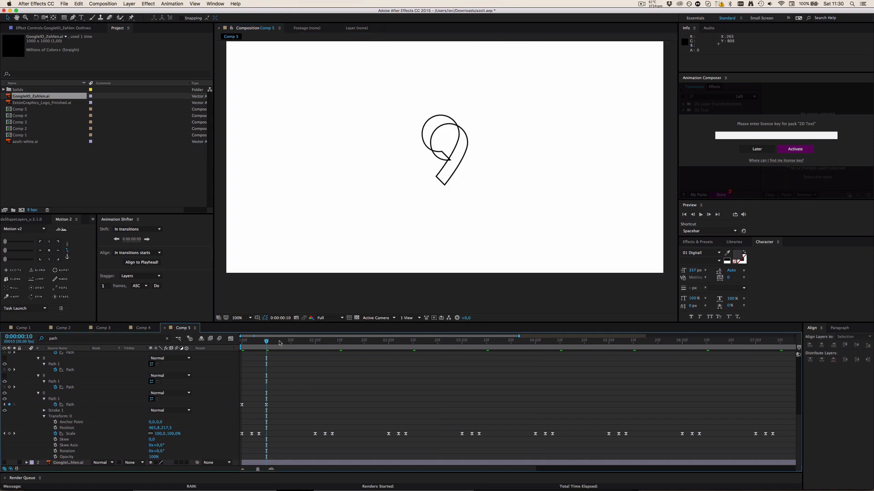
left_click_drag(267, 342, 241, 342)
key("space")
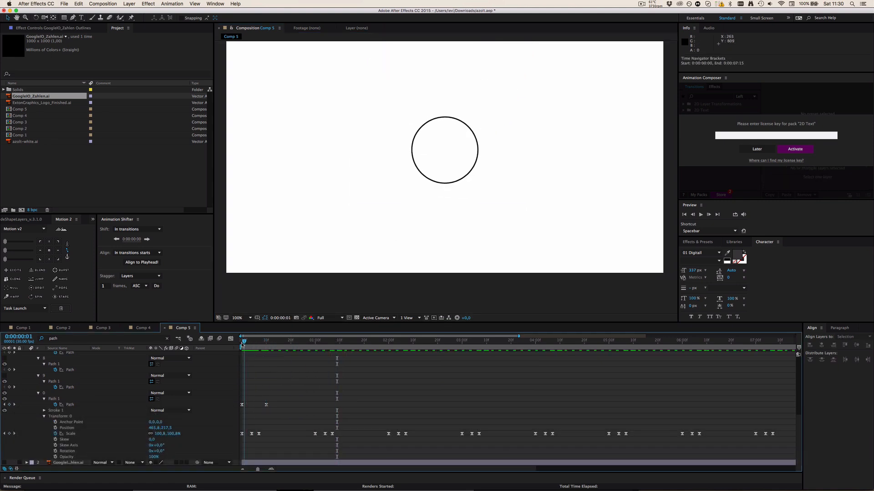
key("space")
key("space")
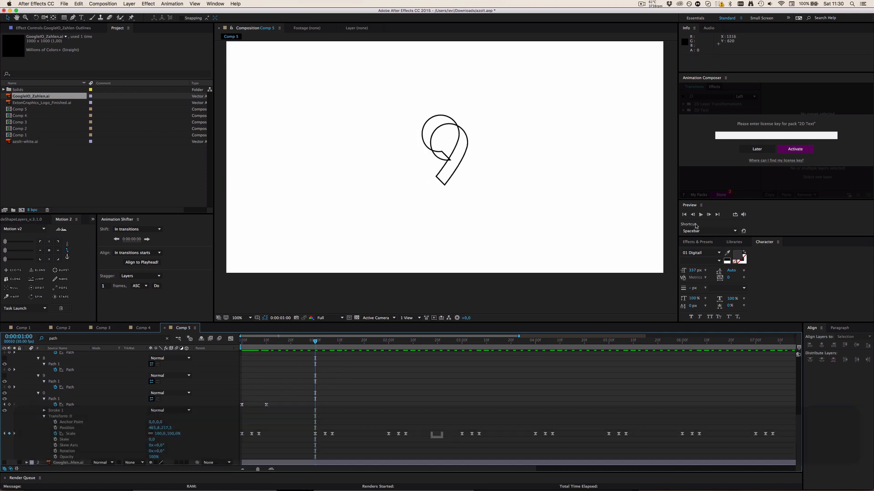
key("space")
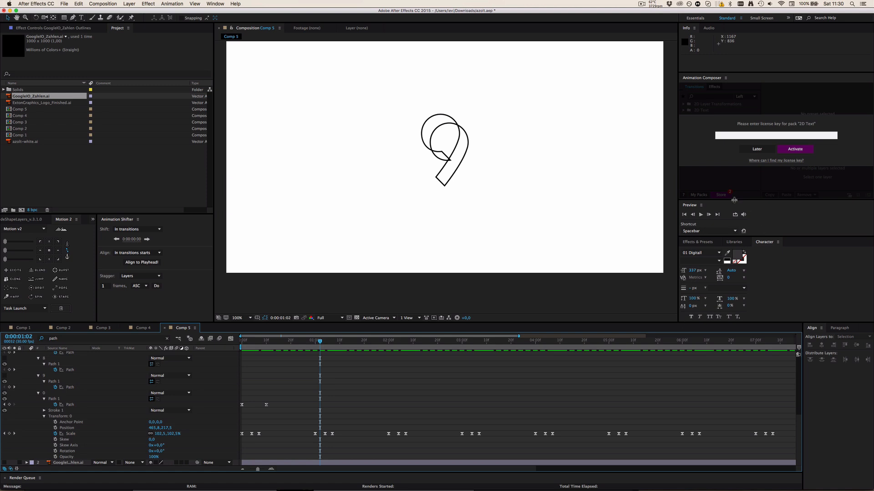
Enlarge the Preview panel to reveal all its playback settings and check the frame rate options
left_click_drag(734, 200, 730, 87)
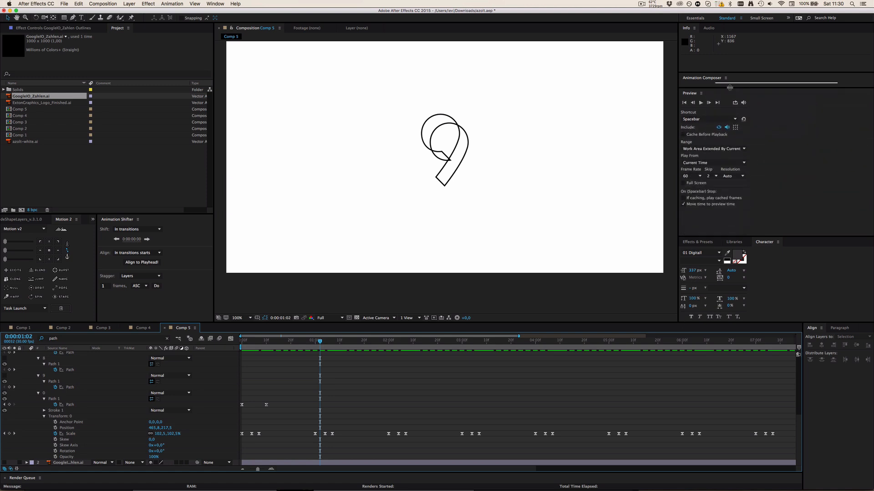
left_click(702, 178)
left_click(694, 221)
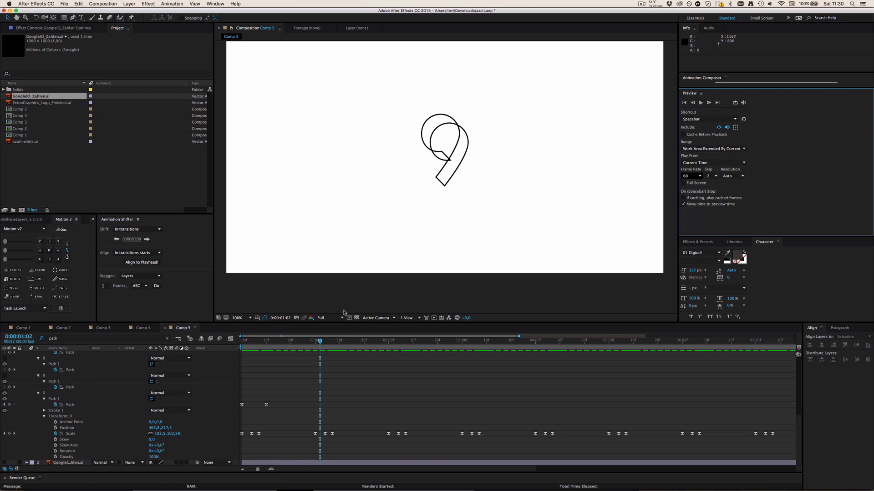
Play the morph from 0 to 9 from the beginning of the timeline at the 30 fps preview rate
left_click(280, 370)
left_click_drag(267, 343, 224, 360)
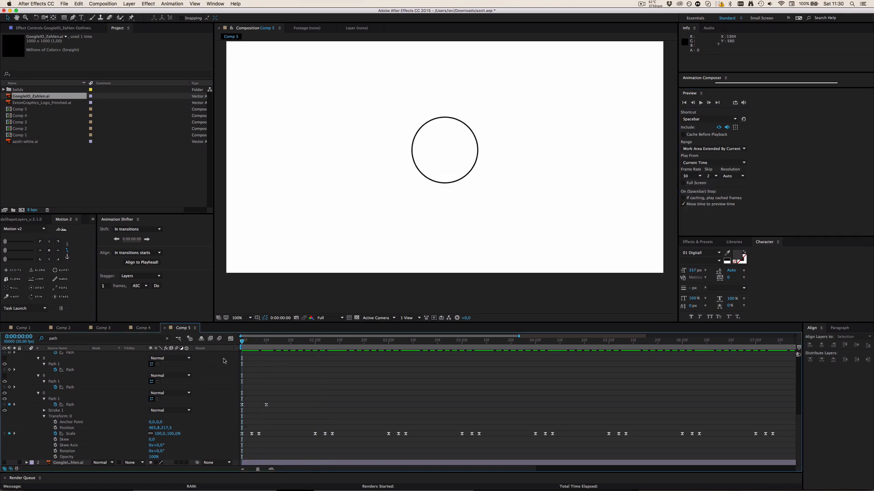
key("space")
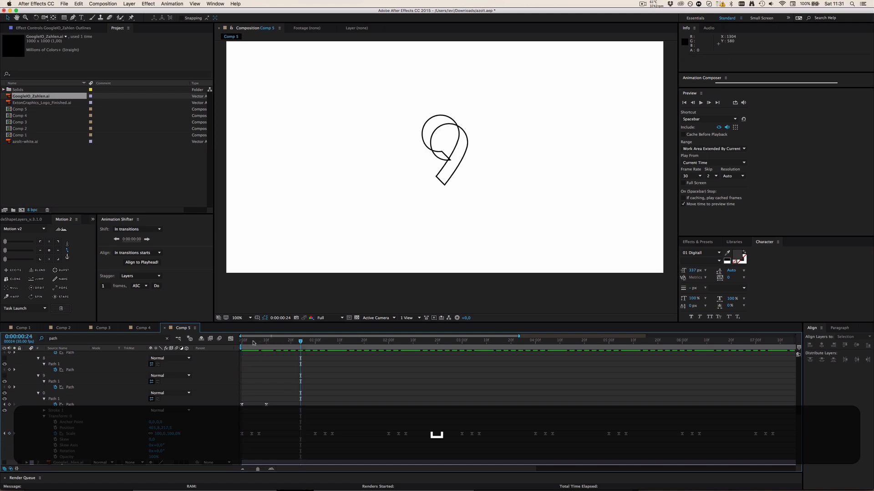
Shift numeral 0's two Path keyframes together so the first one sits at 0:00:00:05
left_click_drag(253, 343, 237, 349)
left_click_drag(276, 410, 255, 407)
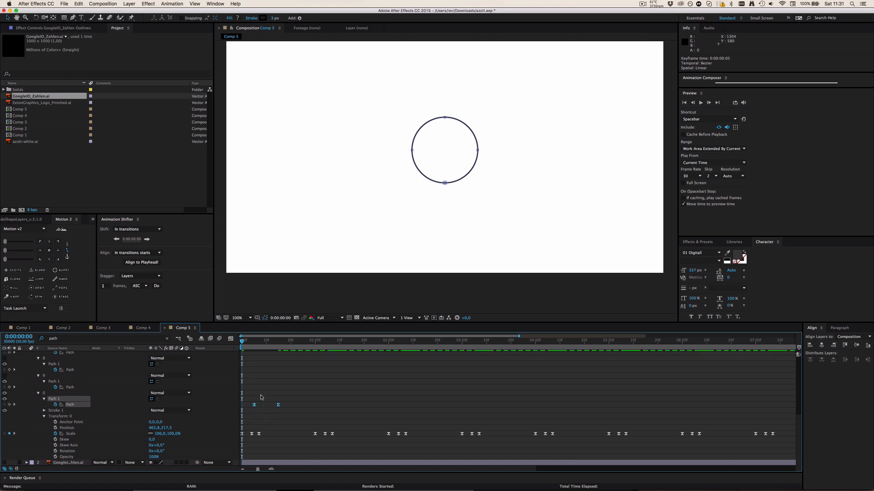
left_click(260, 397)
End the work area at 0:00:00:29 and preview the morph within it
left_click_drag(278, 341, 313, 342)
key("n")
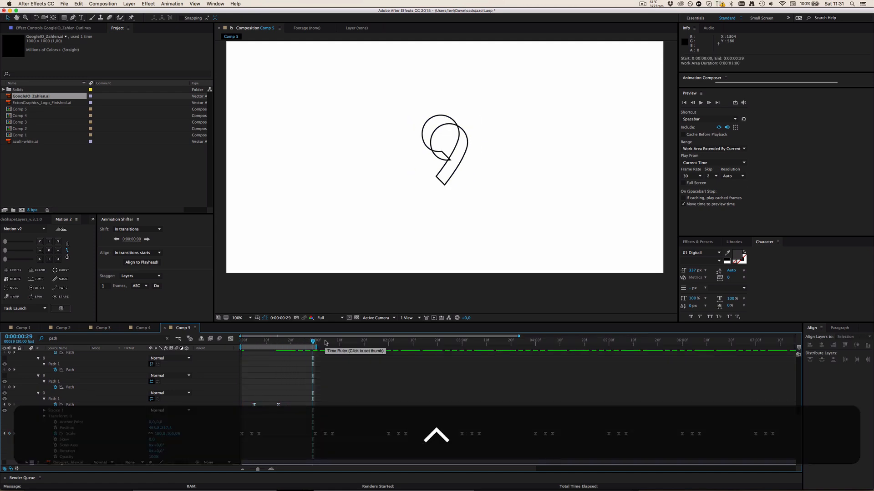
key("ctrl+0")
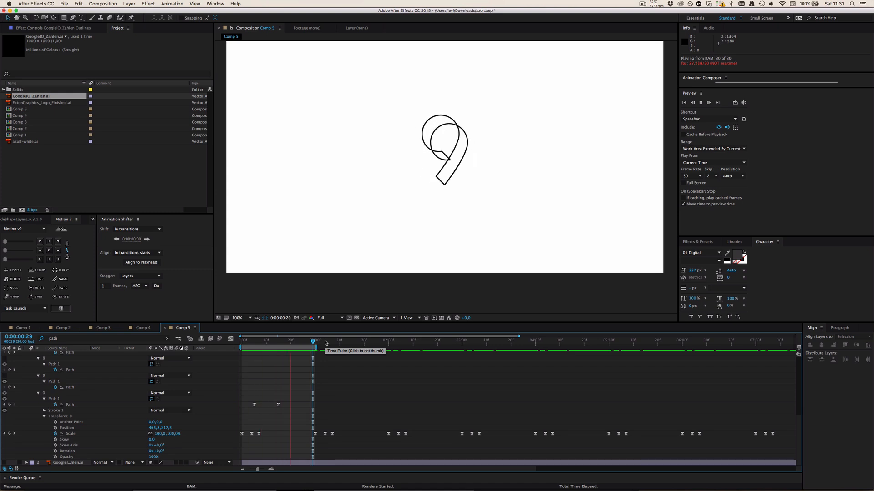
key("space")
Move both Path keyframes one frame earlier so the first is at 0:00:00:04, and preview the work area
left_click_drag(316, 395, 251, 406)
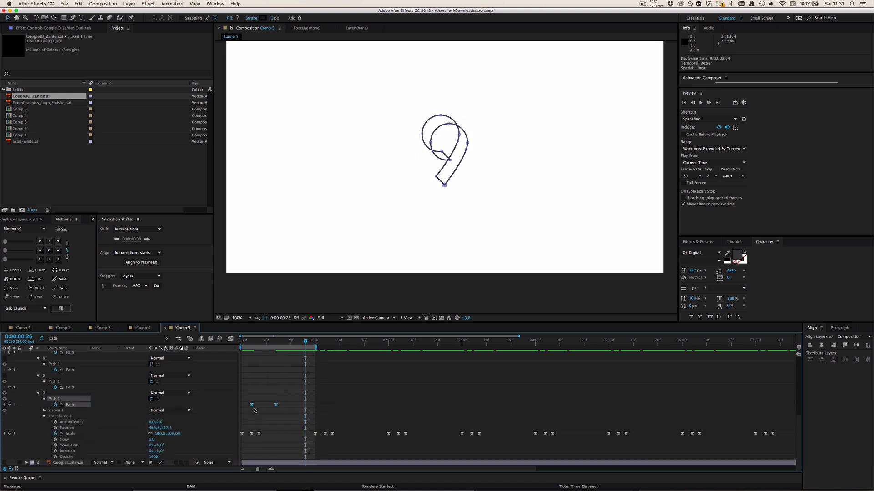
left_click(253, 409)
key("ctrl+0")
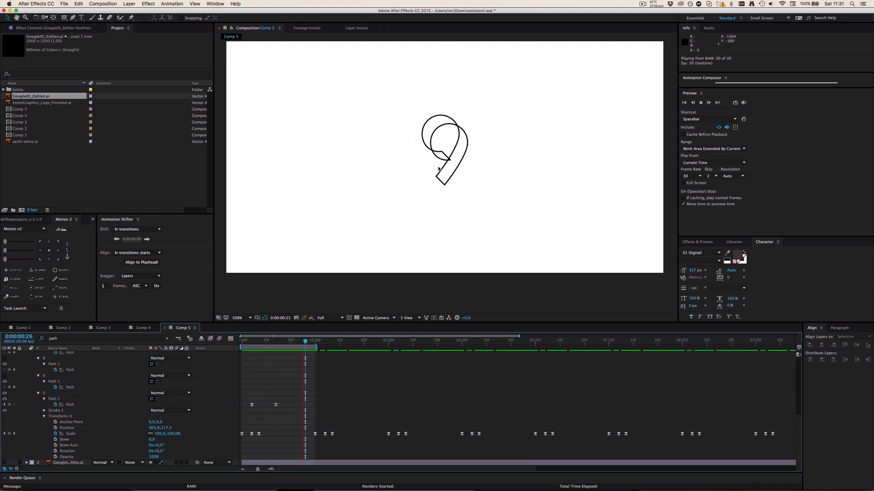
key("space")
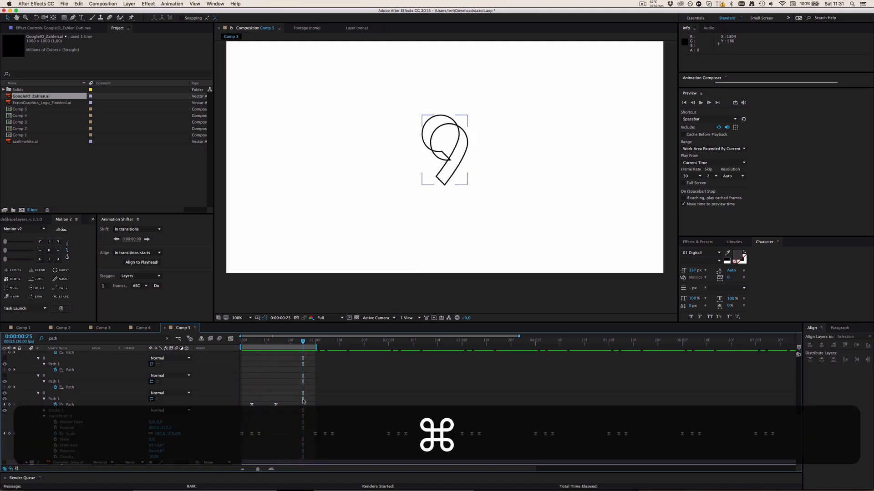
Copy the 9's Path keyframe at 0:00:00:14 and paste it at 0:00:01:04 to hold the 9
left_click(276, 404)
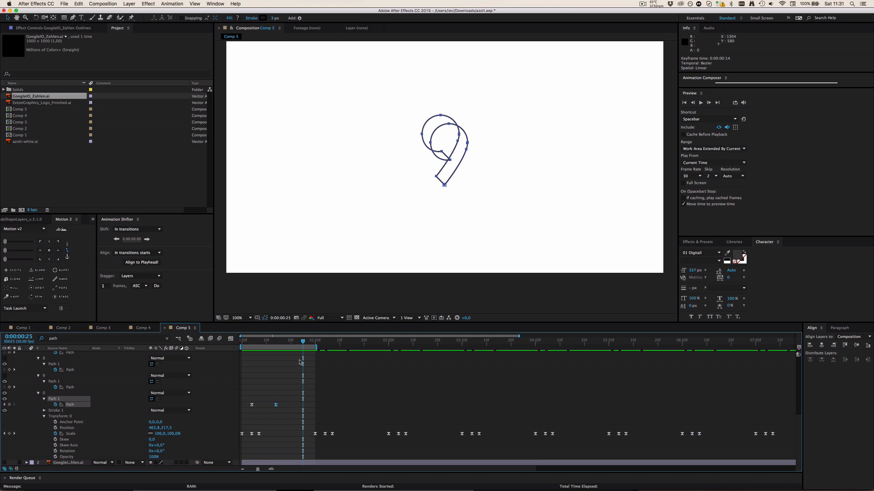
key("super+c")
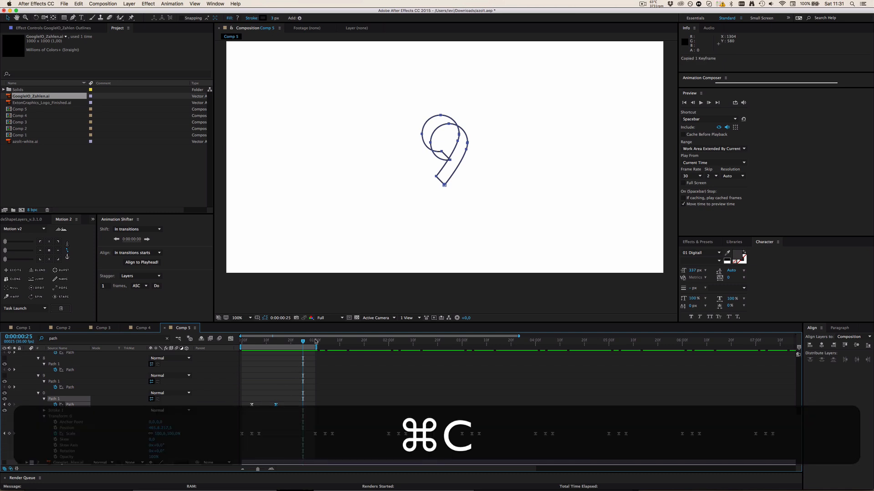
left_click(315, 341)
left_click_drag(315, 342, 325, 344)
key("super+v")
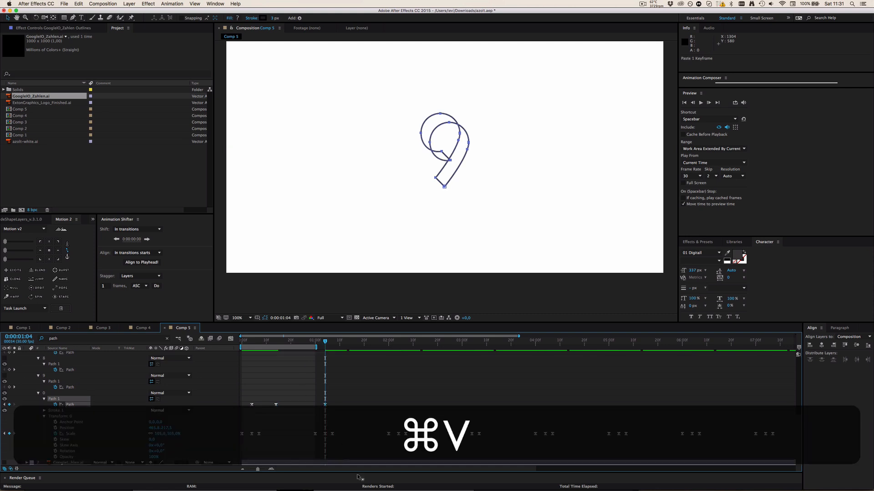
Copy the 8's Path keyframe at 0:00:10:00 and paste it into numeral 0's path at 0:00:01:15
scroll(632, 446, "up", 1)
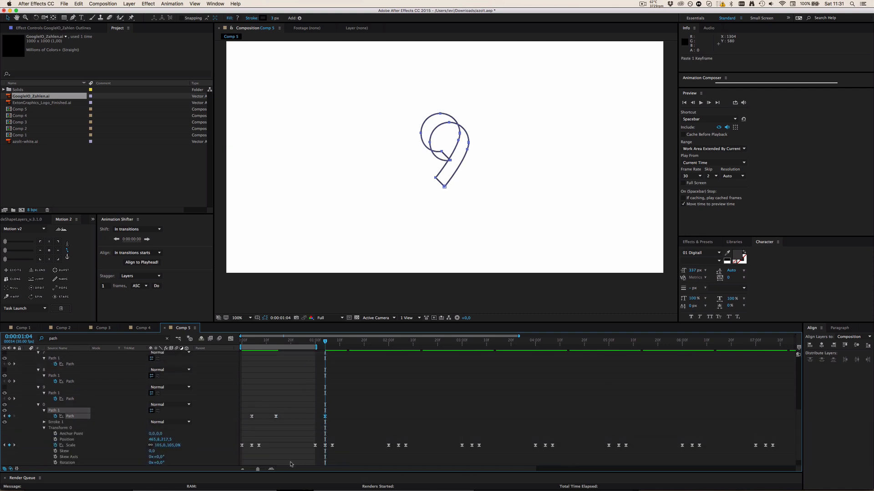
left_click(243, 470)
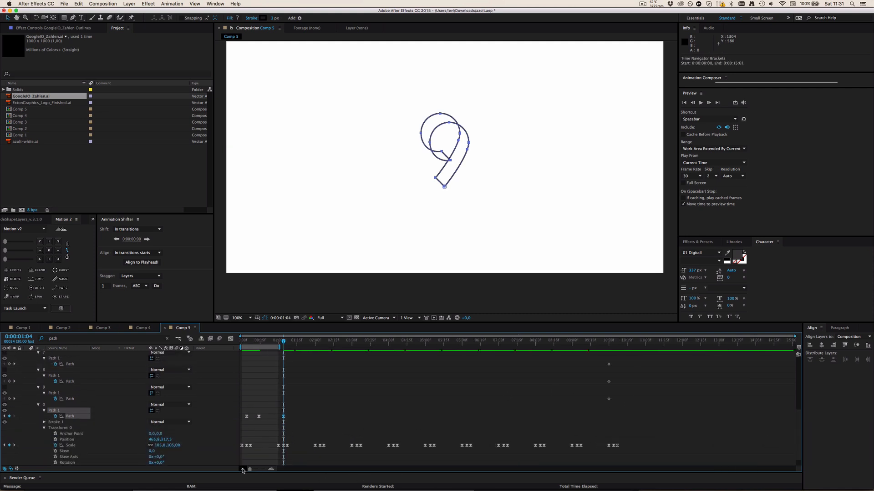
left_click(609, 382)
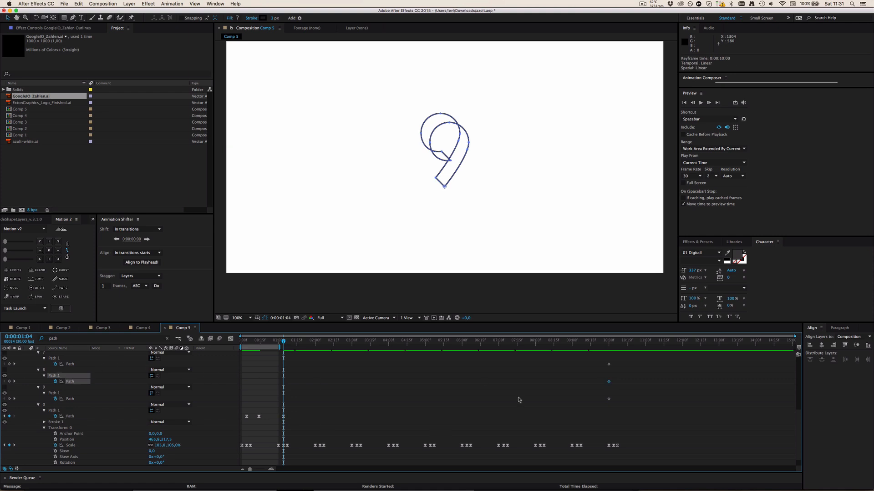
key("super+c")
left_click_drag(288, 342, 312, 343)
left_click(271, 469)
key("super+v")
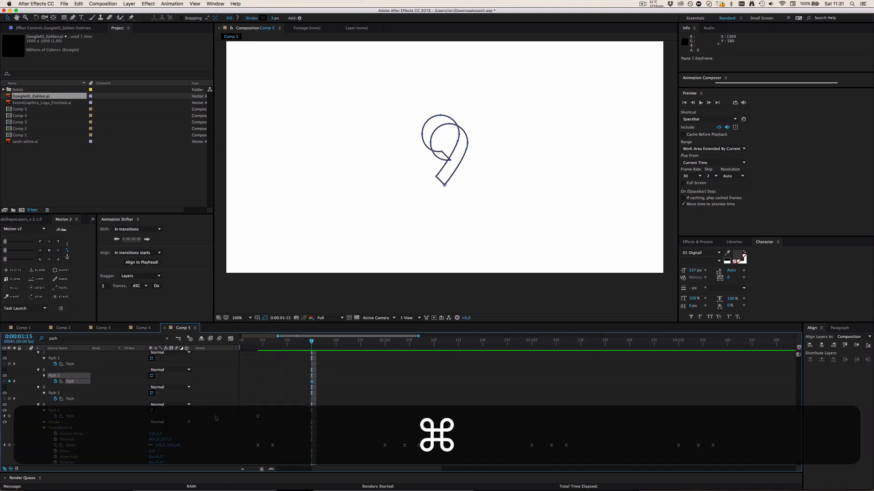
key("super+z")
left_click(258, 416)
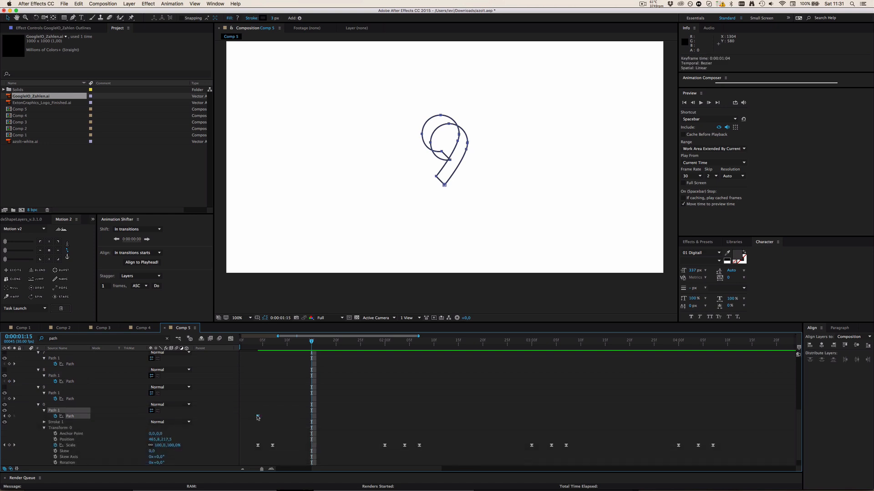
key("super+v")
left_click(308, 377)
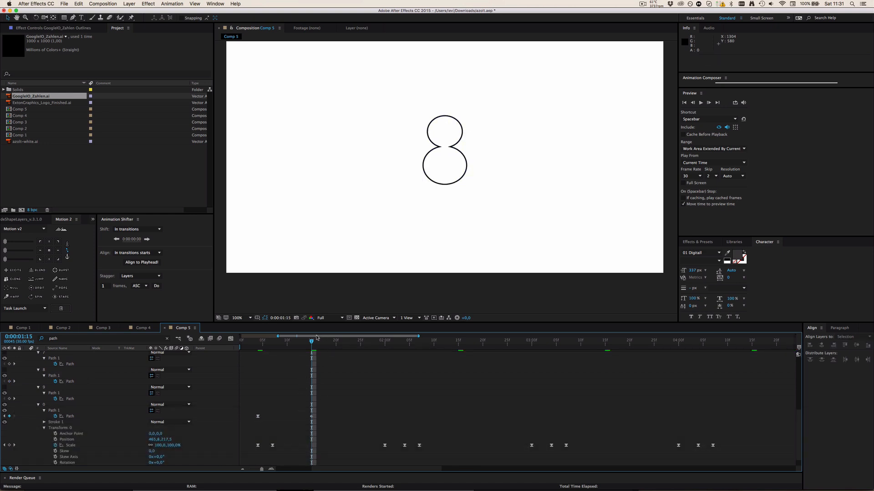
Copy the 8-shaped Path keyframe in numeral 0 and paste it at 0:00:02:04
left_click(325, 415)
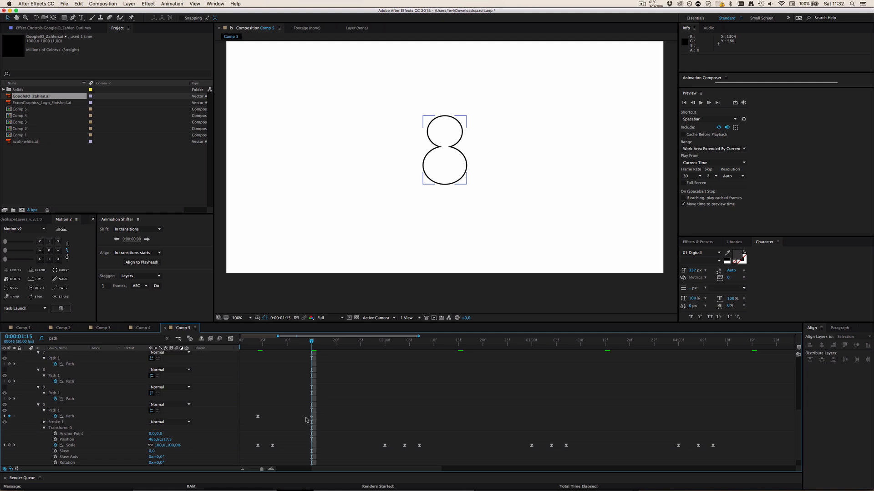
left_click(311, 416)
key("super+c")
left_click_drag(380, 344, 403, 344)
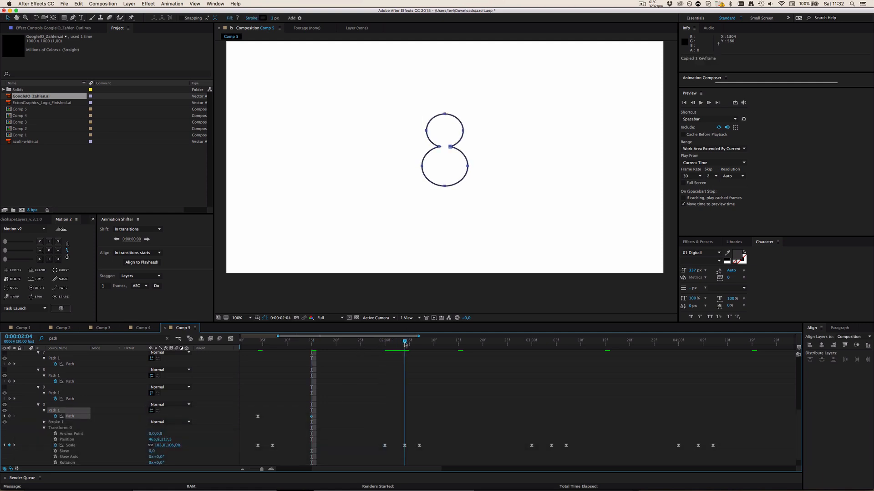
key("super+v")
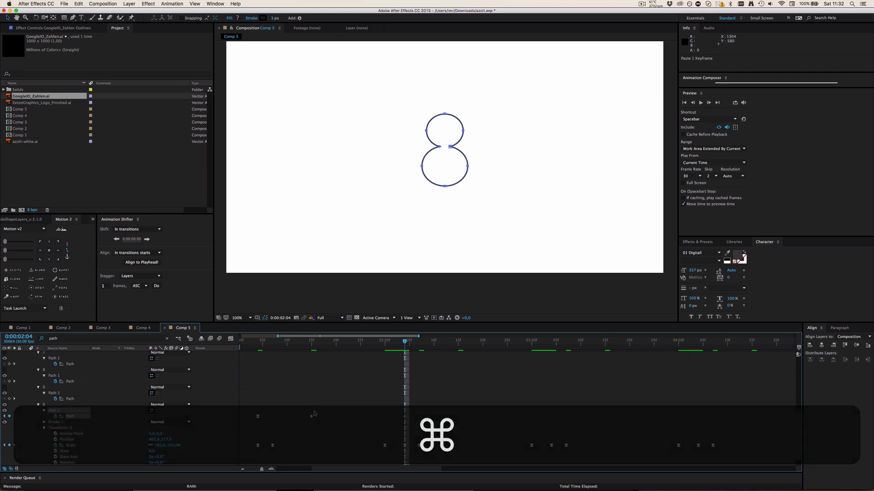
Move the 8-shaped Path keyframe at 0:00:01:15 one frame earlier
left_click(312, 417)
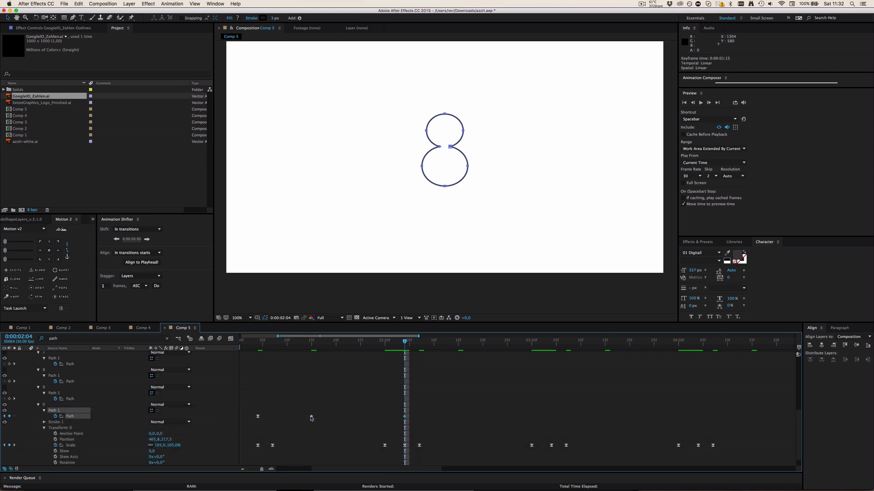
left_click_drag(310, 417, 306, 417)
left_click(379, 423)
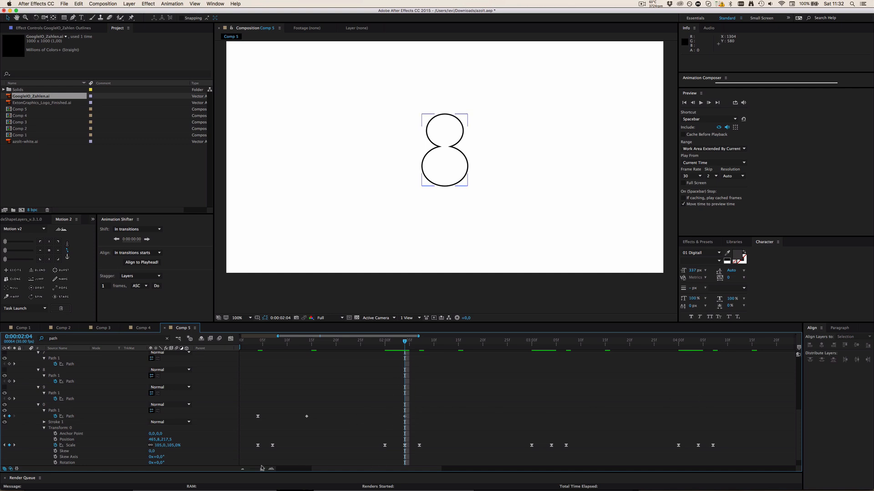
Copy the 7's Path keyframe, paste it into numeral 0's path at 0:00:02:14, and save the project
left_click(241, 470)
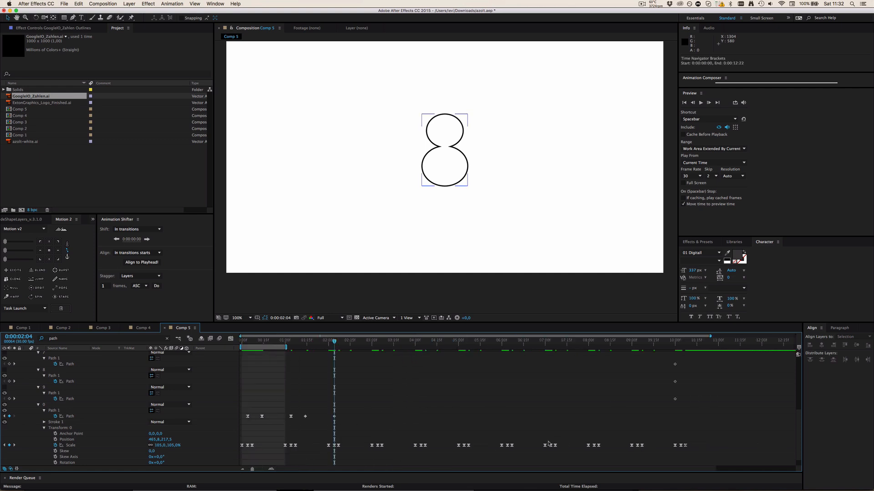
left_click(674, 365)
key("super+c")
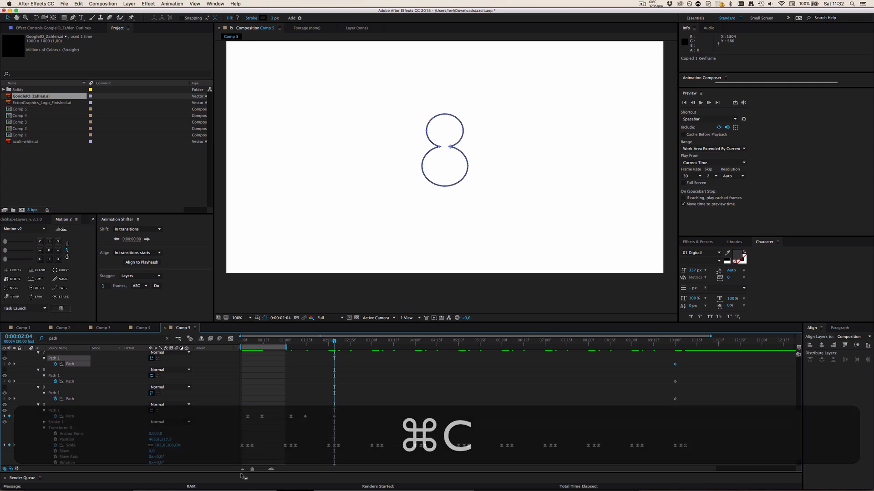
left_click(270, 470)
left_click(392, 341)
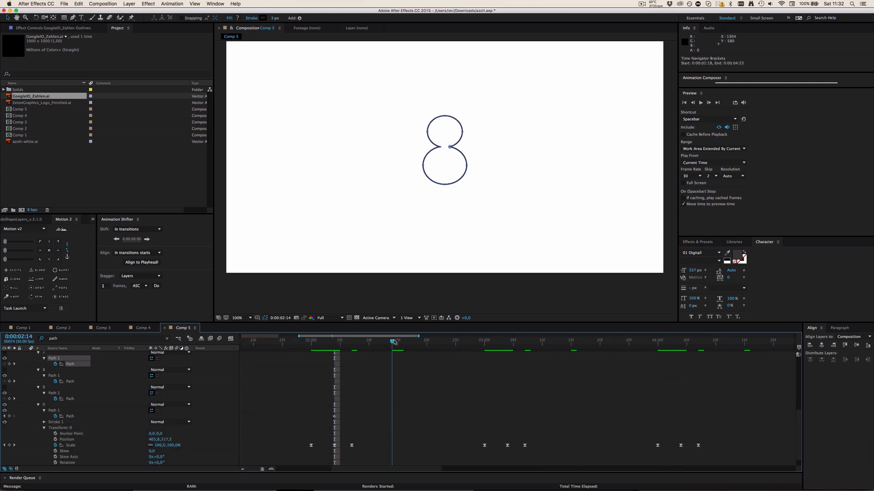
key("super+v")
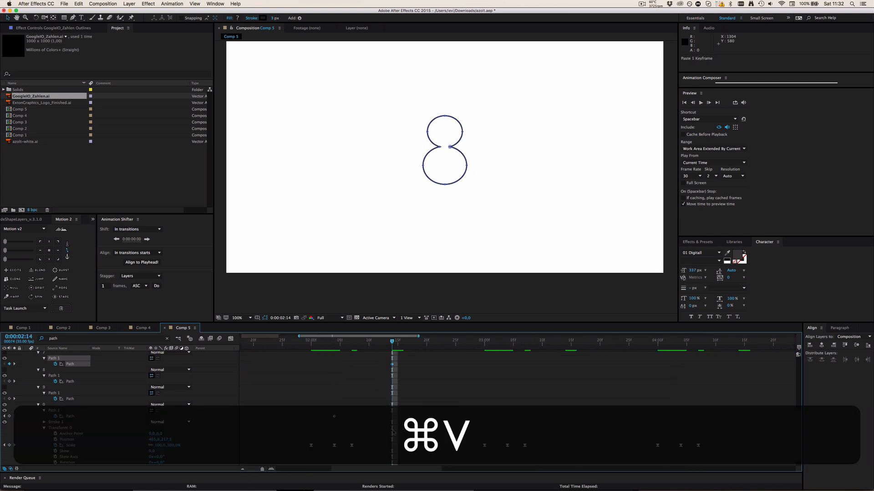
key("super+z")
left_click(334, 416)
key("super+c")
key("super+v")
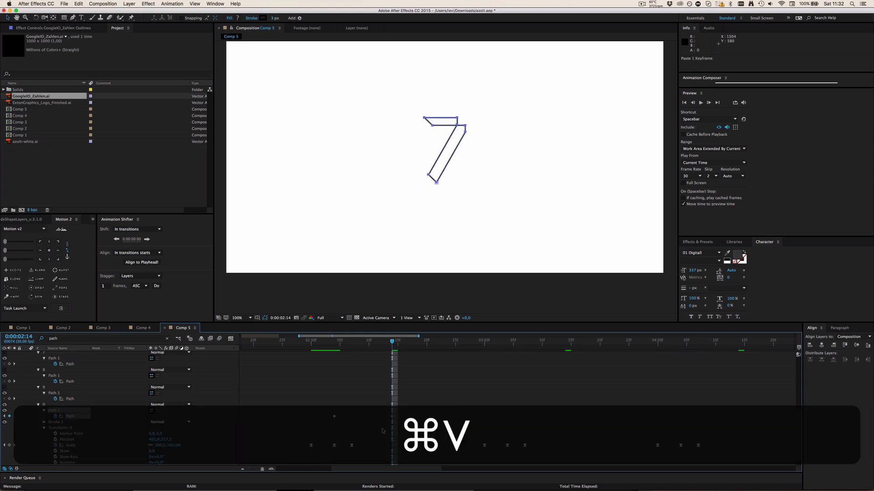
key("super+s")
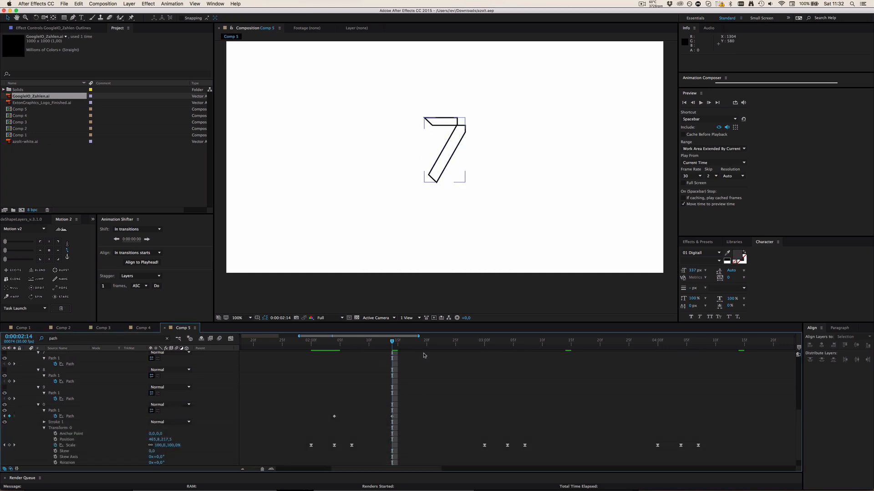
Copy the 6's Path keyframe and paste it into numeral 0's path at 0:00:03:14 and 0:00:04:04
left_click(637, 4)
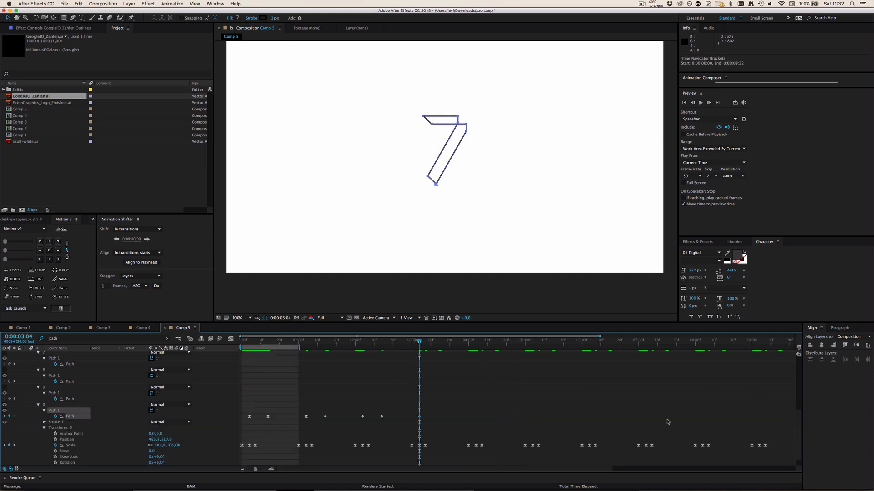
key("super+c")
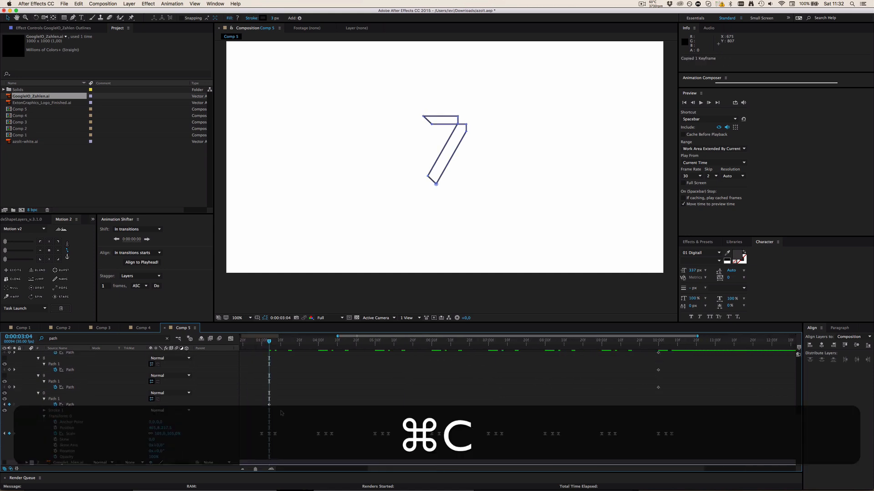
key("shift+Page_Down")
key("shift+Page_Down")
key("shift+Page_Down")
key("super+v")
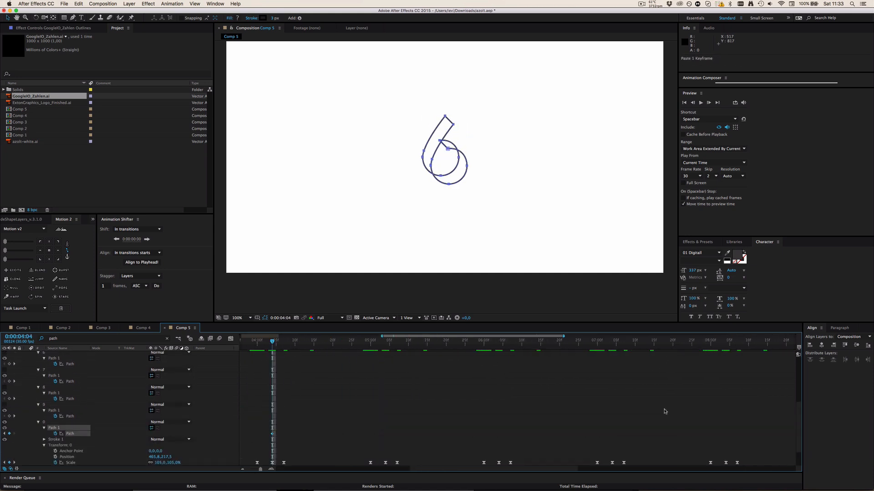
Paste the 5's Path keyframe into numeral 0's path at 0:00:04:14 and 0:00:05:04, and save the project
scroll(665, 411, "right", 10)
scroll(355, 403, "left", 10)
key("super+v")
left_click_drag(392, 341, 467, 343)
key("super+v")
key("super+s")
key("minus")
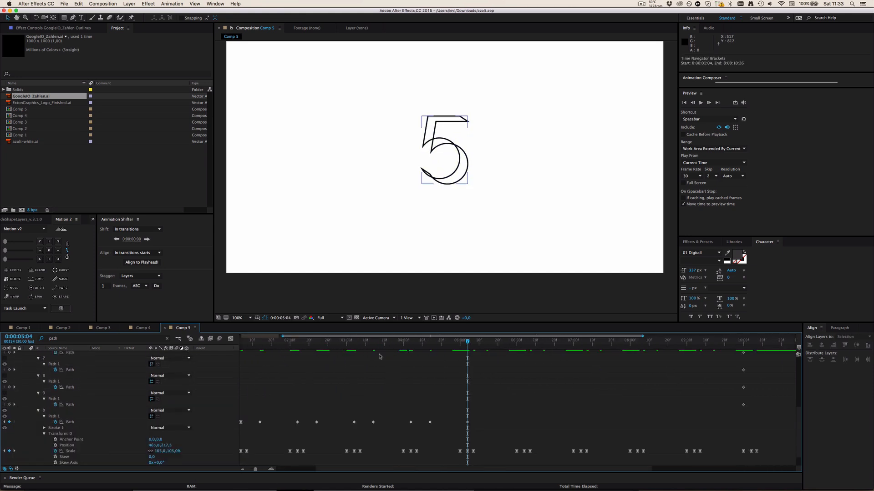
Copy the 4's Path keyframe and paste it into numeral 0's path at 0:00:05:14 and 0:00:06:04
scroll(728, 386, "up", 3)
left_click(743, 387)
key("super+c")
scroll(728, 386, "down", 5)
key("super+v")
key("shift+Page_Down")
key("shift+Page_Down")
key("super+v")
Add the 3's Path keyframe to numeral 0's path at 0:00:06:14 and 0:00:07:04, and the 2's at 0:00:07:14 and 0:00:08:04
key("shift+Page_Down")
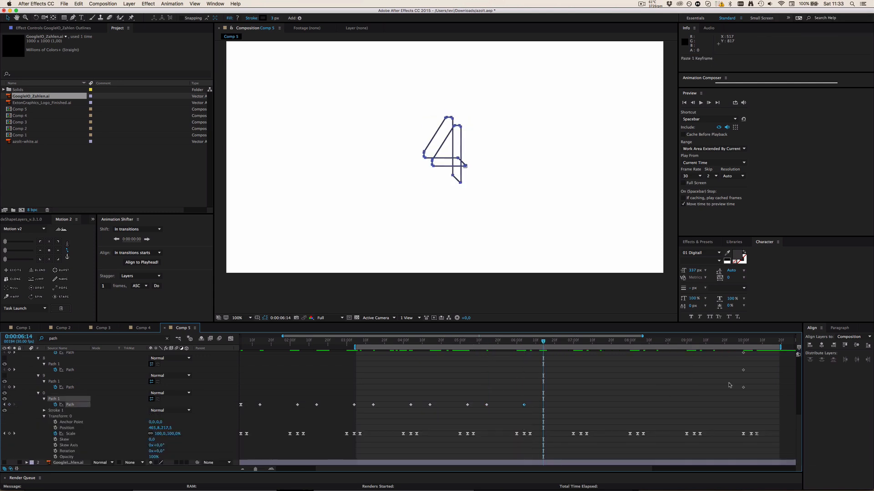
left_click(743, 367)
key("super+c")
key("super+v")
key("shift+Page_Down")
key("shift+Page_Down")
key("super+v")
key("super+v")
key("super+v")
Paste the 1's Path keyframe into numeral 0's path at 0:00:08:14 and 0:00:09:04, saving the project
left_click_drag(637, 342, 656, 344)
key("super+v")
key("super+s")
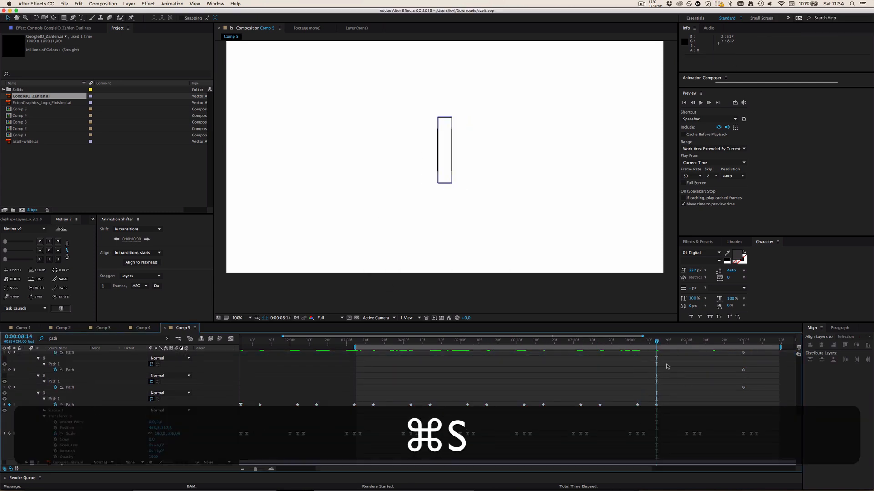
left_click_drag(653, 343, 694, 342)
key("super+v")
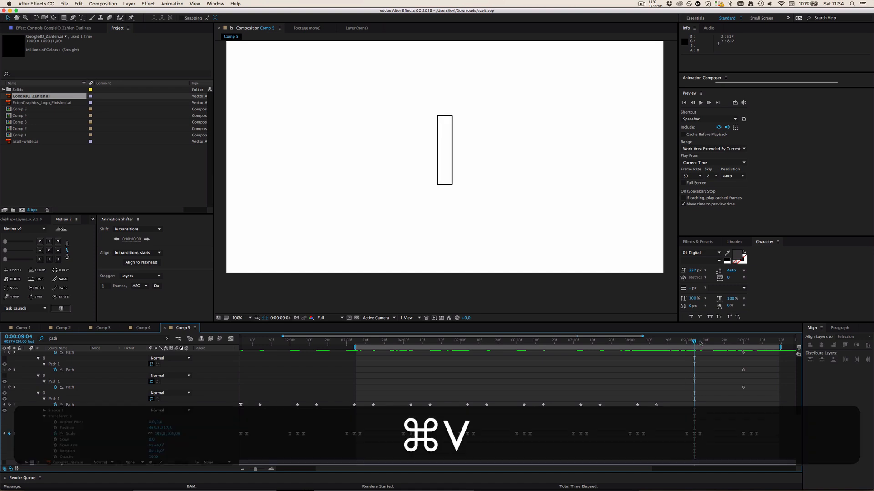
Undo the last paste and re-paste the 1's Path keyframe into numeral 0's path at 0:00:08:14 and 0:00:09:04
key("super+z")
left_click_drag(670, 403, 659, 407)
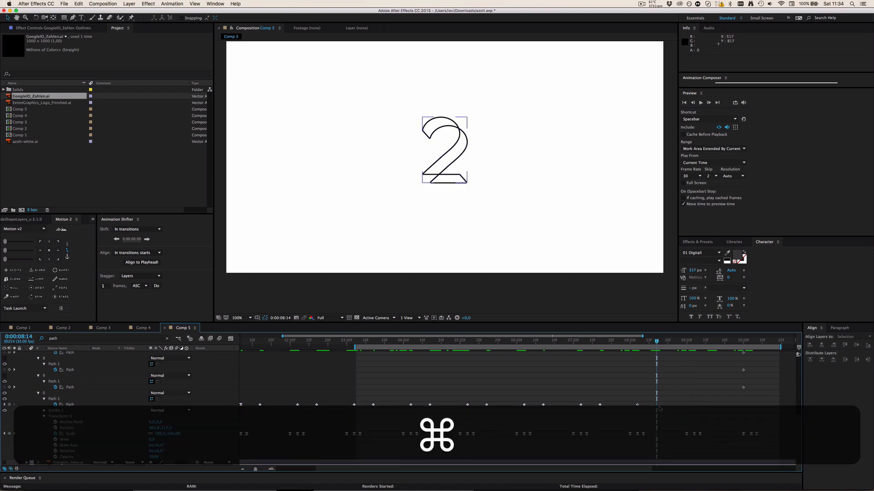
key("super+v")
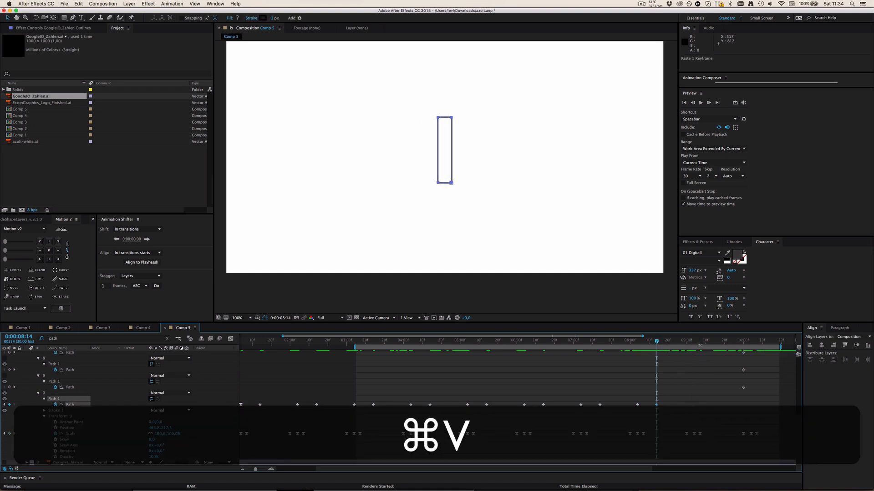
left_click_drag(699, 345, 716, 342)
key("super+v")
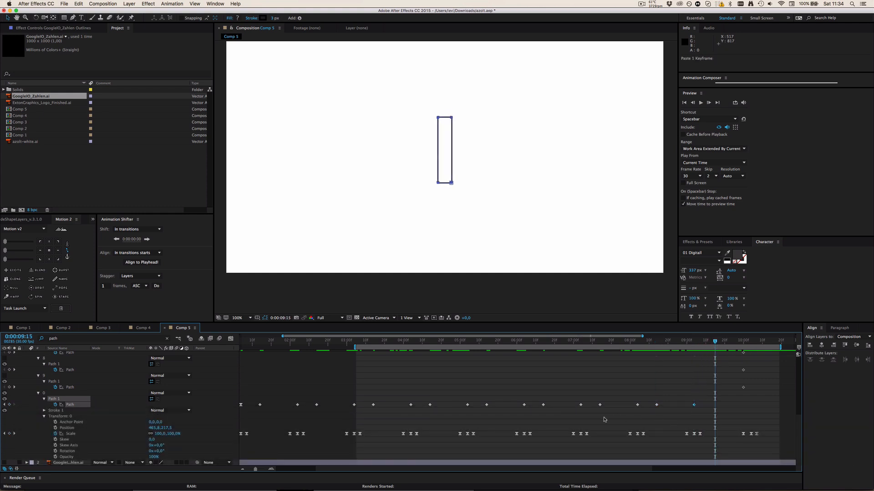
Copy the first Path keyframe, the 0 shape, and paste it into numeral 0's path at 0:00:09:14
key("super+Left")
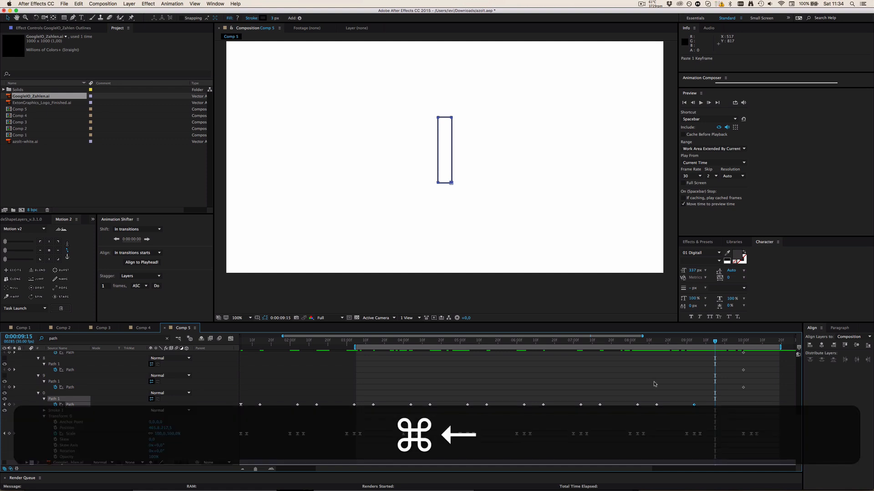
scroll(359, 417, "left", 3)
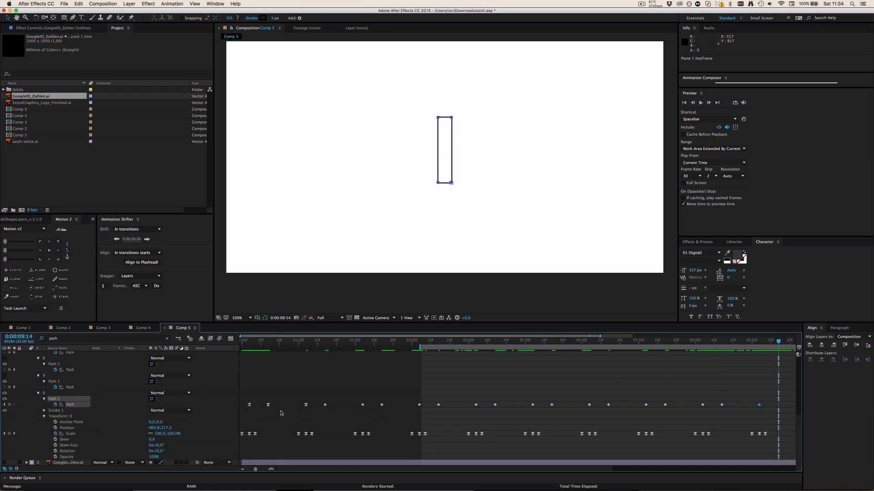
left_click(250, 405)
key("super+c")
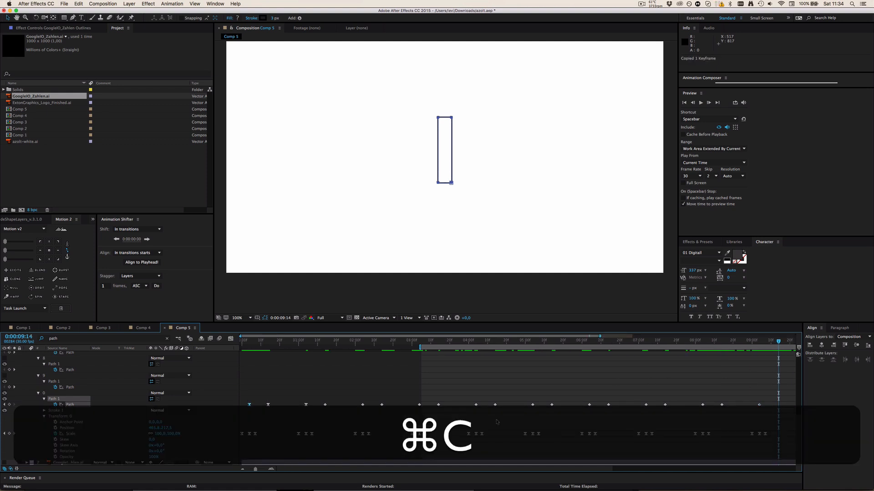
key("super+v")
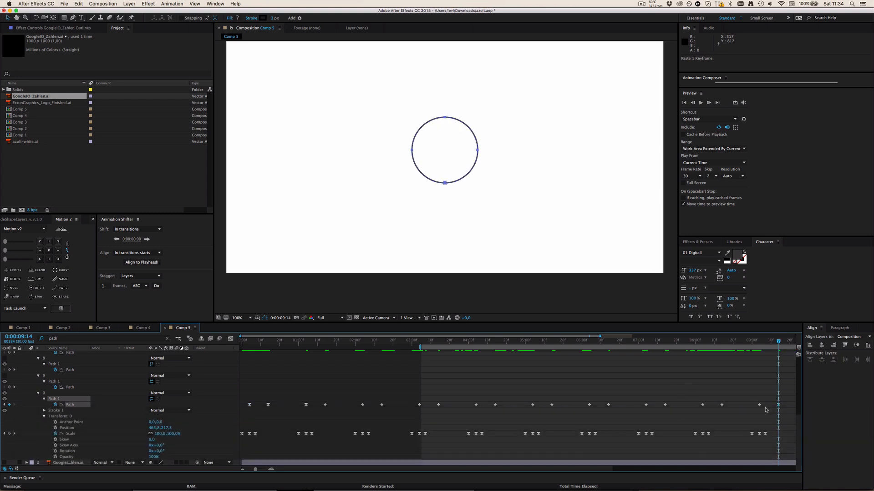
Scrub through the countdown up to 0:00:09:14 to check the numeral morphs
scroll(616, 414, "right", 5)
scroll(616, 414, "left", 5)
left_click_drag(258, 346, 630, 399)
scroll(655, 401, "right", 5)
scroll(655, 400, "right", 3)
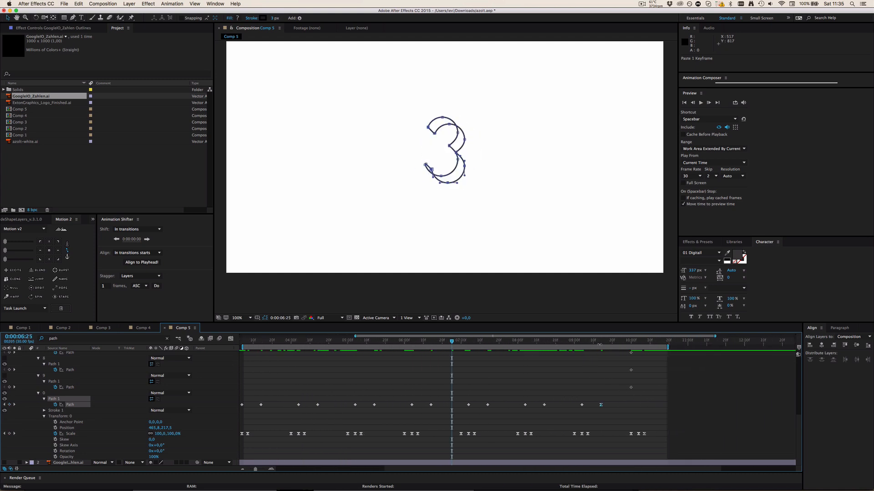
left_click(601, 342)
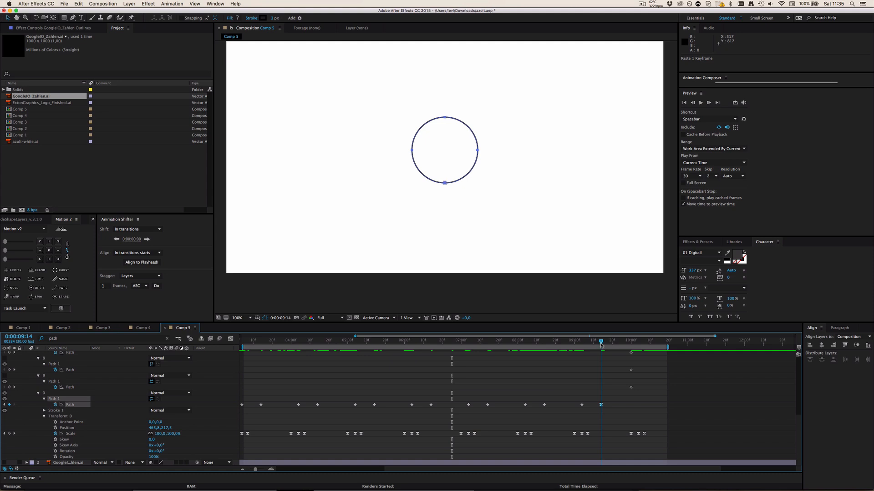
Set the work area's end to 0:00:10:00, preview the final section and save the project
left_click_drag(601, 344, 630, 349)
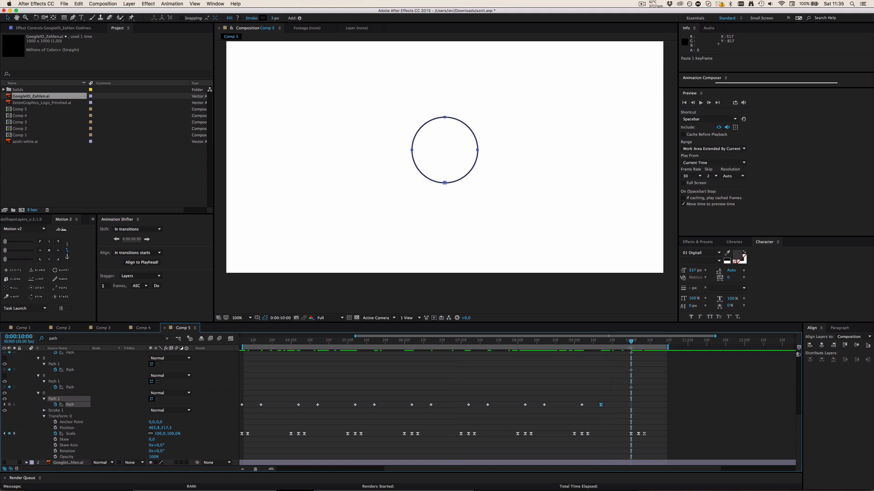
key("n")
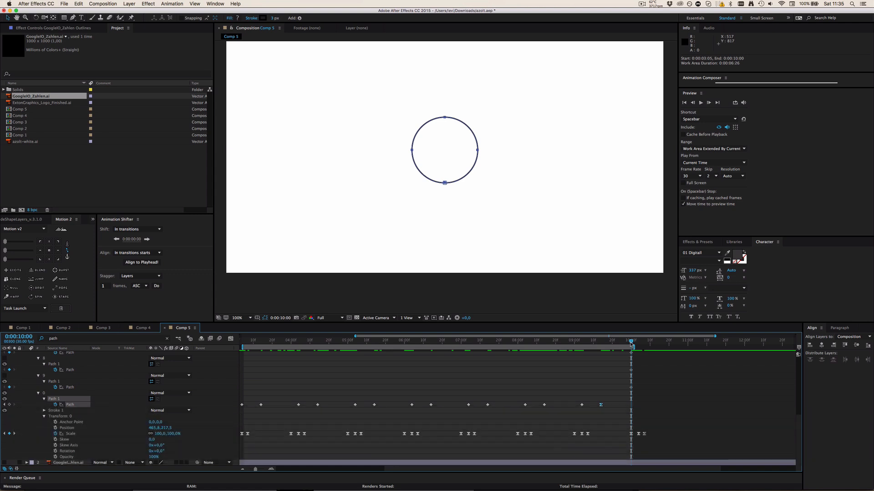
left_click_drag(630, 344, 603, 369)
key("space")
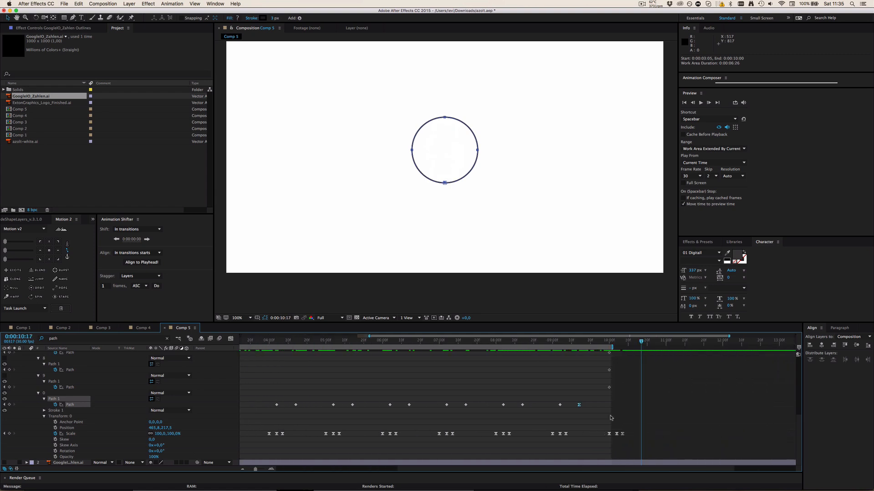
key("super+s")
Select all of numeral 0's Path keyframes and apply Easy Ease to them
left_click_drag(599, 349, 576, 354)
left_click(600, 365)
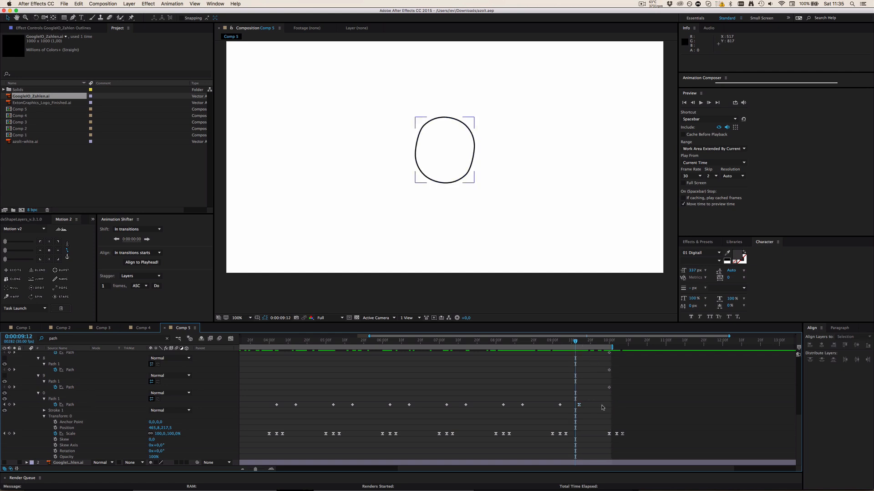
left_click_drag(584, 405, 203, 408)
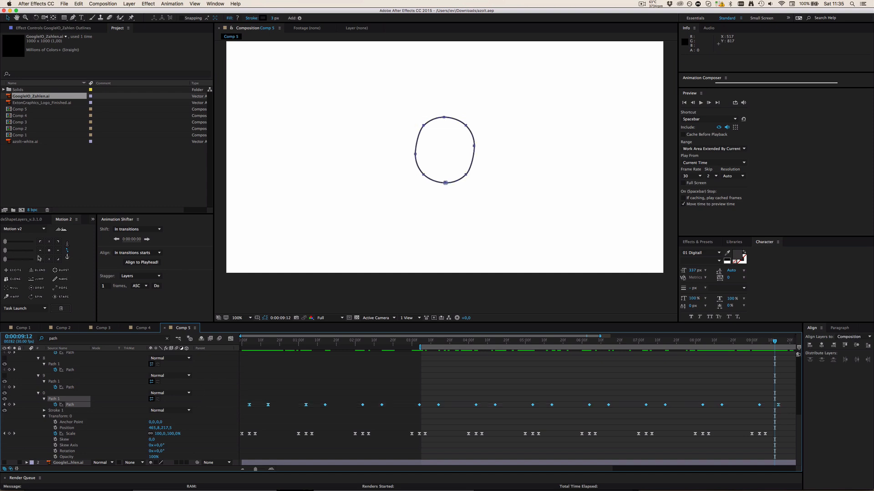
left_click(67, 250)
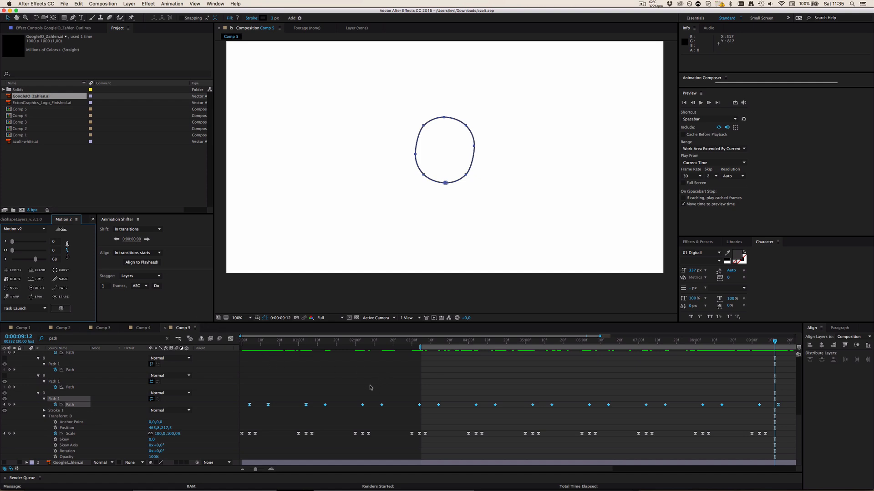
key("F9")
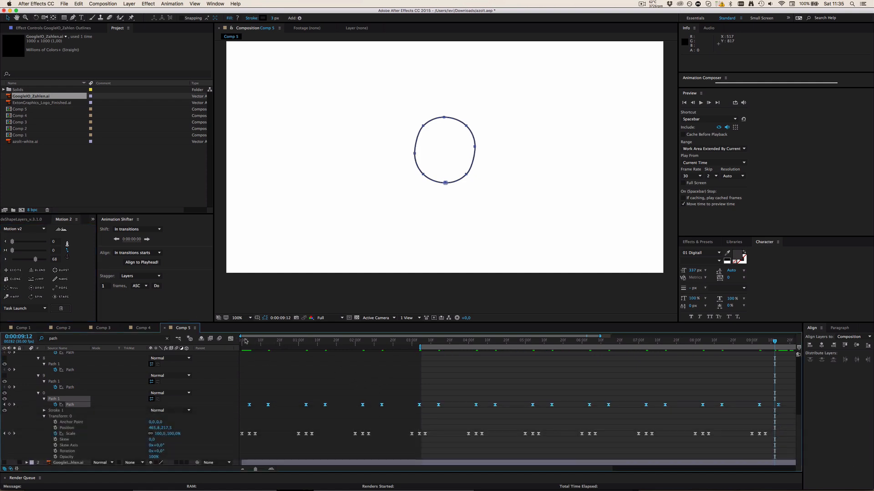
In the speed graph, lengthen the easing handles of all Path keyframes to sharpen the speed peaks, and save the project
left_click(230, 338)
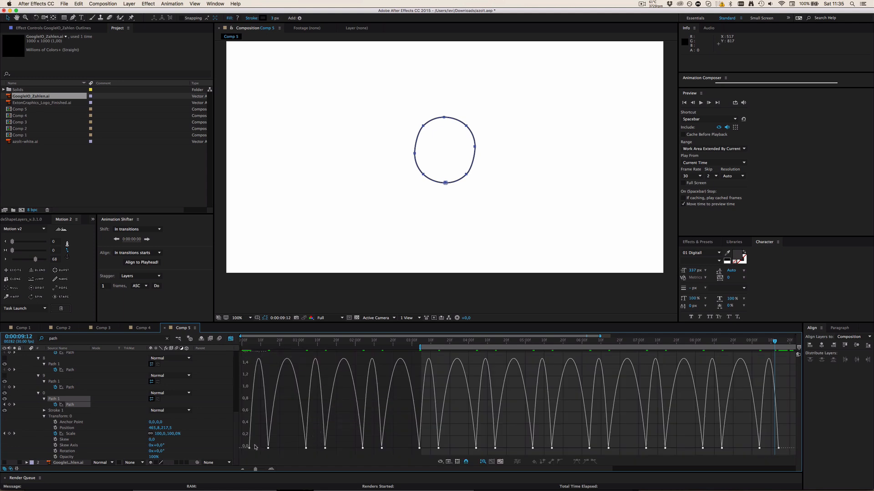
left_click(242, 470)
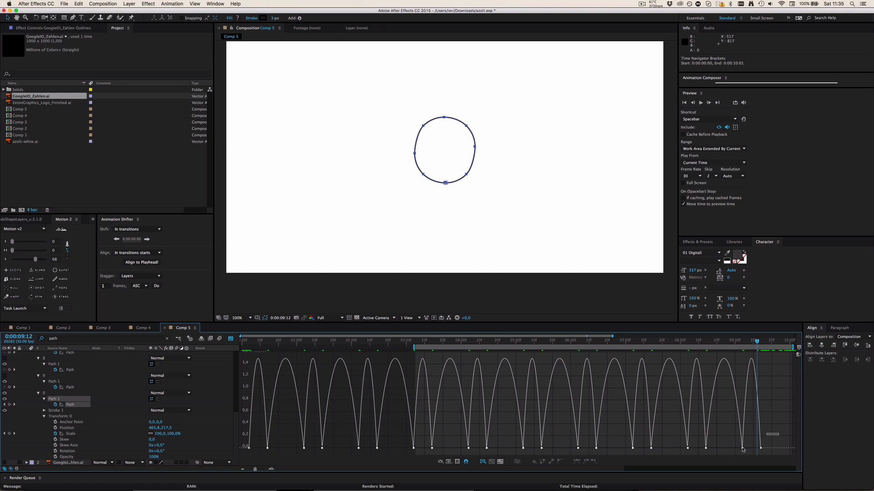
left_click_drag(743, 450, 248, 407)
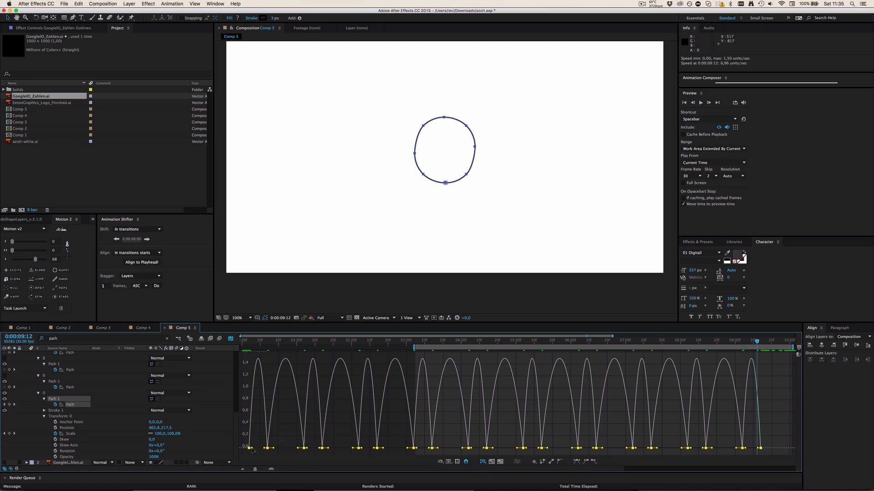
mouse_move(252, 449)
left_mouse_down()
mouse_move(283, 452)
mouse_move(255, 450)
left_mouse_up()
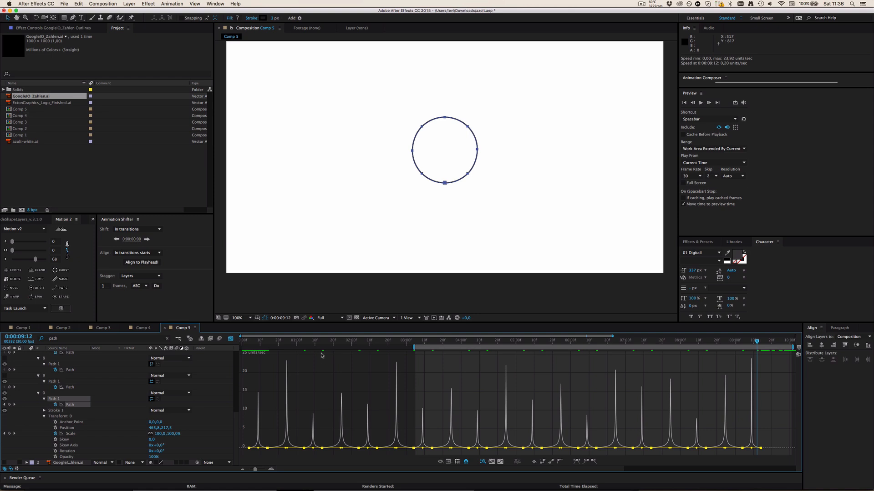
left_click(230, 339)
key("super+s")
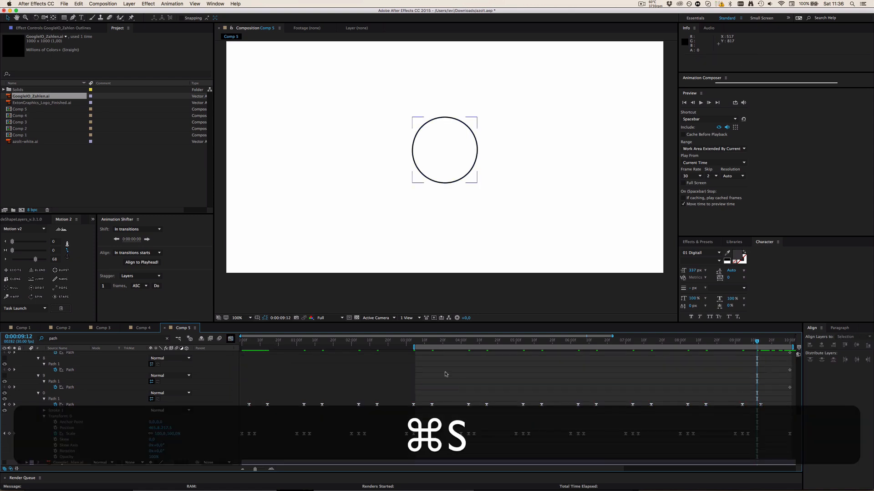
Set the work area's start to 0:00:00:00 and preview the whole countdown
key("space")
key("b")
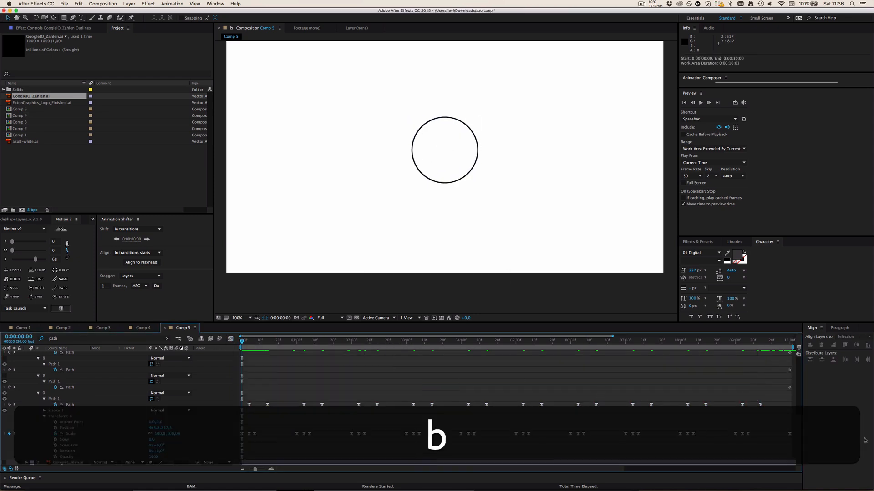
key("ctrl+0")
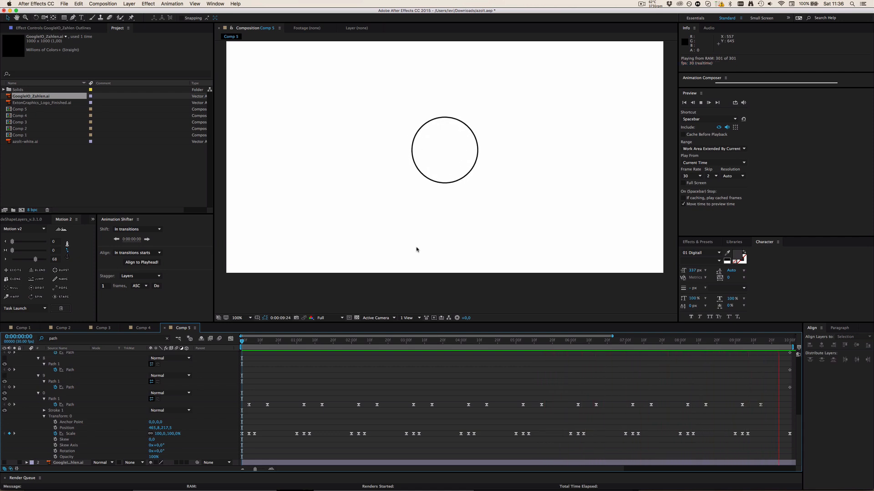
key("space")
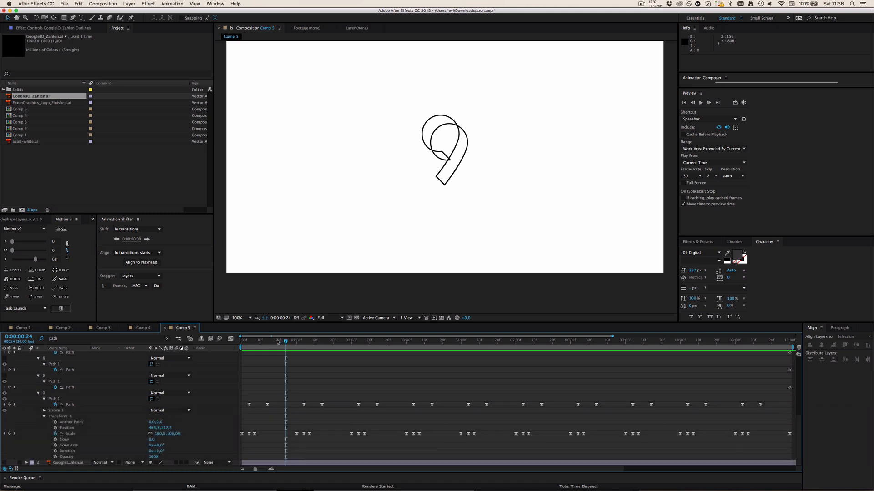
mouse_move(279, 341)
left_mouse_down()
mouse_move(259, 342)
mouse_move(291, 344)
left_mouse_up()
Collapse the GoogleIO_Zahlen Outlines layer and thicken its stroke
scroll(294, 353, "up", 5)
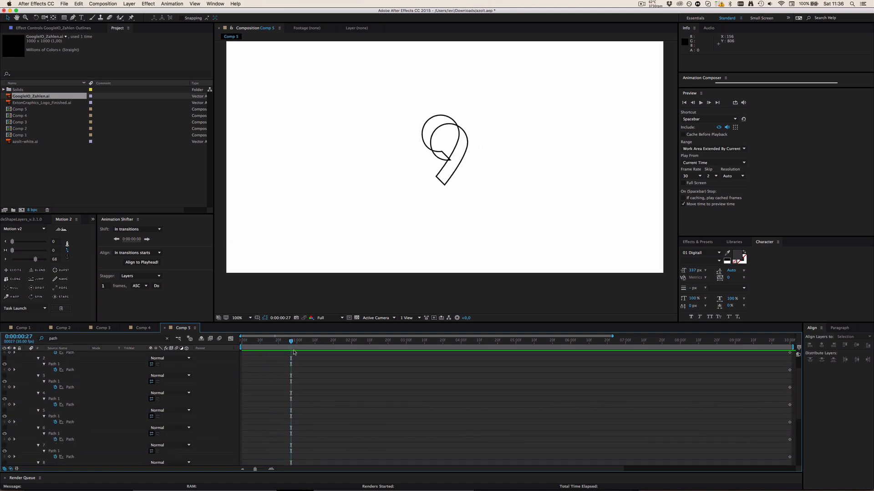
scroll(56, 353, "up", 2)
left_click(57, 354)
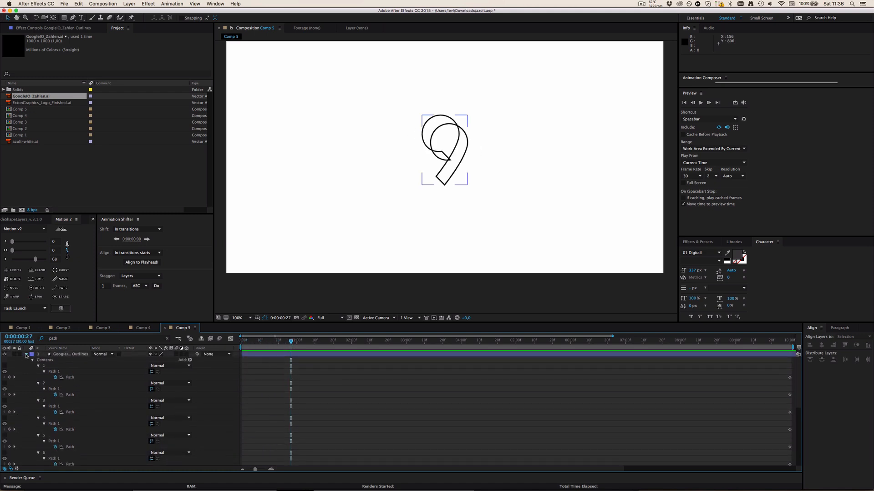
left_click(26, 355)
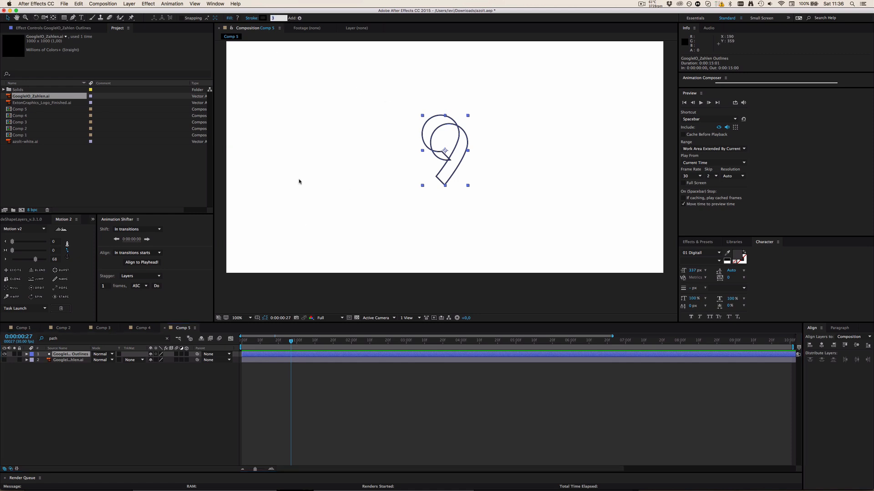
left_click(409, 375)
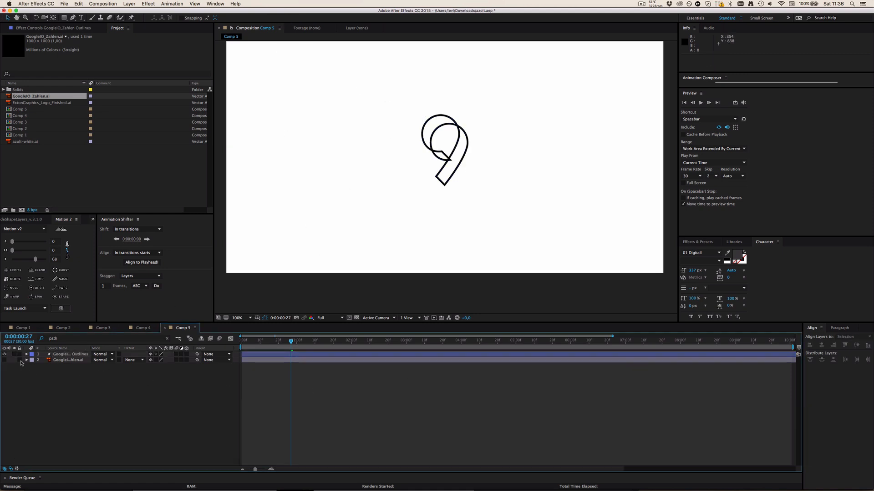
Delete the unused numeral groups 1 to 9 from the outlines layer's contents, keeping group 0
left_click(27, 355)
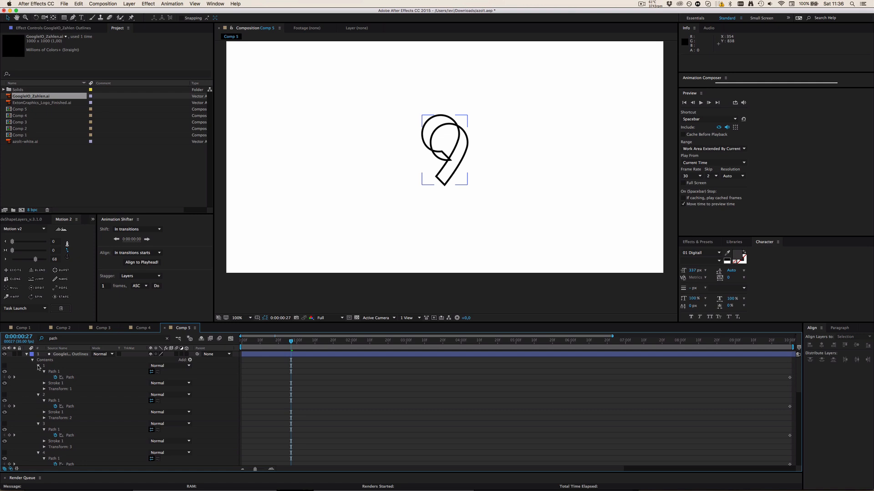
left_click(46, 366)
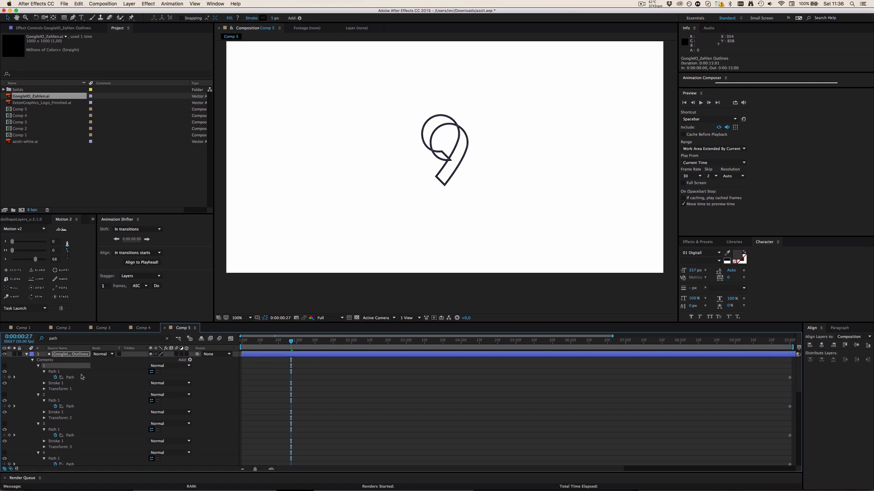
scroll(82, 377, "down", 10)
key("shift")
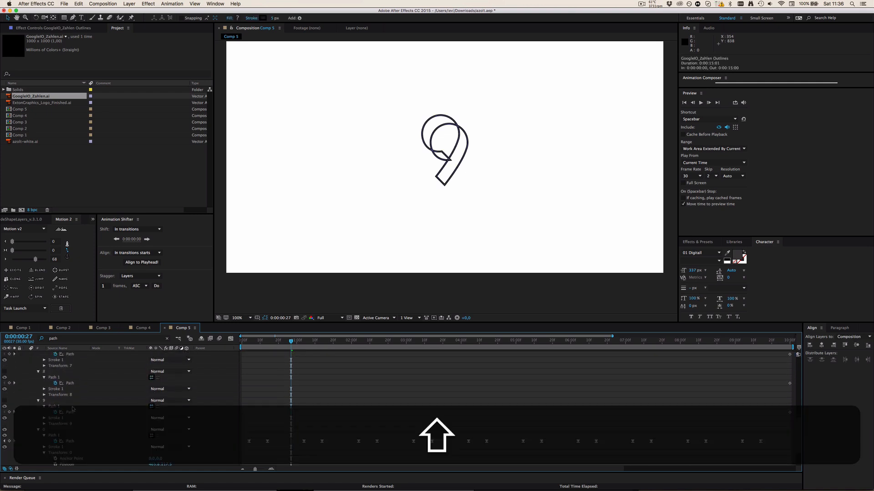
left_click(53, 400, "shift")
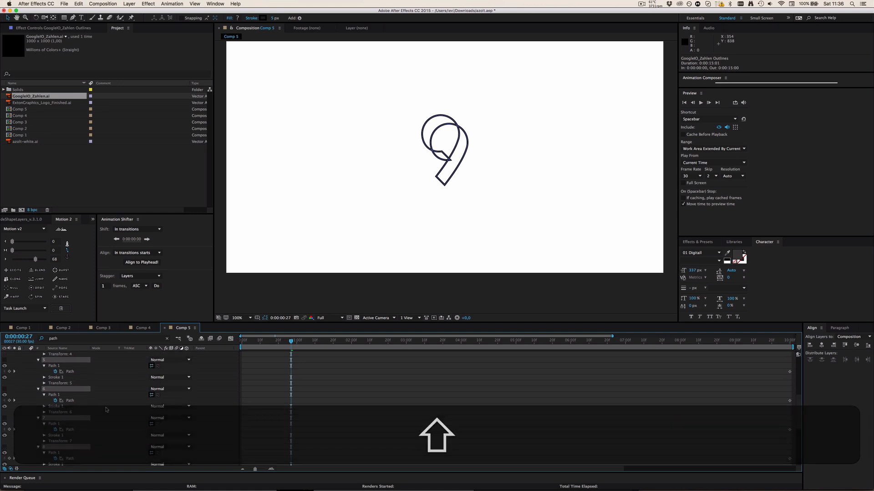
key("BackSpace")
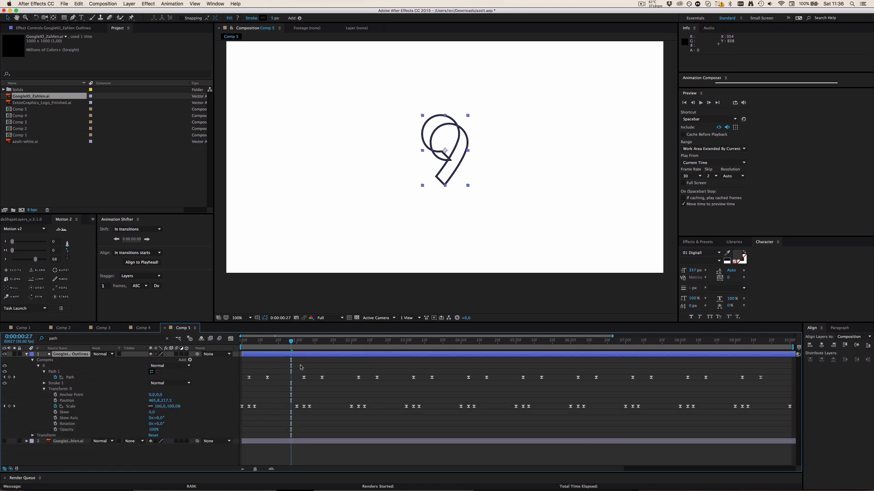
Add Trim Paths to group 0 of the outlines layer and set its End to 25%
left_click(39, 367)
left_click(48, 367)
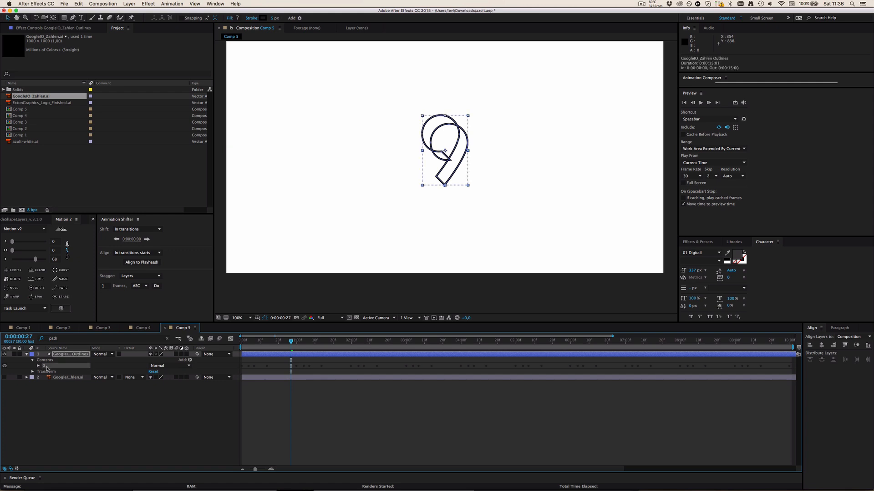
left_click(190, 360)
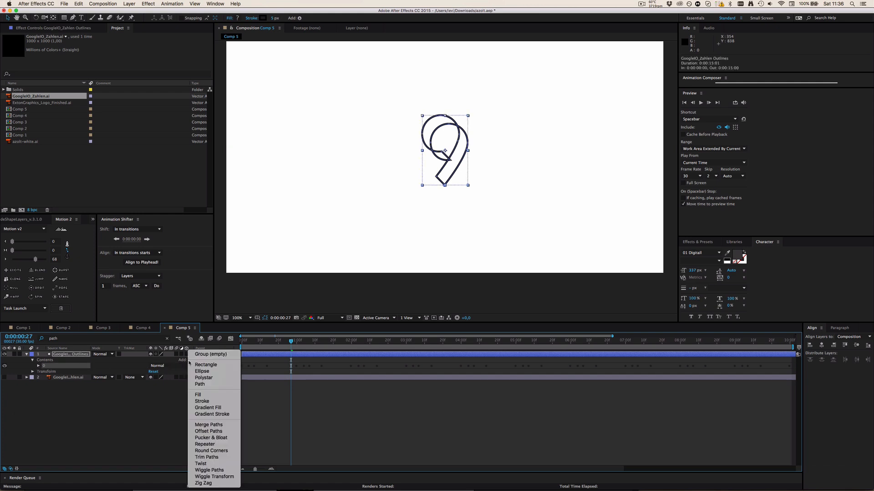
left_click(203, 458)
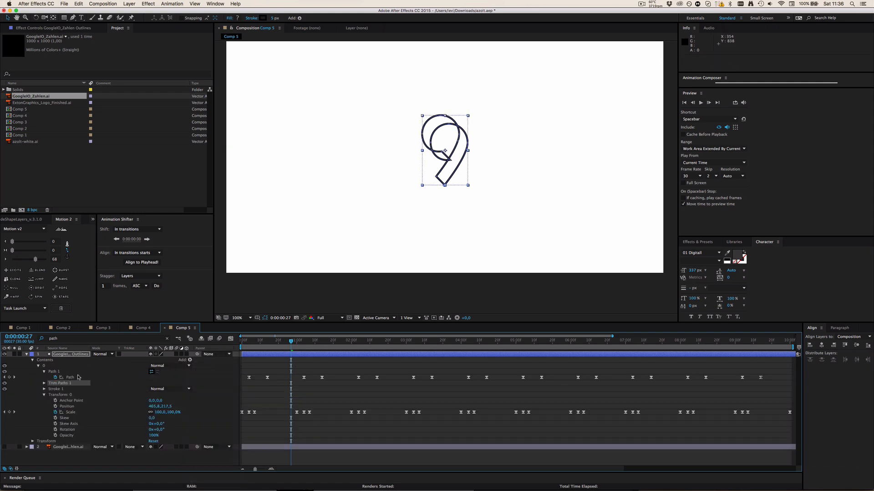
left_click(45, 383)
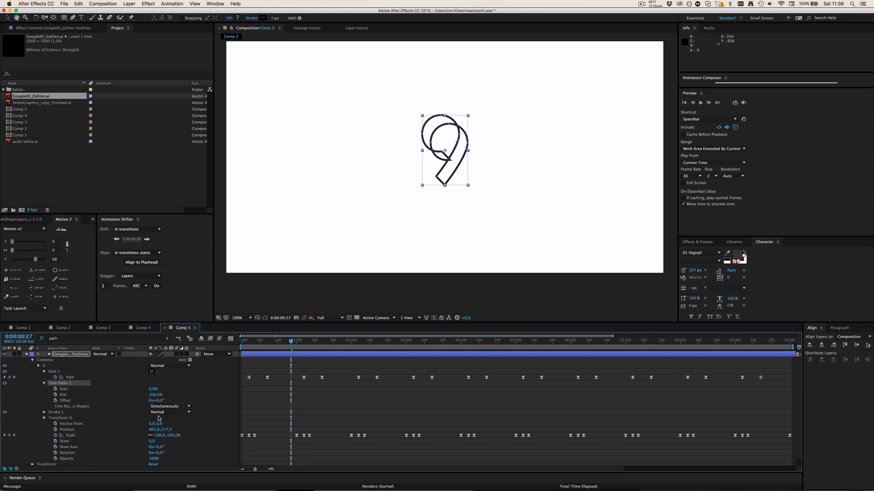
left_click(155, 396)
type("25")
key("Return")
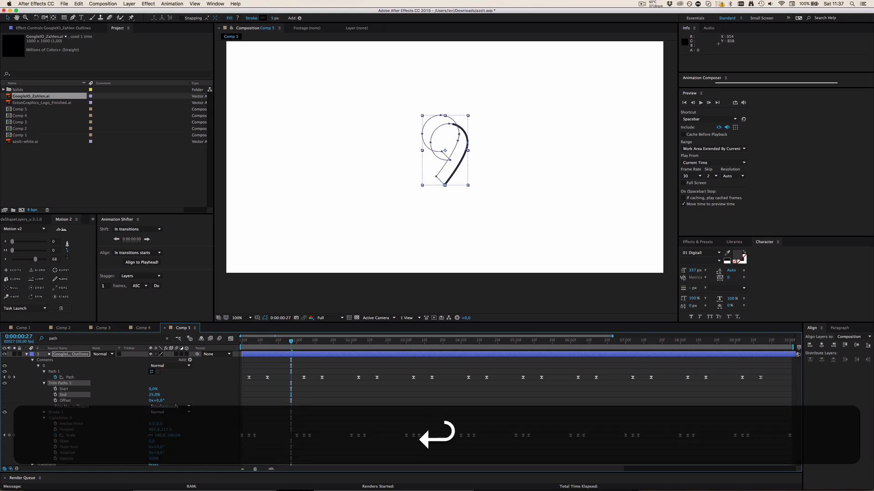
left_click(169, 399)
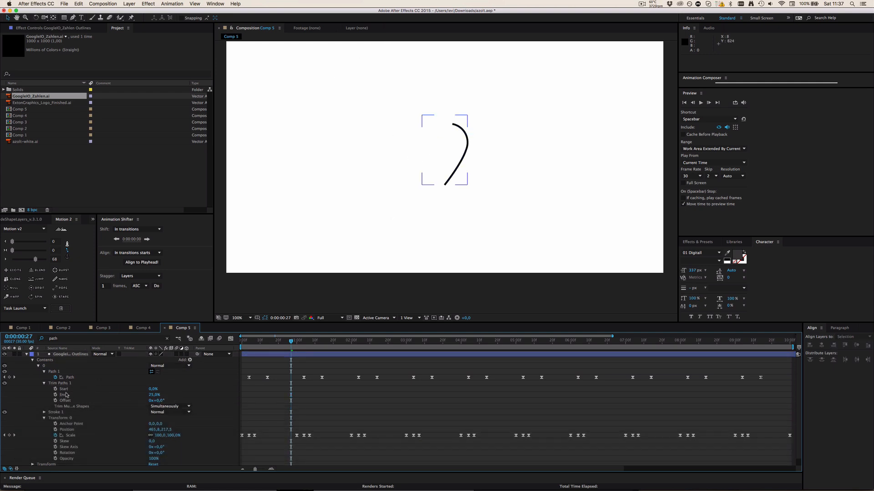
Duplicate the trimmed group 0 three times within the layer's contents
left_click(53, 366)
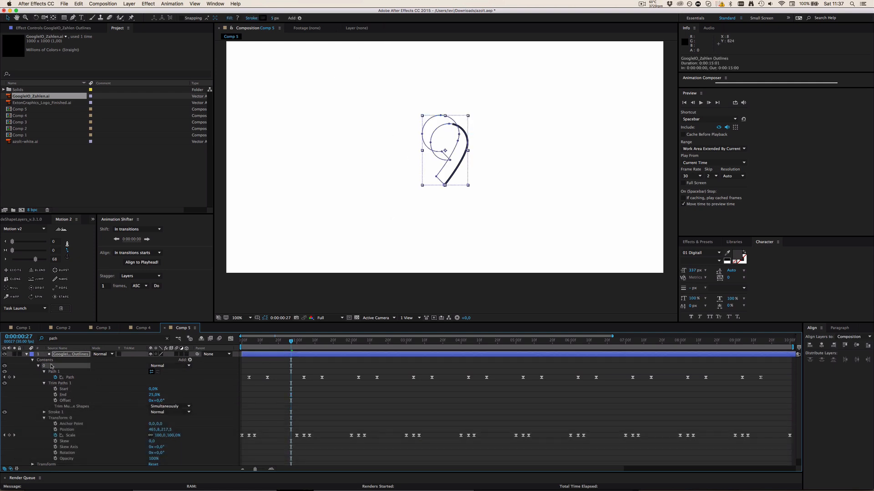
key("super+d")
key("super+d")
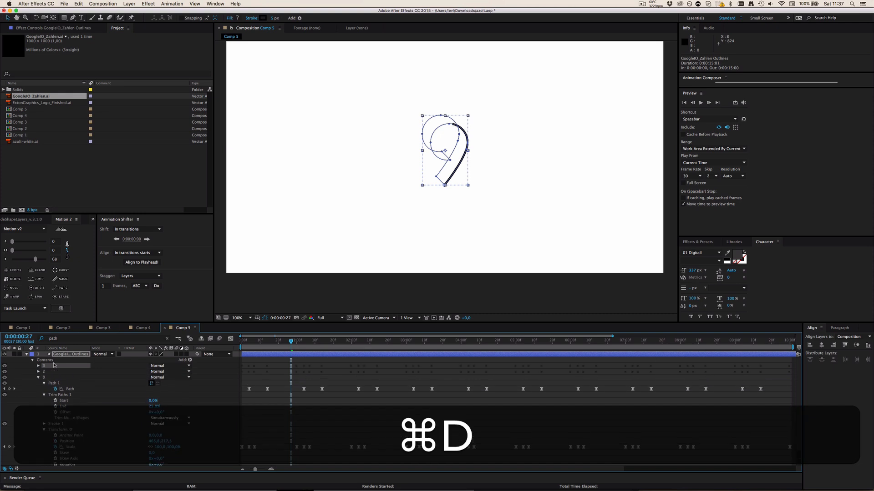
key("super+d")
Set the Trim Paths Offset of duplicate group 2 to 90°
left_click(39, 378)
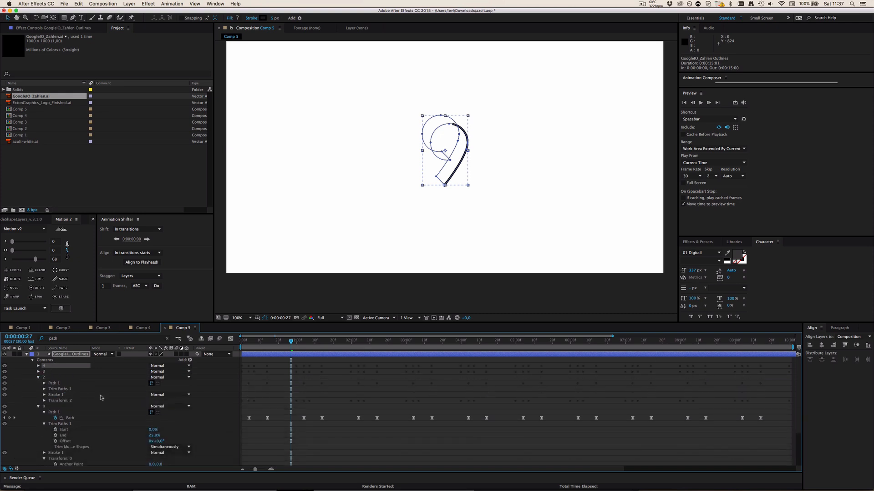
left_click(44, 389)
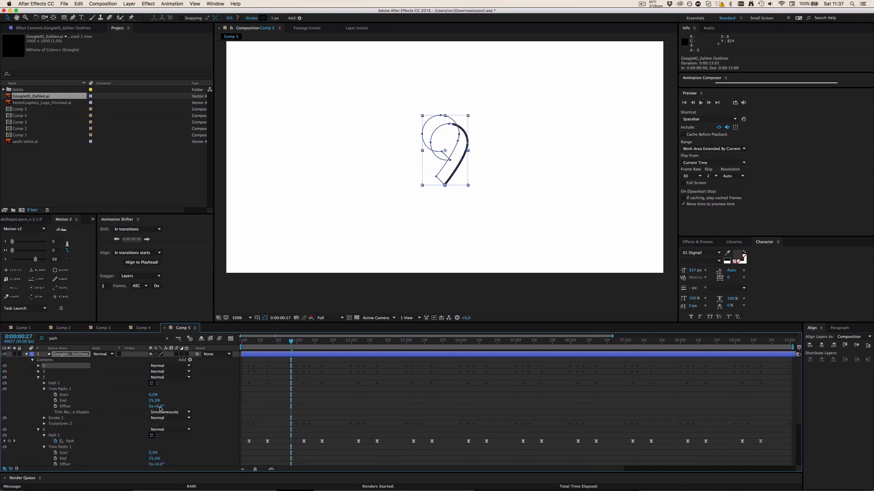
left_click(160, 407)
type("6")
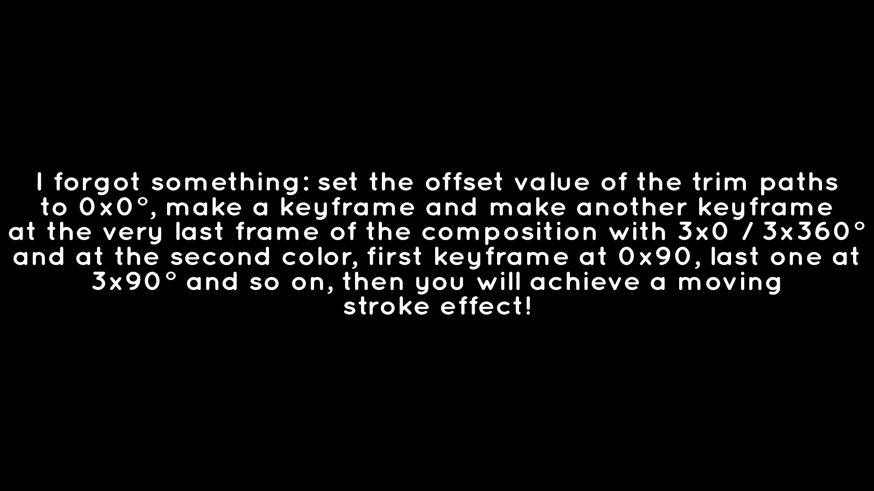
key("shift+4")
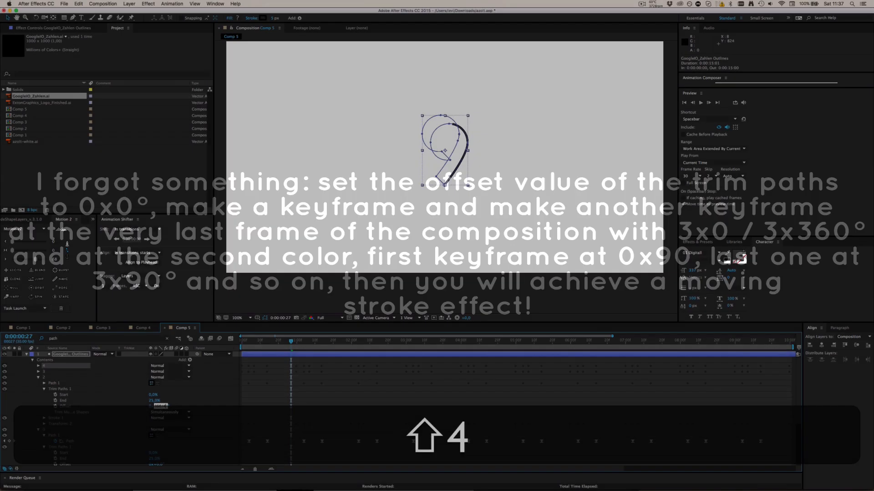
key("Return")
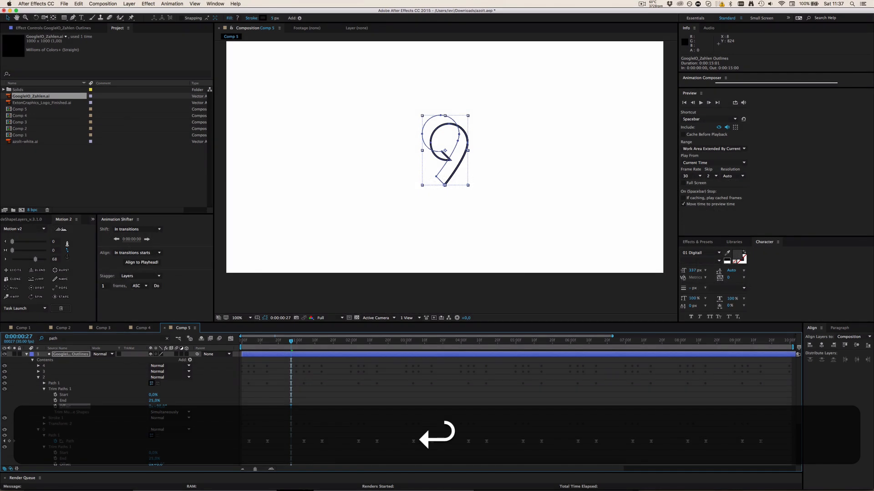
Set the Trim Paths Offset of duplicate group 3 to 180°
left_click(39, 372)
left_click(44, 383)
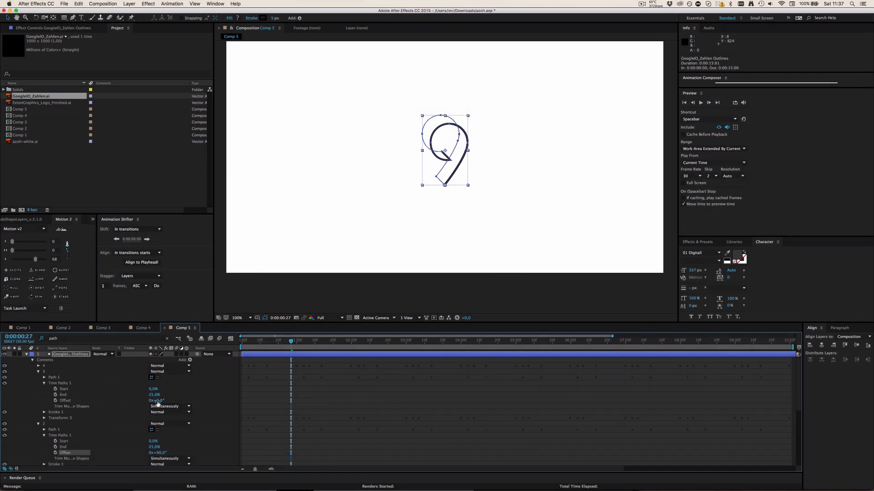
left_click(157, 401)
type("180")
key("Return")
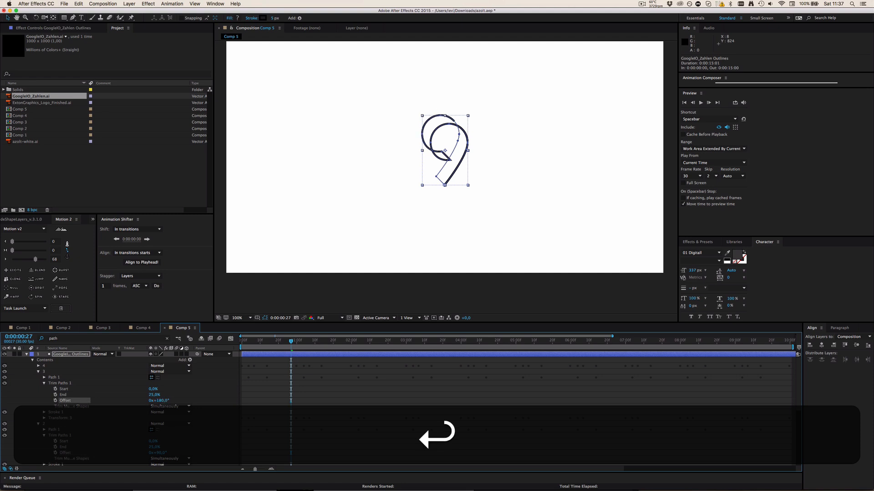
Set the Trim Paths Offset of duplicate group 4 to 270° and save the project
left_click(39, 366)
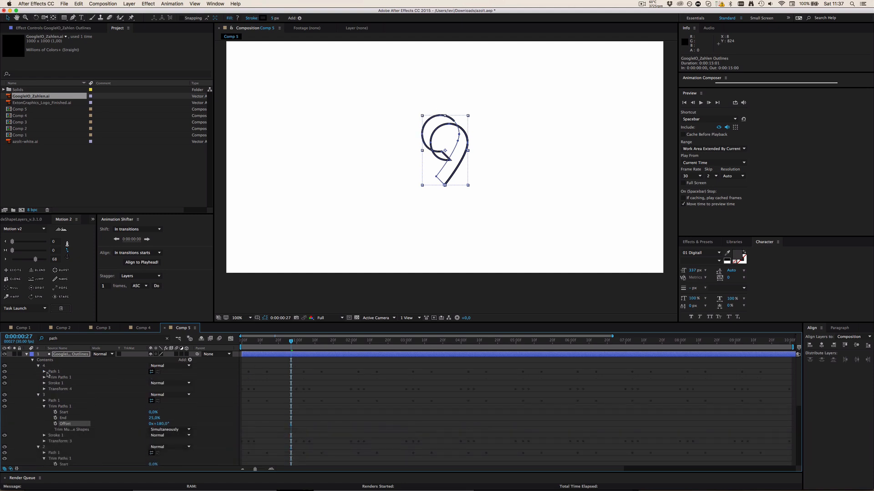
left_click(44, 377)
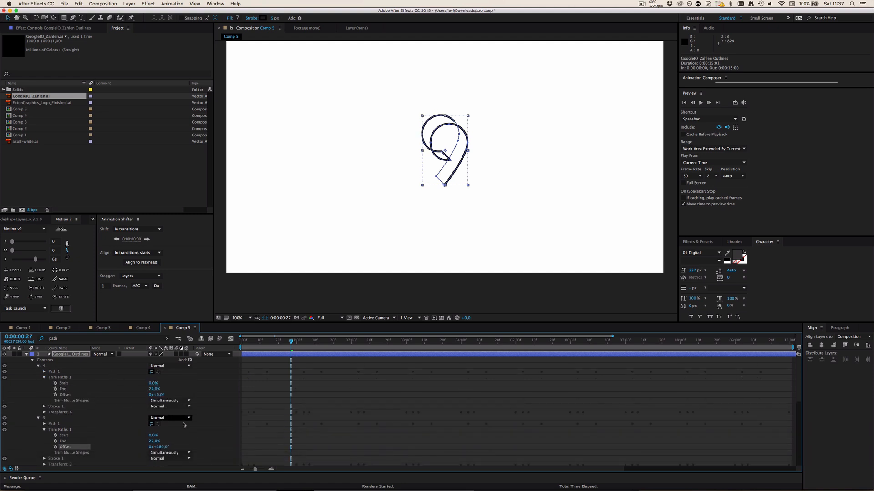
left_click(159, 395)
type("270")
key("Return")
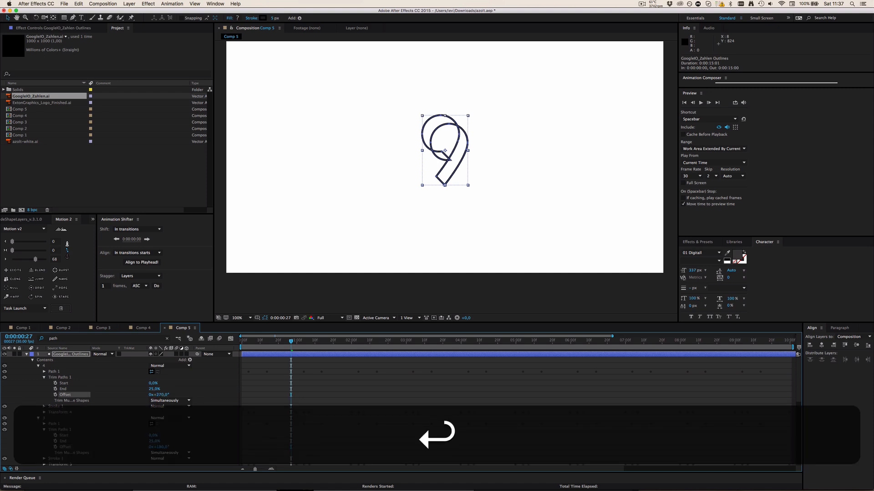
key("super+s")
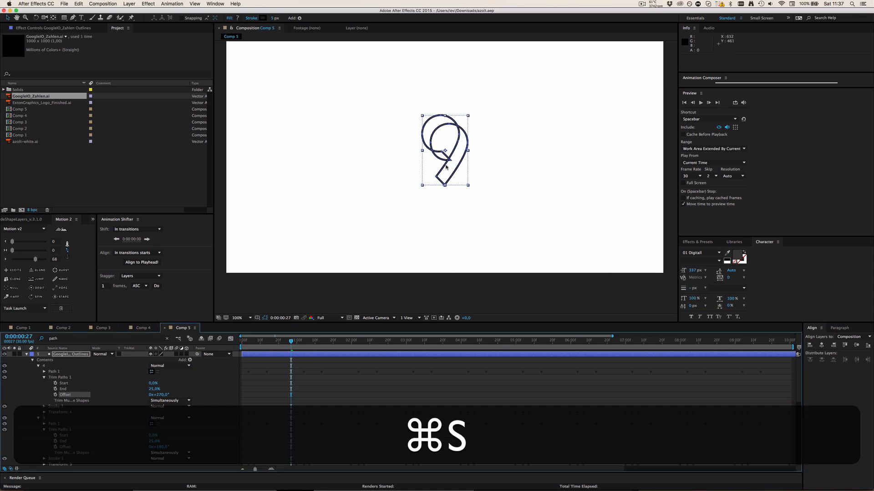
Collapse groups 4, 3, 2 and 0 in the outlines layer's contents
left_click(52, 367)
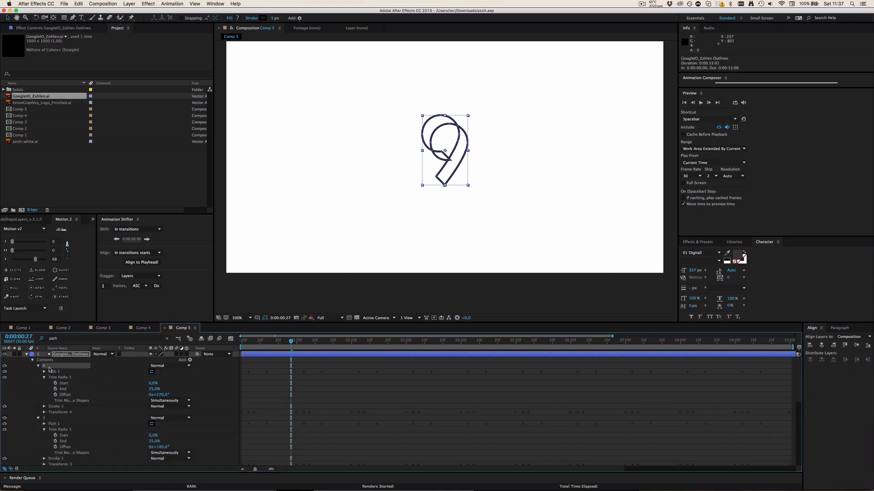
left_click(38, 367)
left_click(38, 371)
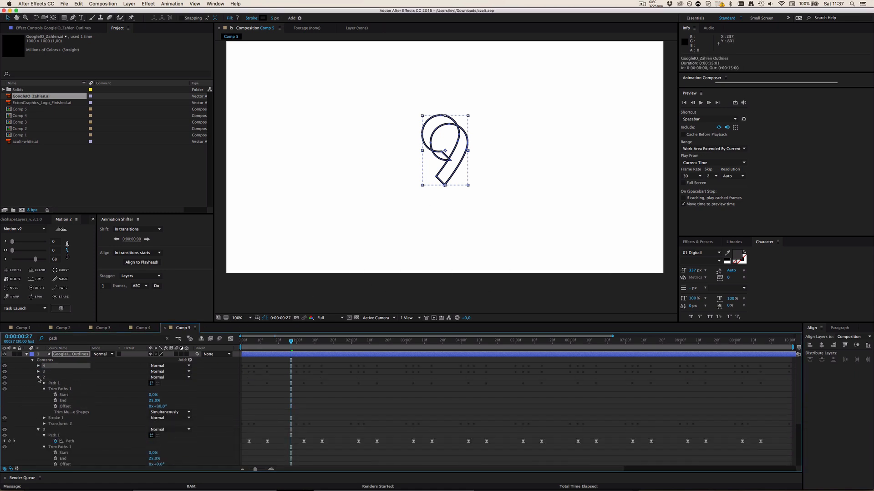
left_click(38, 378)
left_click(39, 384)
Change the stroke colour of group 0 to a muted red (R 203, G 78, B 56)
left_click(56, 382)
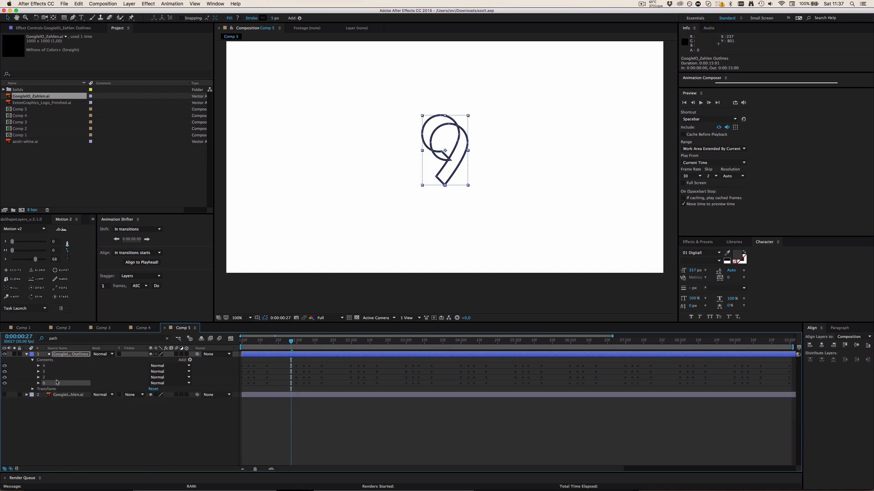
left_click(263, 18)
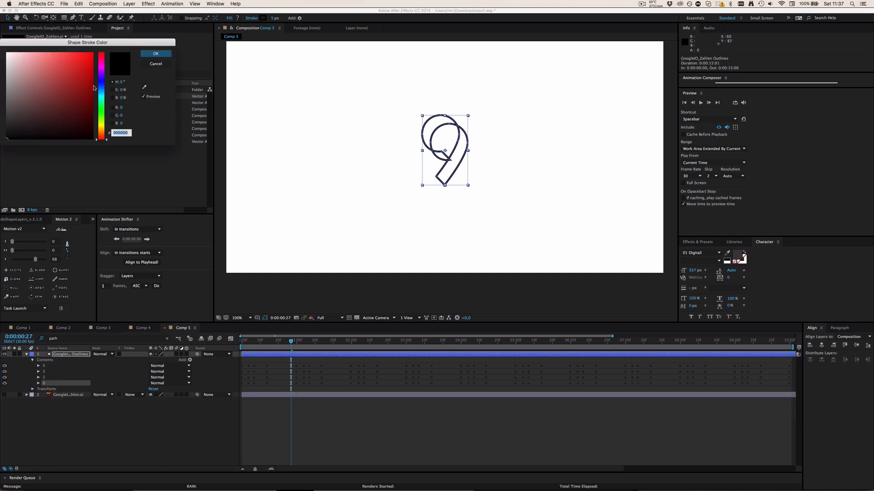
left_click(68, 72)
left_click_drag(68, 72, 69, 70)
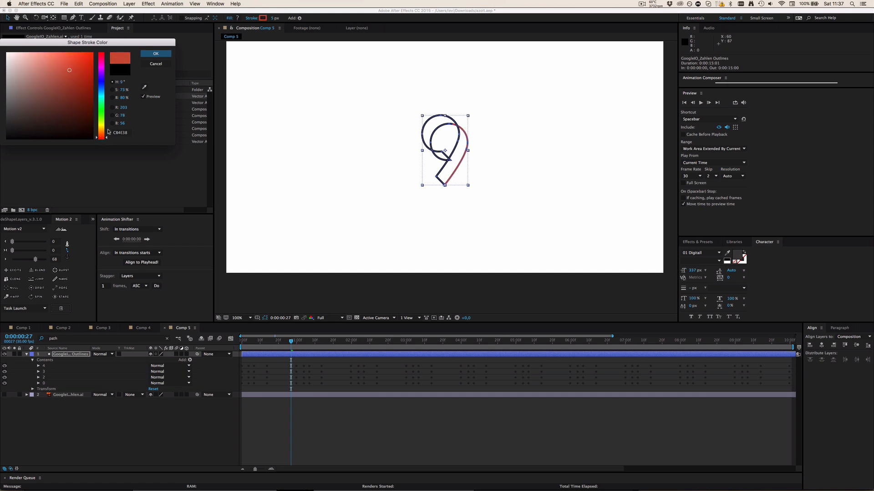
left_click(155, 53)
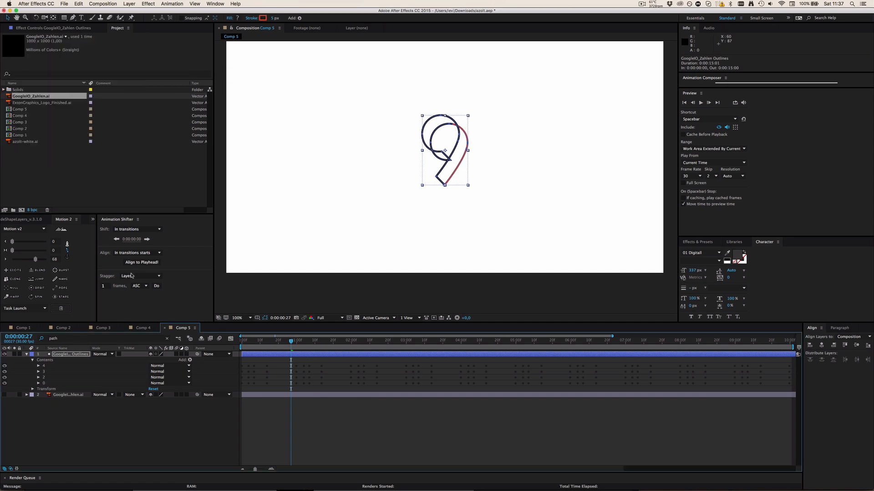
Change the stroke colour of group 2 to teal 36C6AA
left_click(49, 378)
left_click(263, 18)
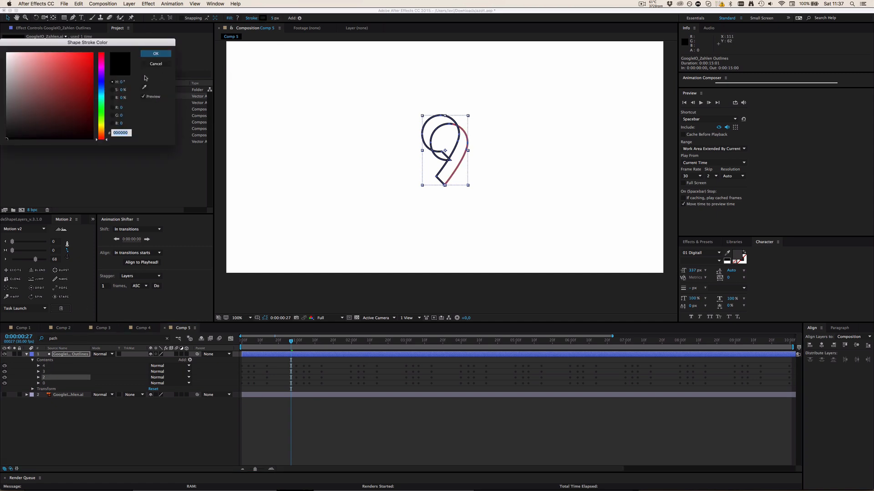
left_click(105, 97)
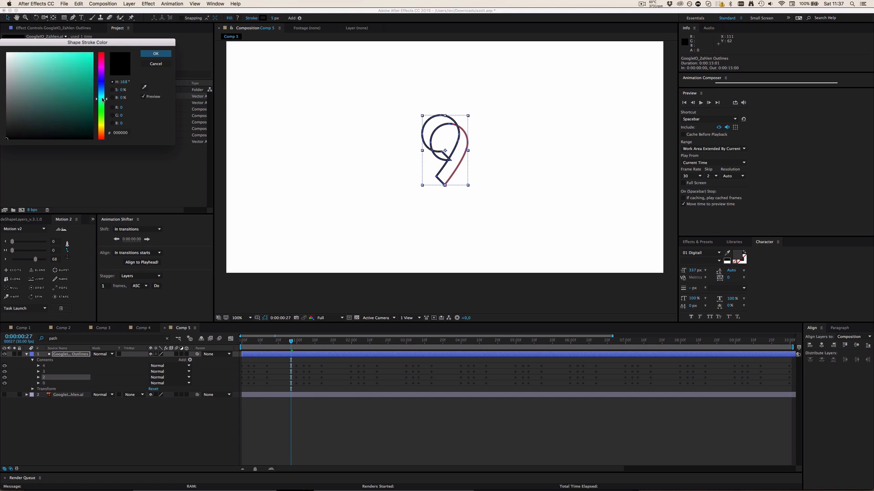
left_click_drag(68, 68, 70, 72)
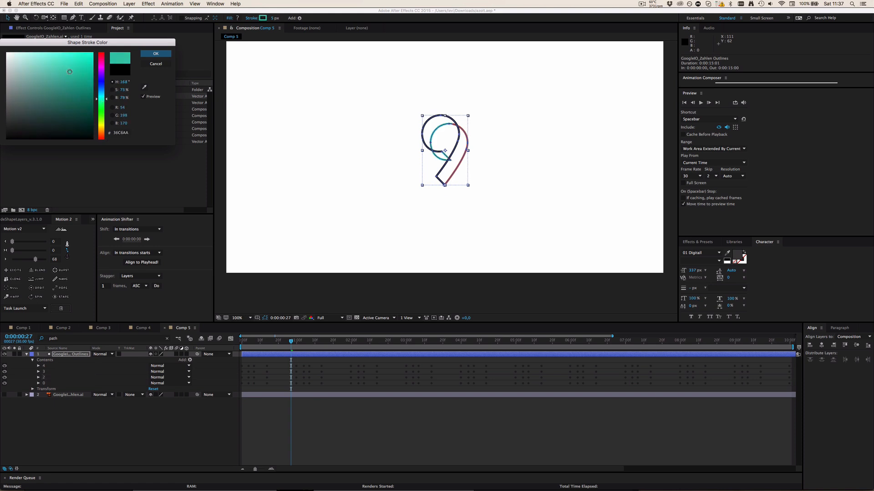
left_click(155, 53)
Change the stroke colour of group 3 to blue 3386D3, deselect the layer and save the project
left_click(51, 376)
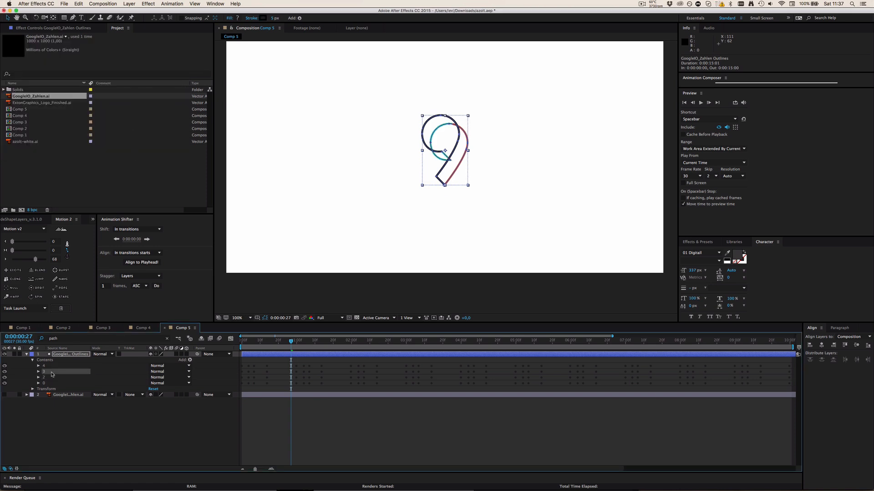
left_click(266, 18)
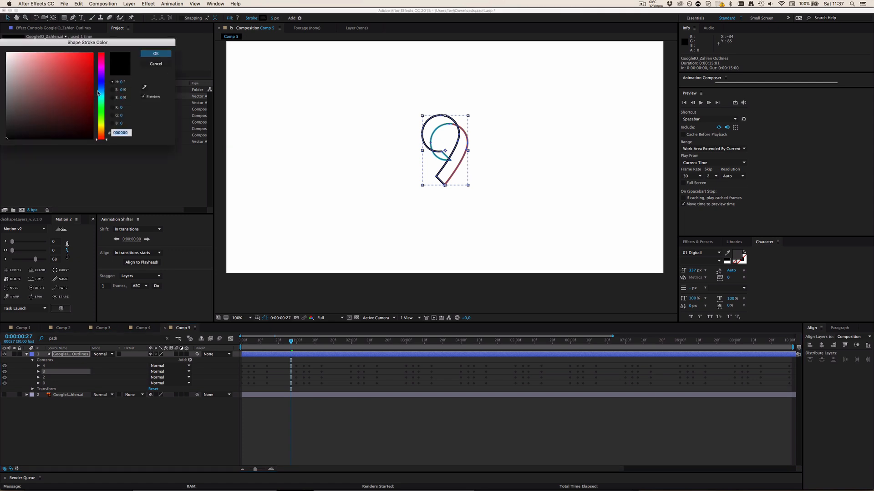
left_click(101, 90)
left_click(73, 67)
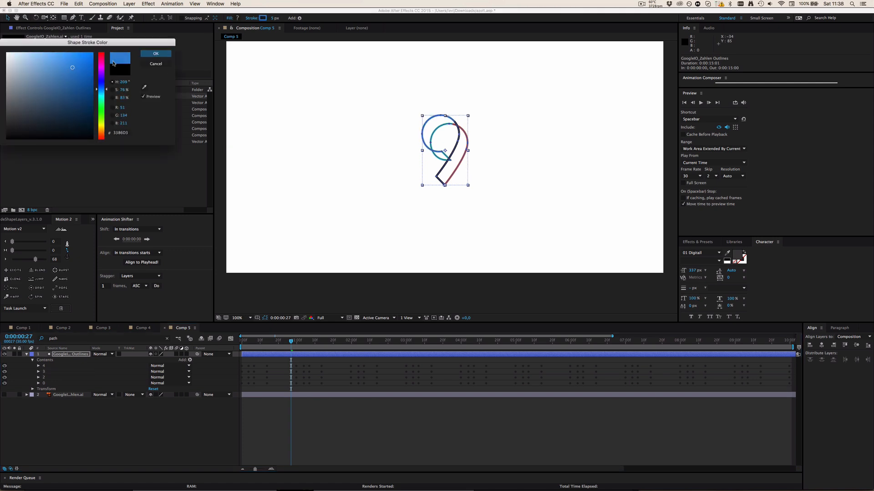
left_click(155, 53)
left_click(296, 423)
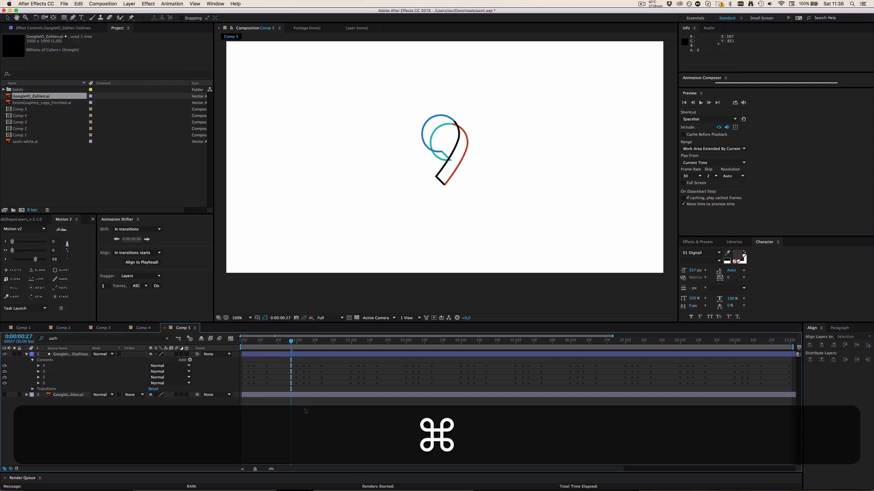
key("super+s")
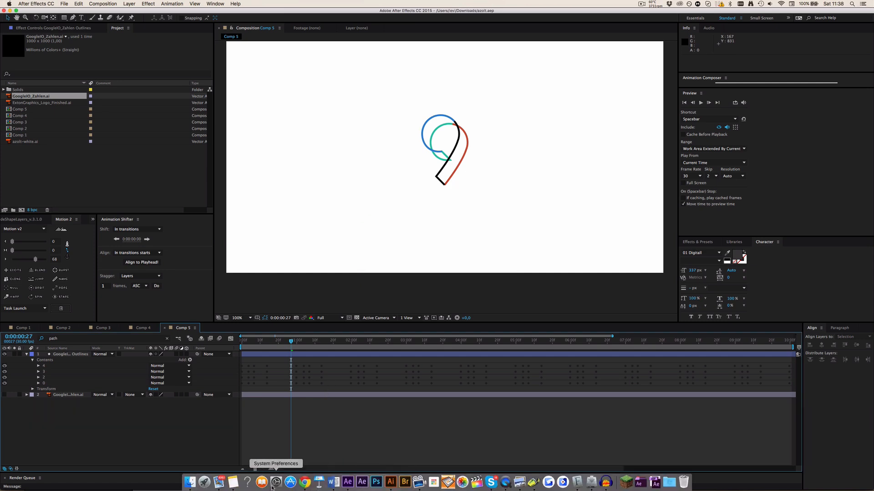
Change the stroke colour of group 2 in the outlines layer to a lighter mint green
left_click(50, 372)
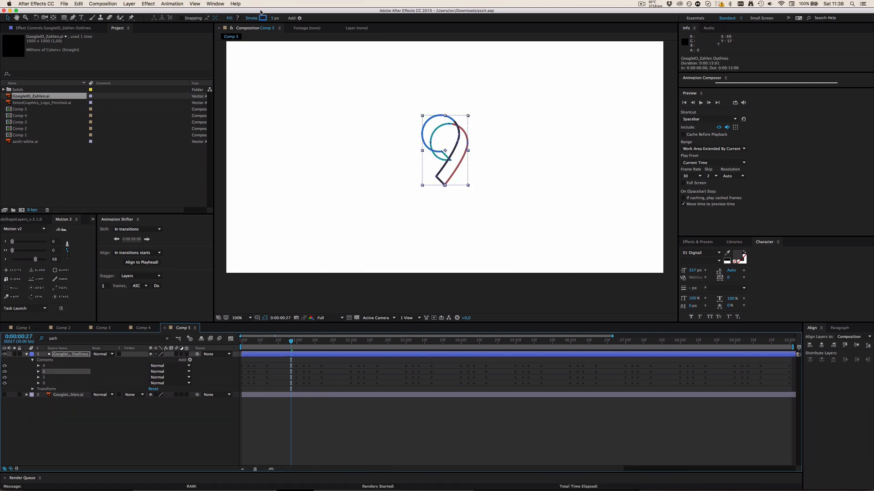
left_click(56, 377)
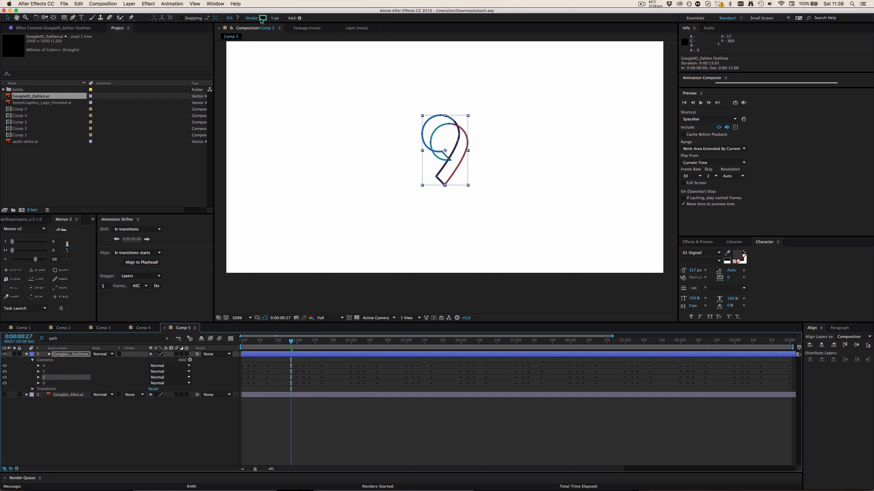
left_click(262, 18)
left_click_drag(76, 78, 50, 61)
left_click(156, 54)
Change the stroke colour of group 4 to turquoise (R 42, G 211, B 209) and save the project
left_click(50, 366)
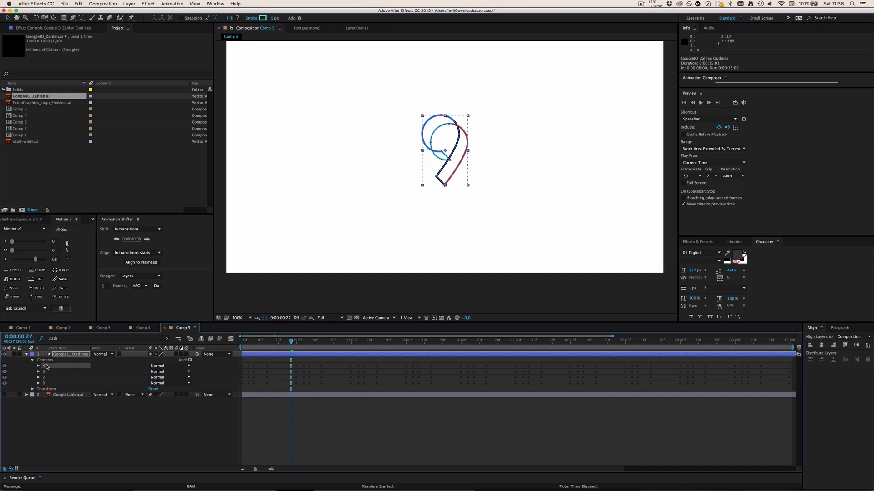
left_click(262, 18)
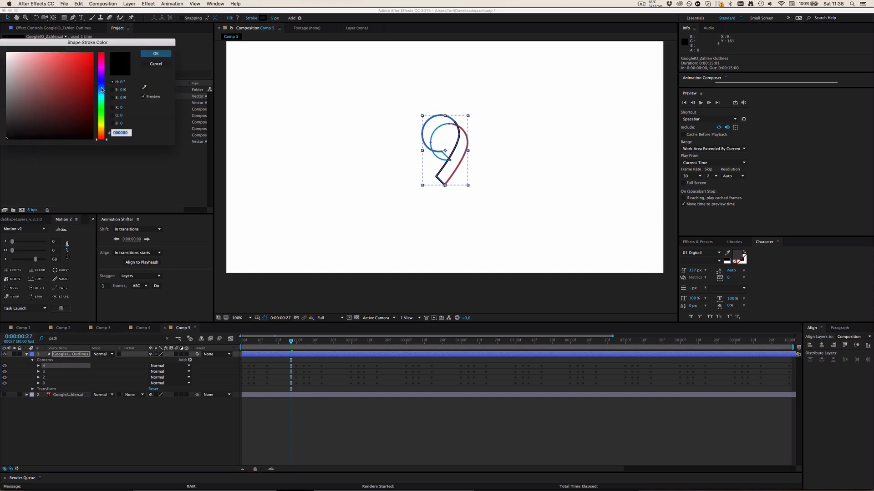
left_click_drag(101, 80, 101, 97)
mouse_move(70, 71)
left_mouse_down()
mouse_move(69, 65)
mouse_move(75, 67)
left_mouse_up()
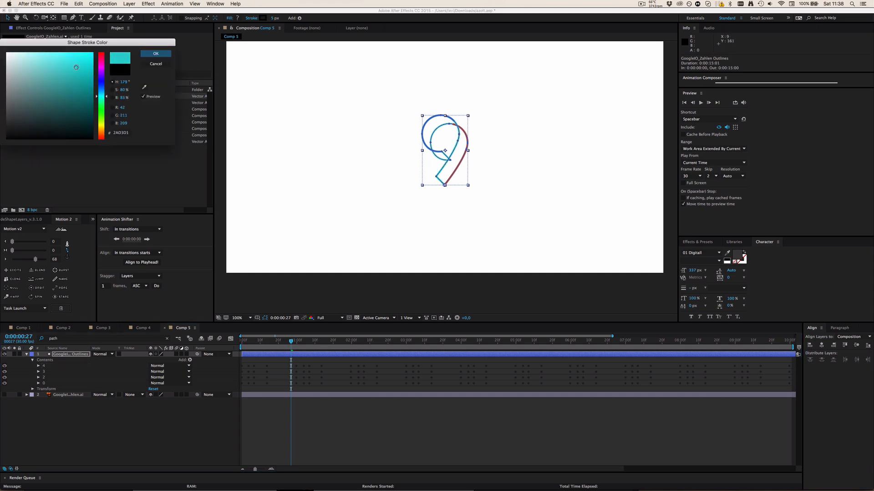
left_click(156, 53)
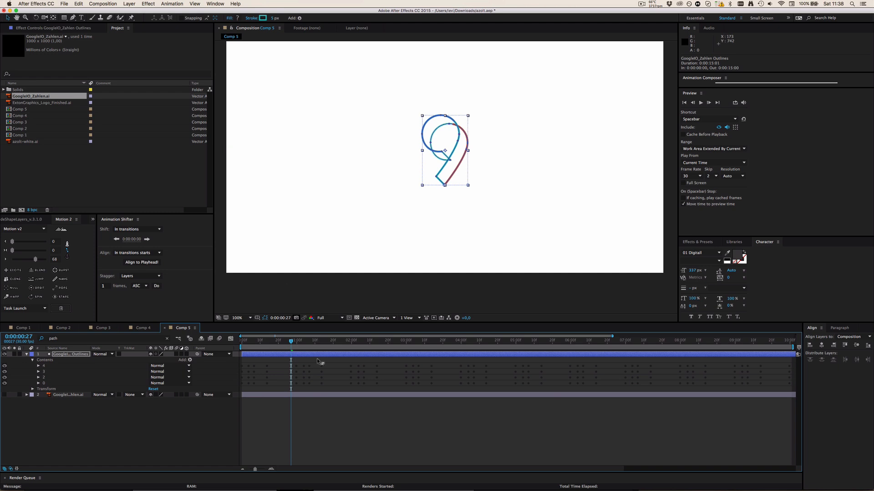
key("super+s")
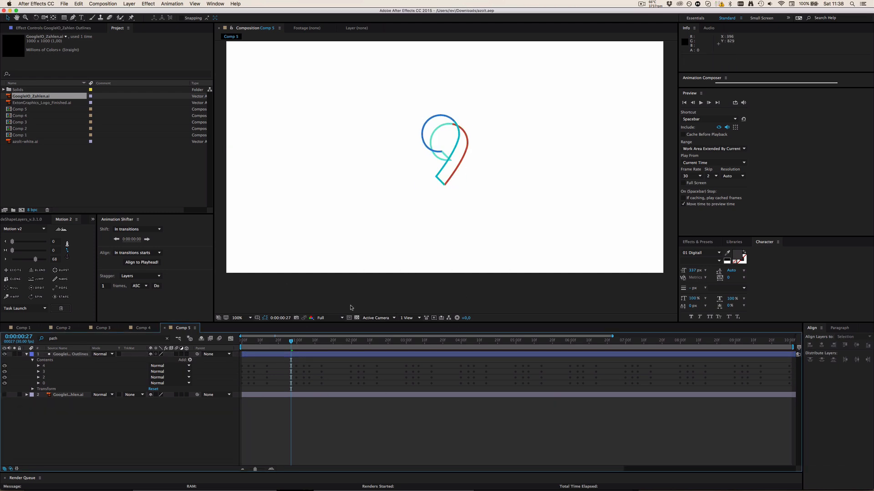
Preview the recoloured numeral animation from the start of Comp 5
left_click_drag(291, 341, 216, 342)
key("ctrl+0")
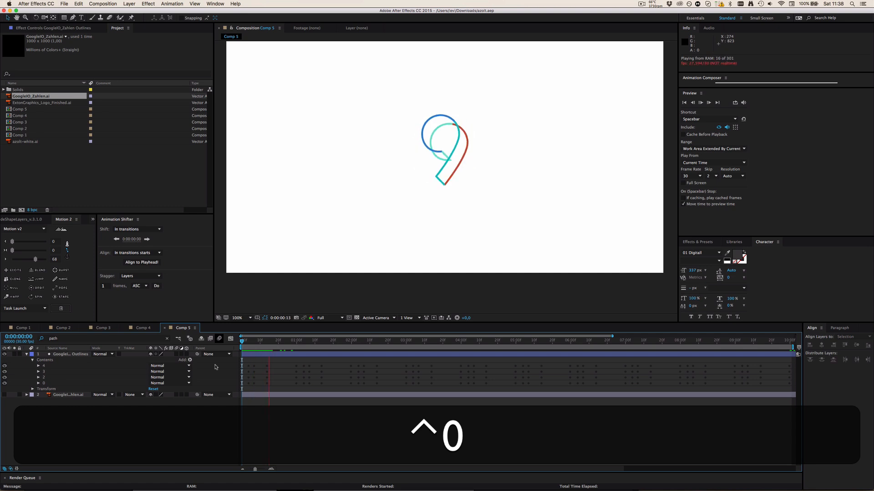